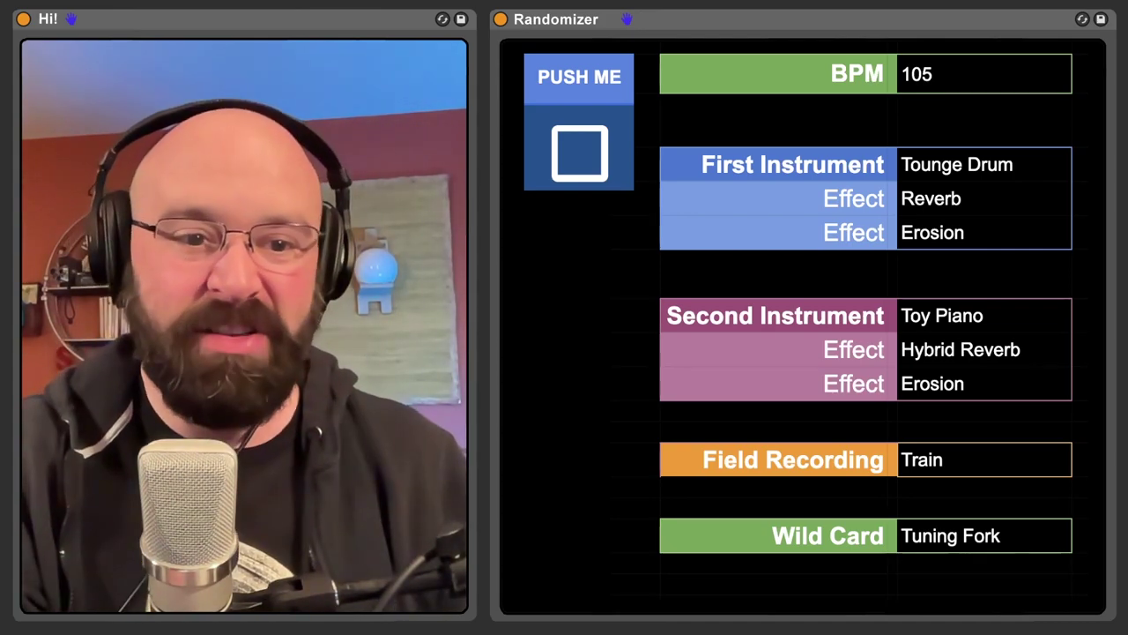
Re-roll the randomizer to generate new combinations of BPM, instruments, effects, field recording and wild card
key("space")
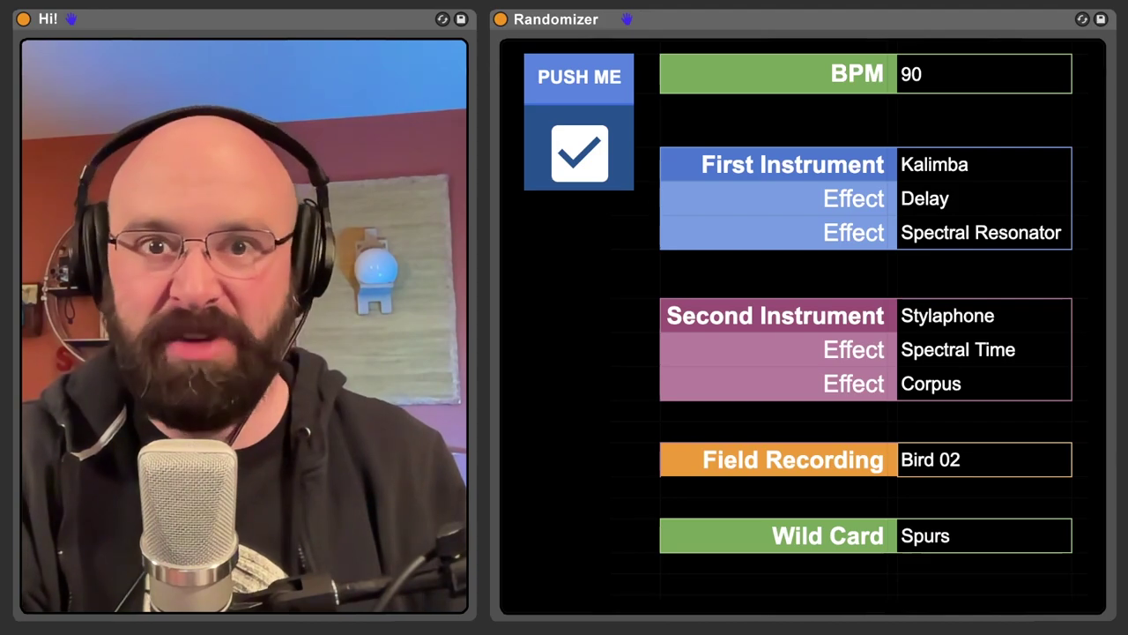
key("space")
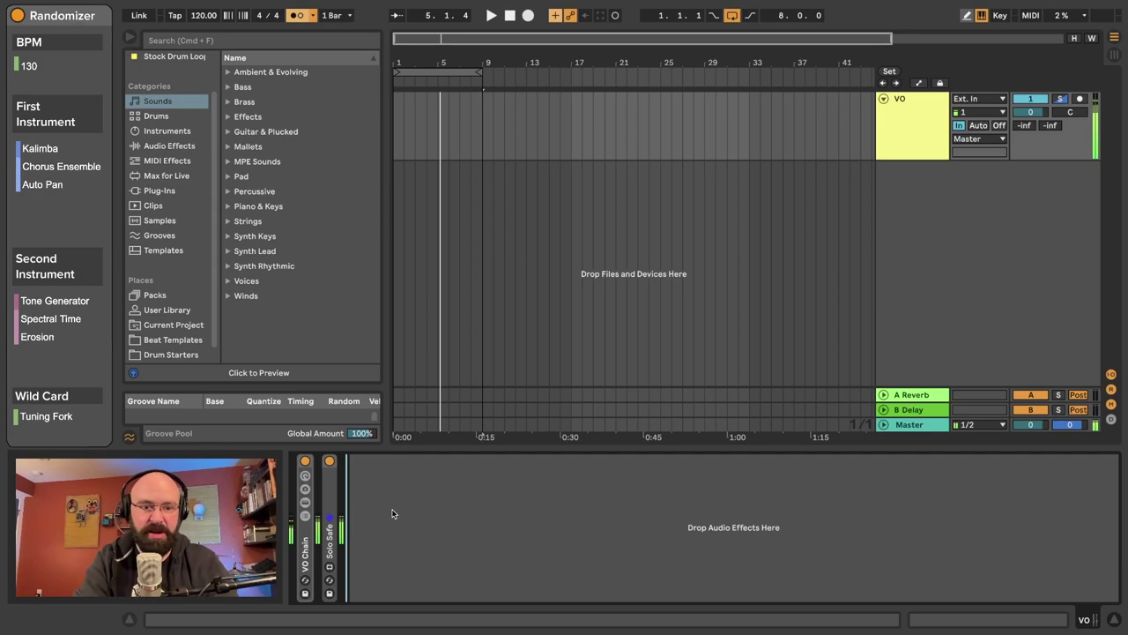
Set the project tempo to 130 BPM to match the randomizer
left_click(933, 135)
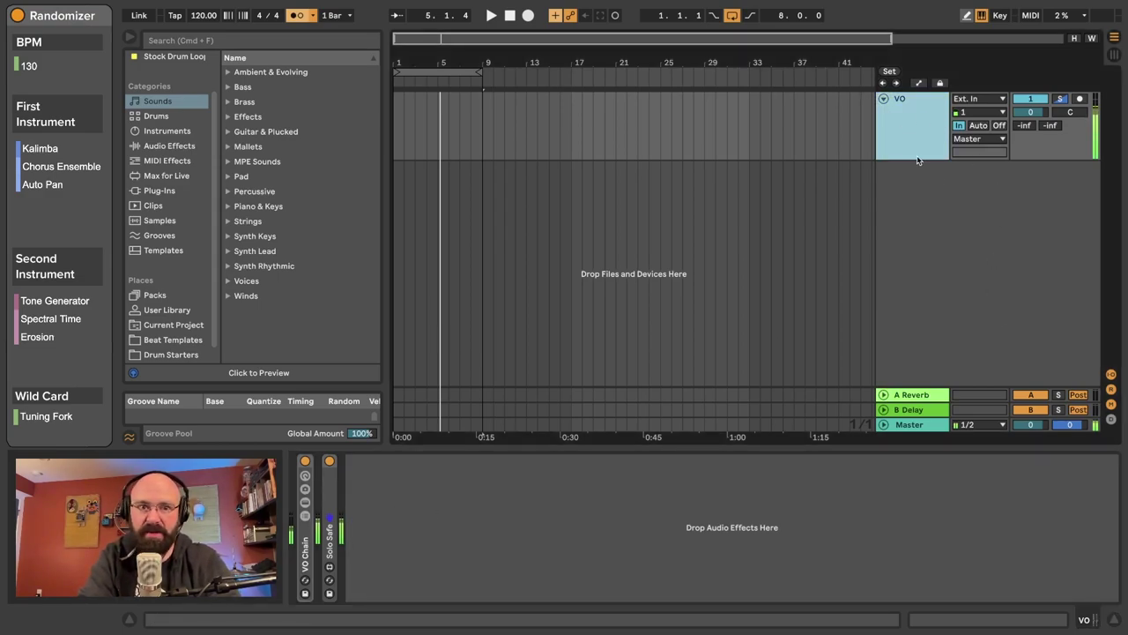
left_click(201, 16)
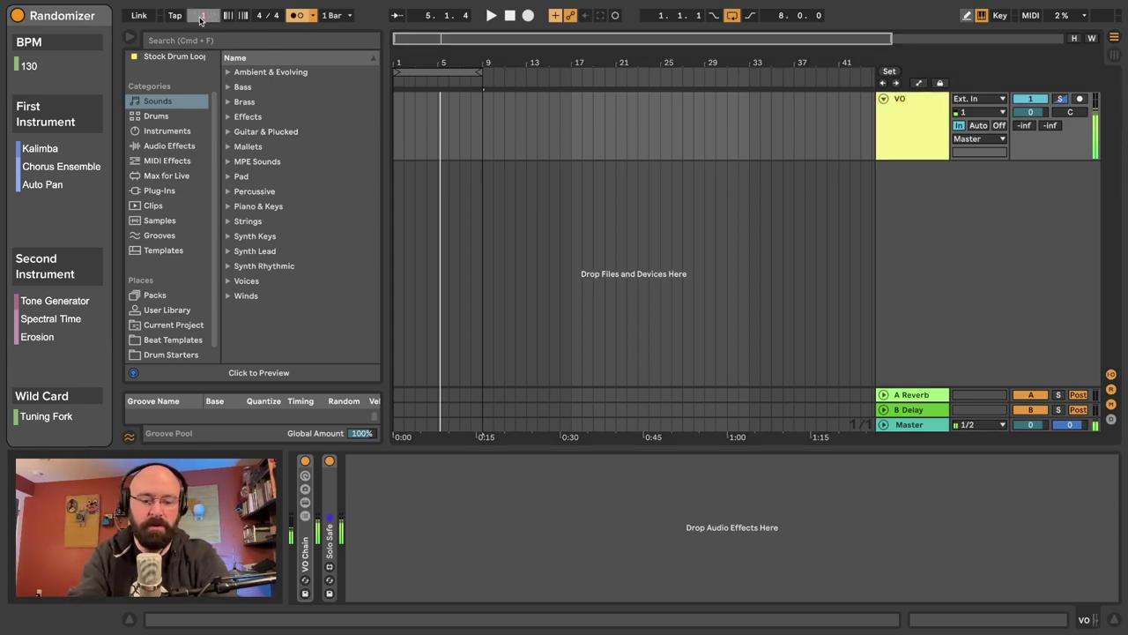
type("130")
key("Return")
left_click(462, 199)
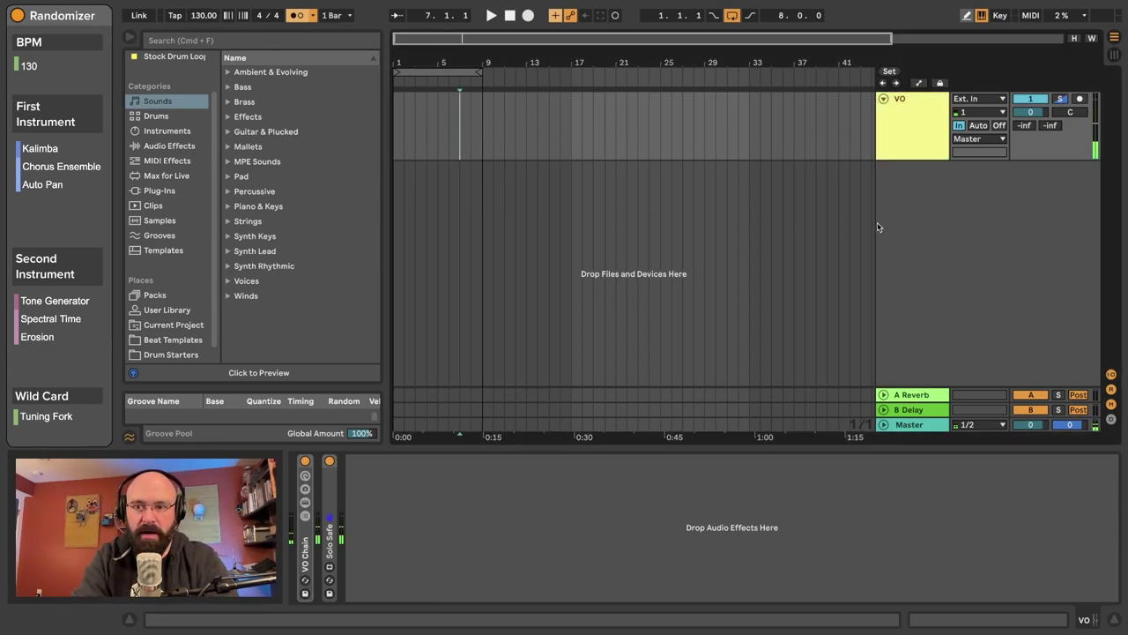
Insert a new audio track below VO and name it Kalimba
left_click(928, 226)
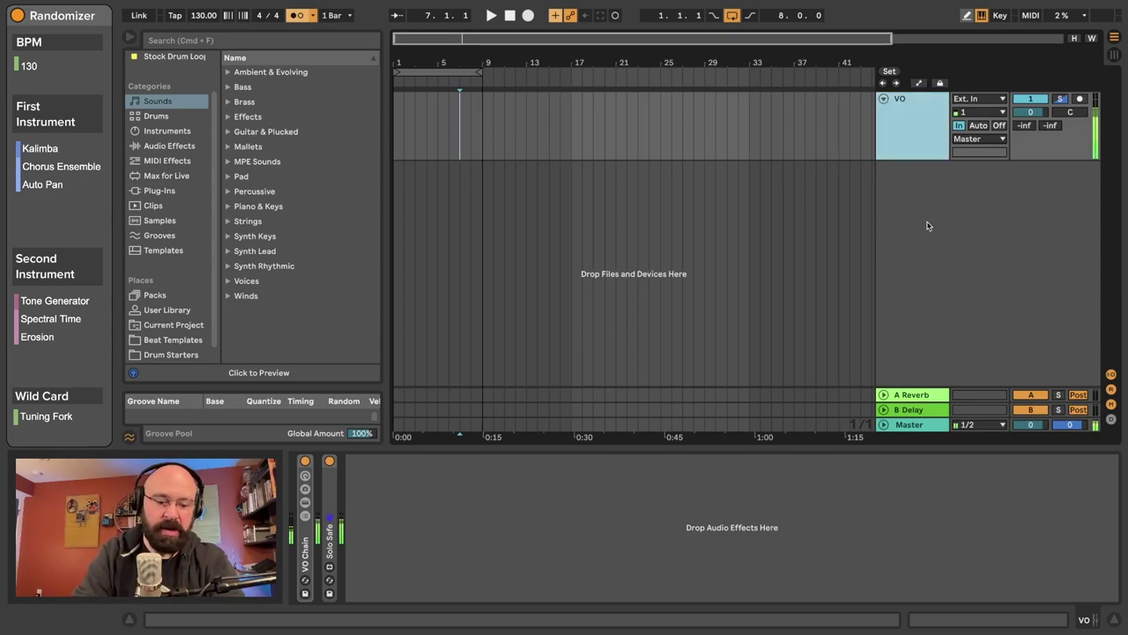
key("super+t")
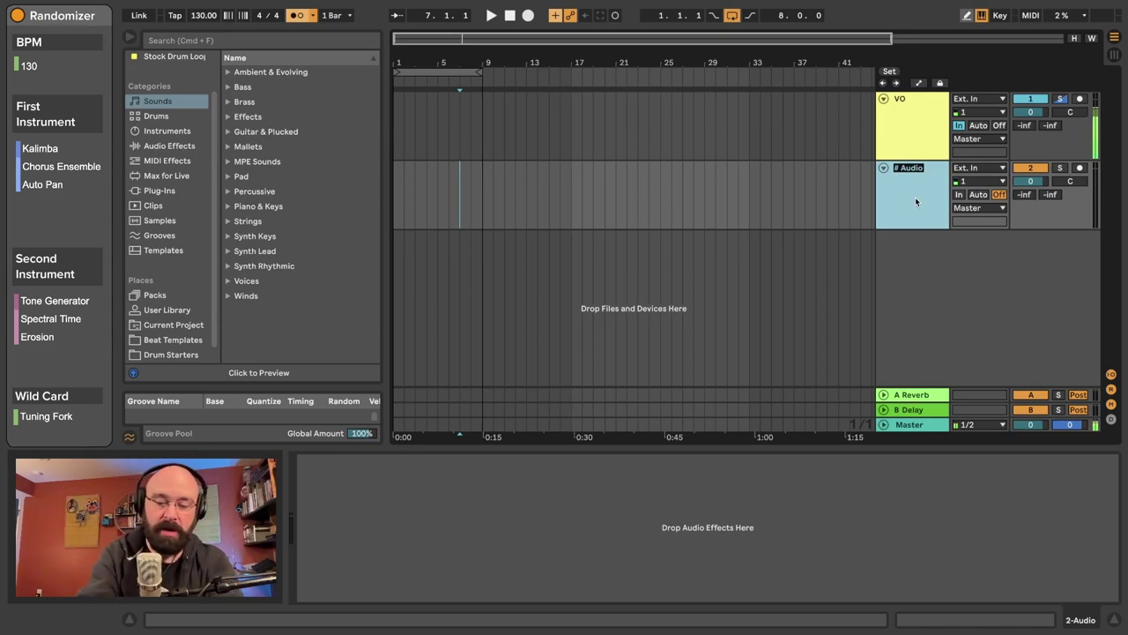
type("Kalimba")
key("Return")
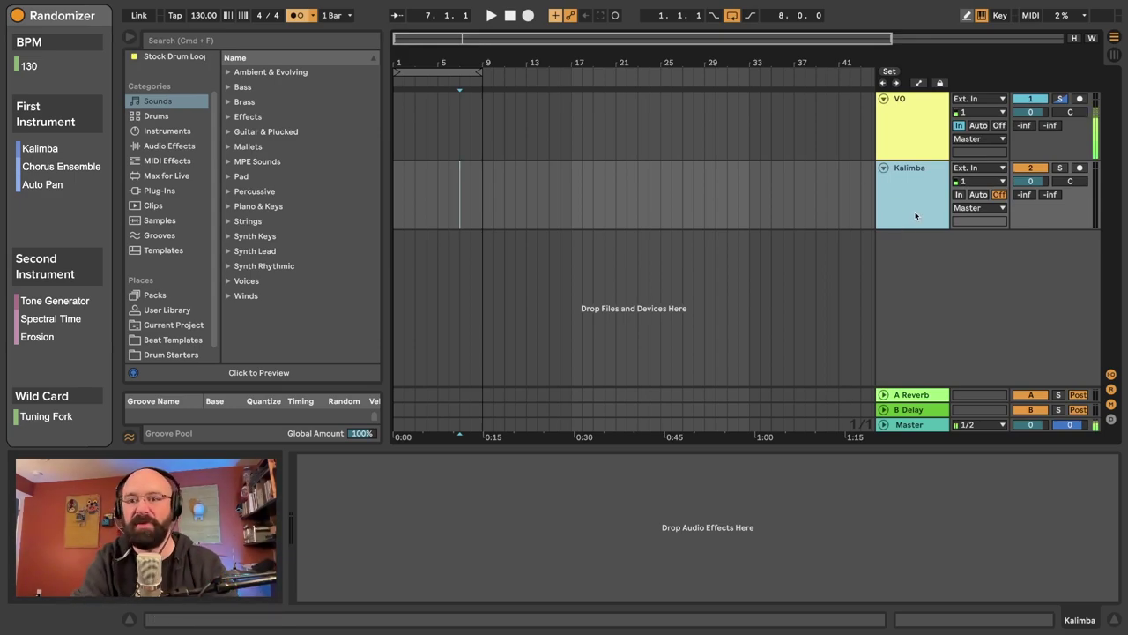
Find the Chorus-Ensemble and Auto Pan effects in the browser and add both to the Kalimba track
left_click(272, 42)
type("chorus")
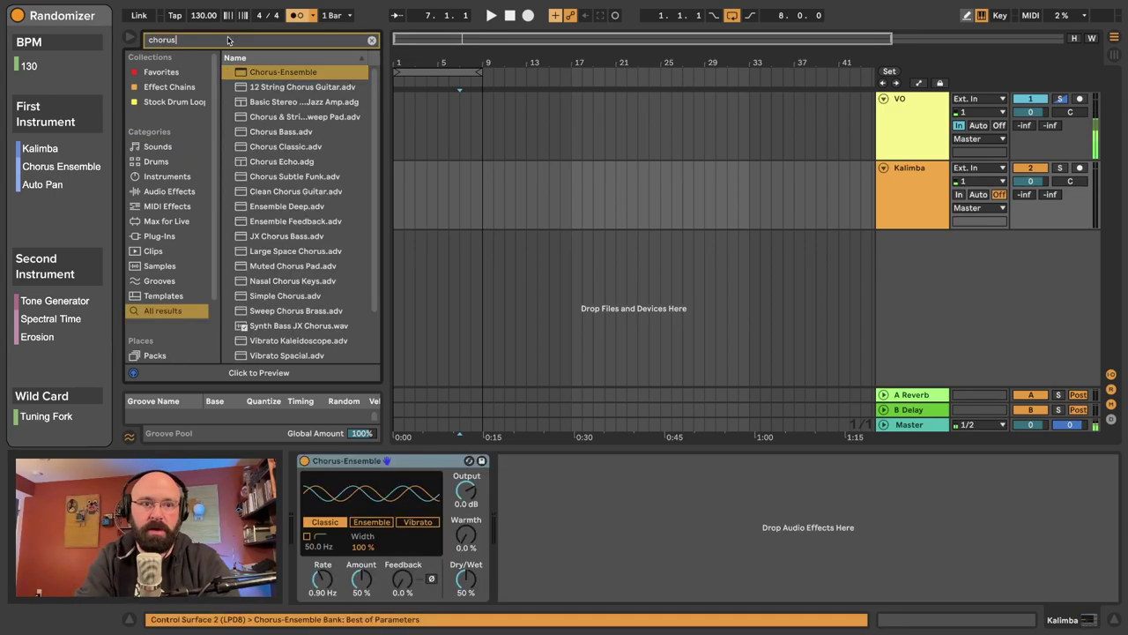
left_click(227, 38)
type("aut")
key("Down")
key("Down")
key("Return")
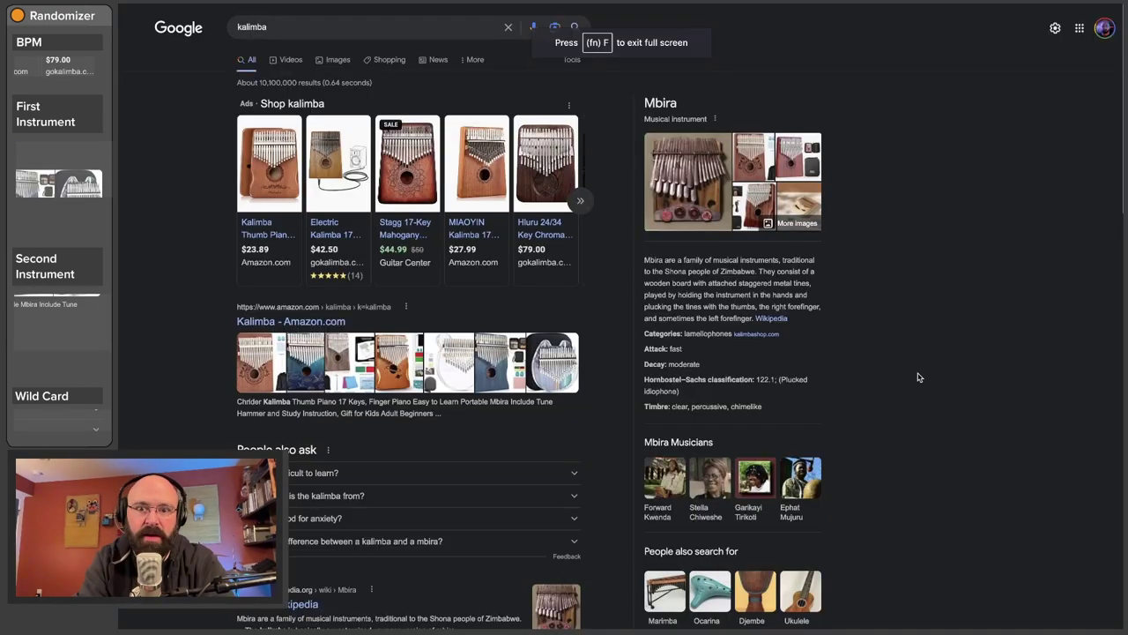
Look over the Google search results for kalimba and return to Ableton Live
scroll(954, 327, "down", 2)
scroll(953, 327, "up", 3)
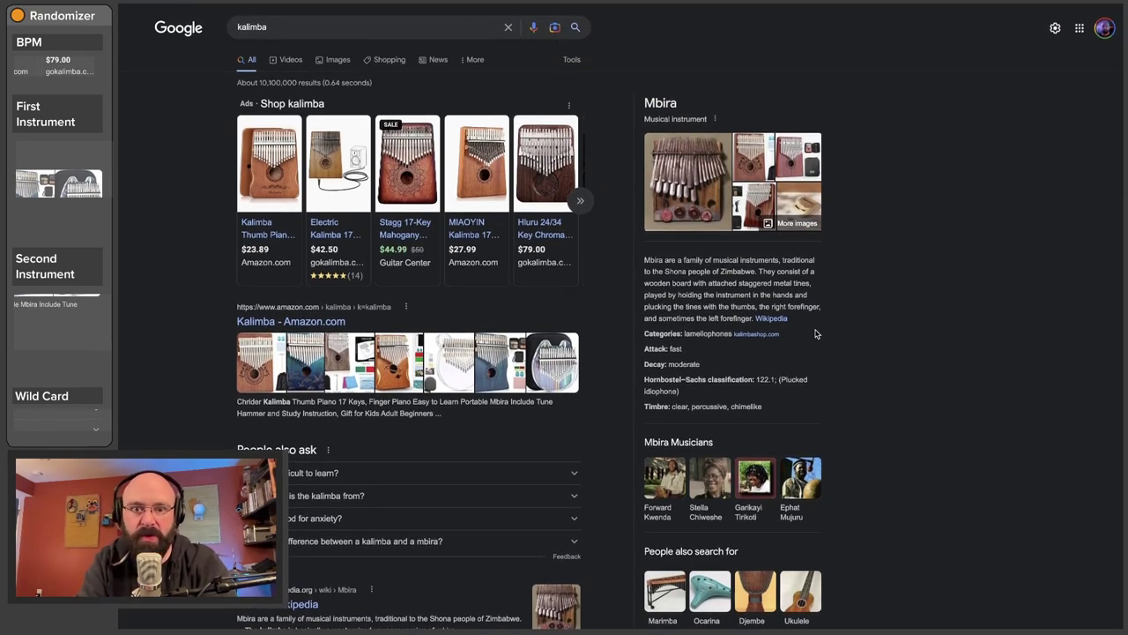
key("super+Tab")
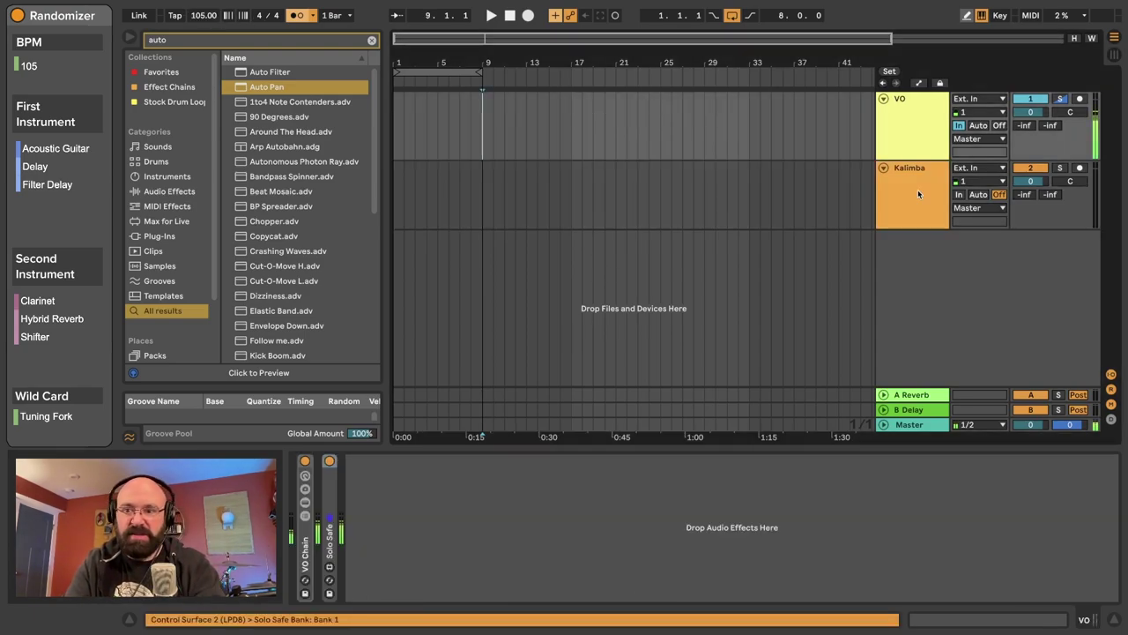
Rename the Kalimba track as "Acoustic guit"
left_click(918, 193)
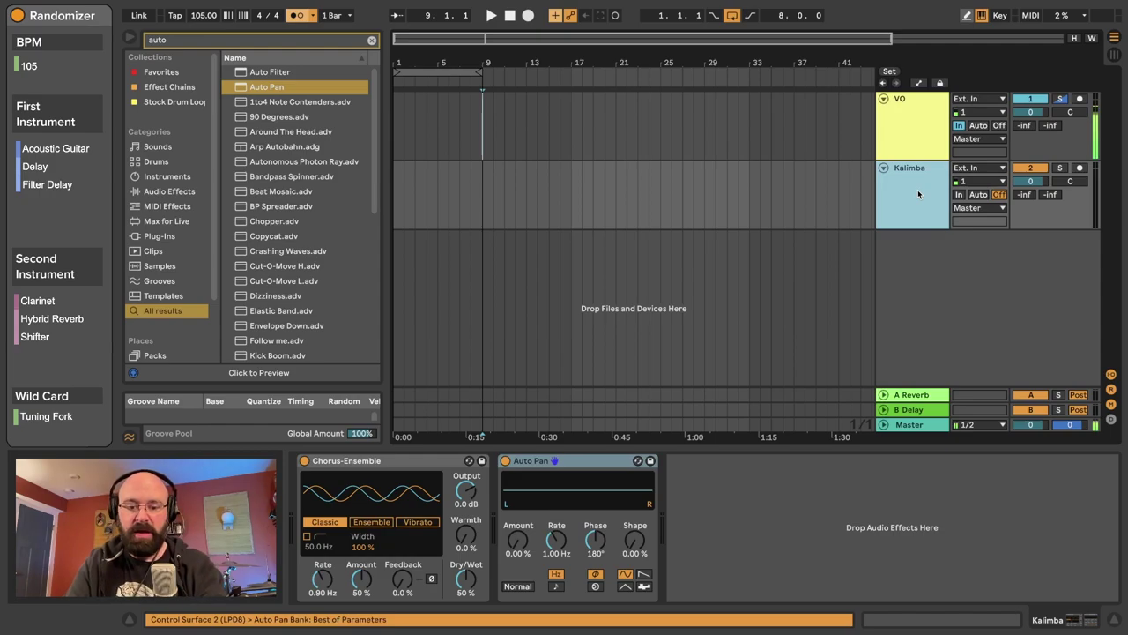
type("Aco")
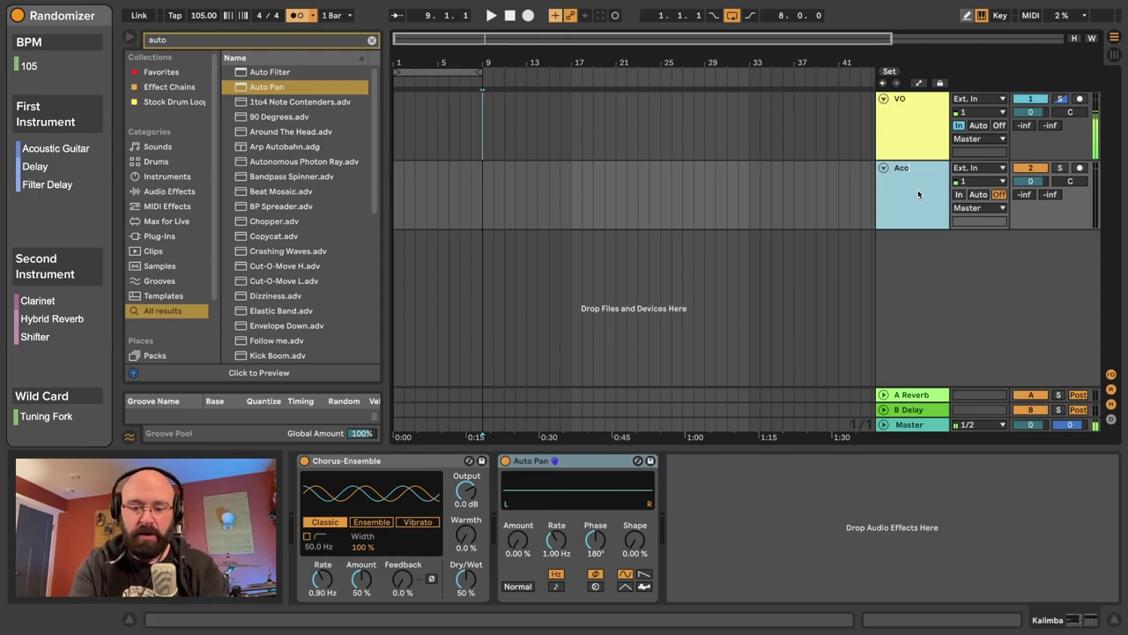
type("ustic guit")
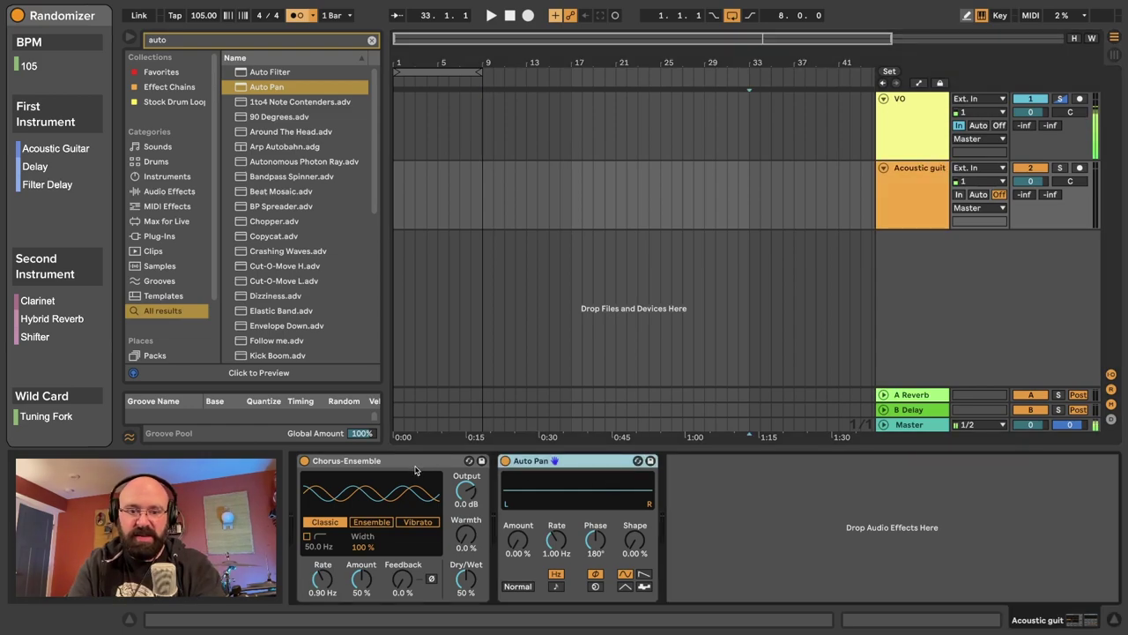
Replace Chorus-Ensemble and Auto Pan on the acoustic guitar track with the Delay and Filter Delay effects
left_click(416, 470)
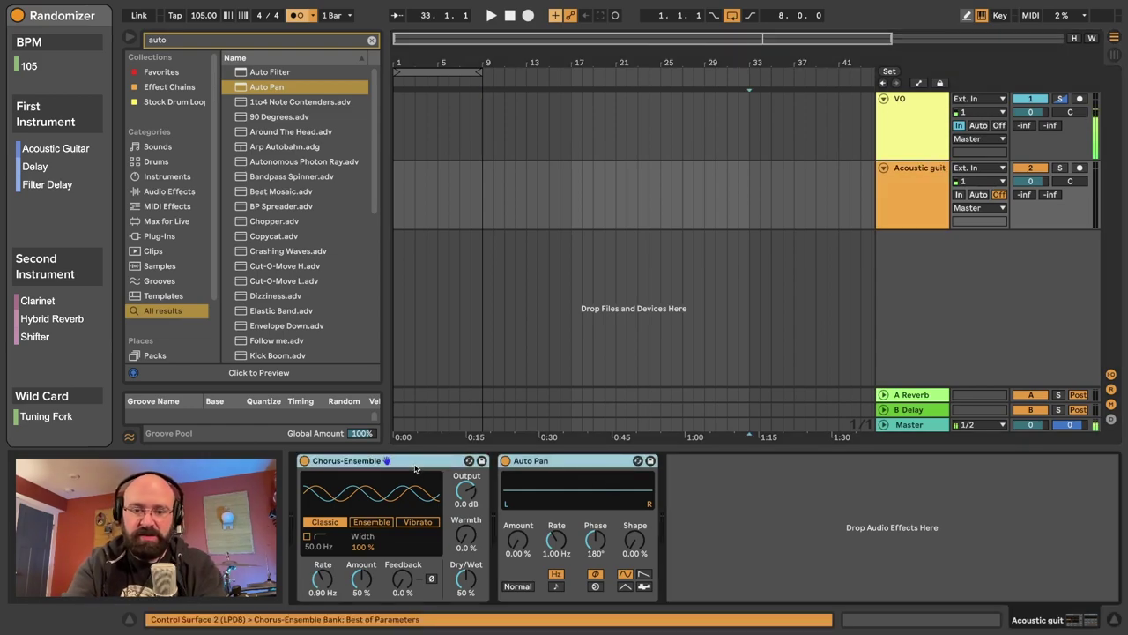
key("Delete")
left_click(278, 41)
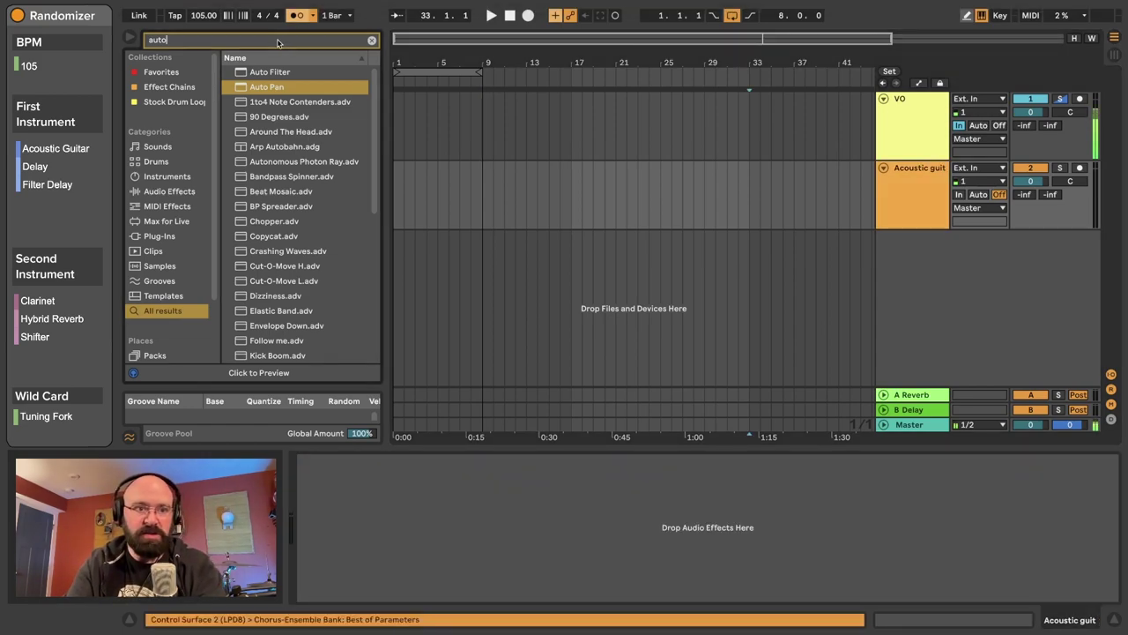
key("BackSpace")
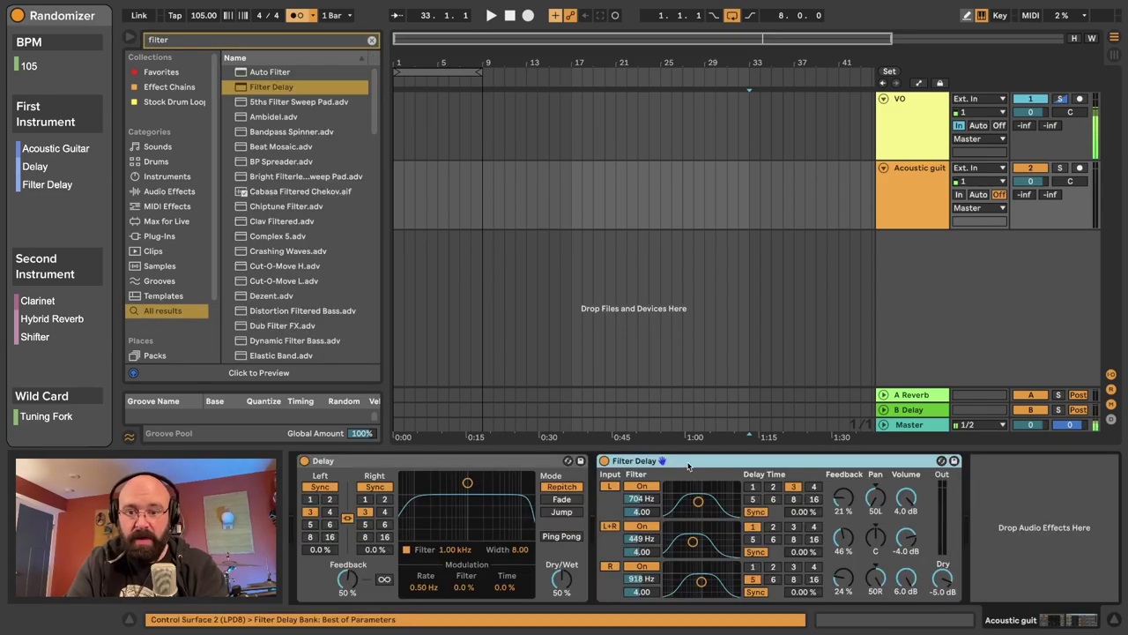
left_click(505, 463)
left_click(936, 188)
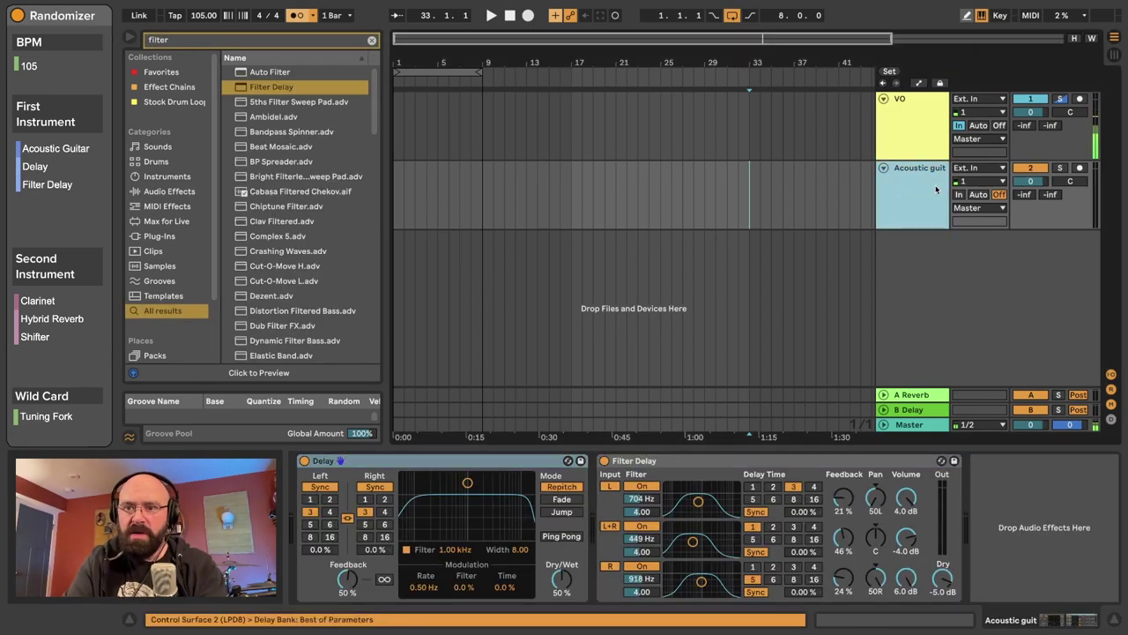
left_click(917, 126)
left_click(940, 196)
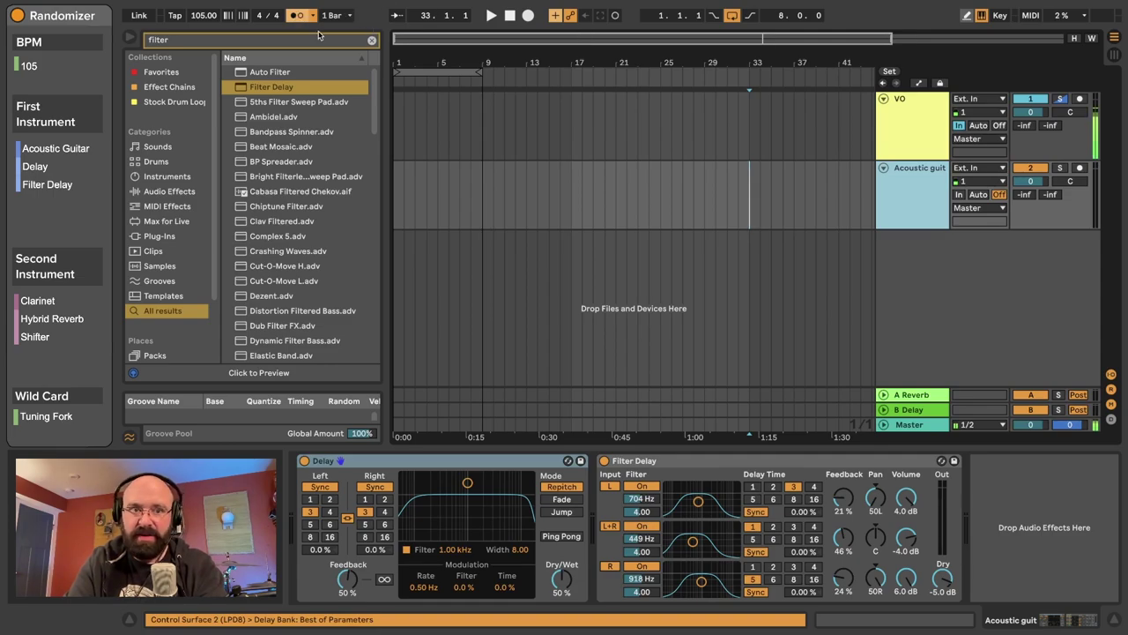
key("space")
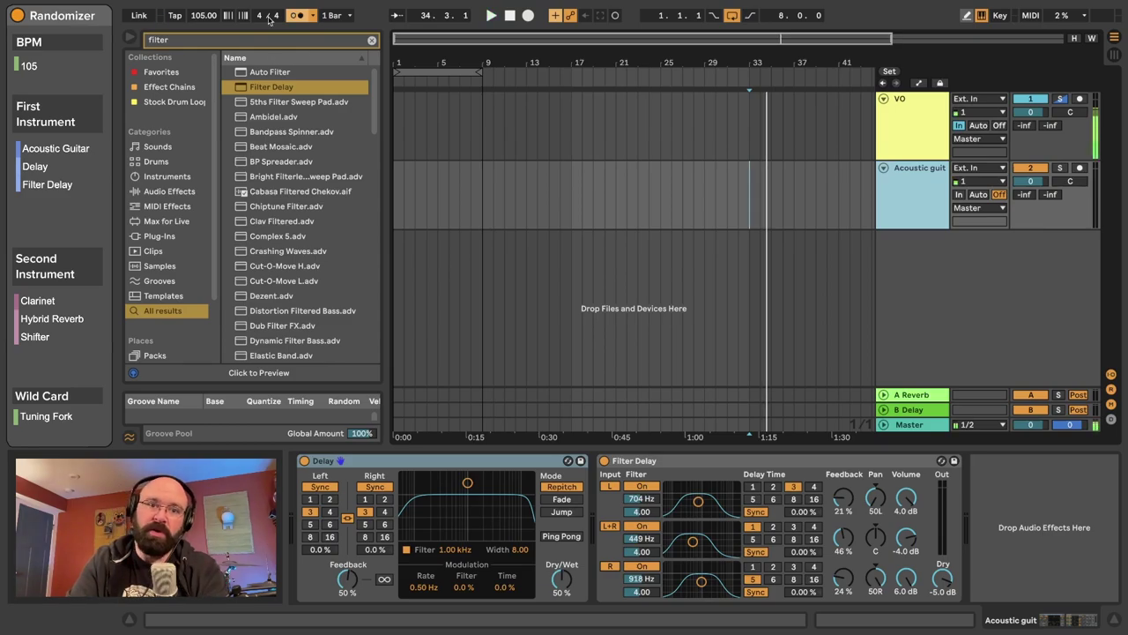
Insert a MIDI track below VO and place the Simple drum starter 01 clip from the Drum Starters folder on it at bar 1
left_click(903, 146)
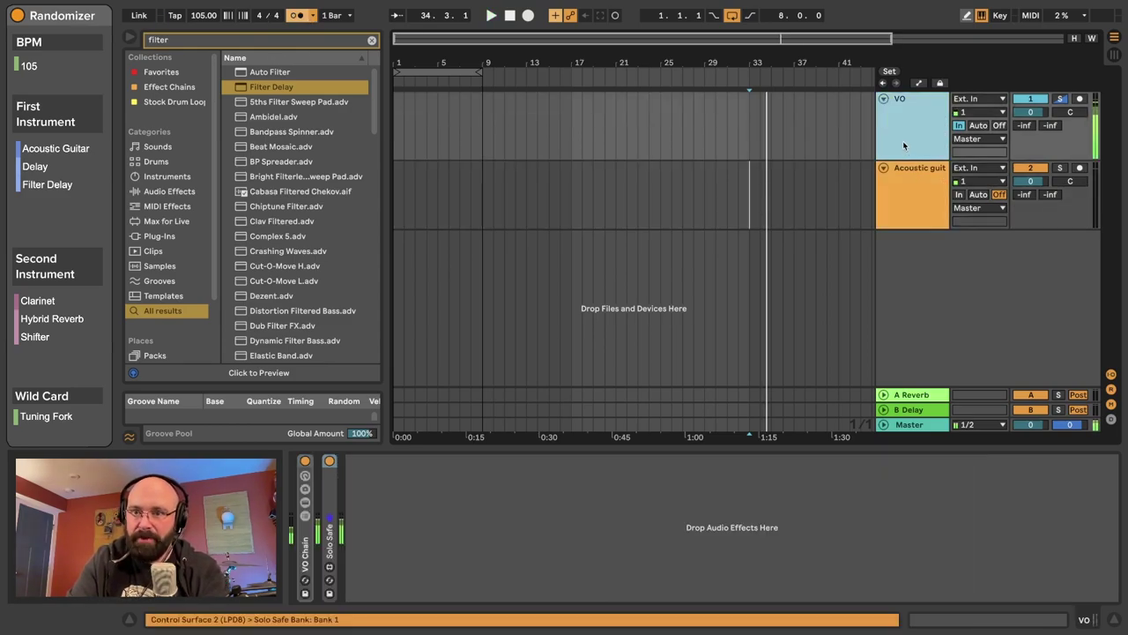
key("super+shift+t")
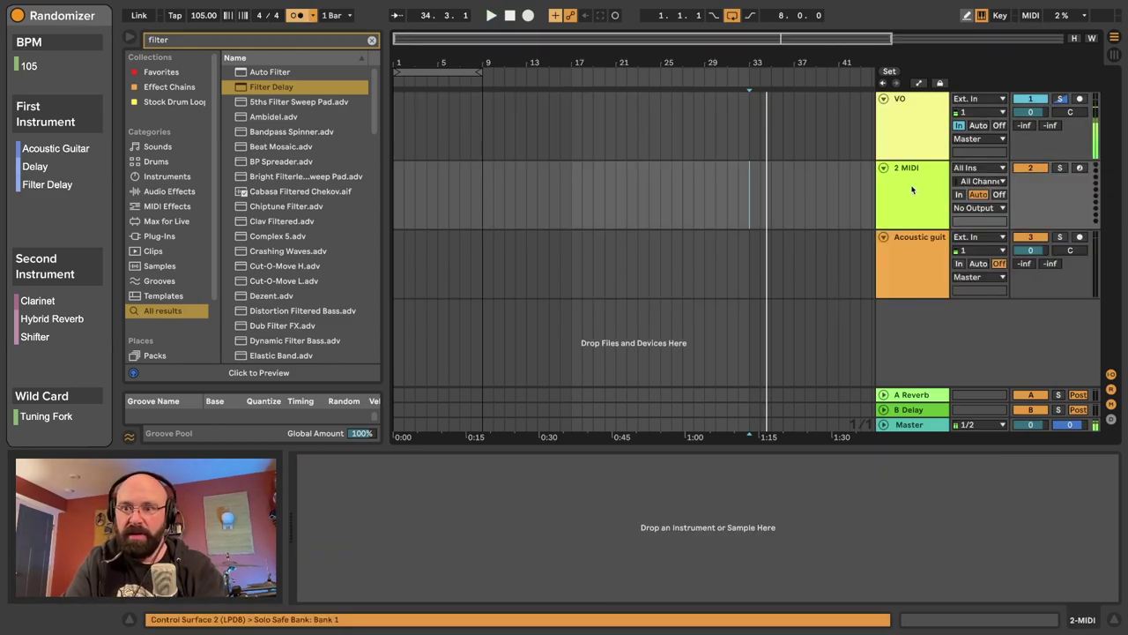
scroll(154, 199, "down", 3)
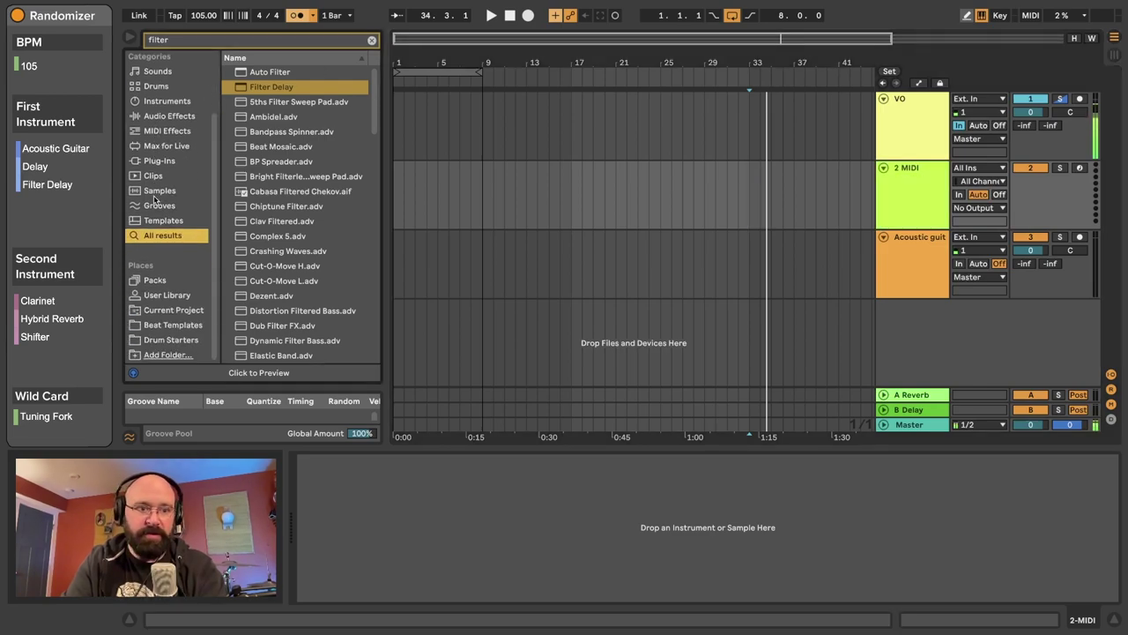
left_click(143, 340)
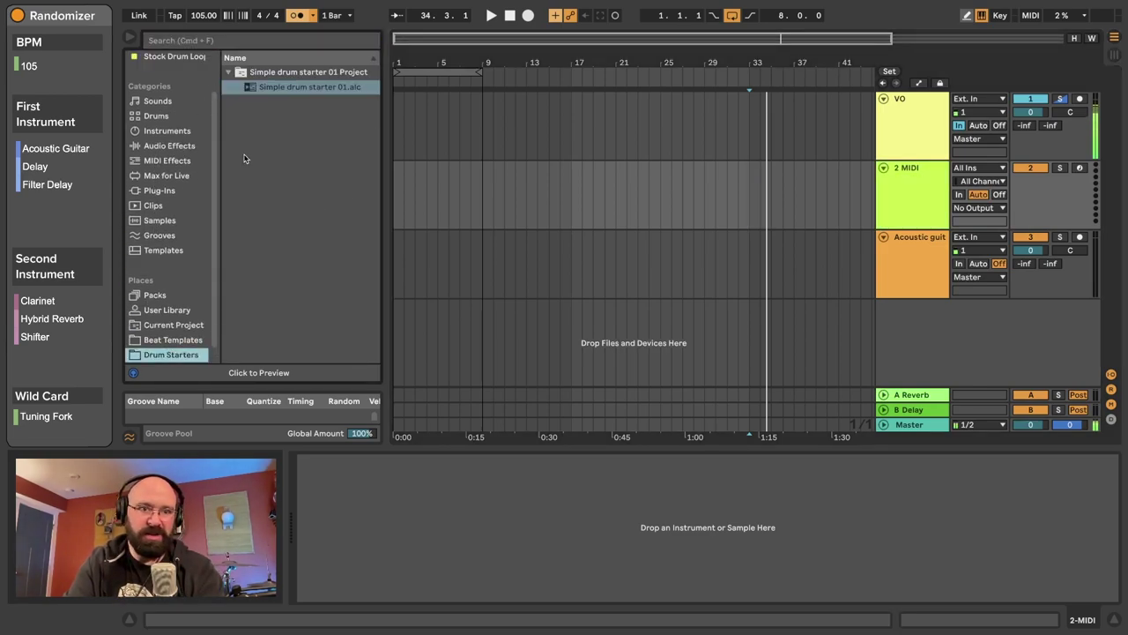
key("super+shift+l")
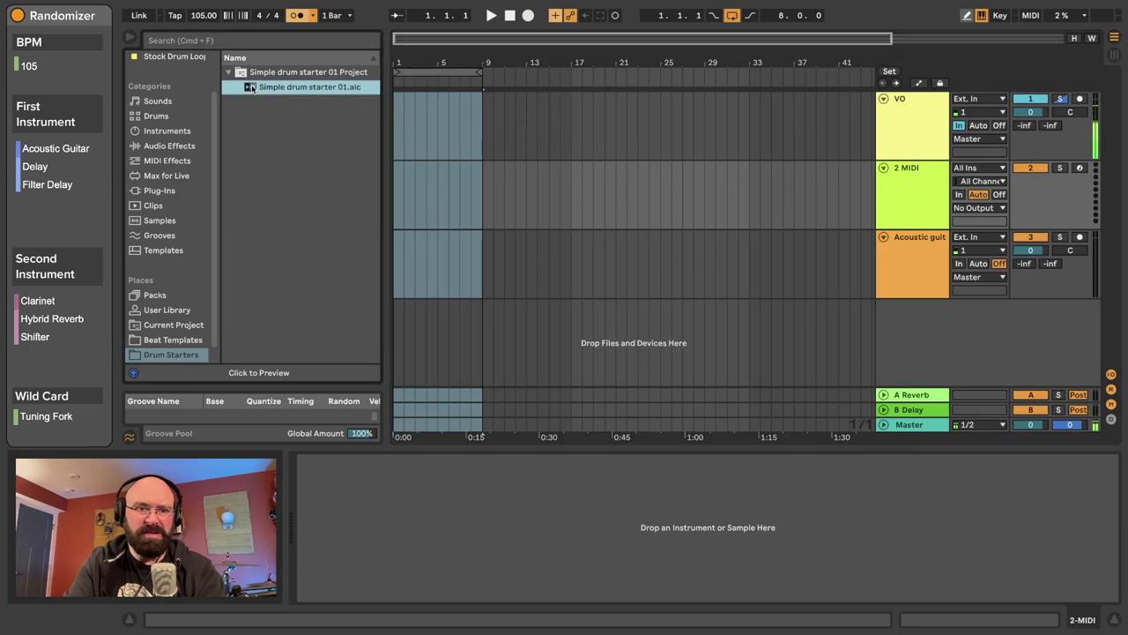
left_click(506, 196)
left_click(249, 87)
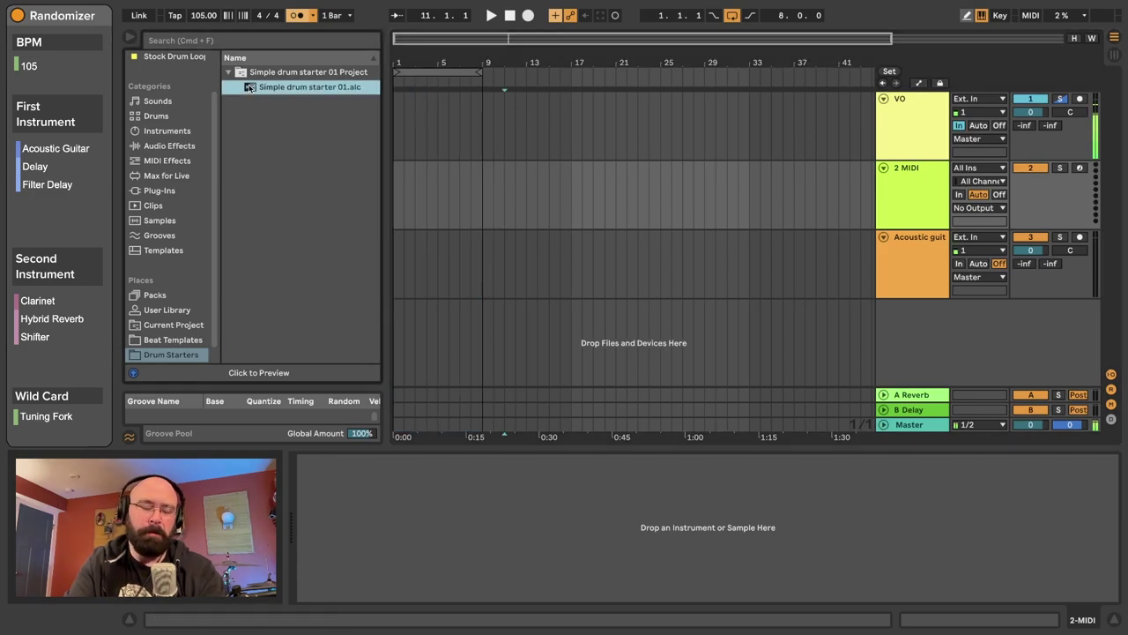
left_click_drag(403, 215, 395, 205)
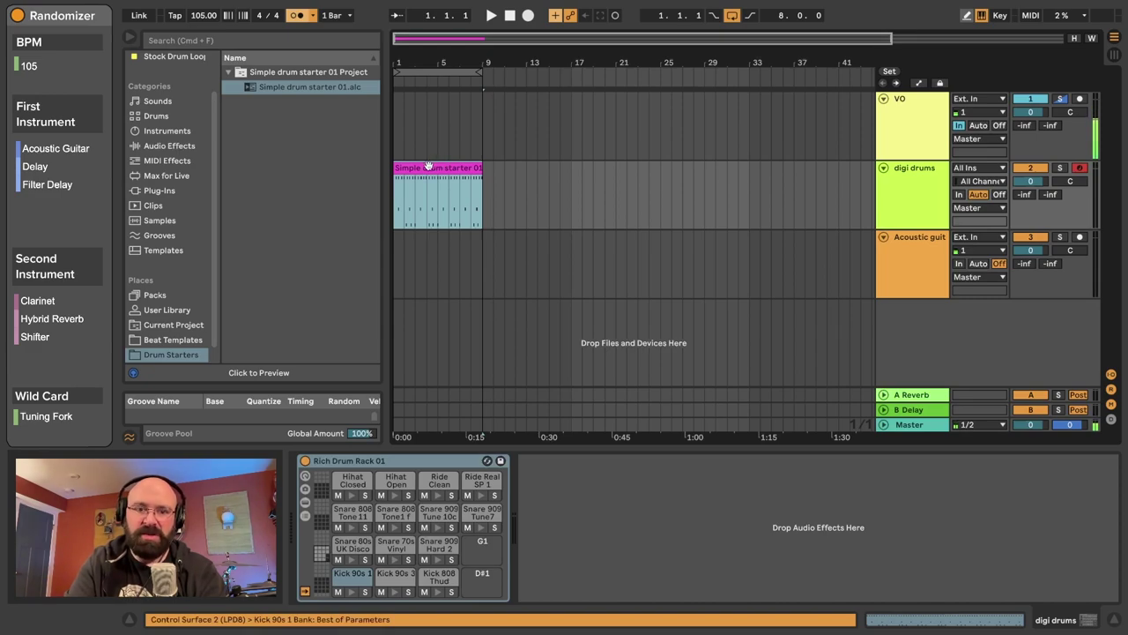
Audition the kick, snare and other pads of Rich Drum Rack 01
left_click(405, 468)
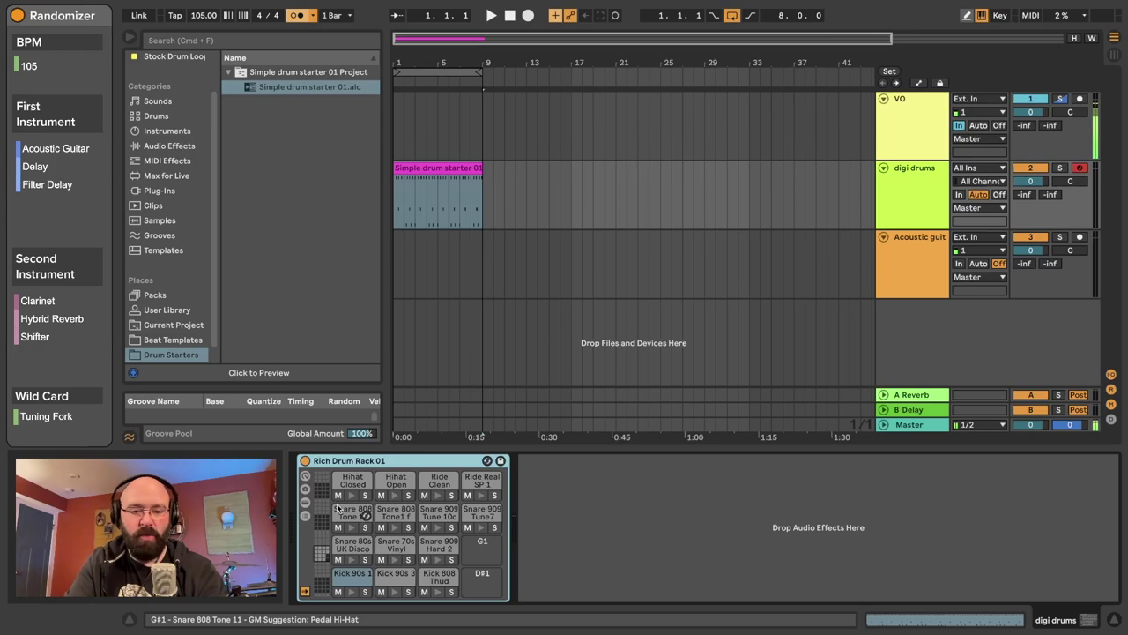
left_click(351, 592)
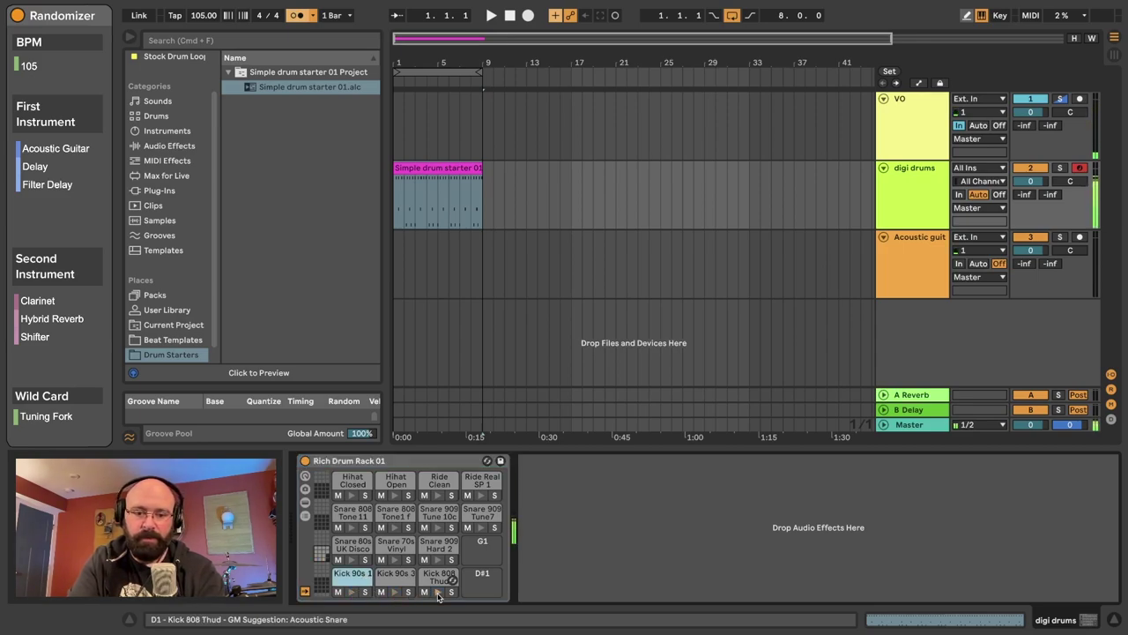
left_click(394, 560)
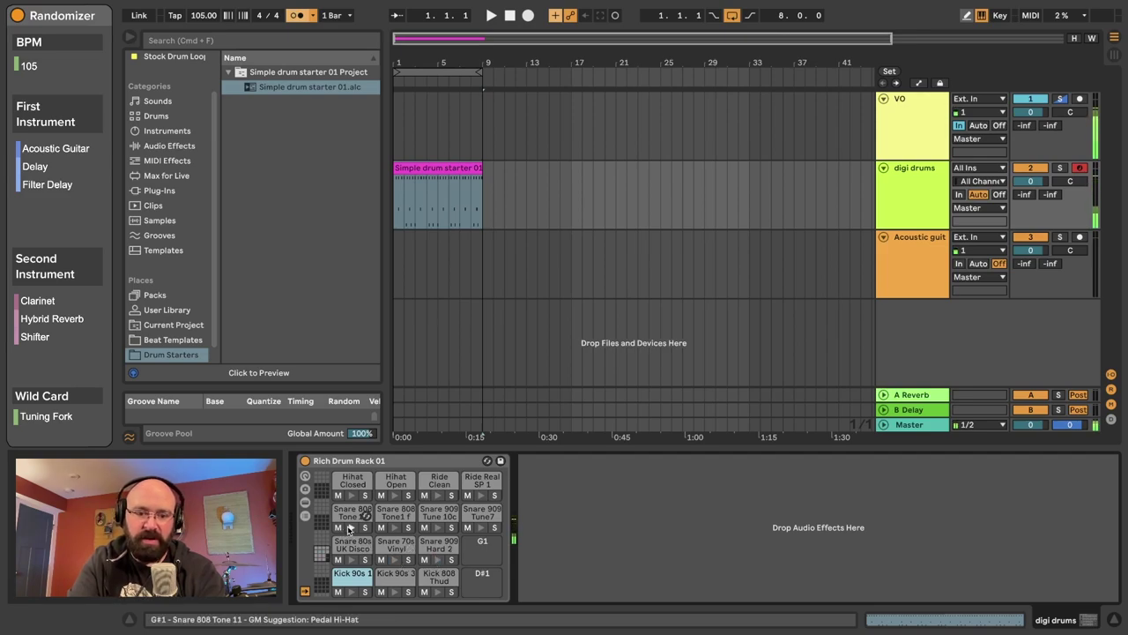
left_click(438, 527)
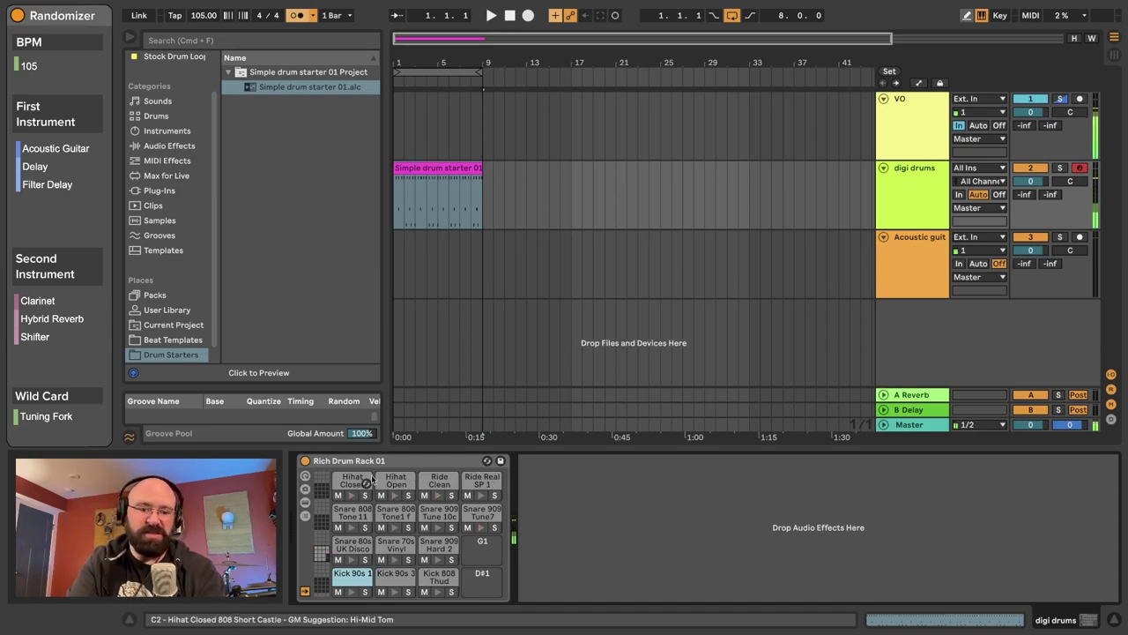
left_click(396, 469)
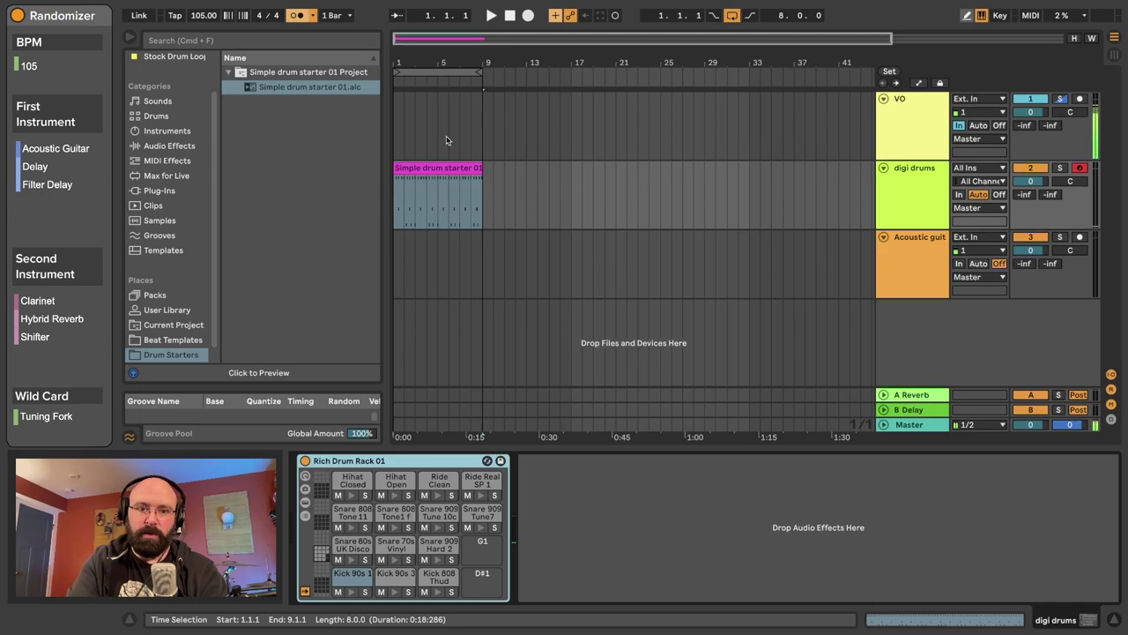
Open the notes of the Simple drum starter 01 clip and record a new 8-bar drum pattern on the digi drums track
left_click(428, 168)
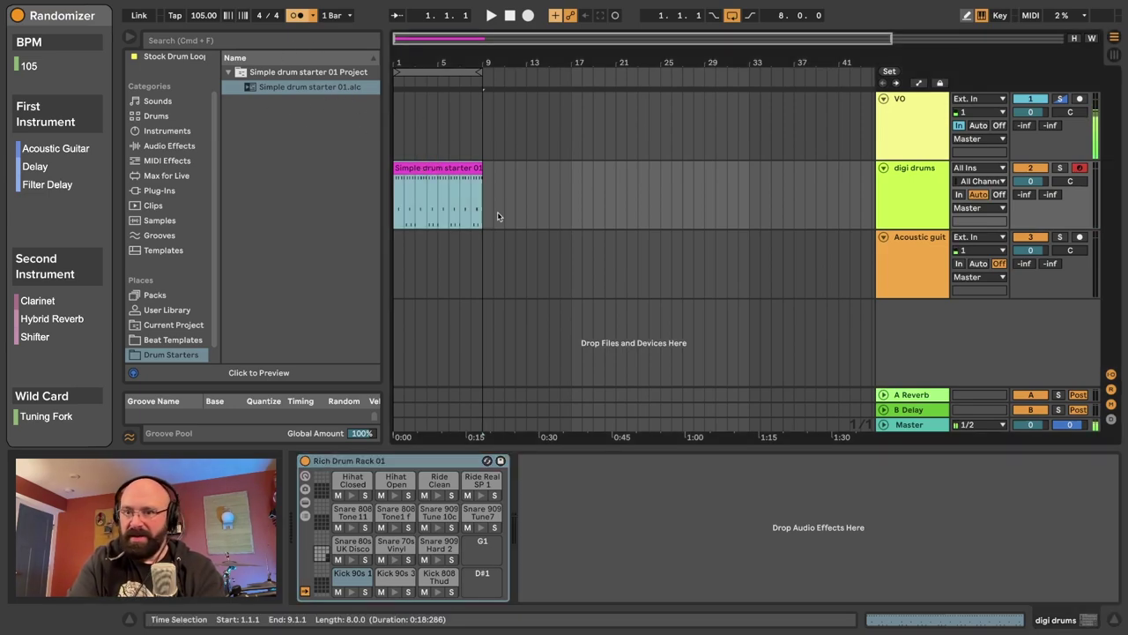
left_click(422, 172)
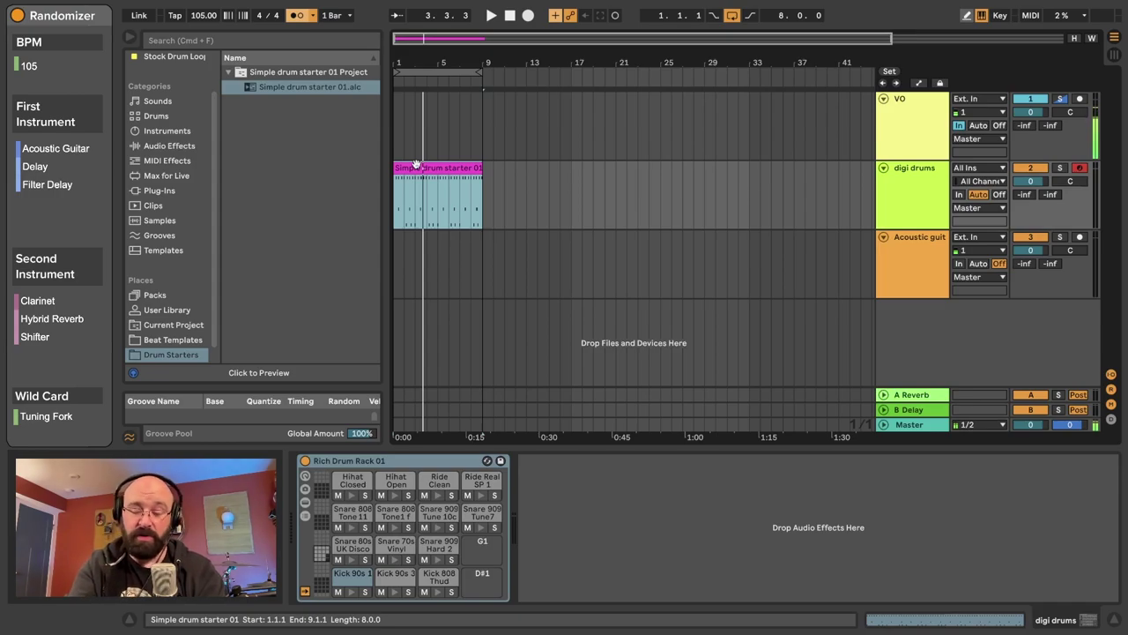
double_click(416, 167)
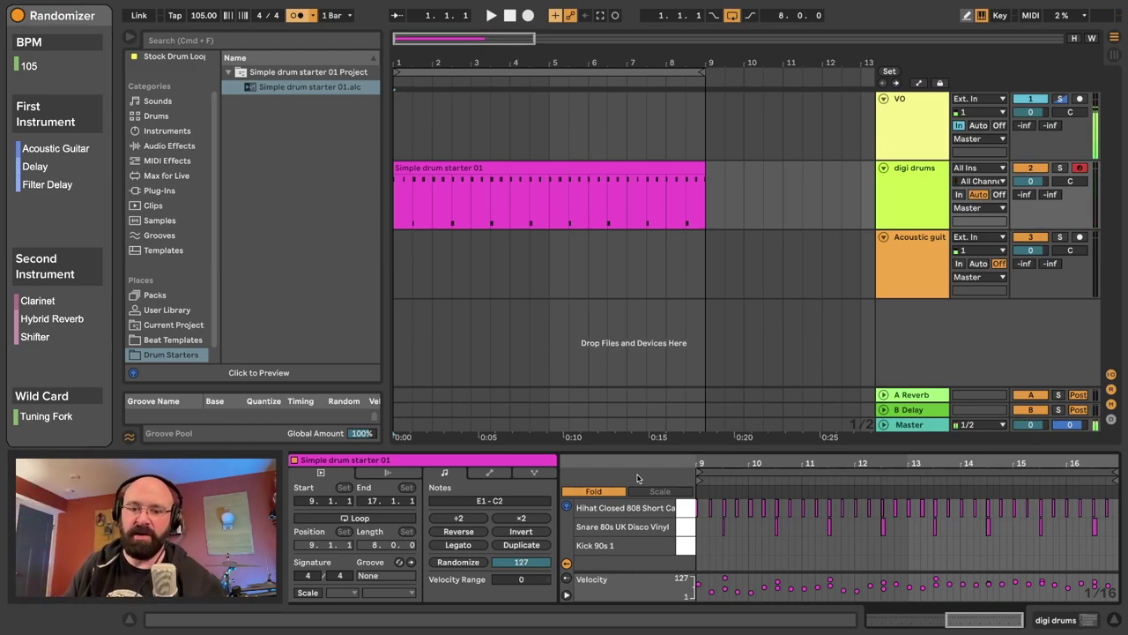
left_click(528, 15)
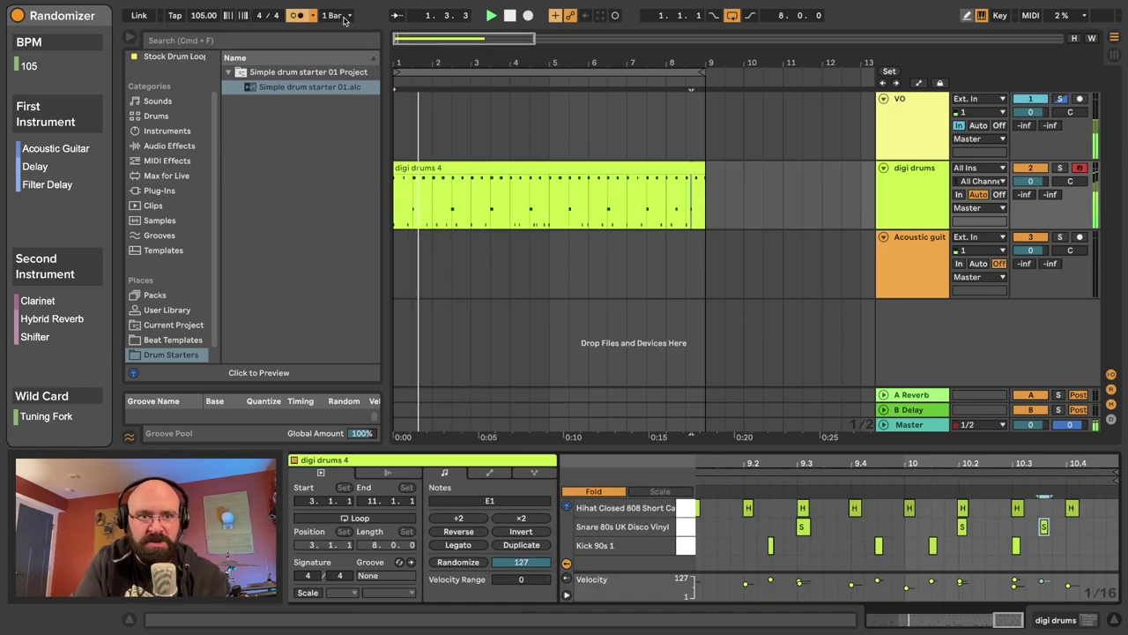
Rename the recorded drum clip as "simple drum starter 02"
left_click(445, 169)
key("super+r")
type("simple dru")
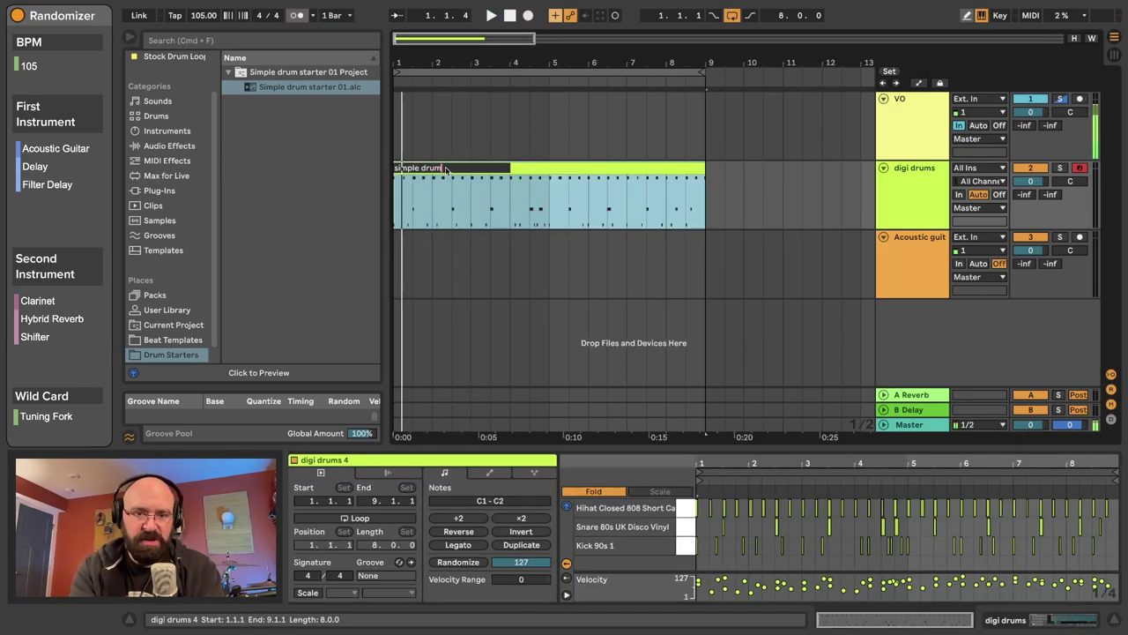
type("m starter 02")
key("Return")
Save the simple drum starter 02 clip into the Simple drum starter 01 Project folder, keeping its name
left_click(497, 271)
left_click(476, 168)
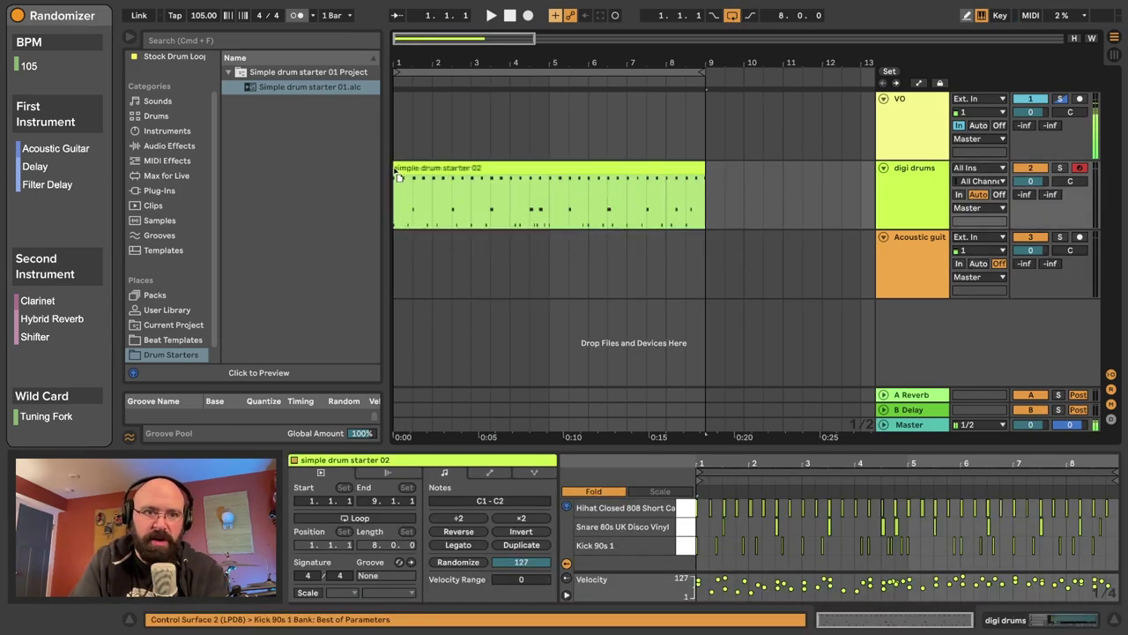
left_click_drag(284, 77, 283, 77)
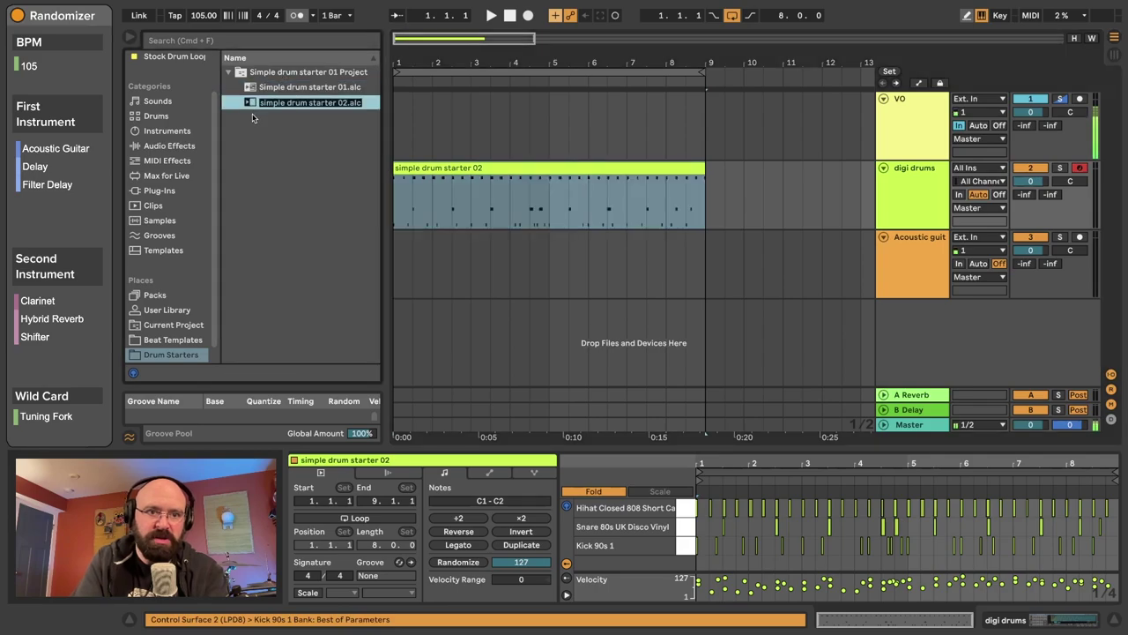
key("Return")
Delete the clip on digi drums, place the saved simple drum starter 02.alc at bar 1 instead, and play it
left_click(447, 168)
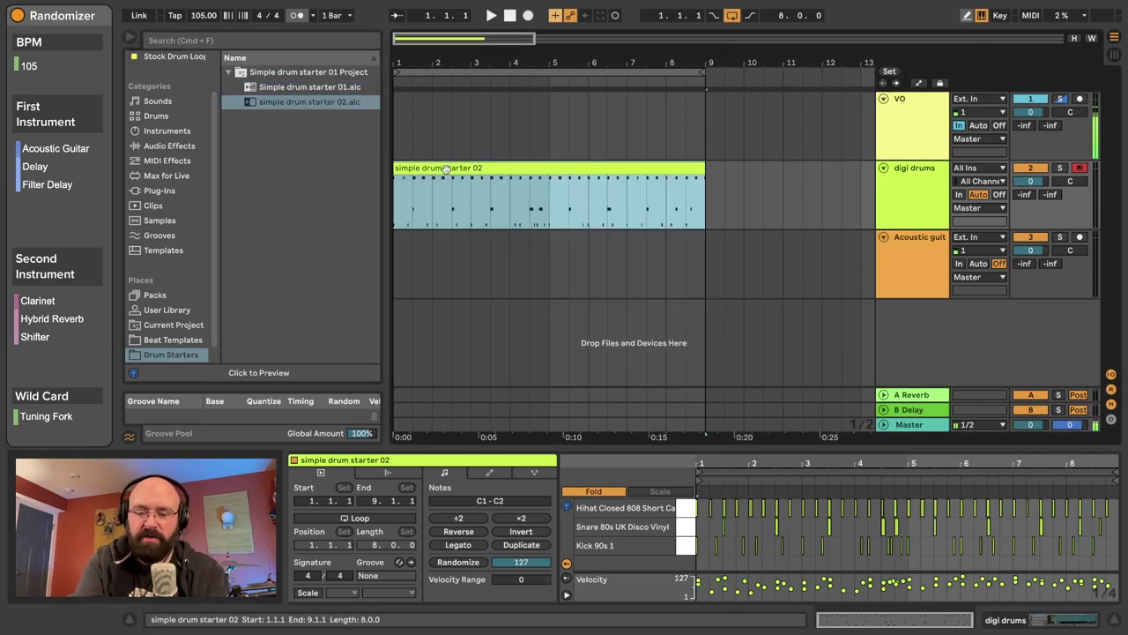
key("Delete")
left_click_drag(255, 102, 403, 195)
key("space")
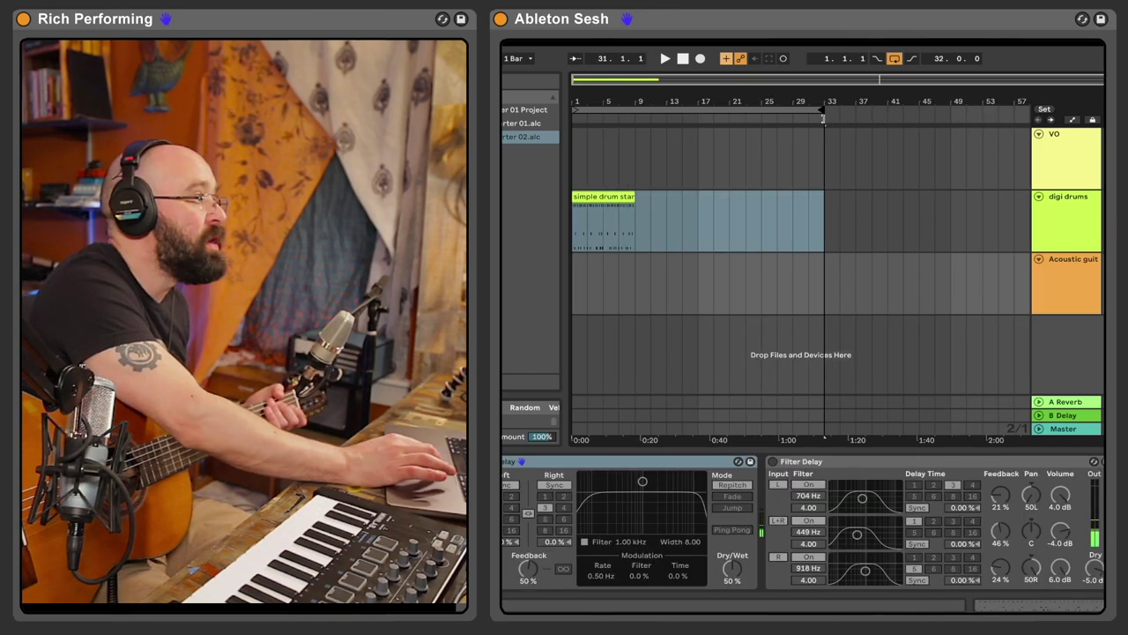
Extend the loop to 48 bars and duplicate the simple drum starter 02 clip five times to fill it
scroll(815, 146, "up", 3)
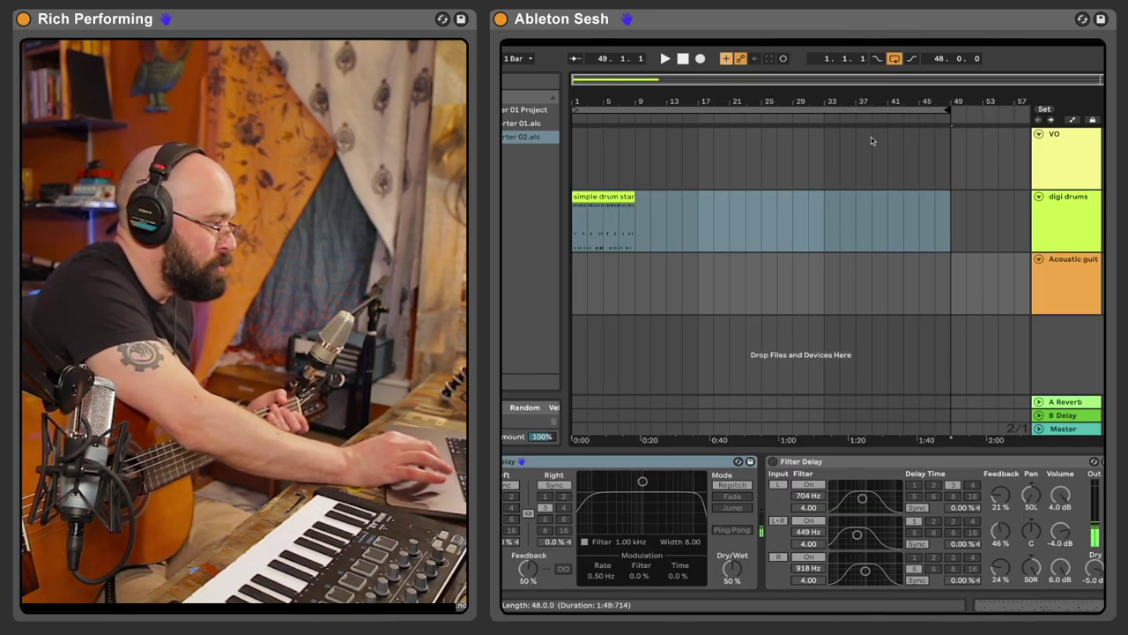
left_click(599, 196)
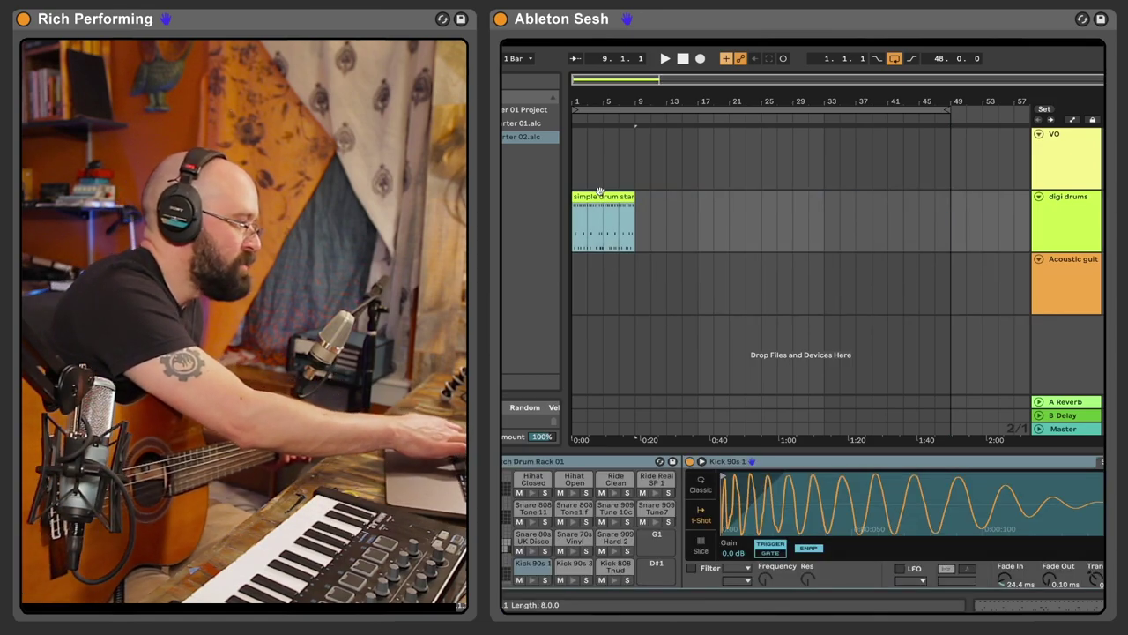
key("ctrl+d")
key("ctrl+d")
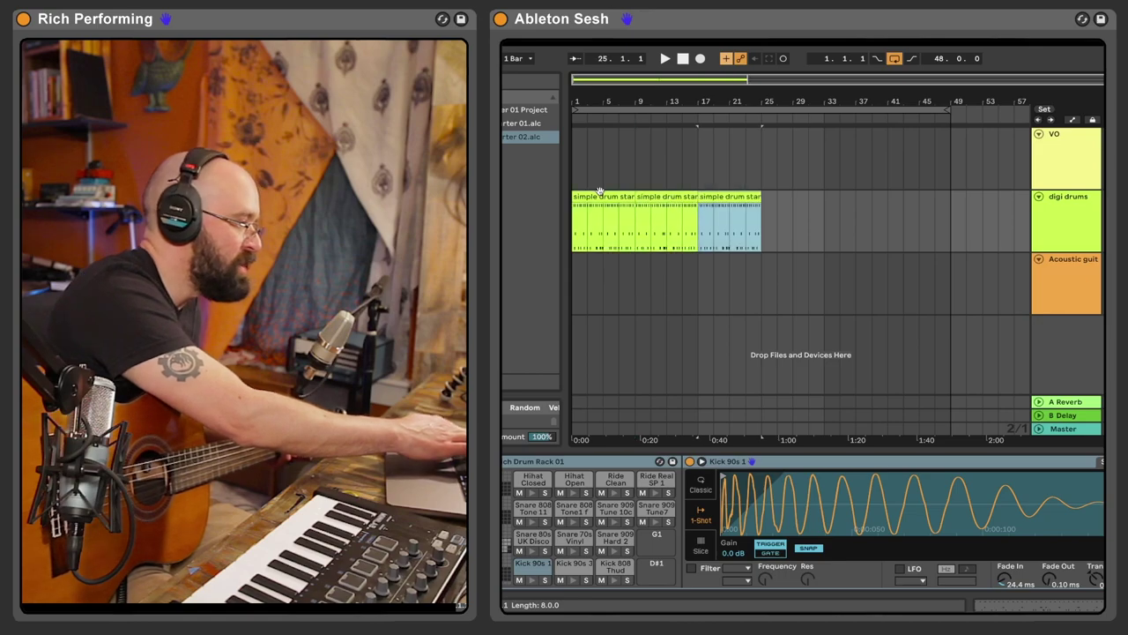
key("ctrl+d")
key("ctrl+d")
key("ctrl+d")
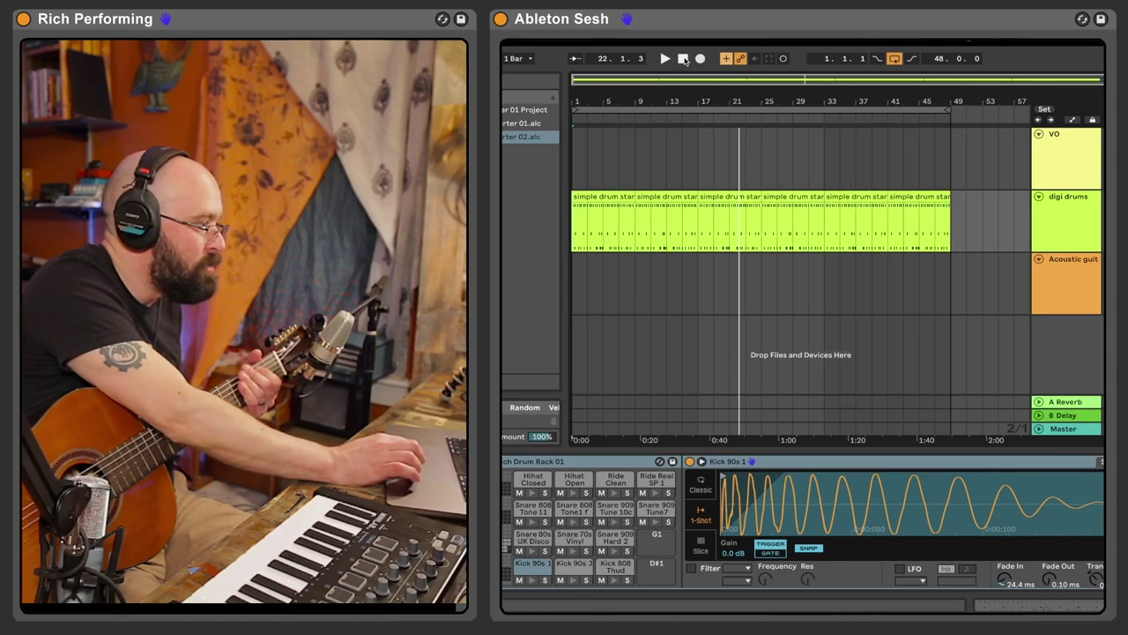
Record acoustic guitar over the drums on the Acoustic guit track, with takes starting at bars 1, 13 and 15
left_click(684, 59)
left_click(699, 58)
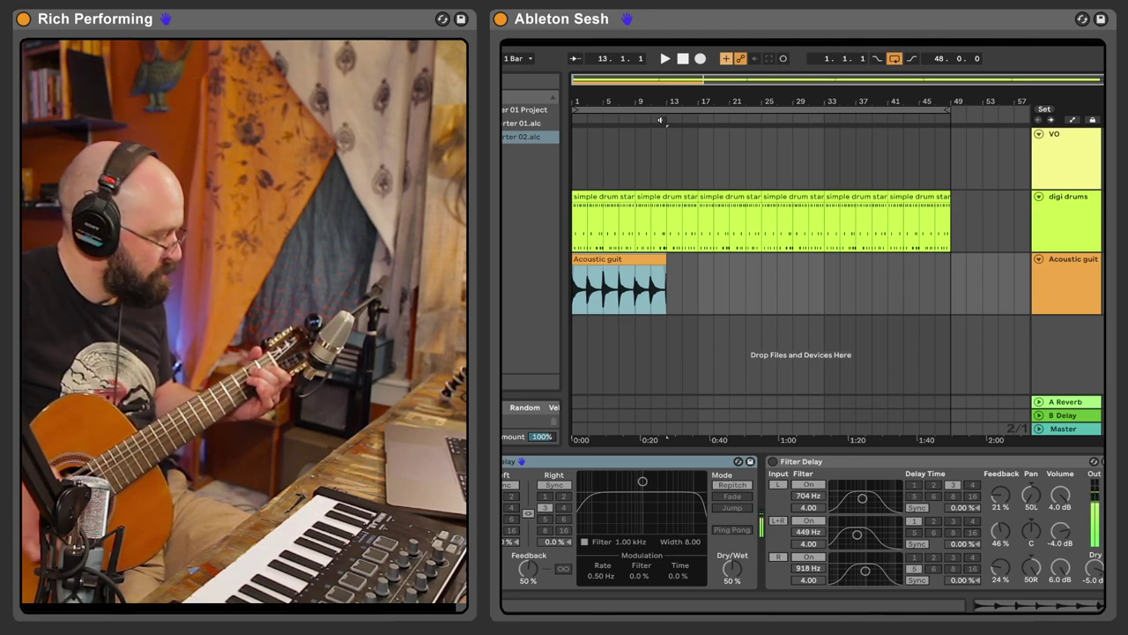
left_click(701, 59)
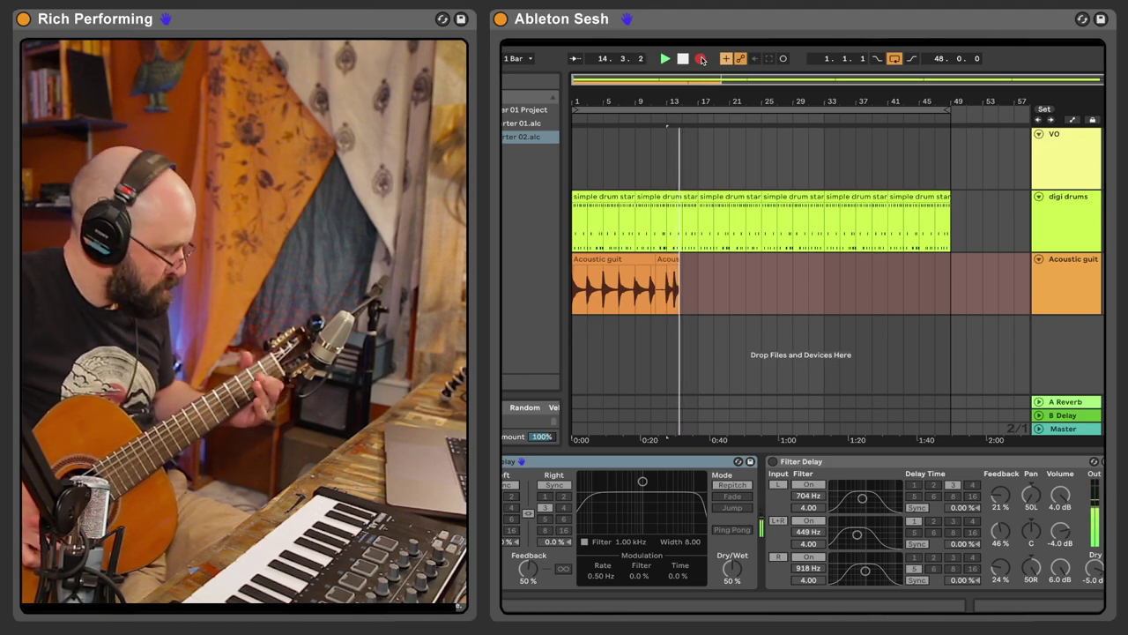
left_click(701, 58)
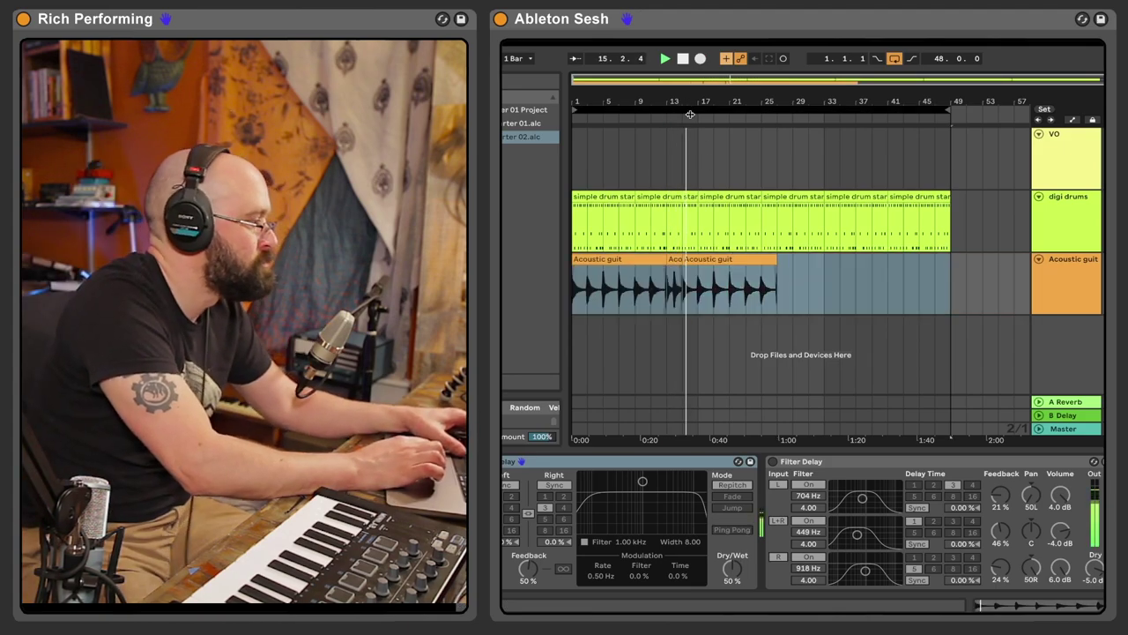
Shorten the loop to 18 bars, from bar 1 to bar 19, and consolidate the guitar takes within it into one clip
mouse_move(682, 95)
left_mouse_down()
mouse_move(681, 109)
mouse_move(704, 100)
left_mouse_up()
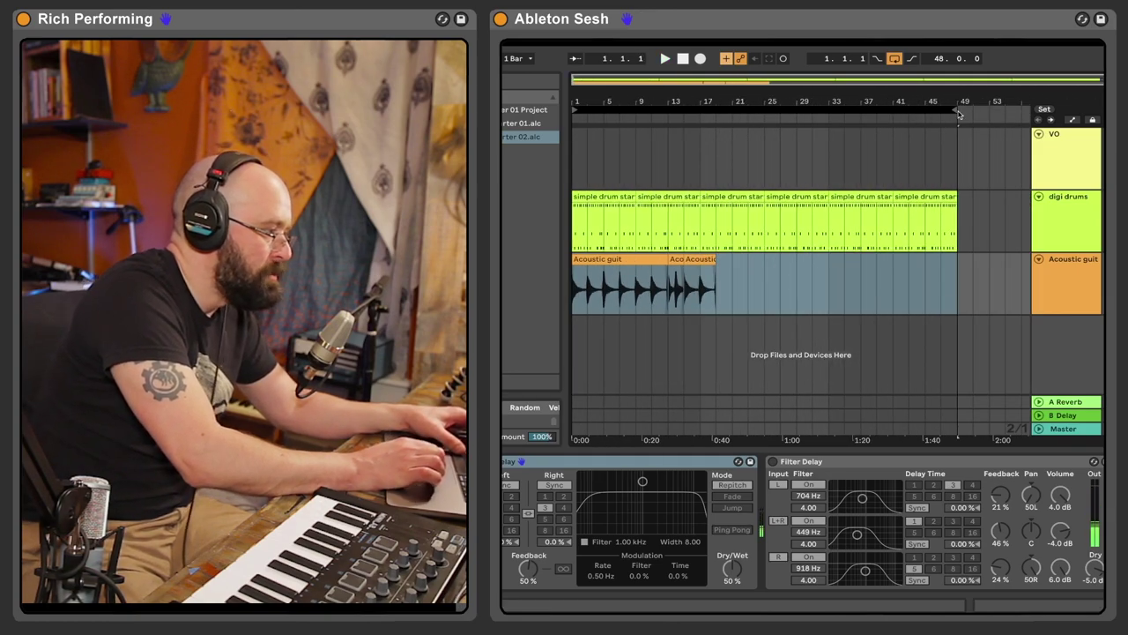
left_click_drag(944, 111, 701, 110)
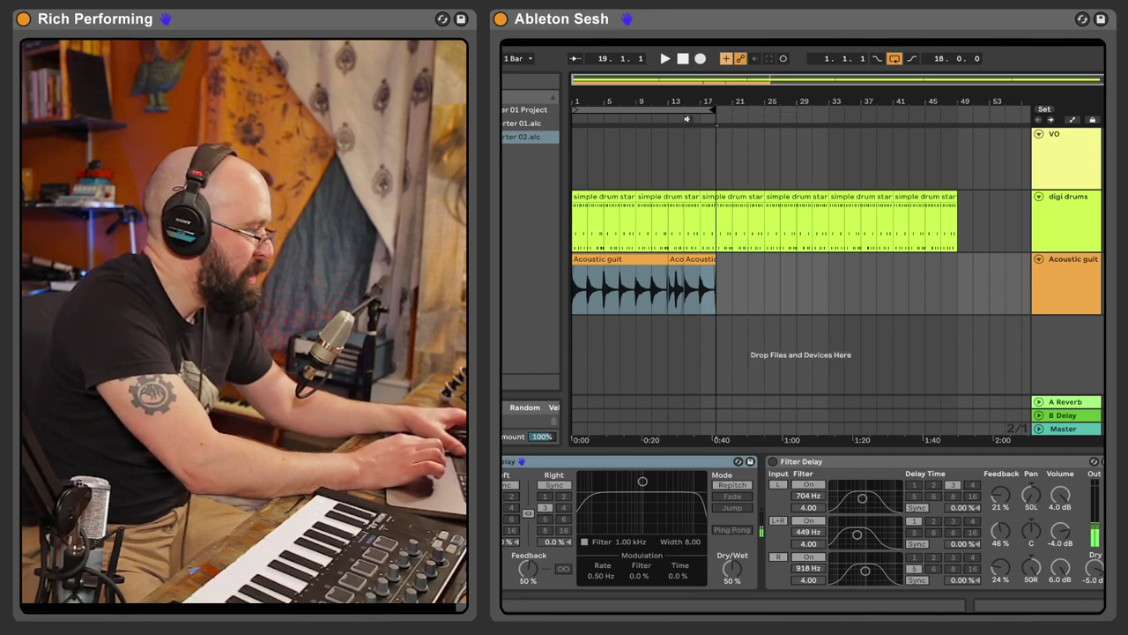
left_click(672, 109)
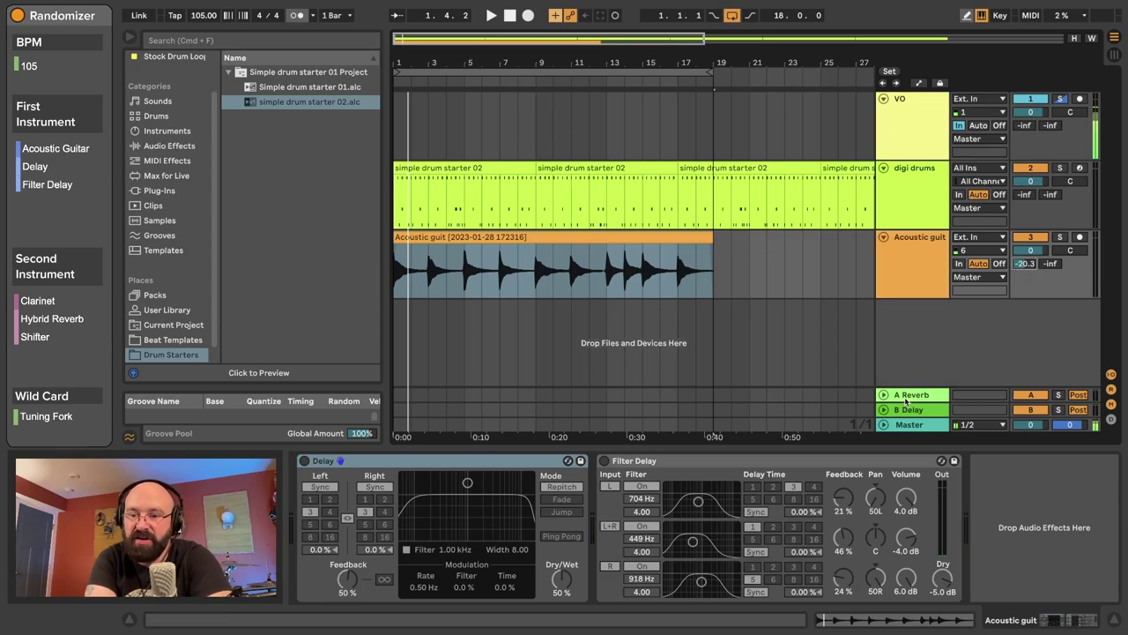
Turn on the guitar's Delay with both channels in Time mode, 1.00 ms left and 21.6 ms right, 0% feedback and 100% wet
left_click(903, 397)
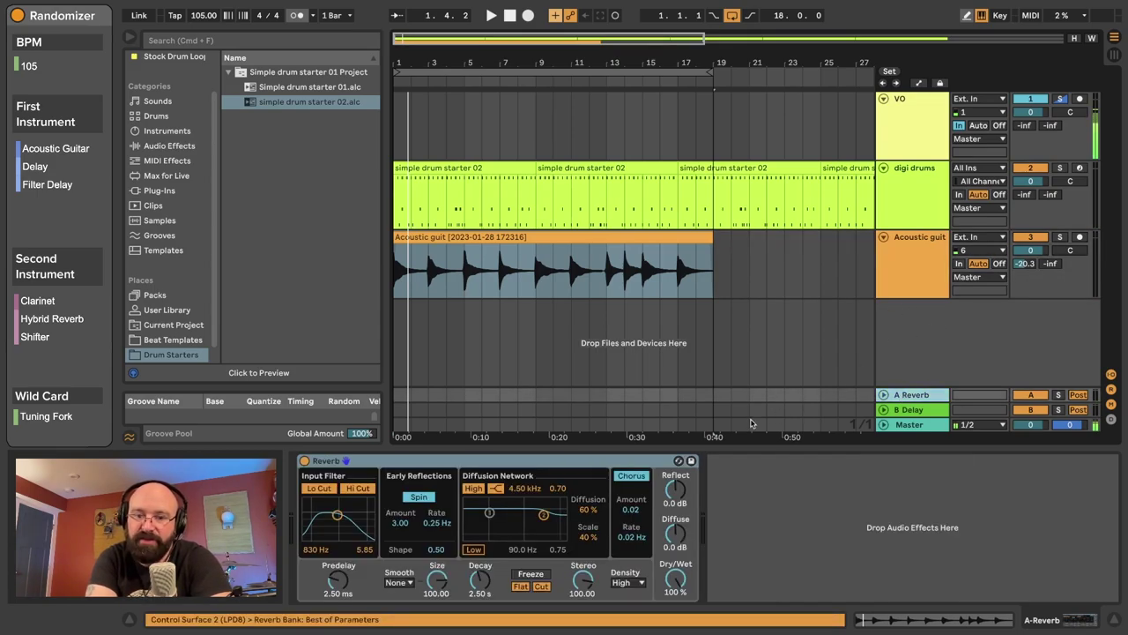
left_click(622, 240)
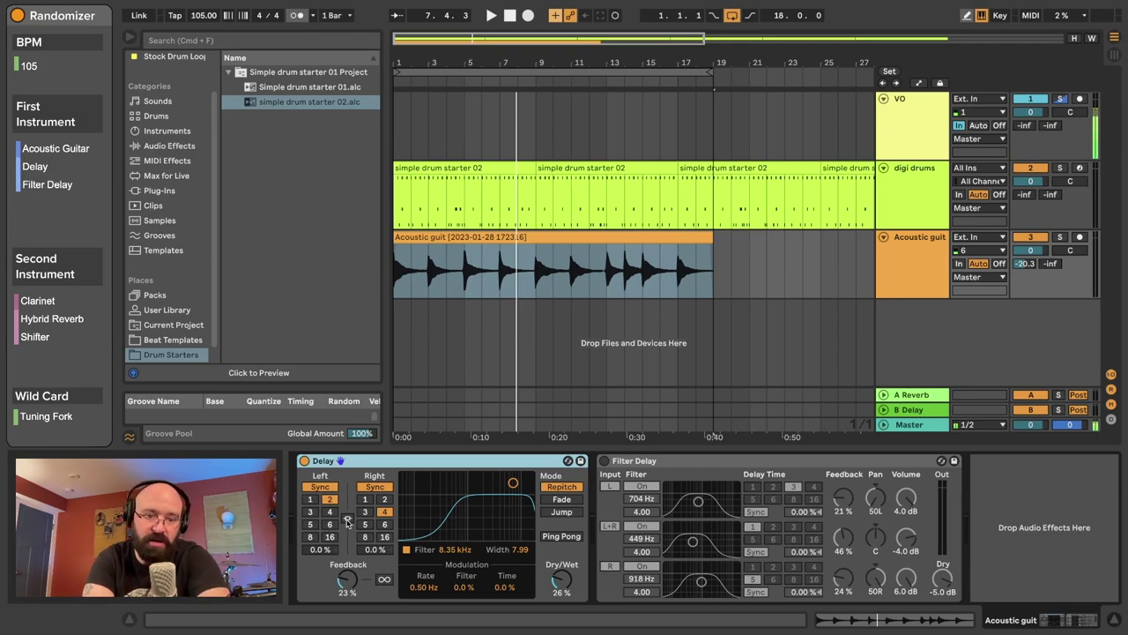
left_click(376, 486)
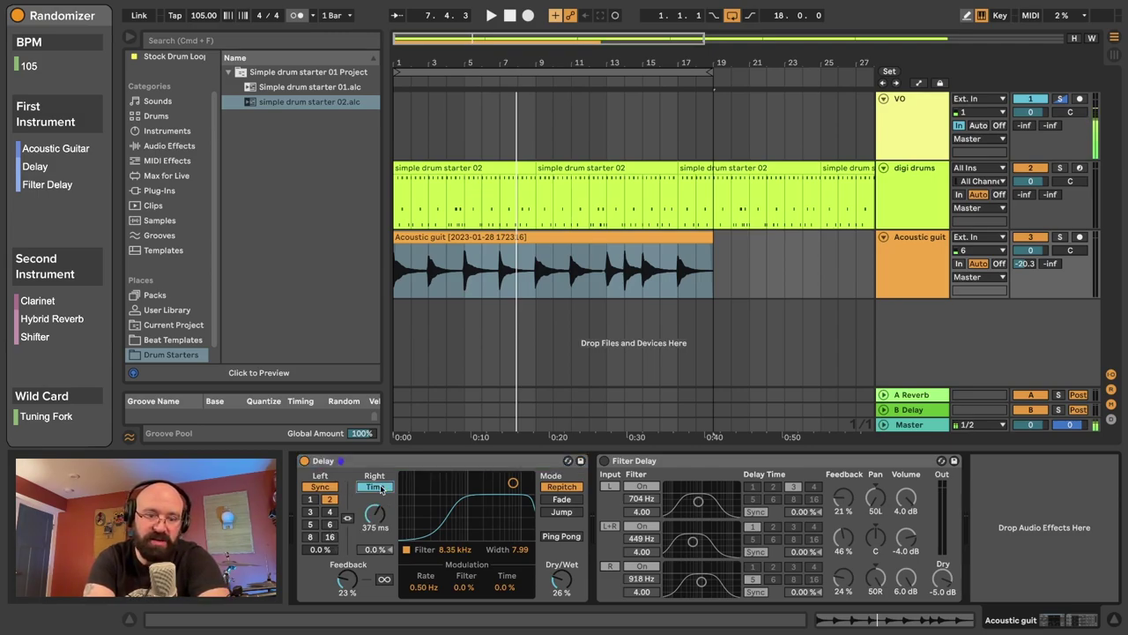
left_click(319, 486)
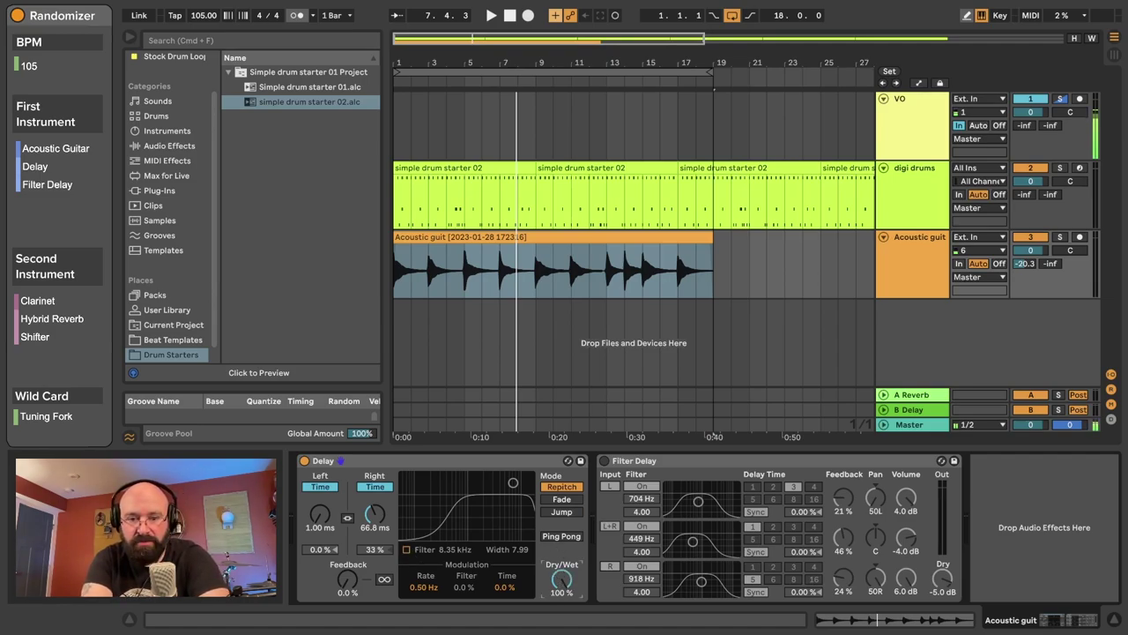
key("space")
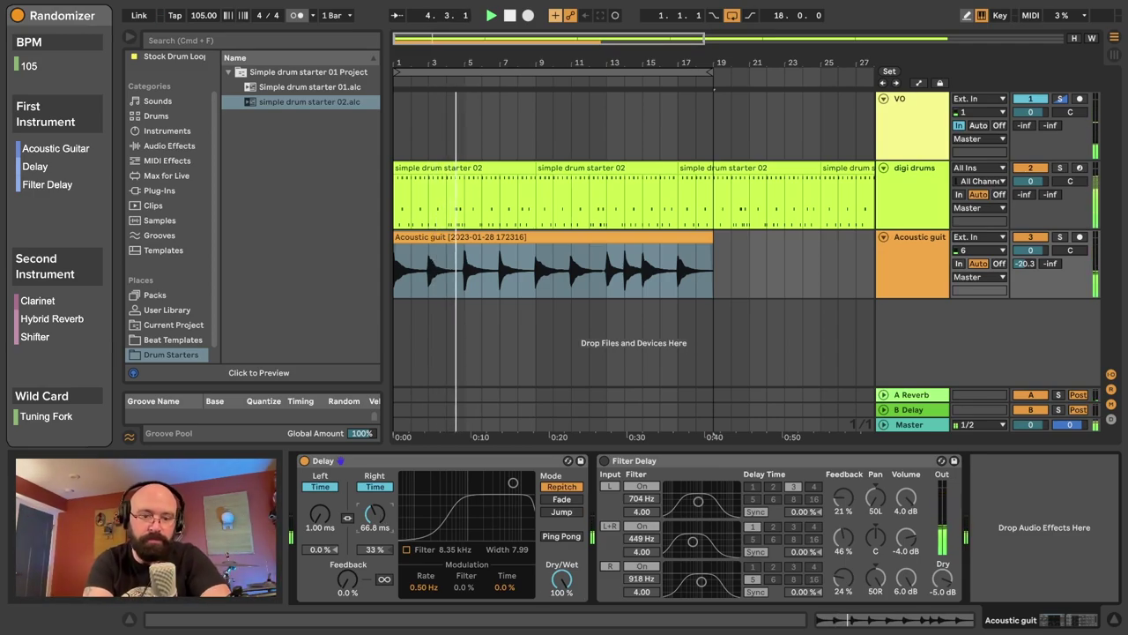
Turn on Filter Delay's L and R inputs with volumes at -17 dB and -18 dB and Dry at 0.0 dB, and play the result
left_click(700, 467)
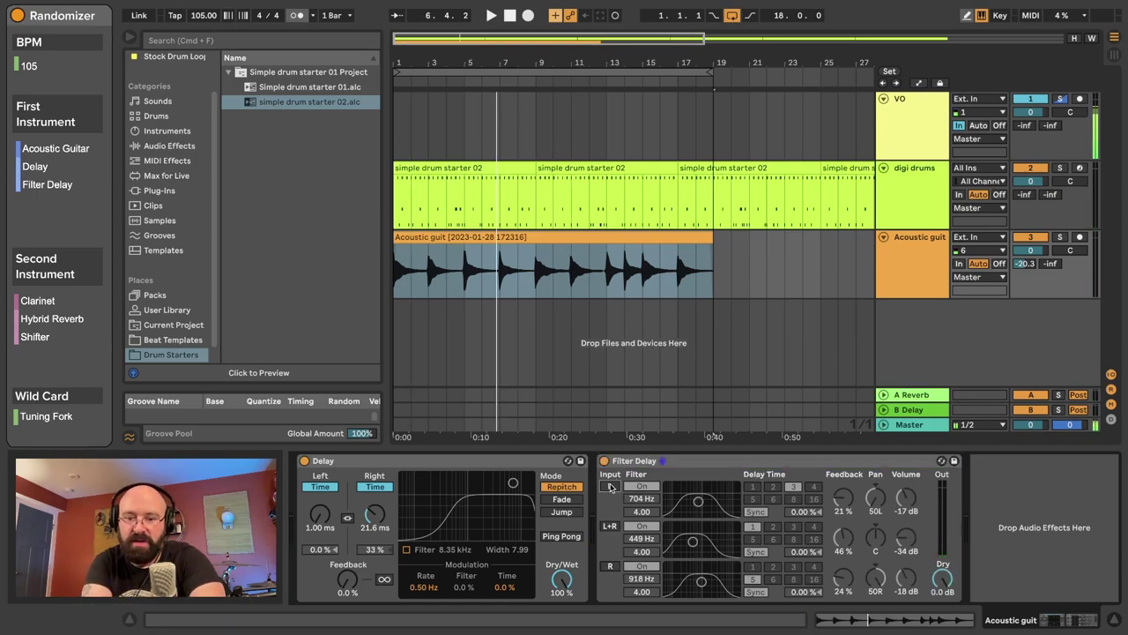
left_click(610, 487)
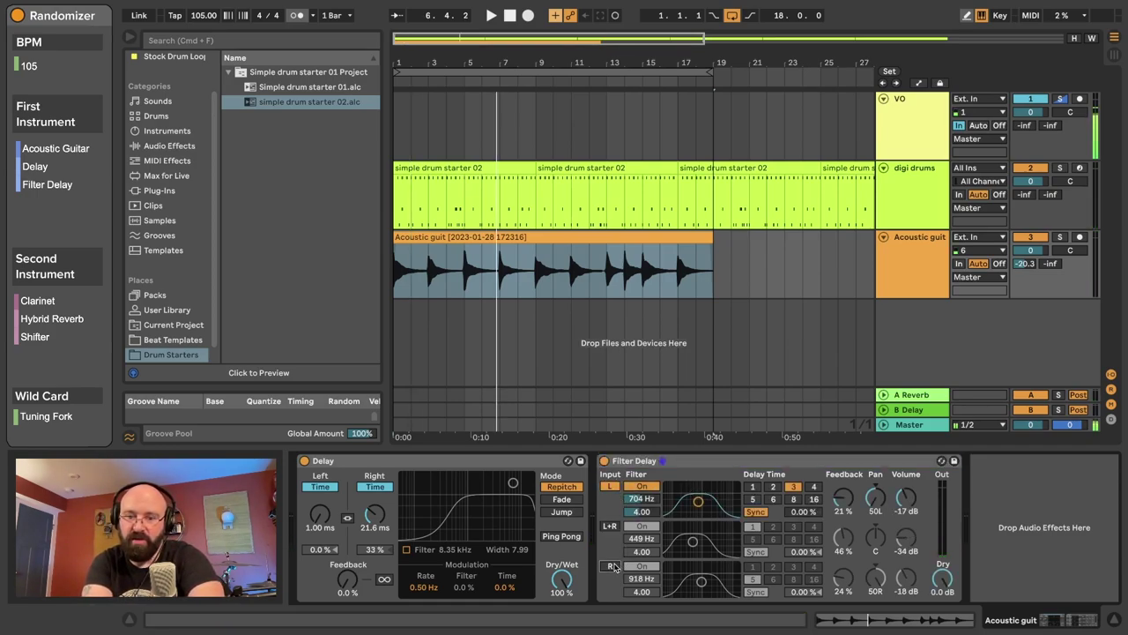
left_click(612, 566)
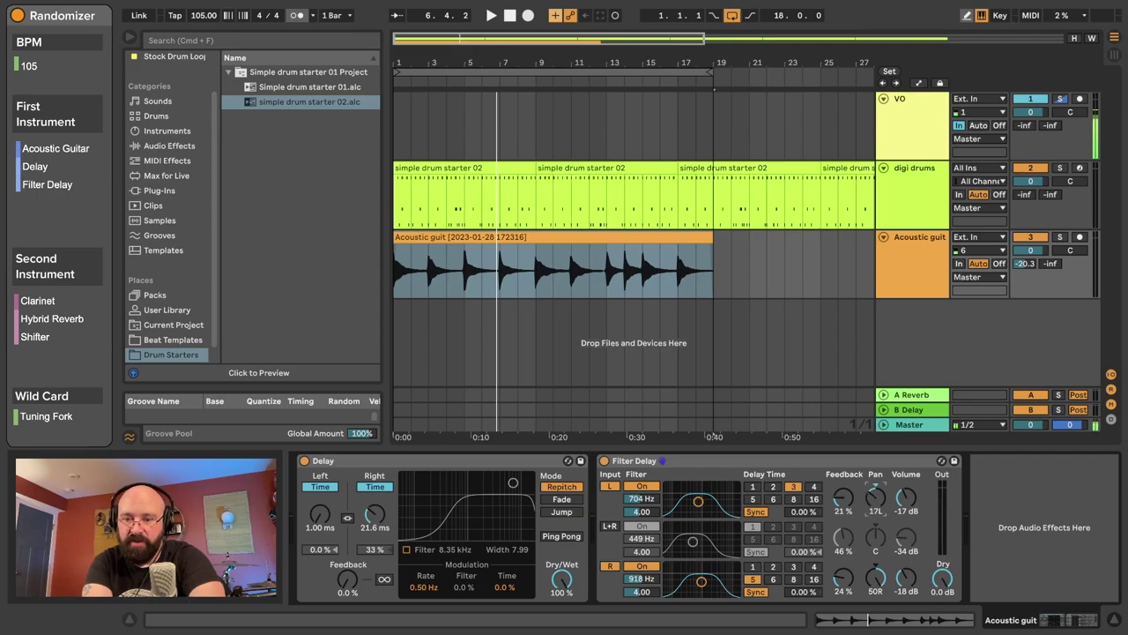
key("space")
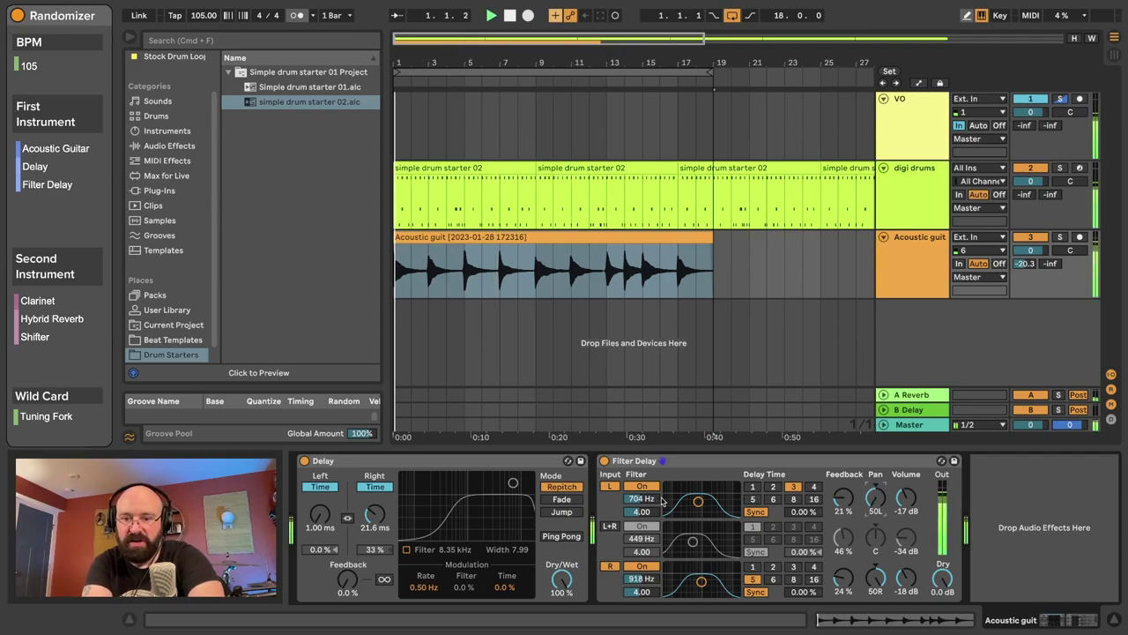
Set Filter Delay's L channel to -11 dB volume, 58% feedback, a 6.52 kHz filter with width 4.25, and delay time 2
left_click_drag(908, 504, 908, 496)
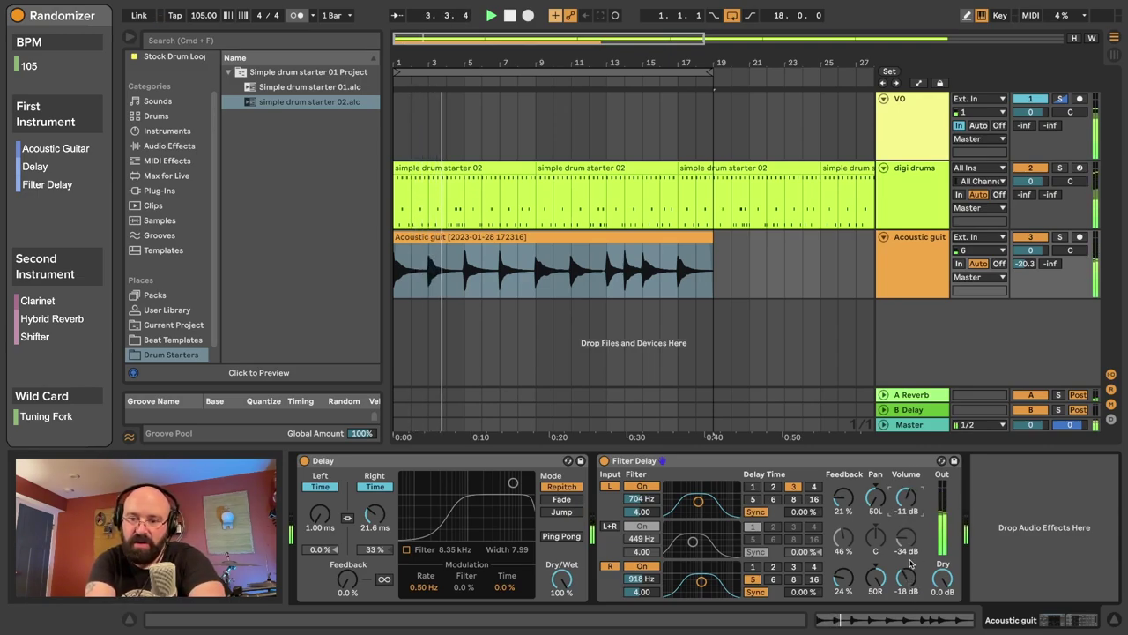
left_click_drag(842, 505, 842, 437)
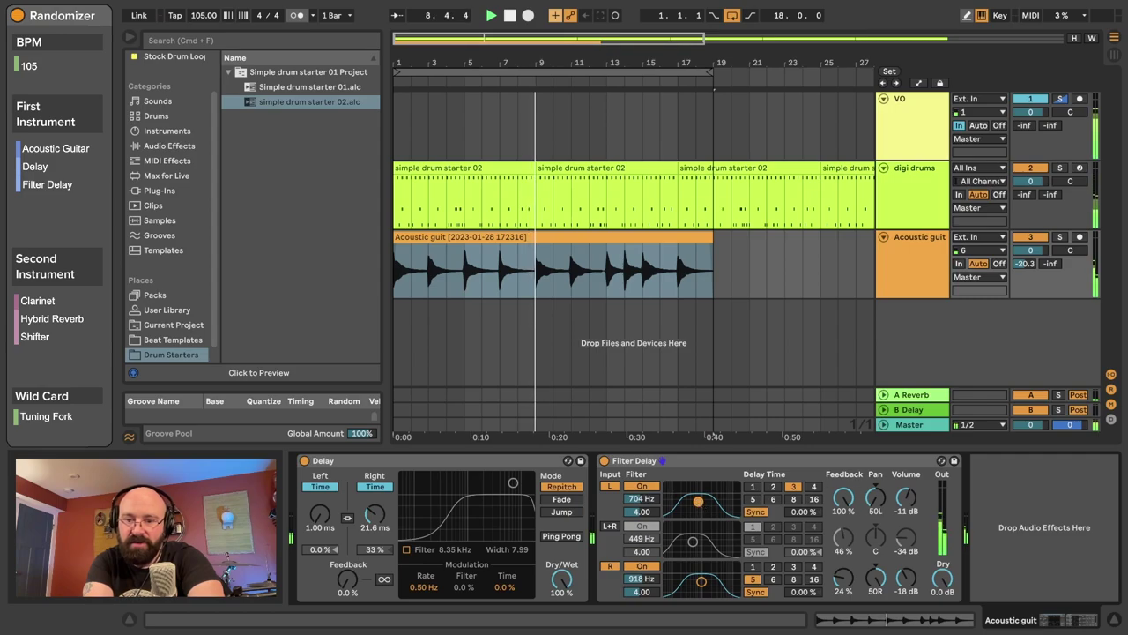
left_click_drag(698, 500, 727, 502)
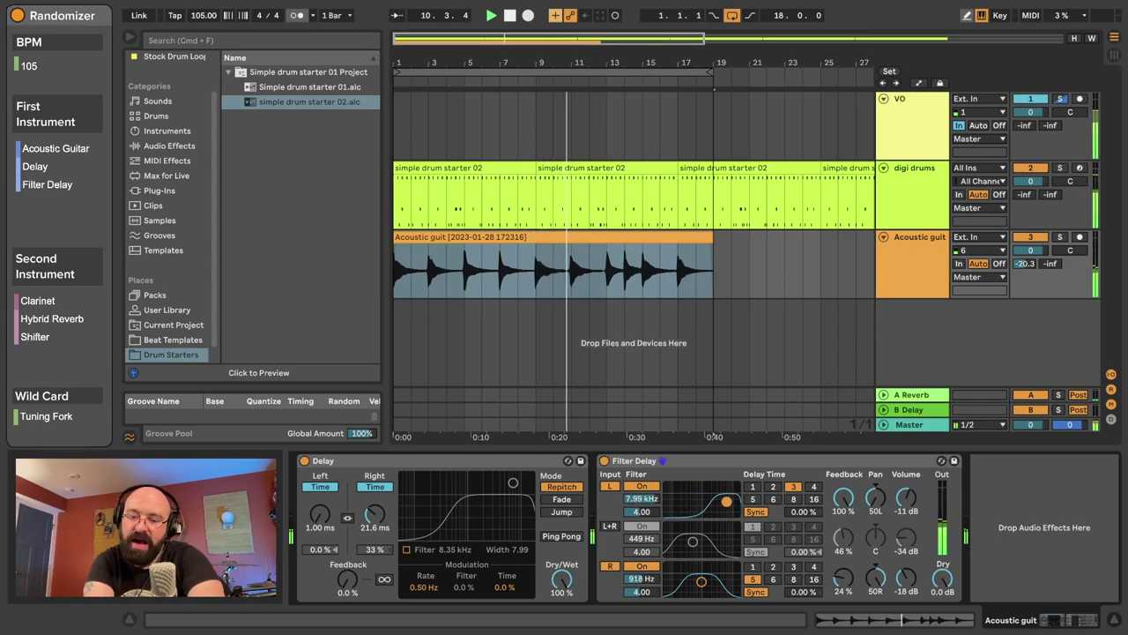
left_click_drag(726, 501, 722, 507)
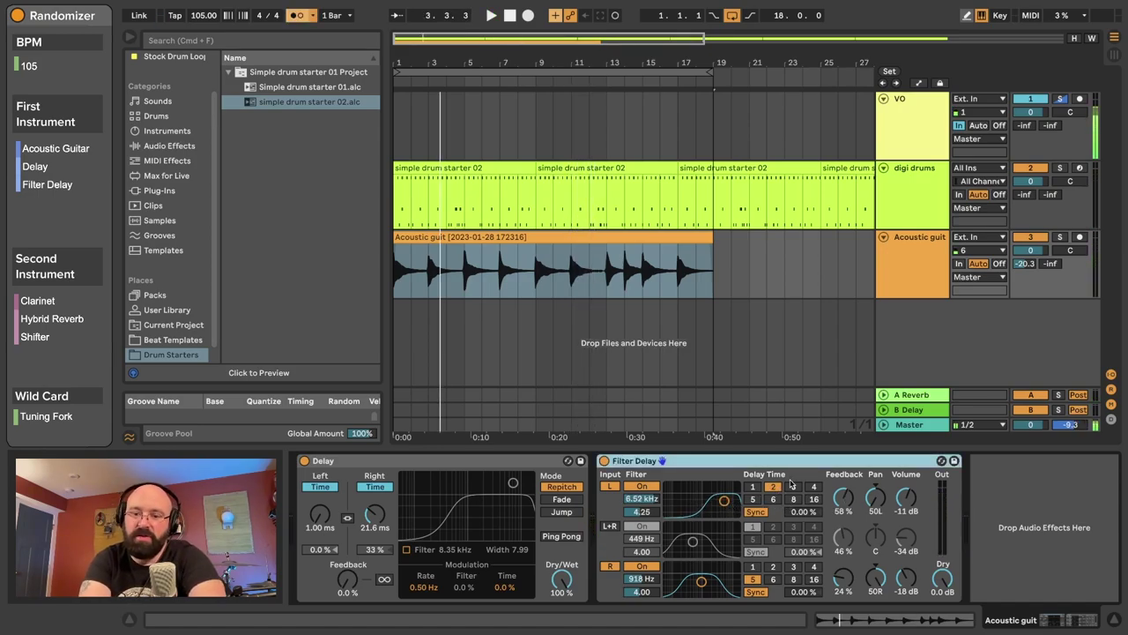
Audition Filter Delay's L channel during playback with delay times 4 and 6
key("space")
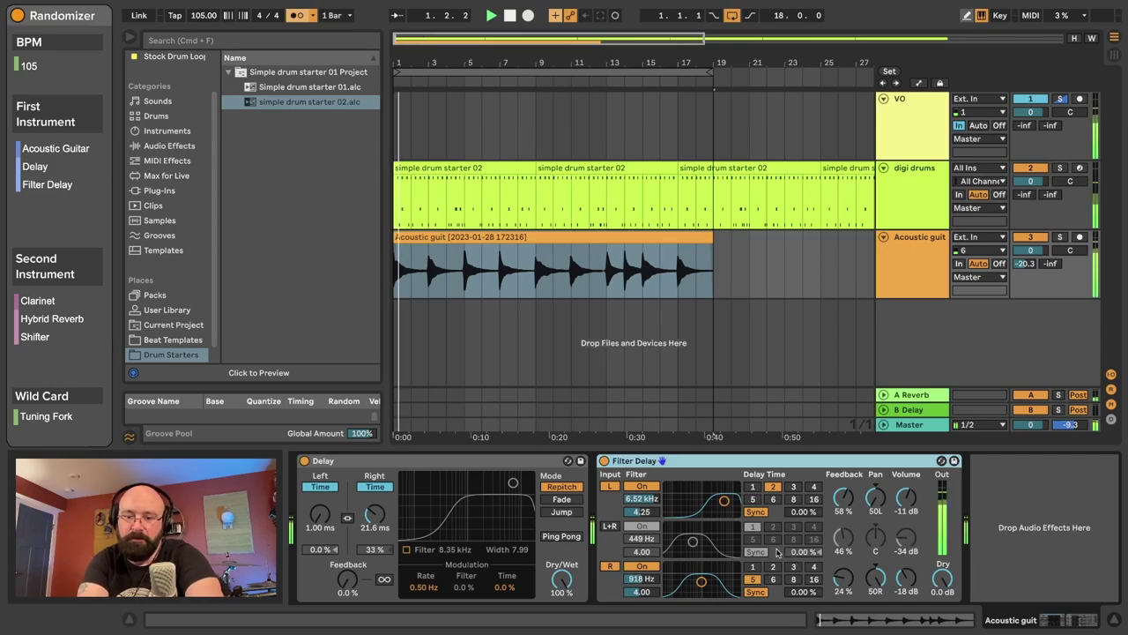
left_click(812, 486)
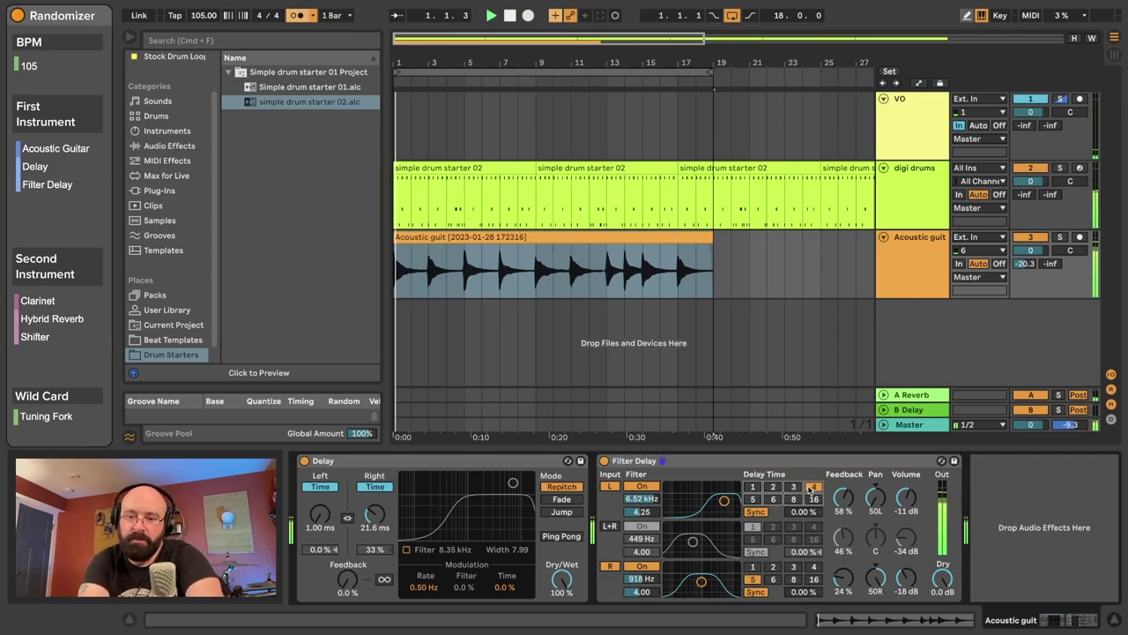
left_click(774, 500)
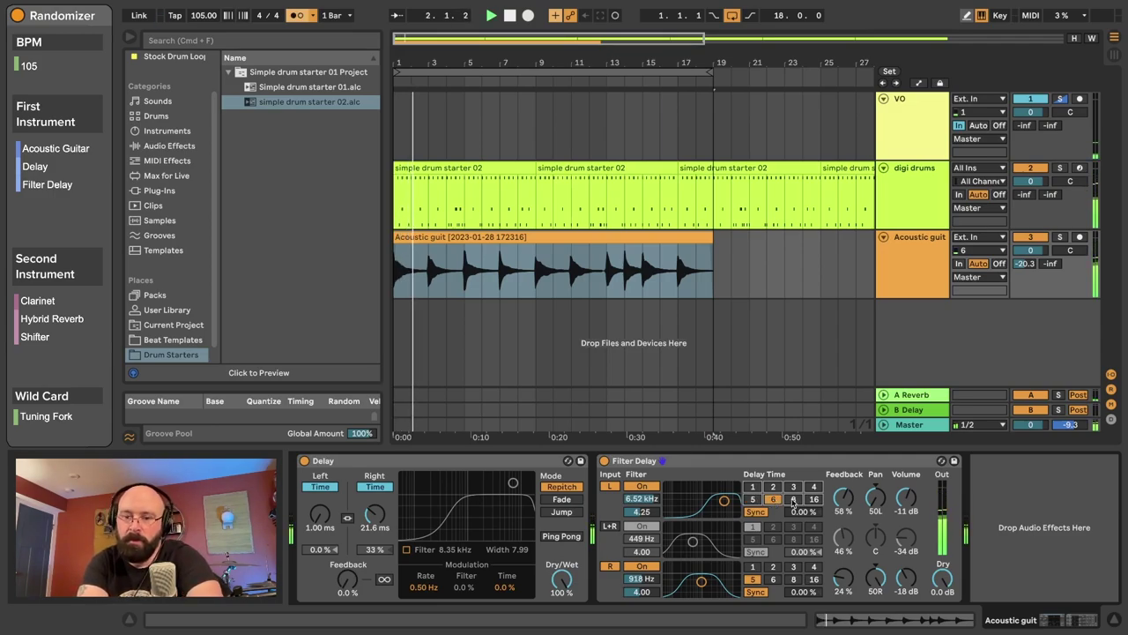
Set Filter Delay's L channel delay time to 8 and insert EQ Eight ahead of Delay on the guitar track
left_click(794, 500)
left_click(256, 41)
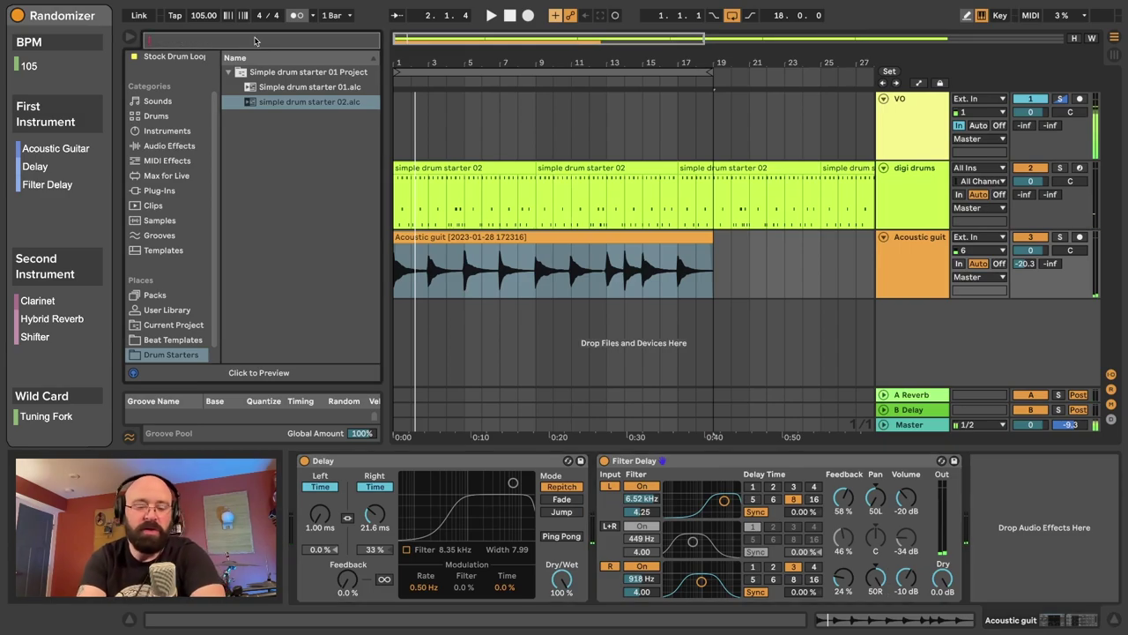
type("eq")
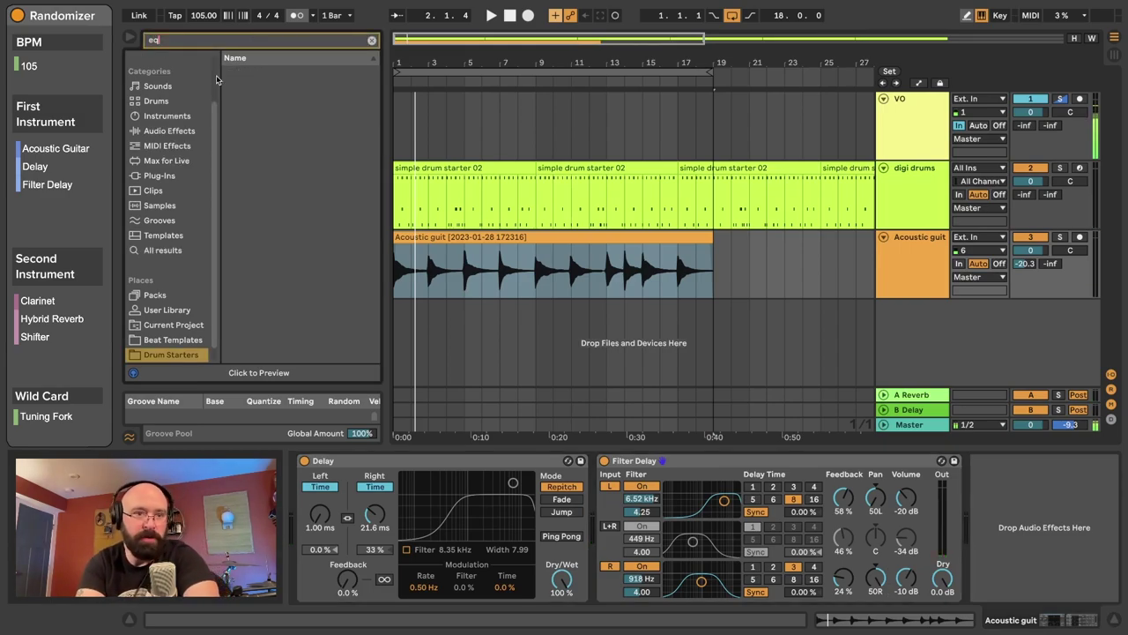
left_click_drag(243, 74, 350, 488)
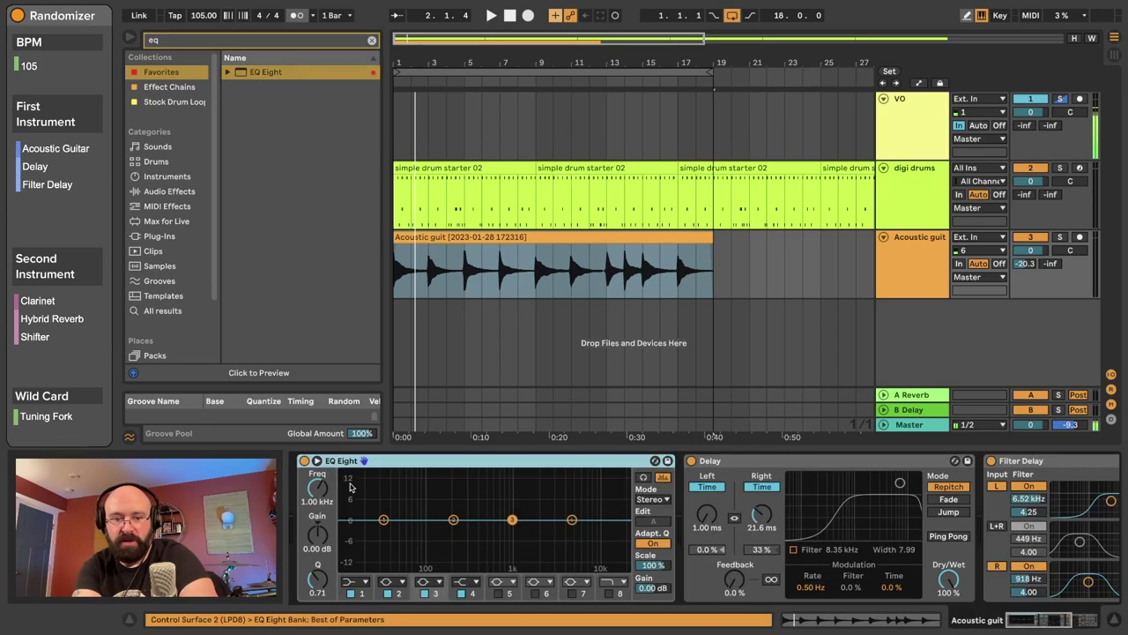
Make EQ Eight's band 1 a low cut at 97.9 Hz with Q 0.63 while playing the guitar
left_click(383, 520)
left_click(353, 584)
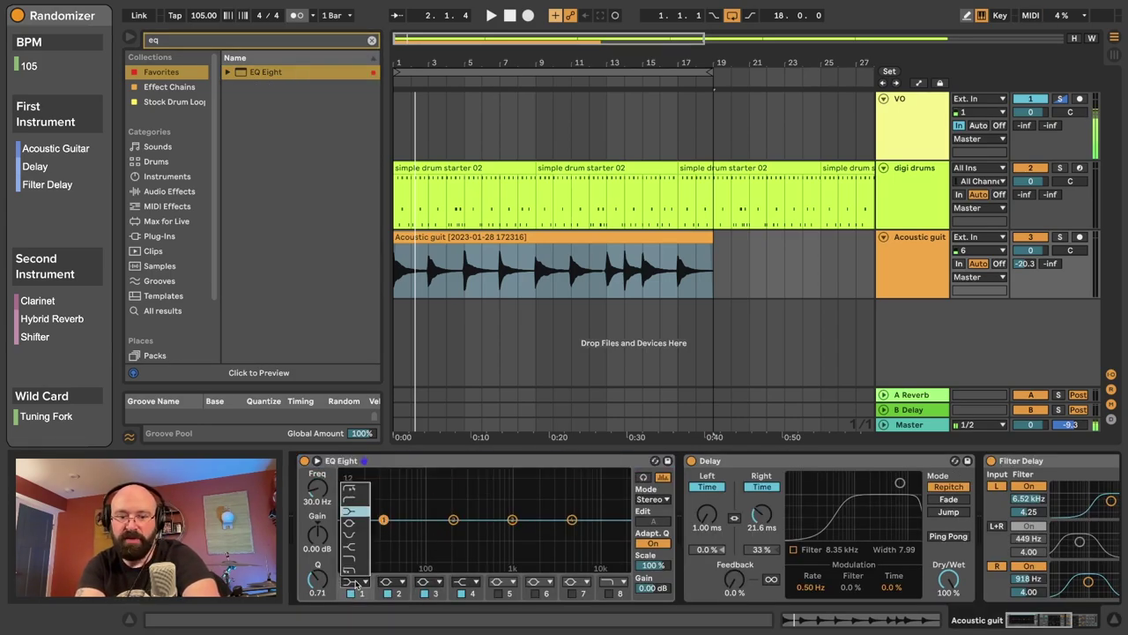
left_click(352, 500)
key("space")
left_click_drag(383, 530, 426, 533)
Duplicate the acoustic guitar track with its effects and clear the copied clip from the duplicate
left_click(908, 267)
key("ctrl+d")
key("space")
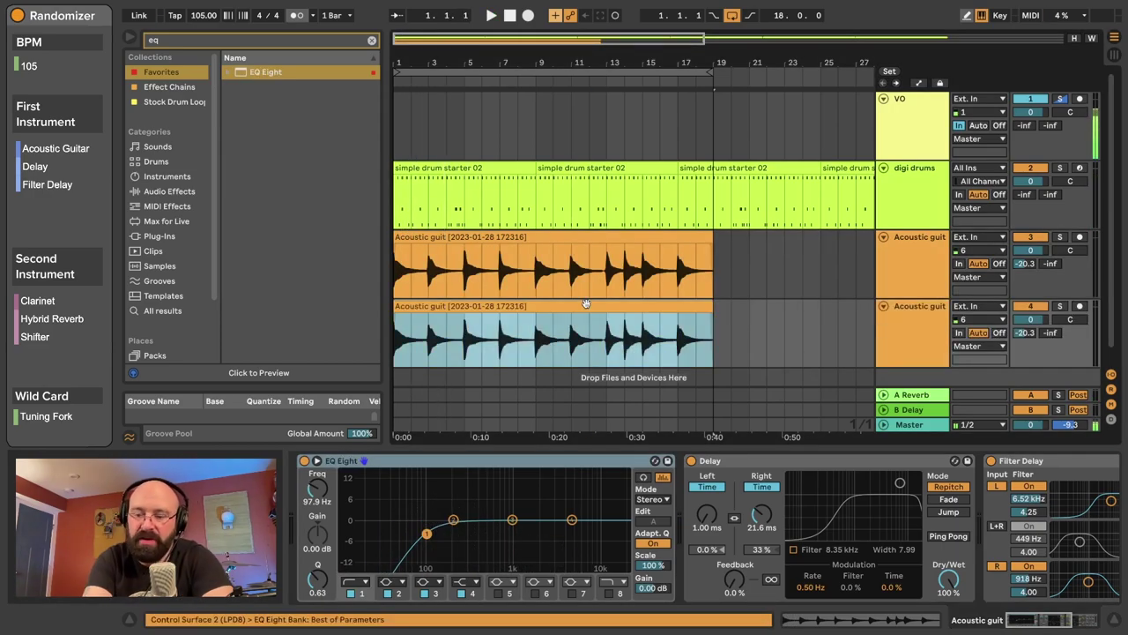
left_click(928, 324)
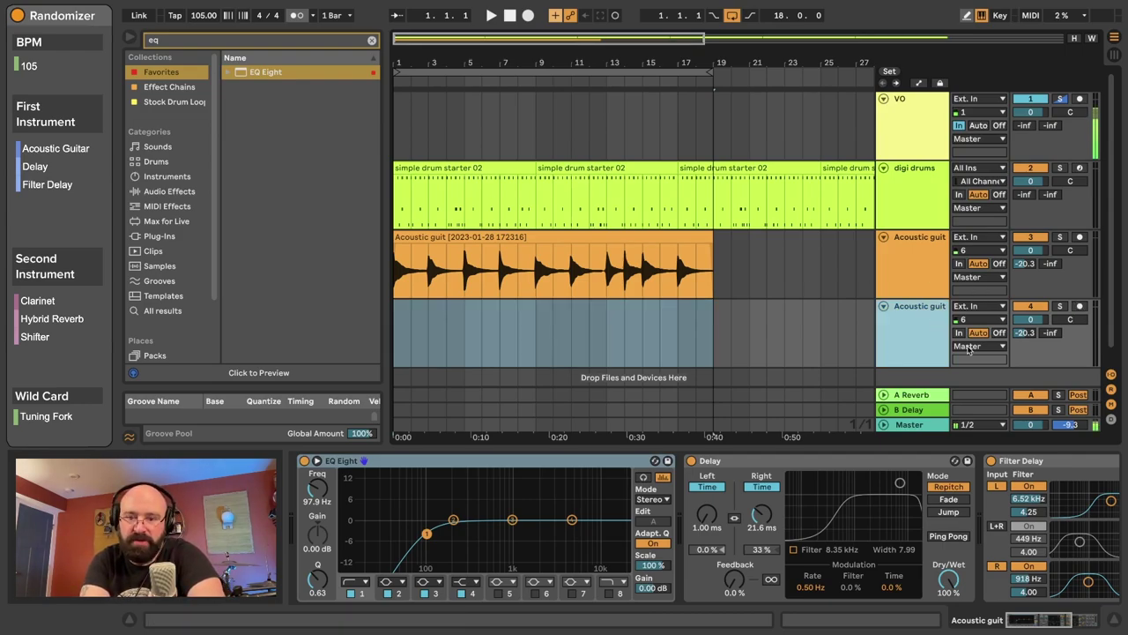
Record the second acoustic guitar part from bar 1 to bar 13, and complete it from bar 12 with a 7-bar loop
key("F9")
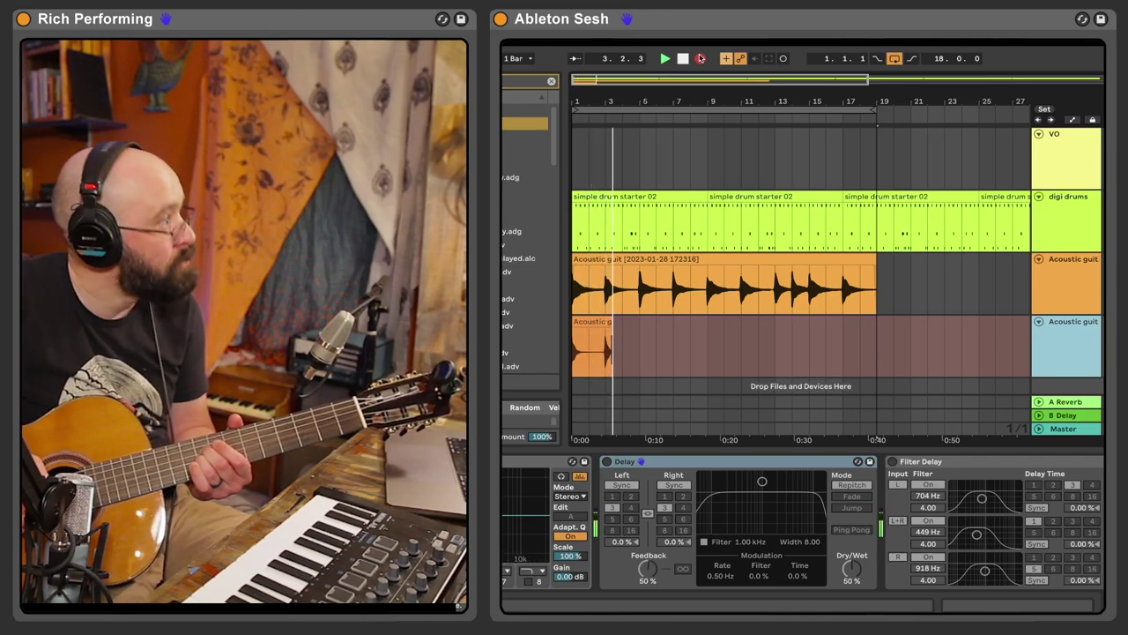
key("F9")
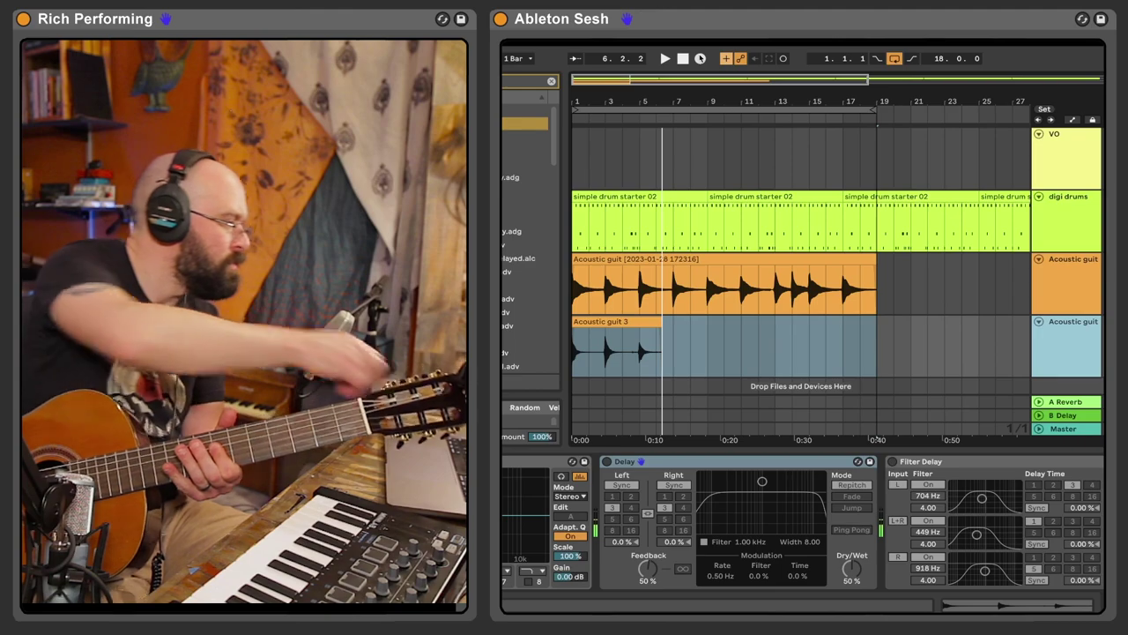
left_click(596, 321)
left_click(700, 58)
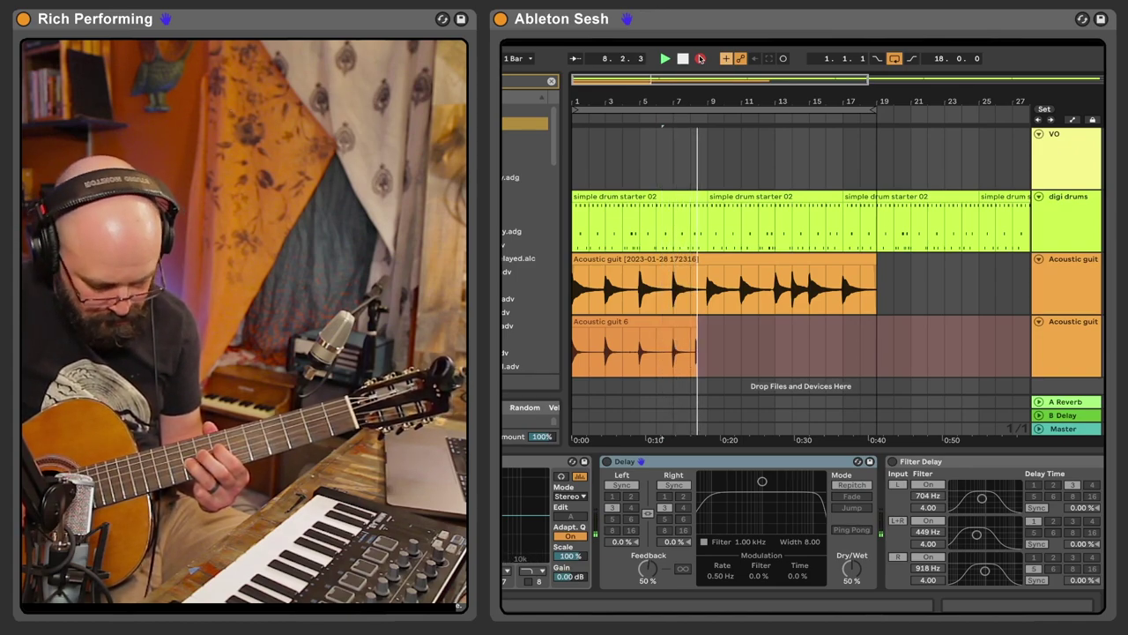
key("space")
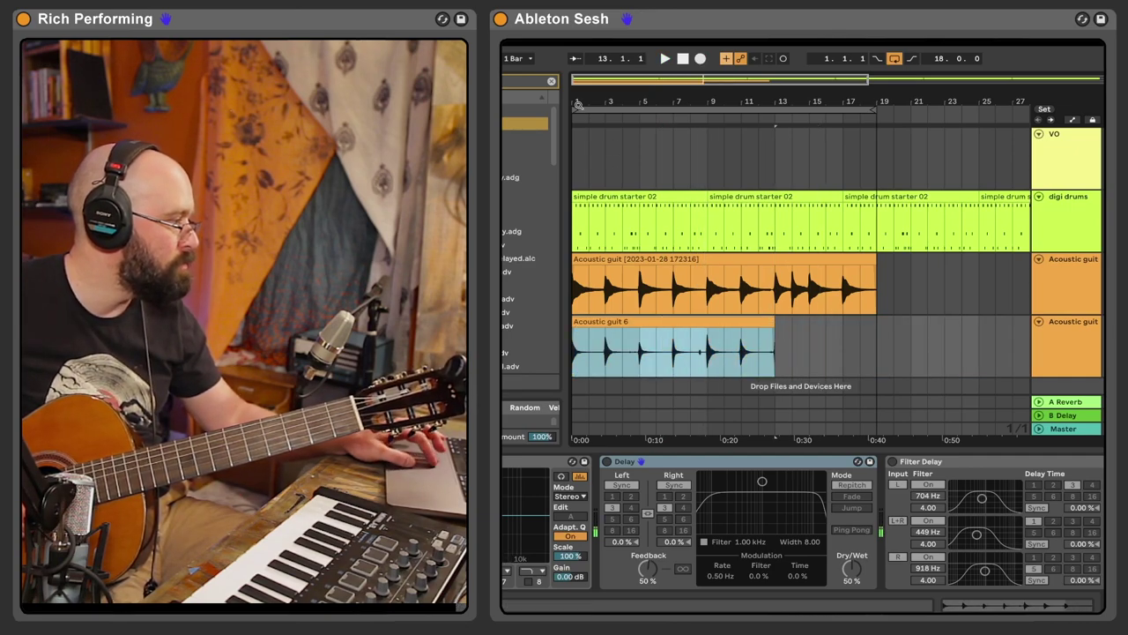
left_click_drag(575, 109, 776, 156)
left_click(701, 59)
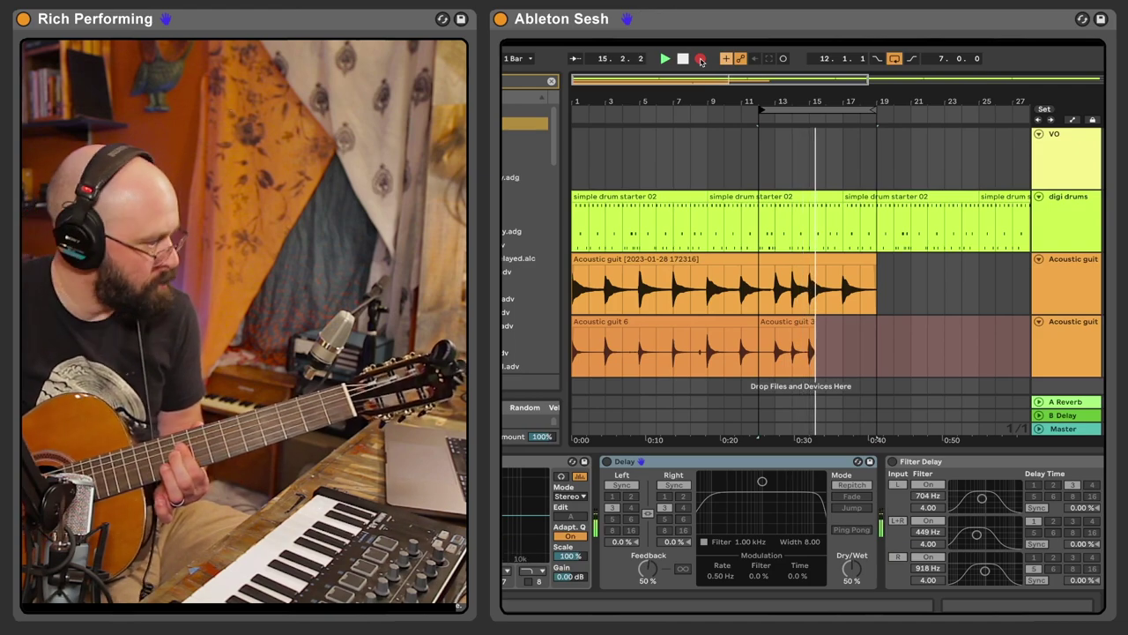
Duplicate the second acoustic guitar track and delete the copied clips from the new track
left_click(952, 363)
key("ctrl+d")
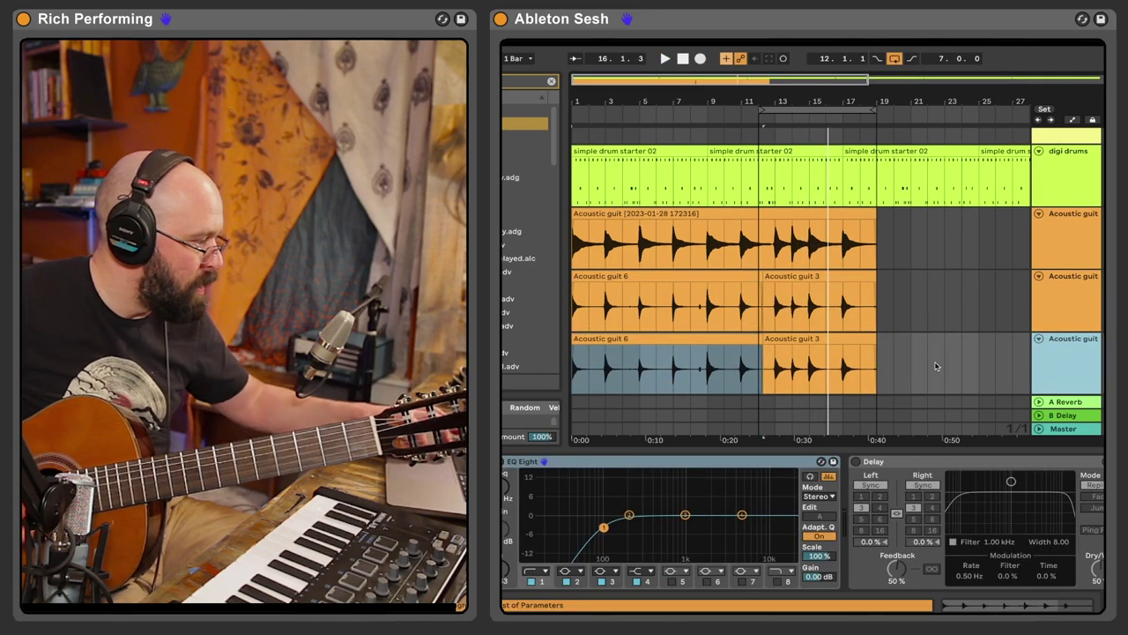
key("space")
left_click_drag(928, 361, 552, 406)
key("Delete")
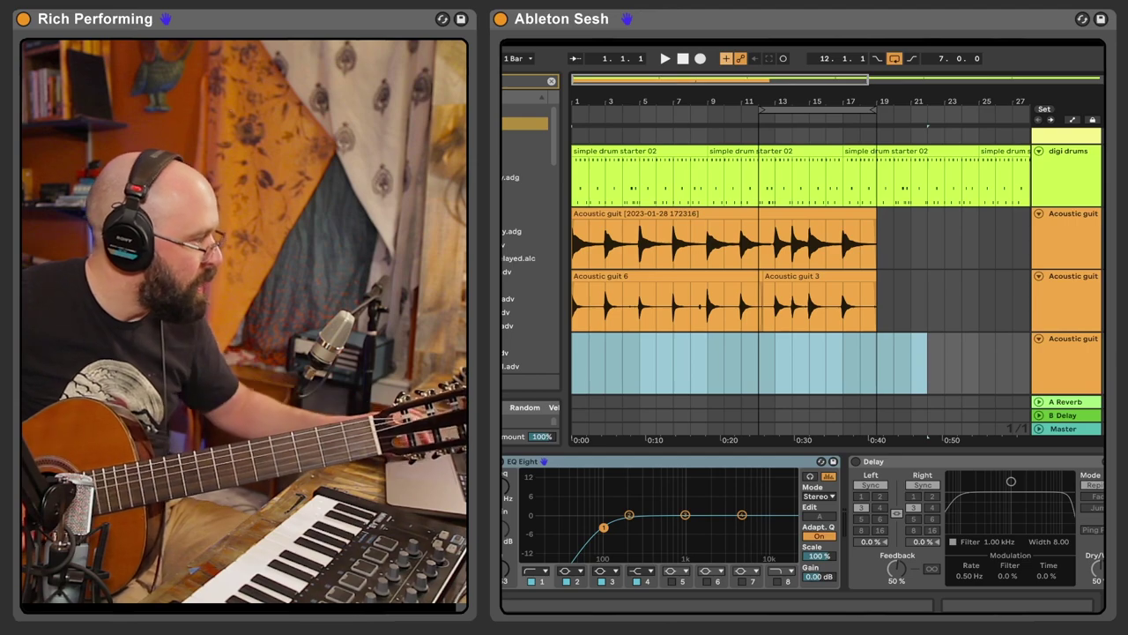
Extend the loop to 18 bars starting at bar 1 and record the third acoustic guitar part
left_click_drag(761, 111, 573, 110)
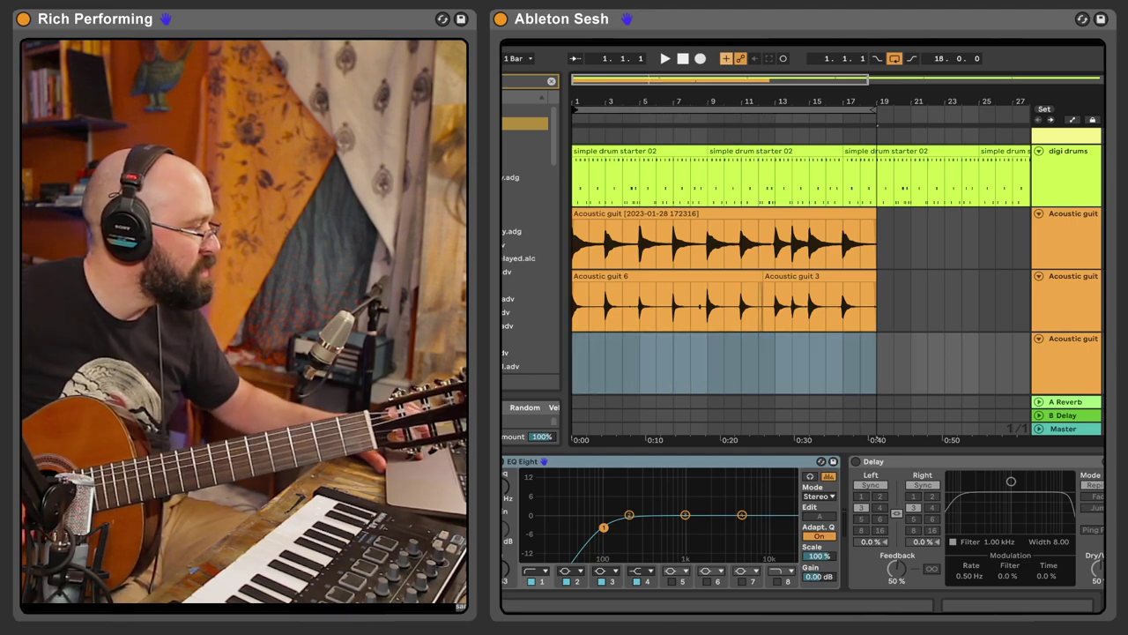
left_click(699, 60)
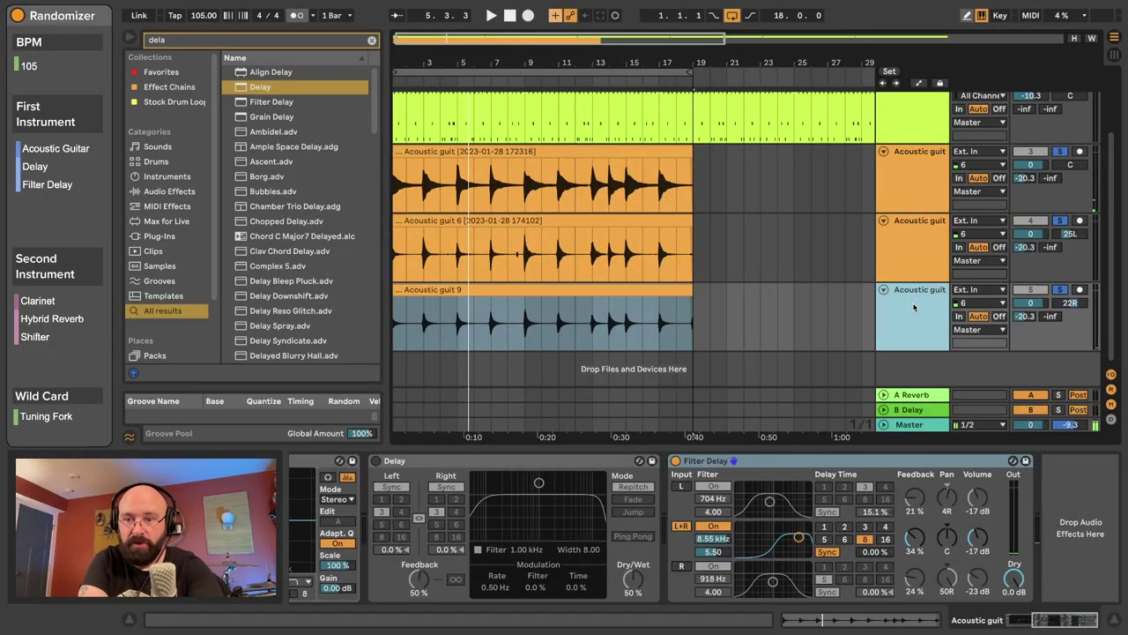
Group the three acoustic guitar tracks under the name acoustic and fold the group
left_click(899, 152, "shift")
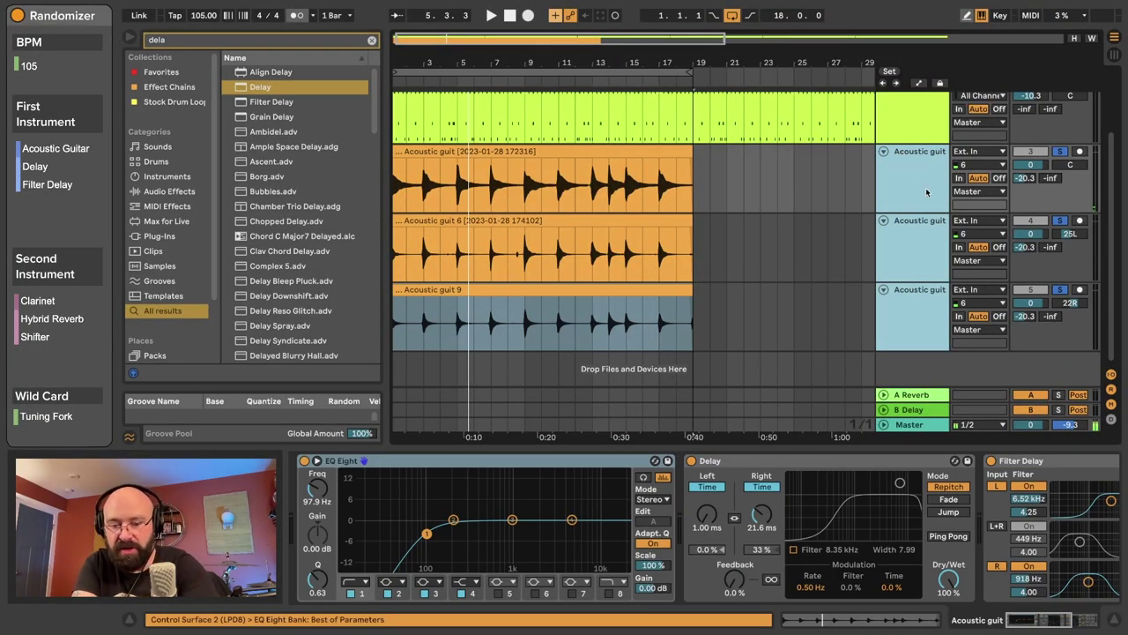
key("ctrl+g")
left_click(878, 153)
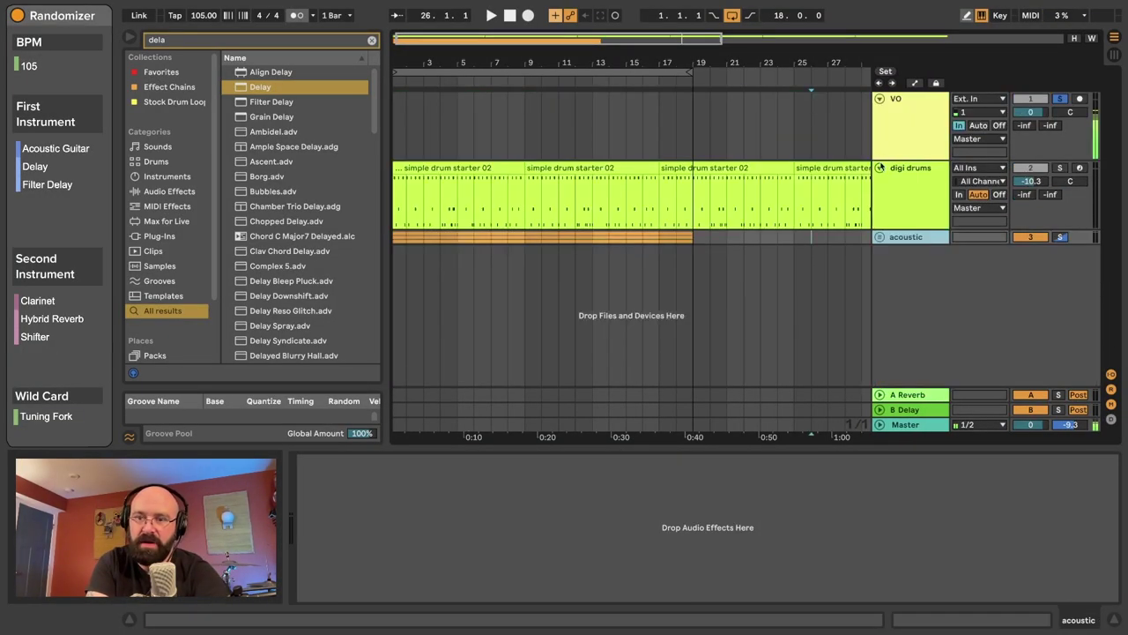
left_click(879, 239)
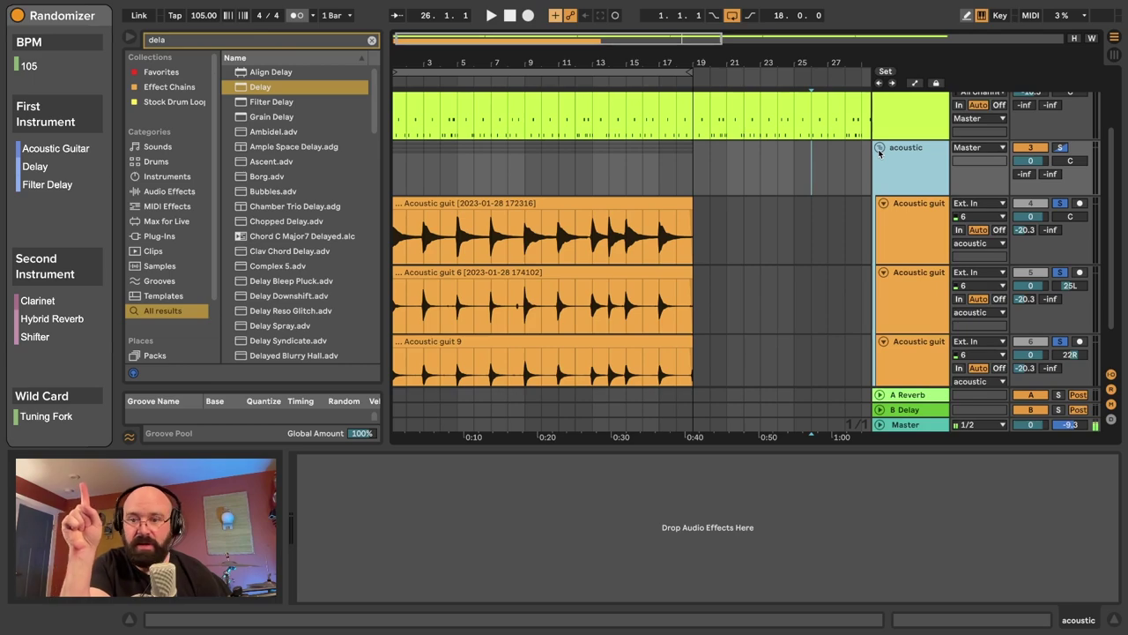
left_click(879, 149)
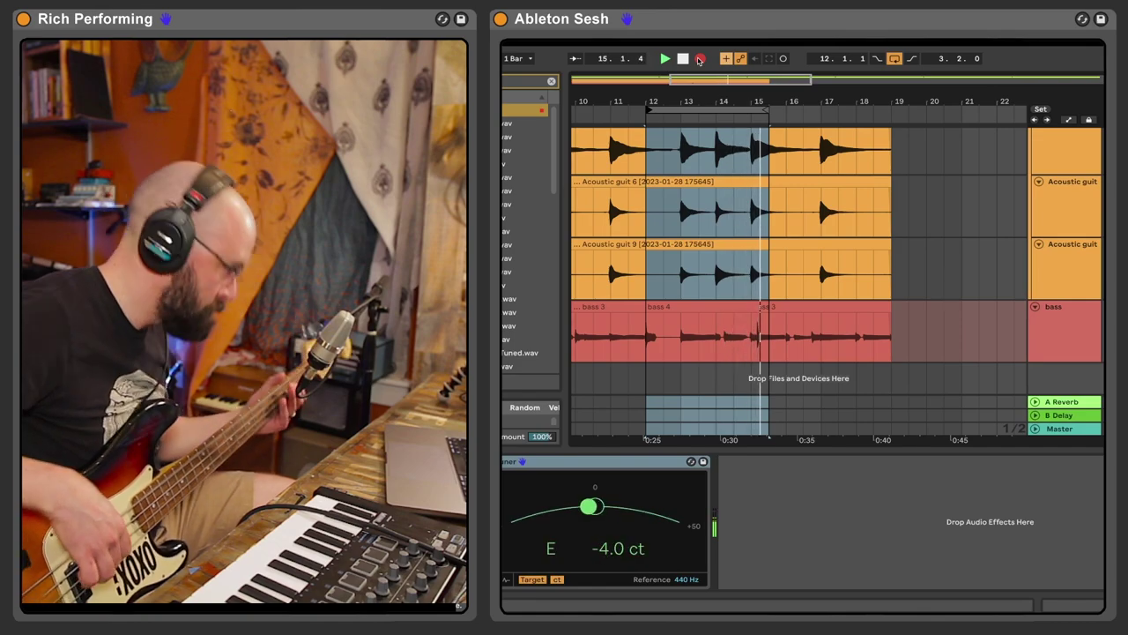
Stop the bass recording and consolidate the bass takes into a single clip
key("space")
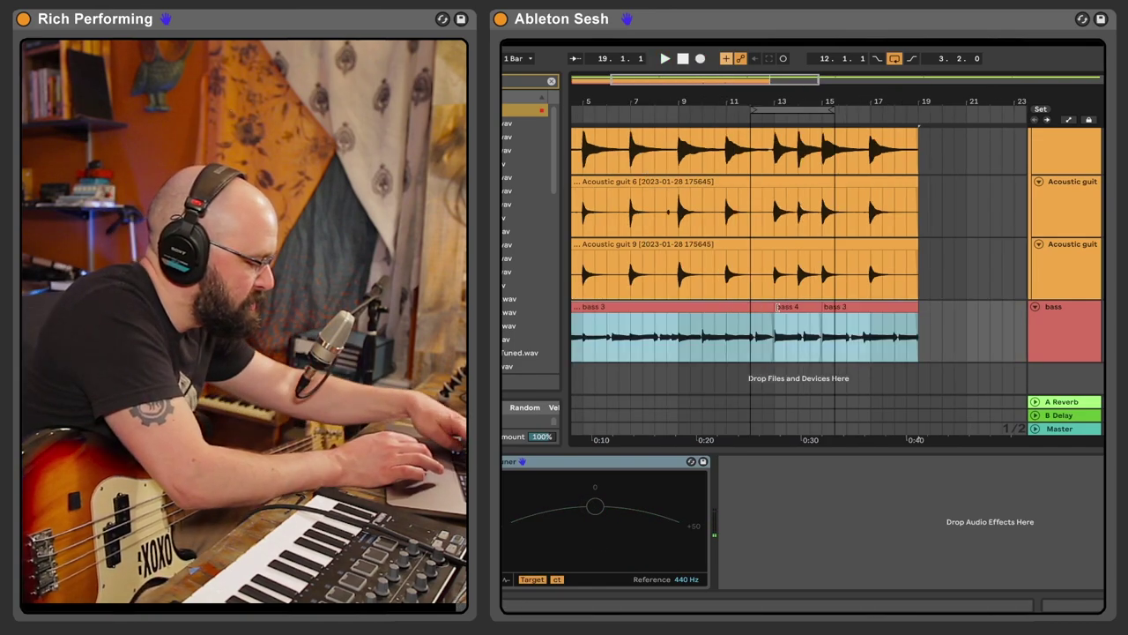
key("super+j")
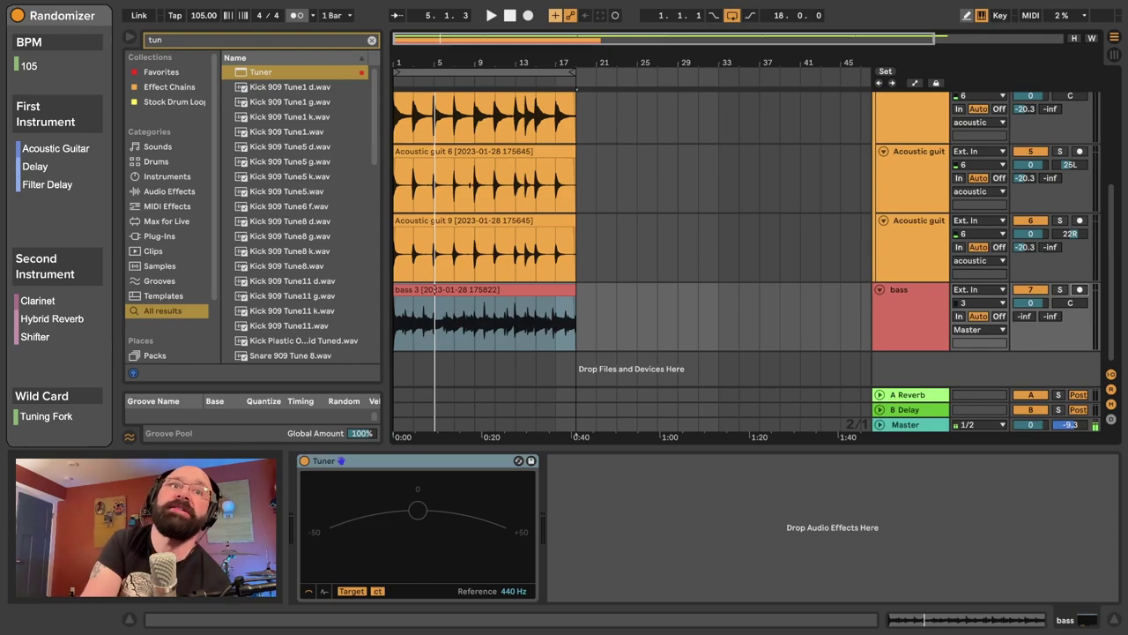
Add an audio track named clarinet after the bass track and play the 6-bar loop from bar 13
left_click(910, 329)
key("super+t")
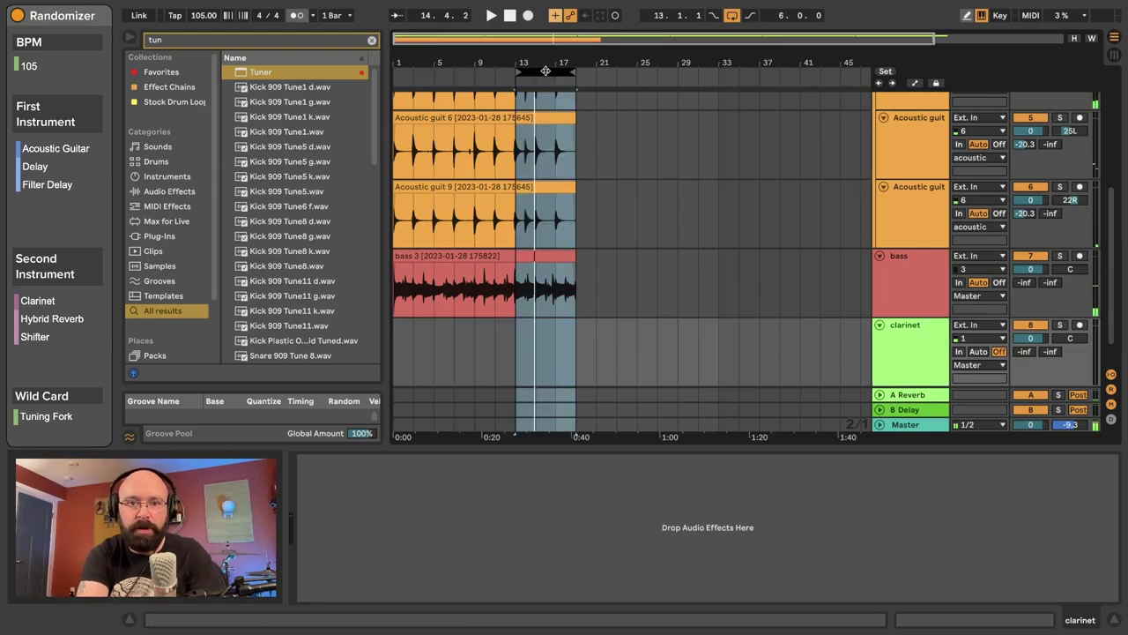
key("space")
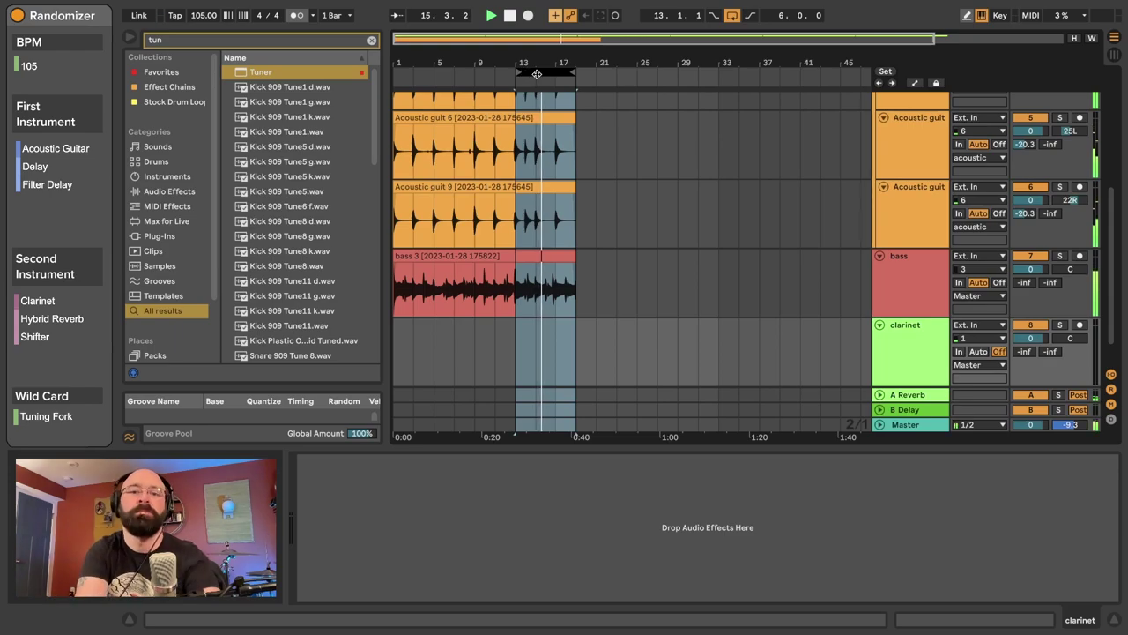
Select the 8-bar looped section from bar 13 to bar 21 across the arrangement's tracks
scroll(539, 76, "up", 3)
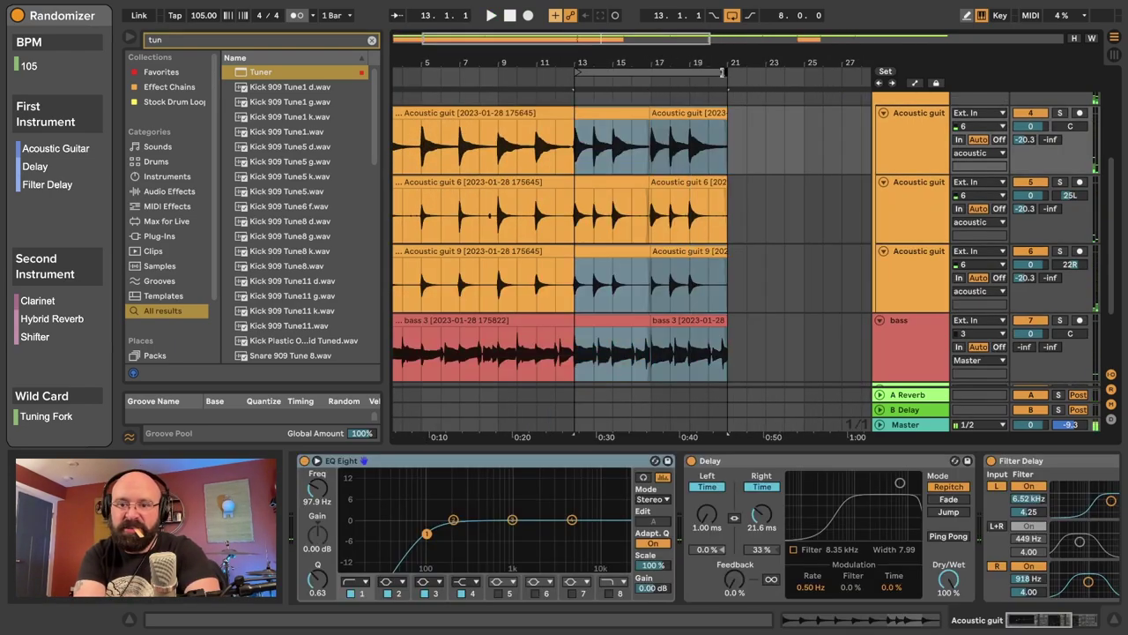
left_click_drag(722, 73, 852, 80)
key("ctrl+z")
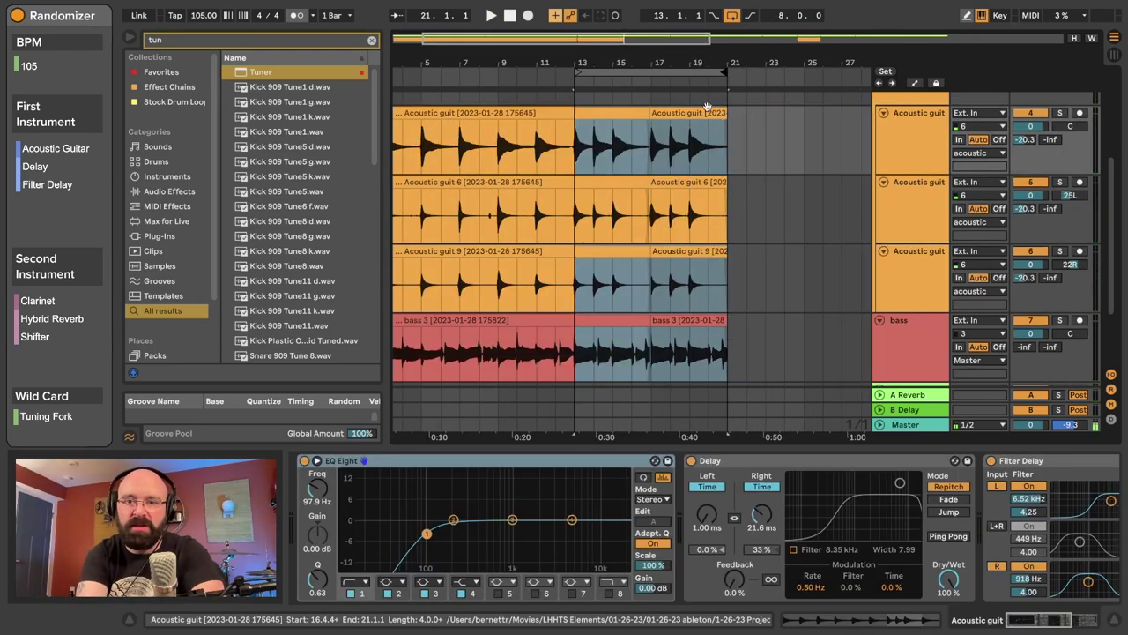
left_click(623, 321)
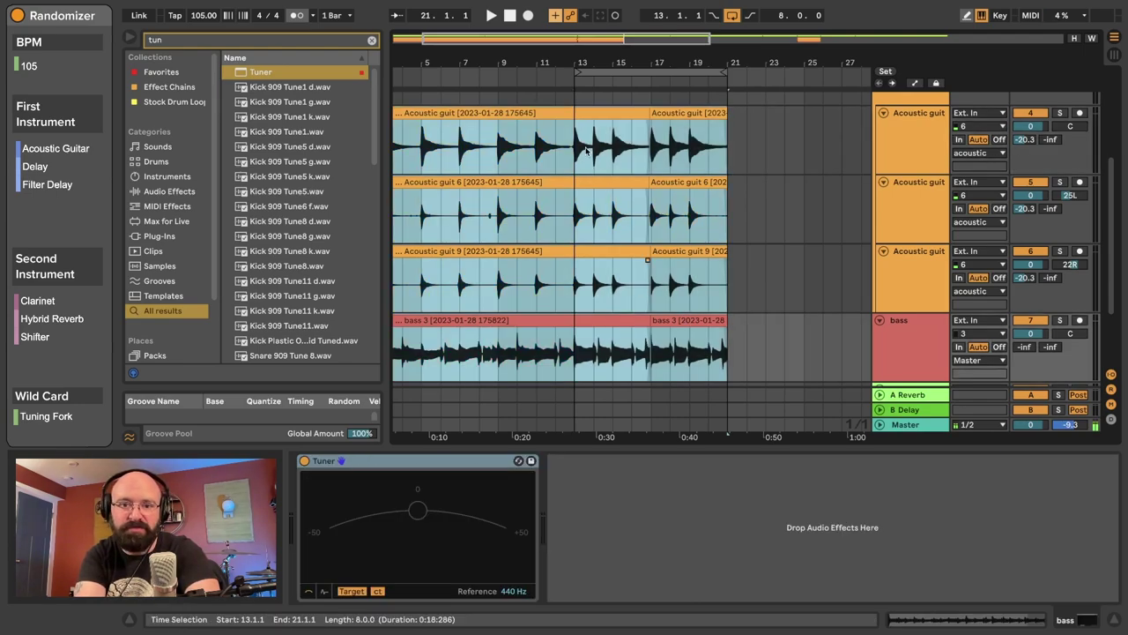
left_click(614, 74)
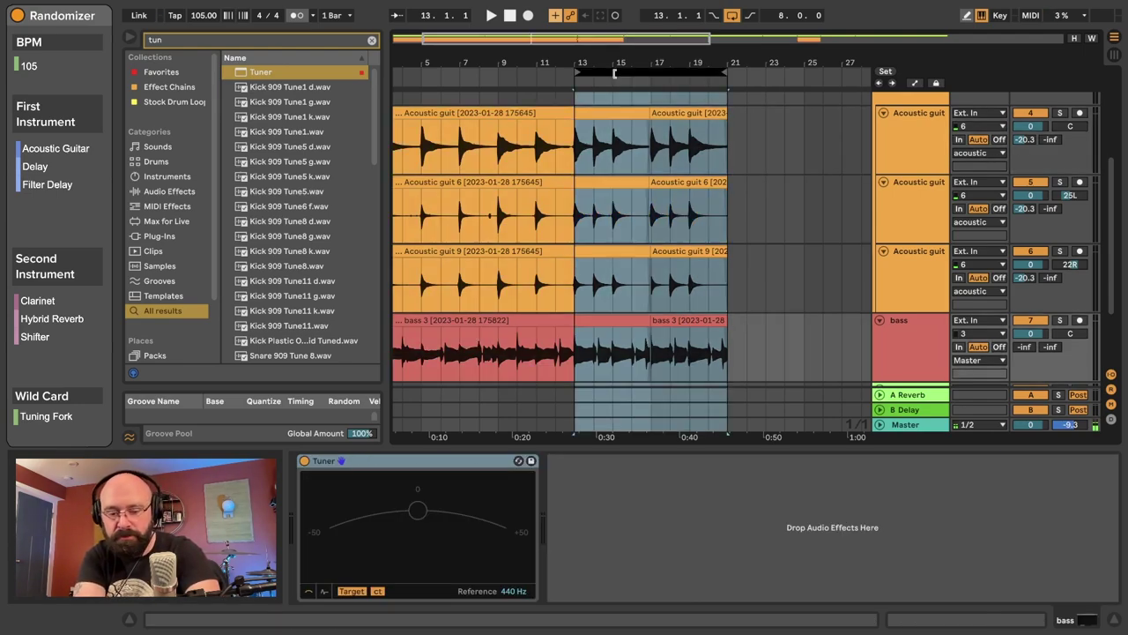
key("minus")
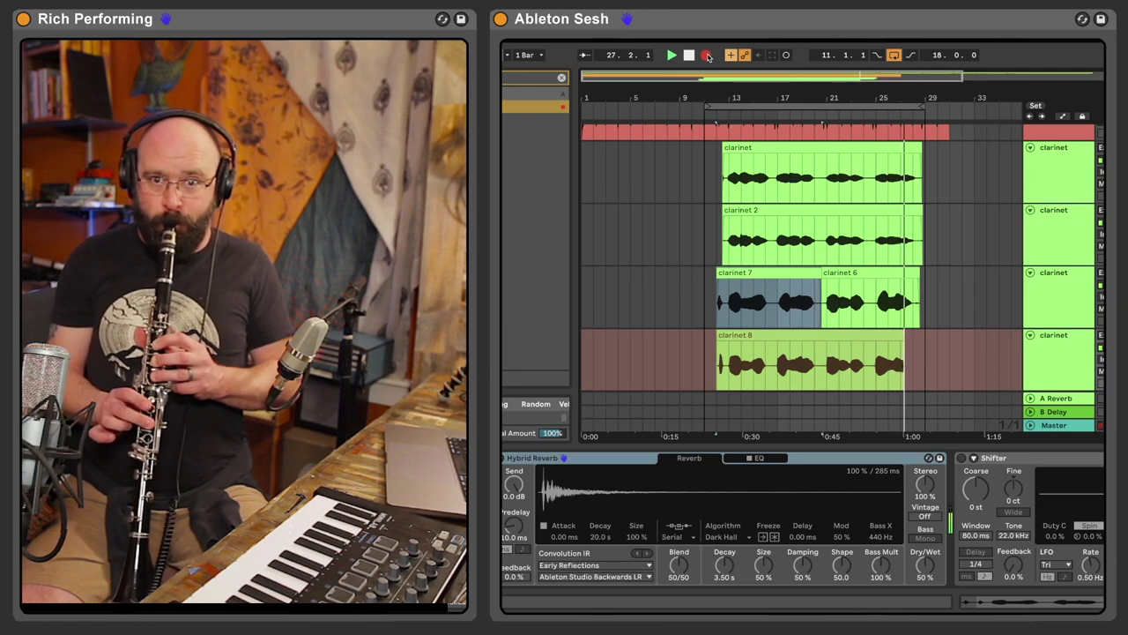
Finish the running clarinet take and record another clarinet layer on the newest clarinet track
key("space")
scroll(996, 327, "down", 2)
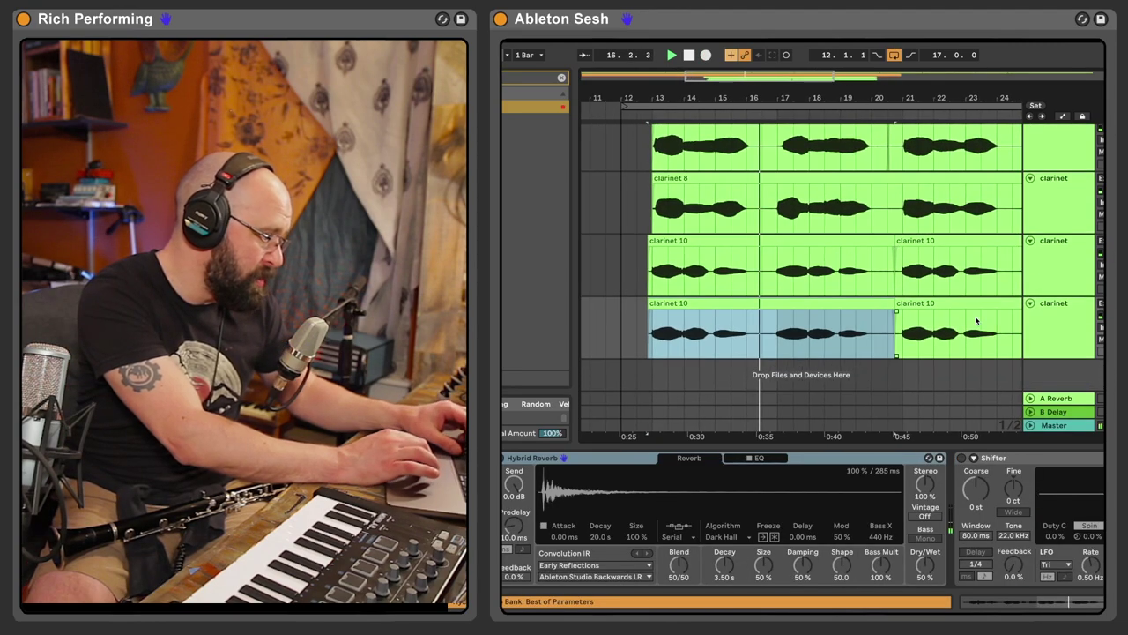
left_click(706, 55)
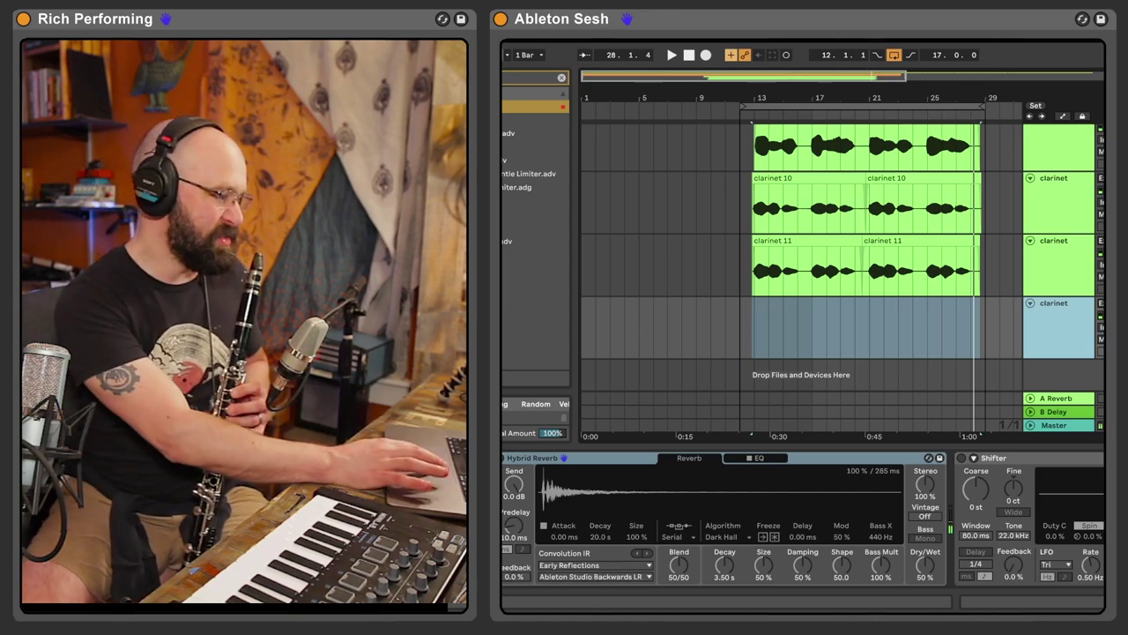
Group the six recorded clarinet tracks as gentle clarinets and add EQ Eight with a low cut at about 170 Hz
left_click_drag(897, 103, 896, 62)
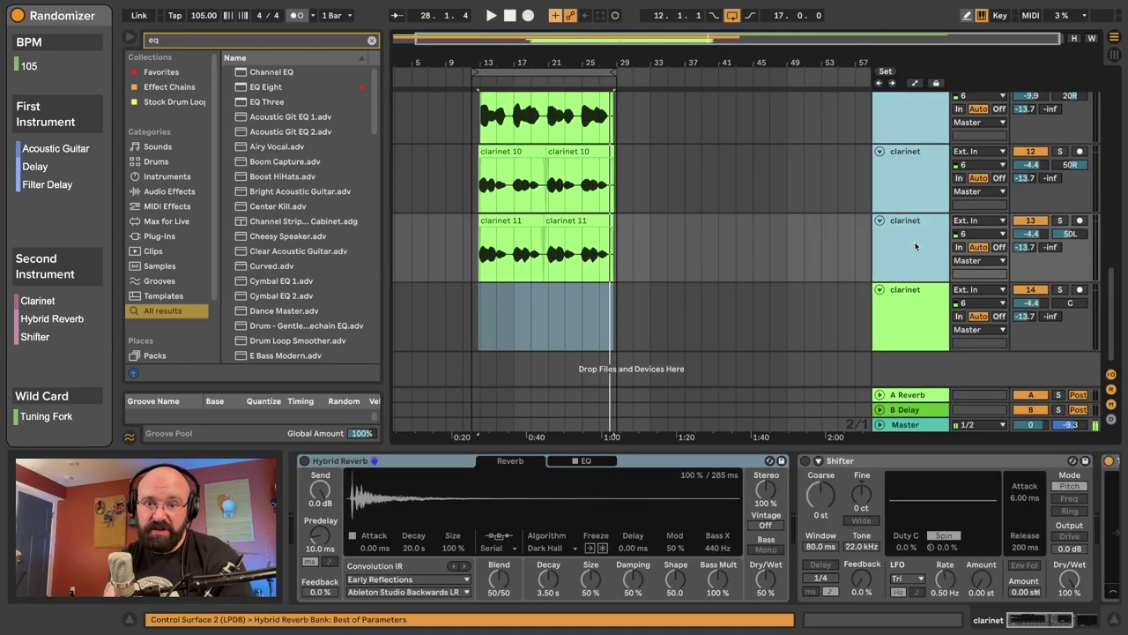
scroll(915, 247, "up", 5)
scroll(915, 247, "down", 6)
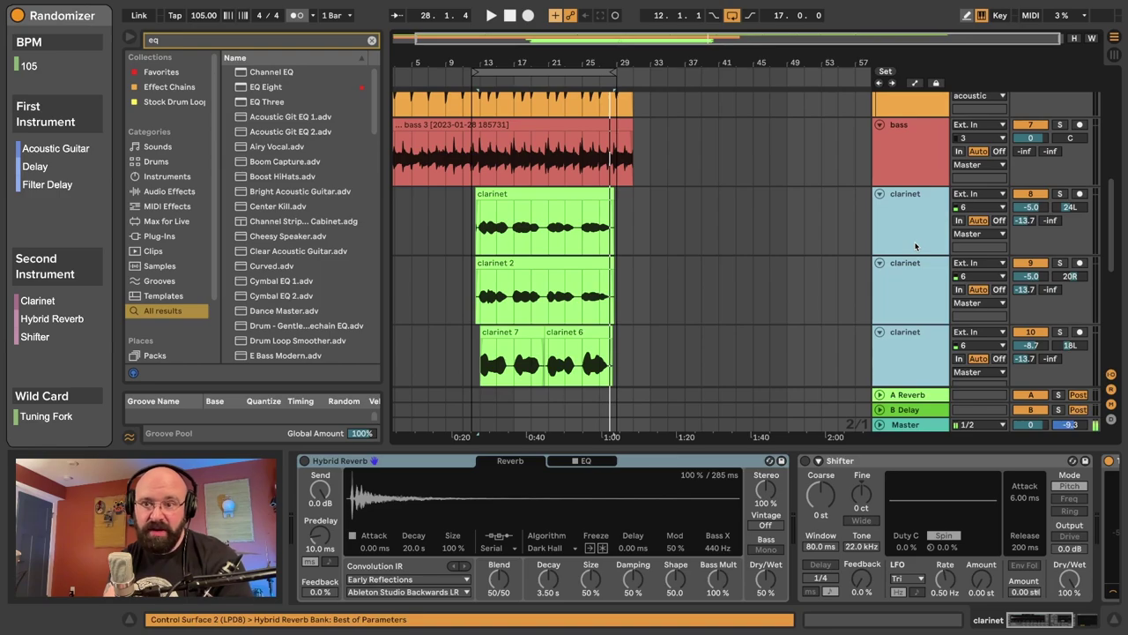
key("ctrl+g")
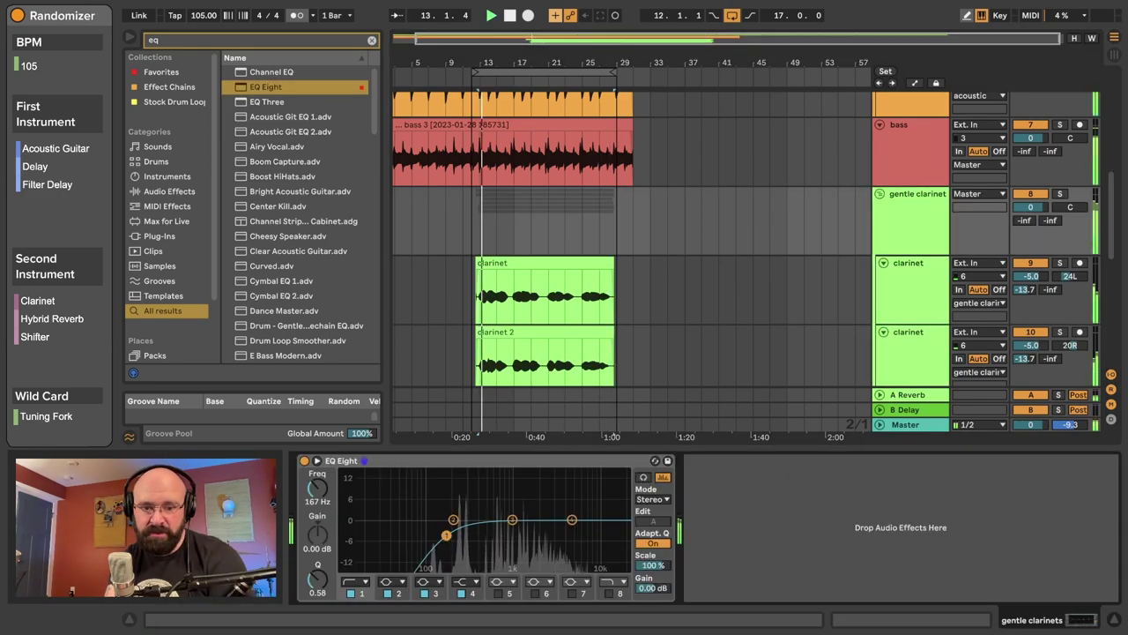
Lower the gentle clarinets group's volume slightly during playback, and stop playback
left_click(907, 221)
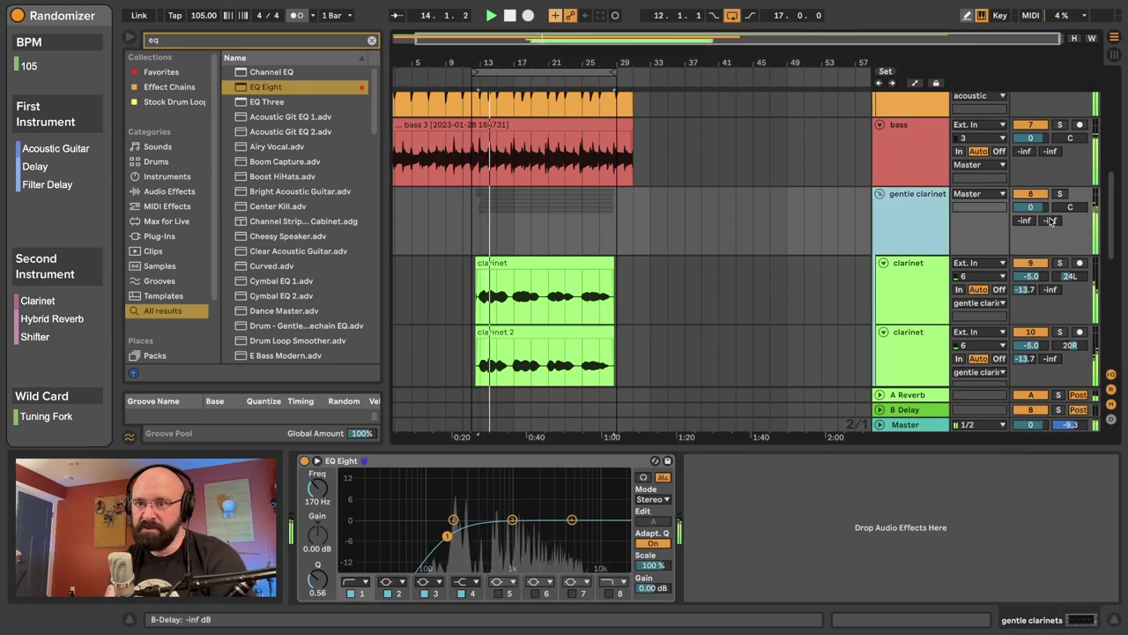
mouse_move(1029, 206)
left_mouse_down()
mouse_move(1030, 226)
mouse_move(1030, 213)
left_mouse_up()
left_click(926, 214)
key("space")
Rename the ungrouped clarinet track as crazynet and duplicate it to make eight crazynet tracks
scroll(923, 215, "down", 1)
scroll(923, 215, "down", 5)
left_click(915, 305)
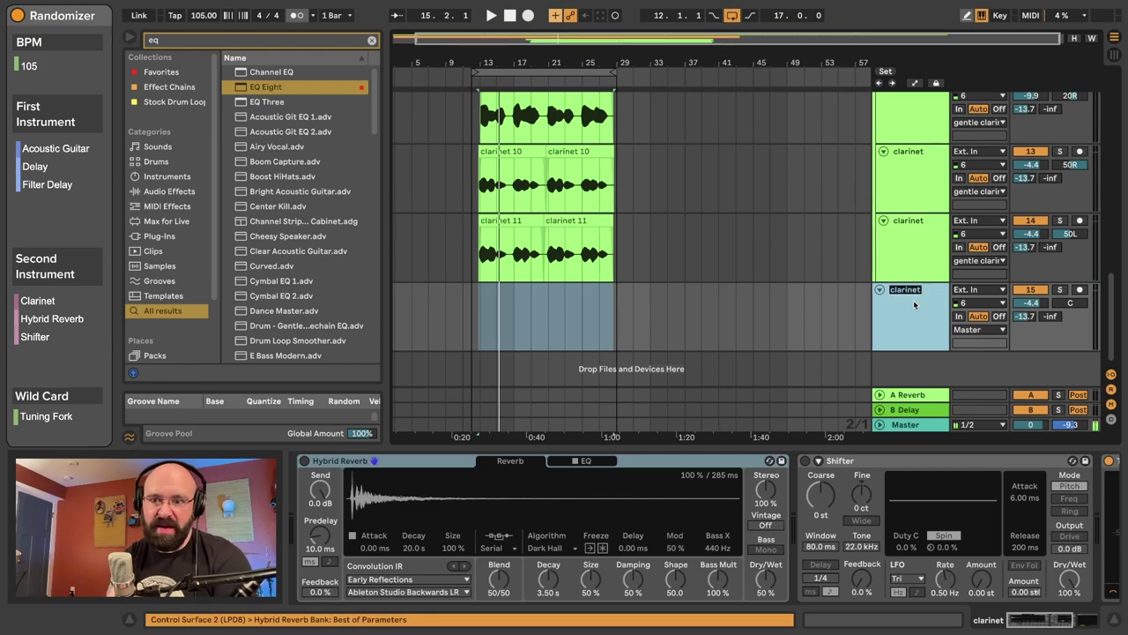
type("crazyn")
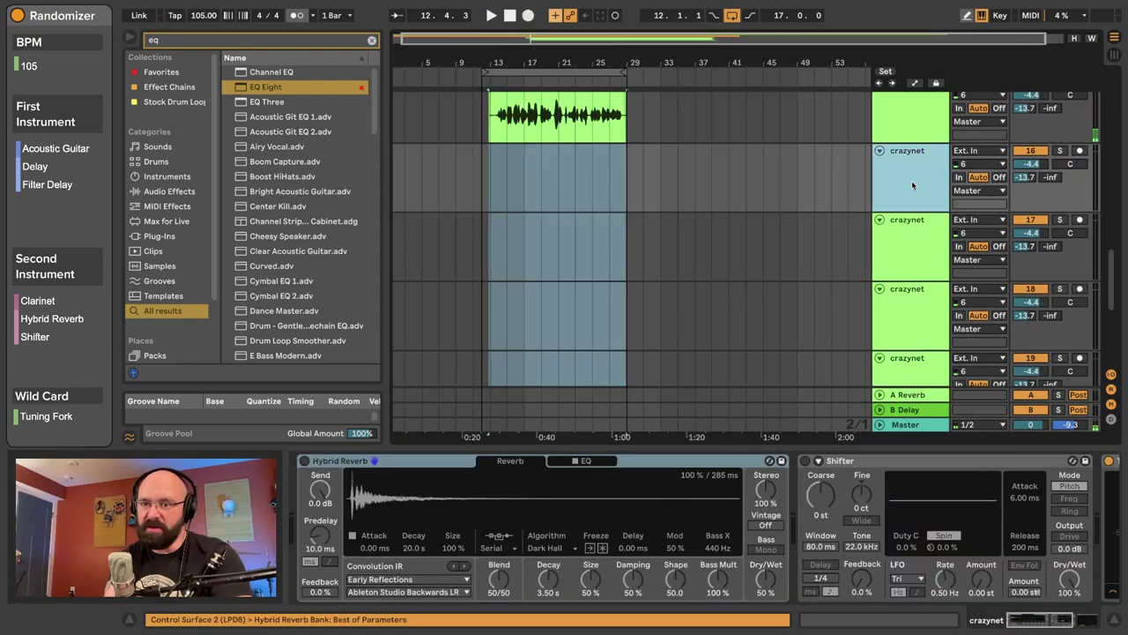
Color all the crazynet tracks pink
scroll(913, 185, "down", 4)
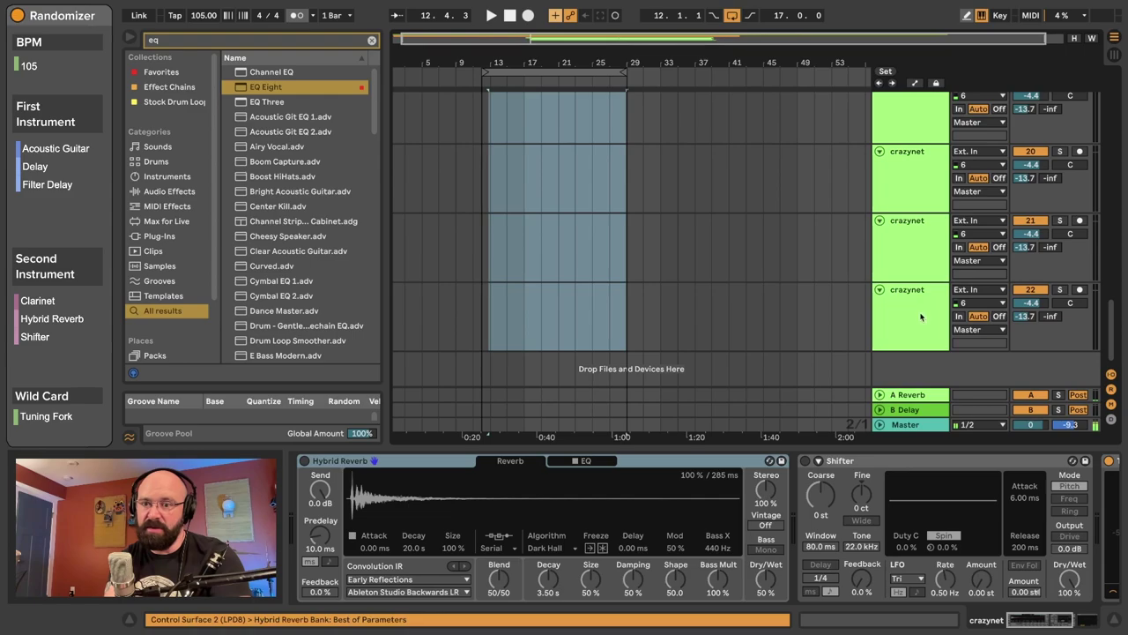
right_click(921, 317)
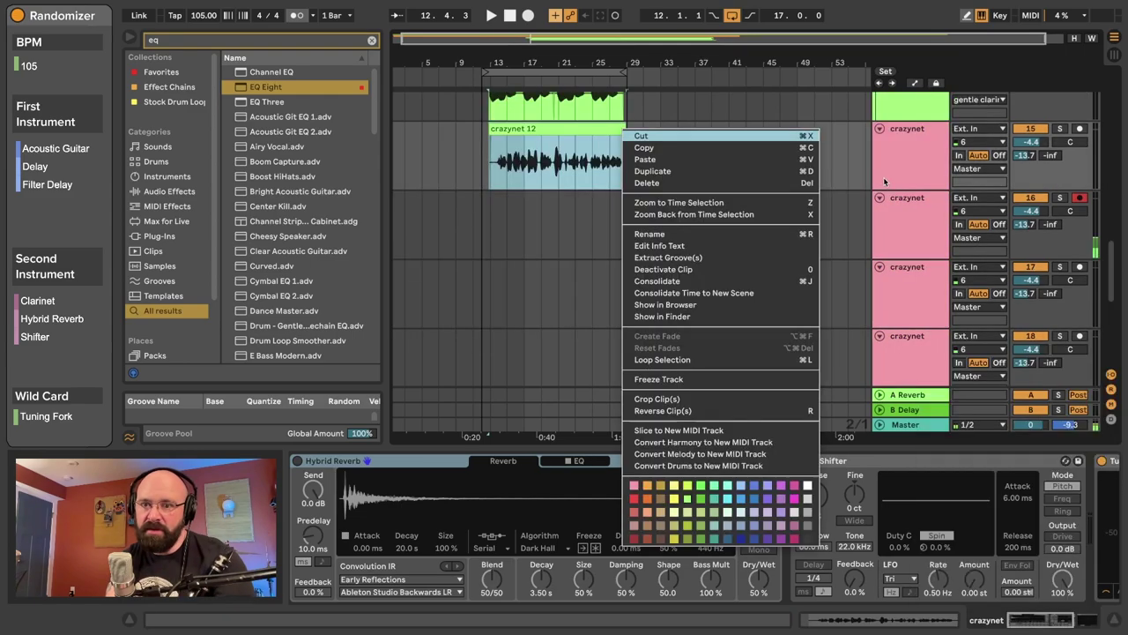
key("Escape")
left_click(886, 152)
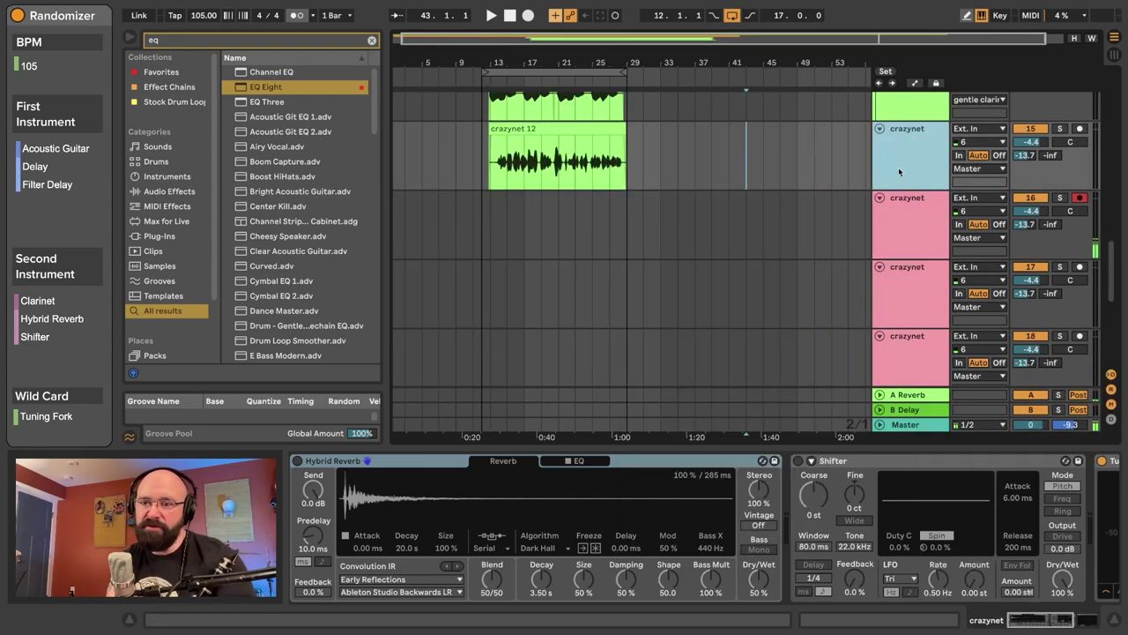
left_click(912, 224)
left_click(911, 149)
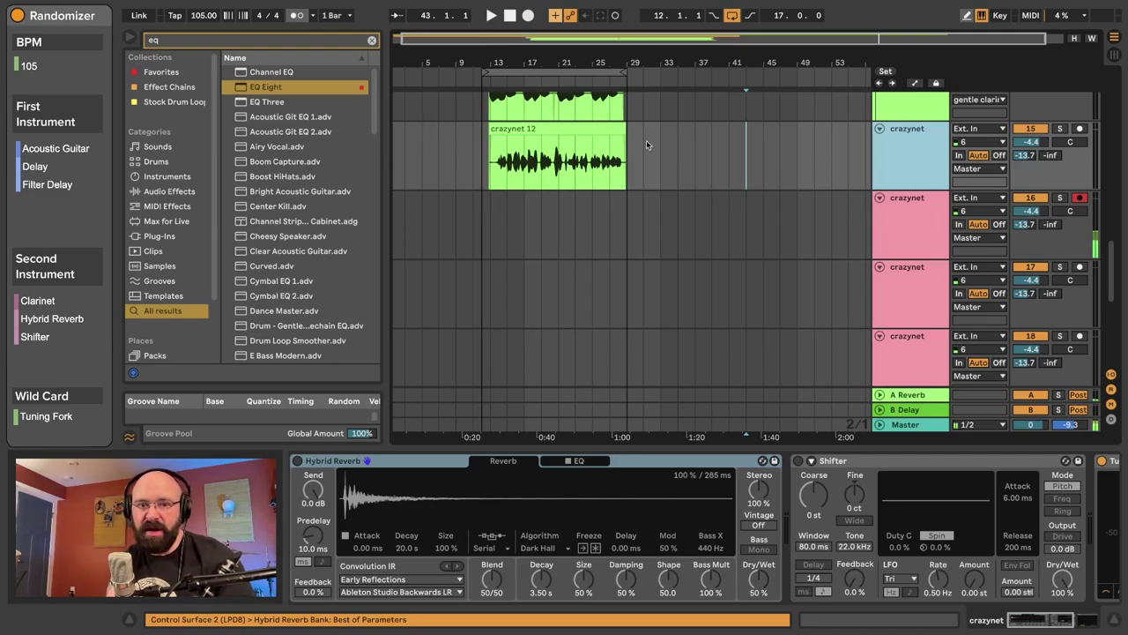
left_click(744, 172)
left_click(622, 130)
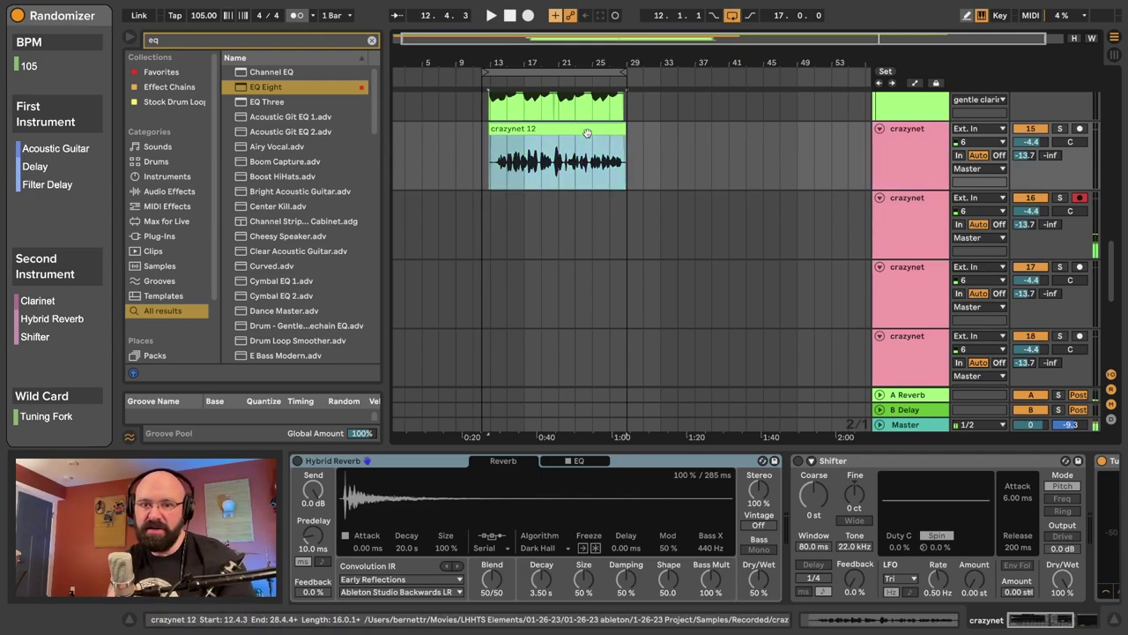
right_click(543, 133)
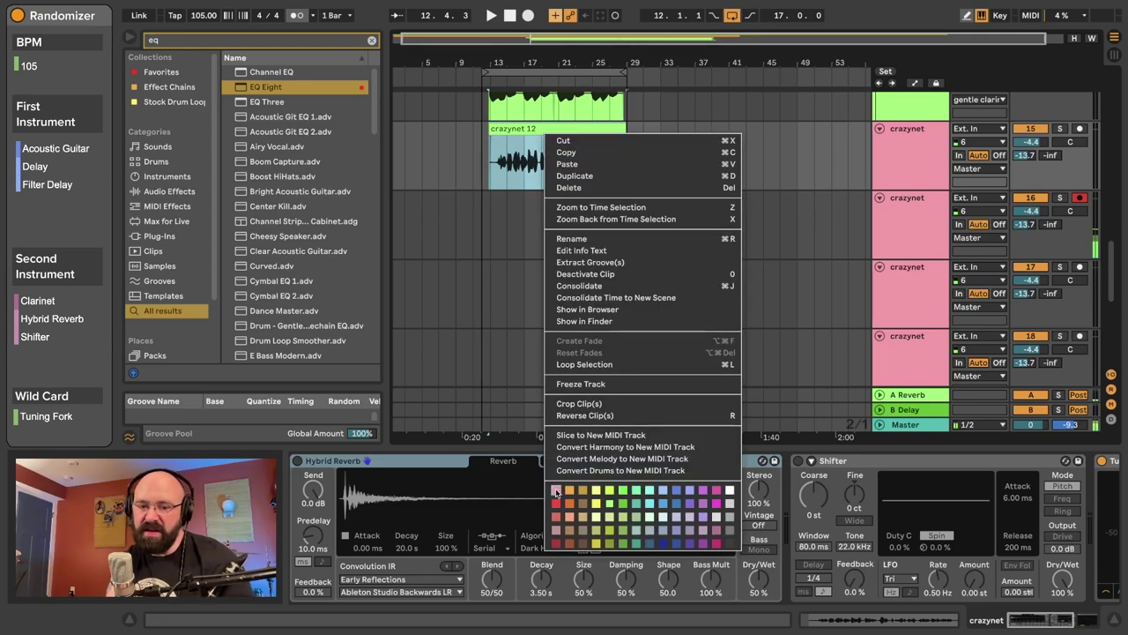
left_click(829, 229)
Assign the first crazynet track's pink color to its recorded clip, and lower that track's volume to -8.4 dB
left_click(911, 173)
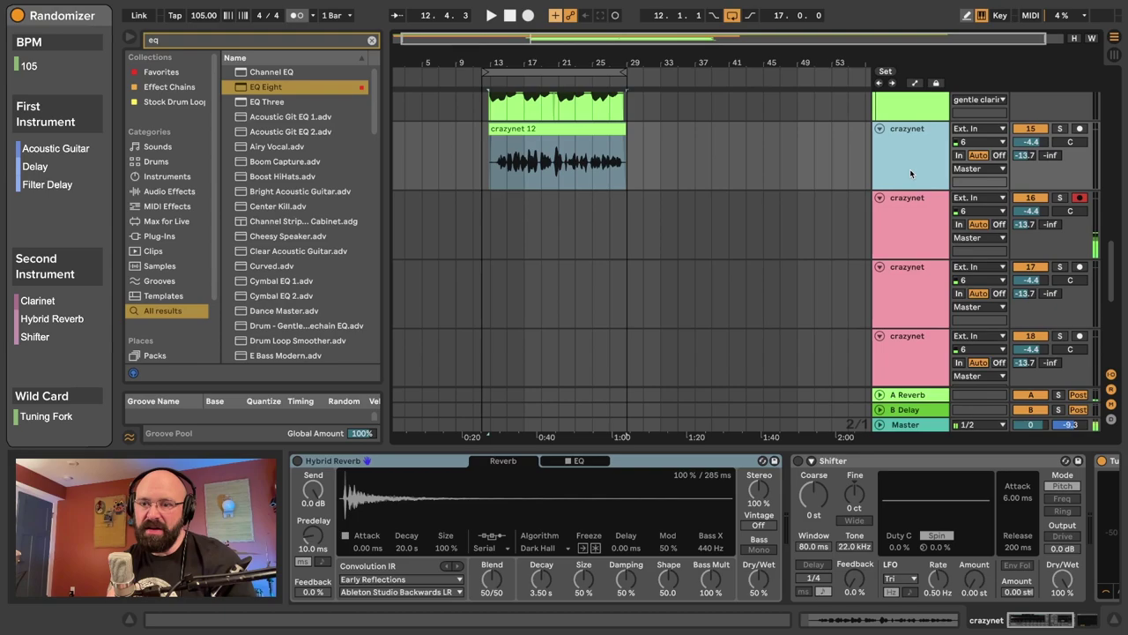
right_click(891, 166)
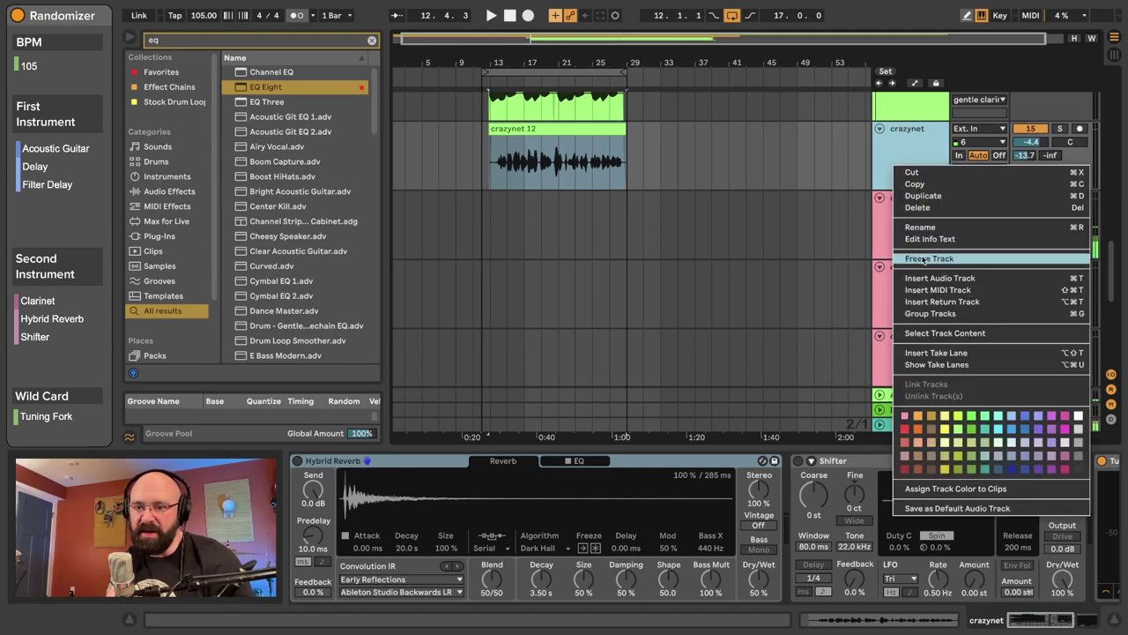
left_click(957, 488)
left_click(695, 159)
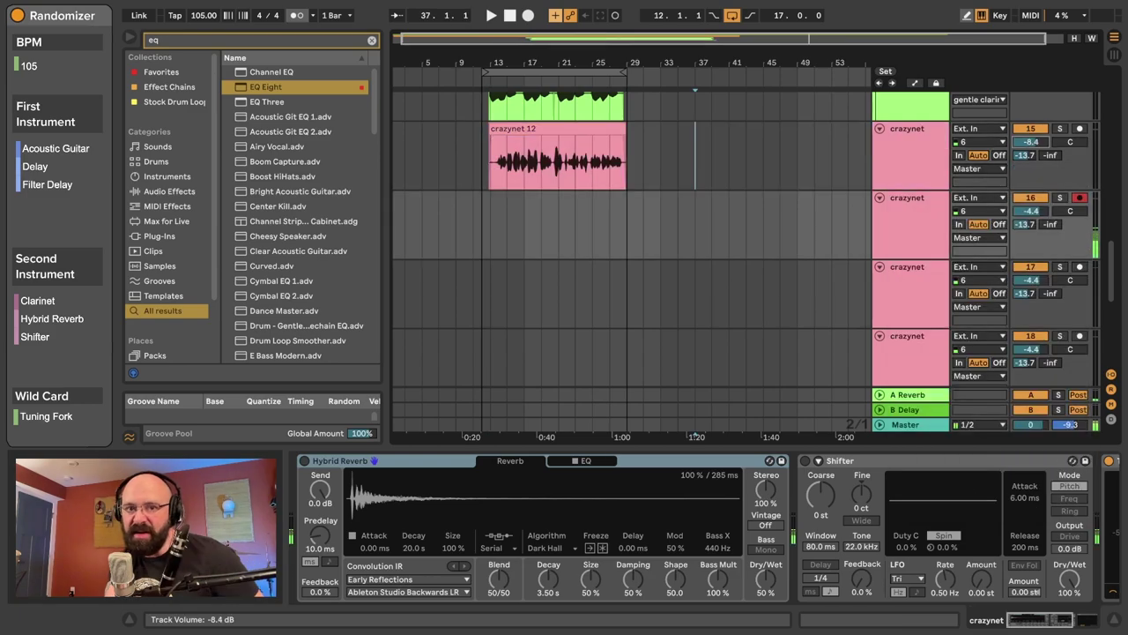
Record further clarinet takes on the crazynet tracks, and pan the last, still empty one to 23R
left_click(916, 225)
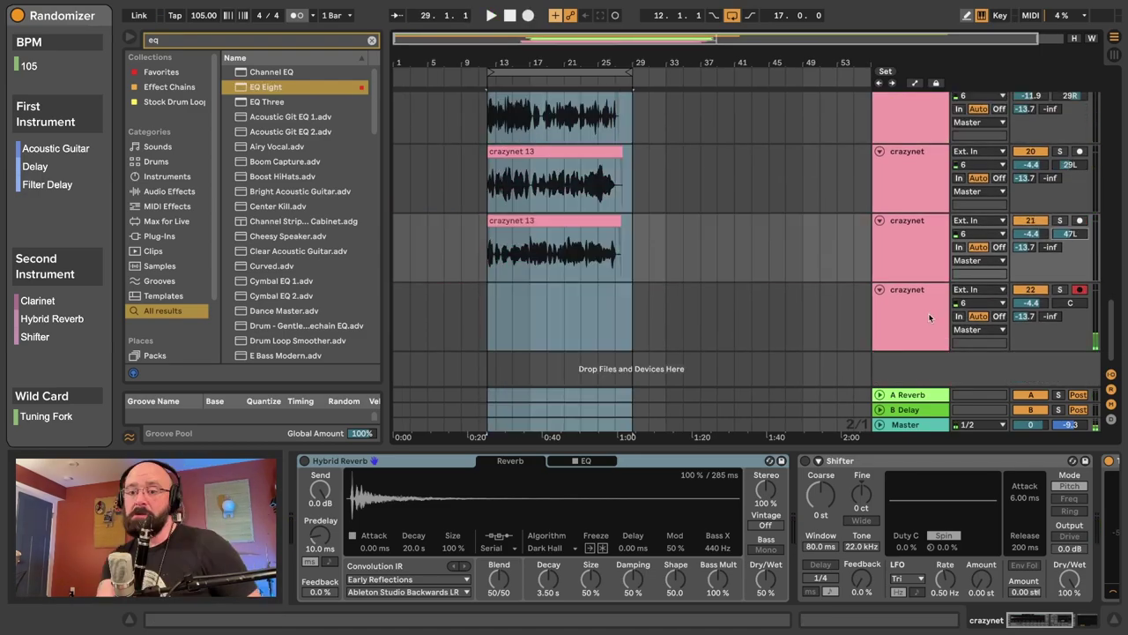
left_click(927, 316)
left_click_drag(1077, 304, 1077, 284)
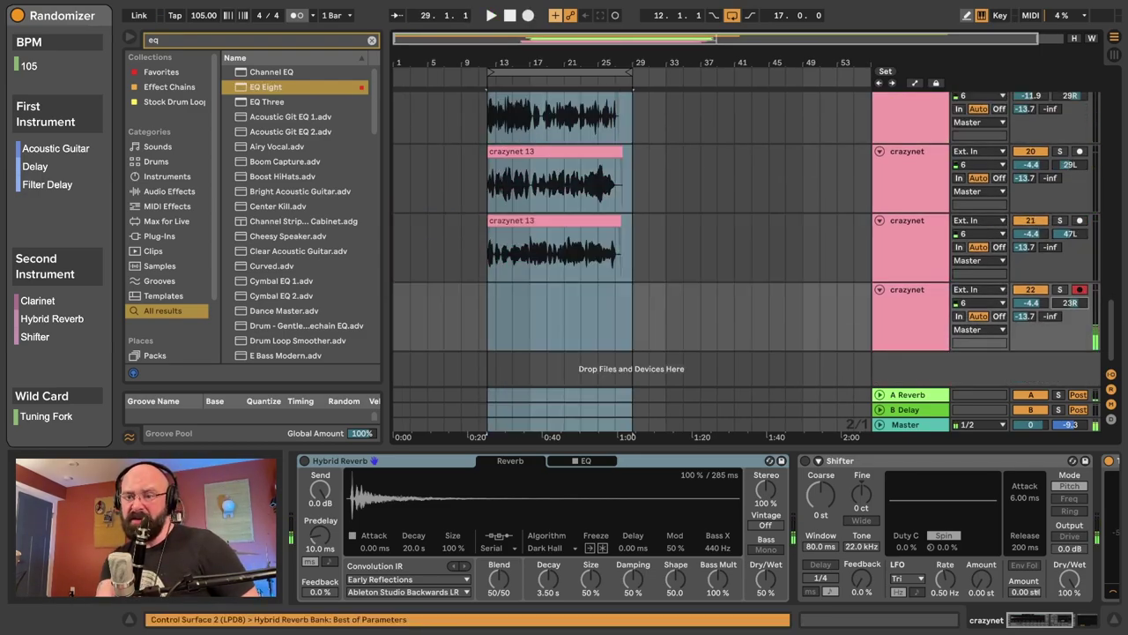
left_click(569, 321)
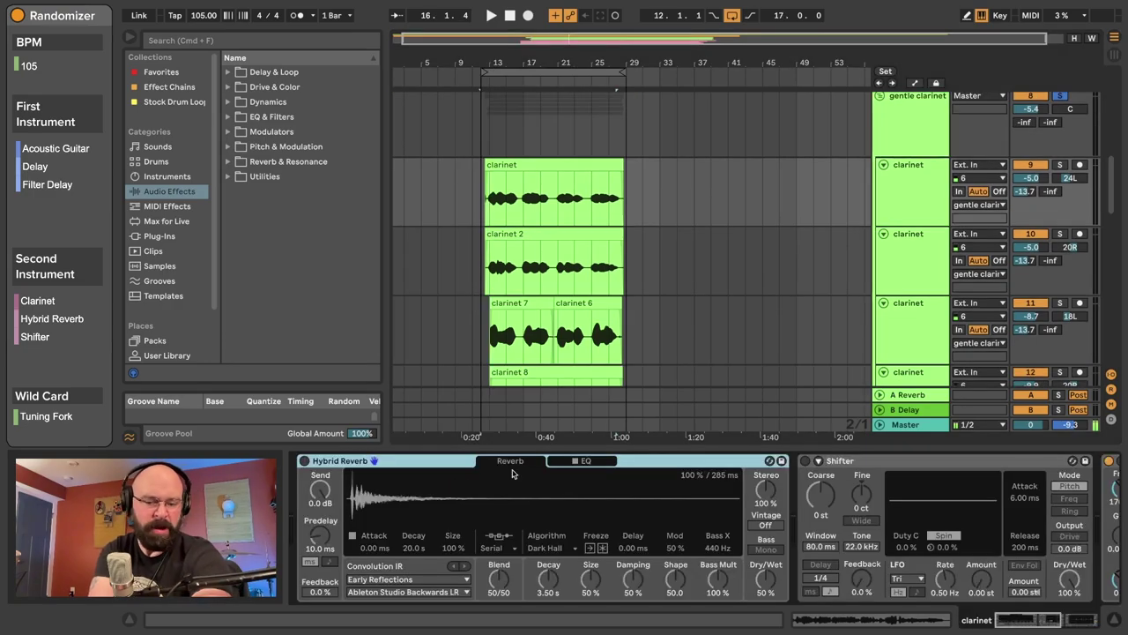
Delete Hybrid Reverb from the individual clarinet tracks inside the gentle clarinets group
key("Delete")
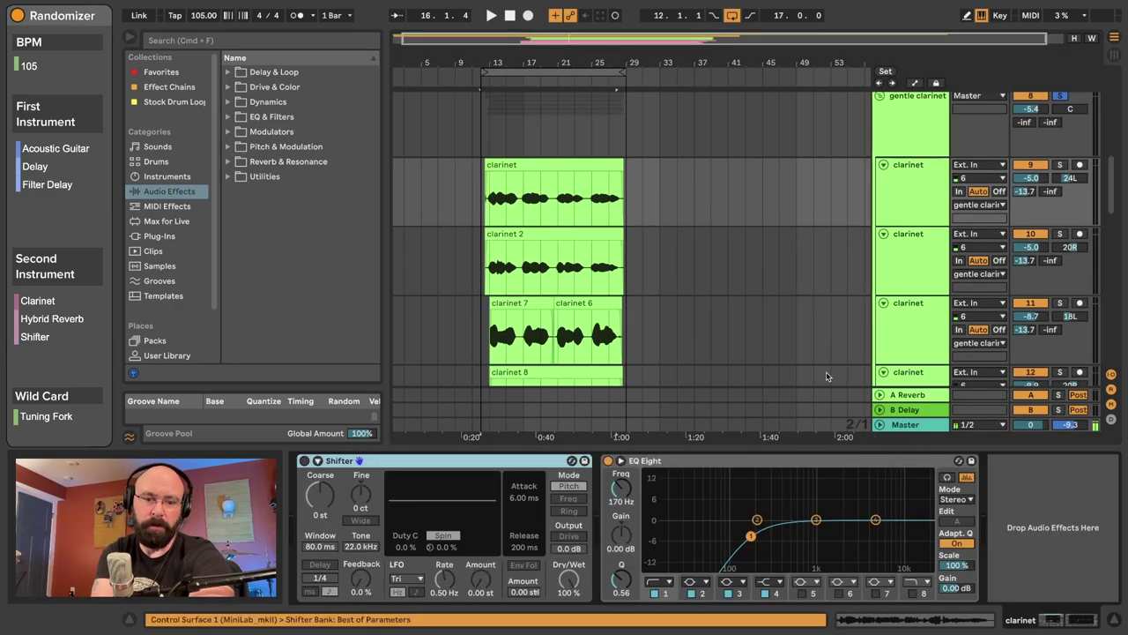
left_click(895, 341)
scroll(894, 341, "down", 2)
left_click(786, 461)
key("Delete")
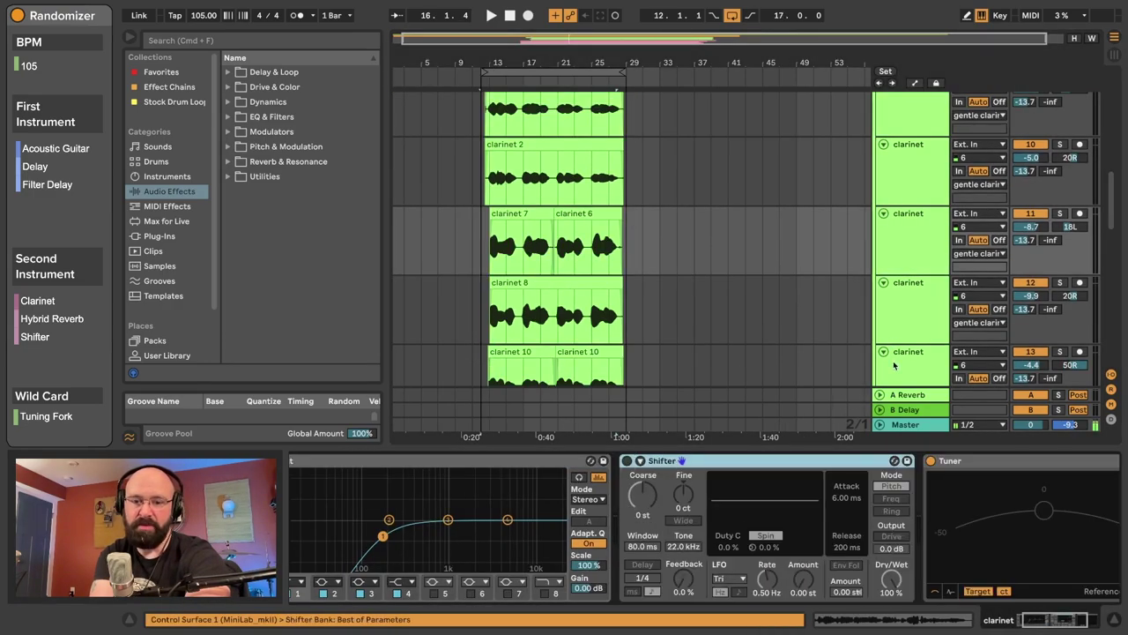
scroll(959, 280, "down", 1)
left_click(902, 287)
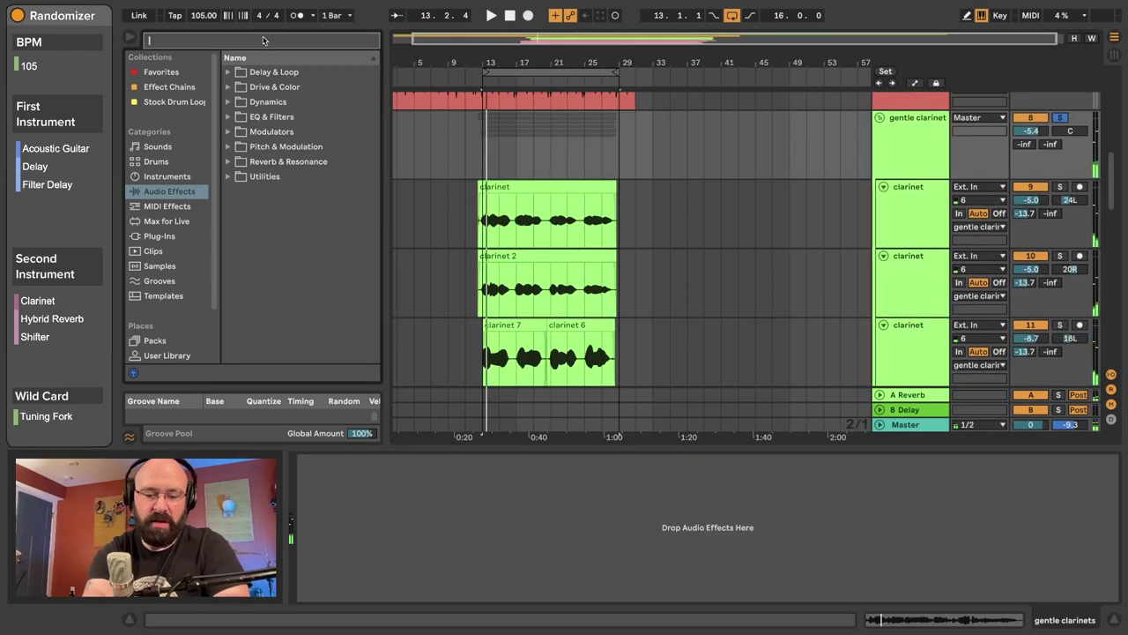
Add Hybrid Reverb to the gentle clarinets group and place an EQ Eight in front of it
type("hybr")
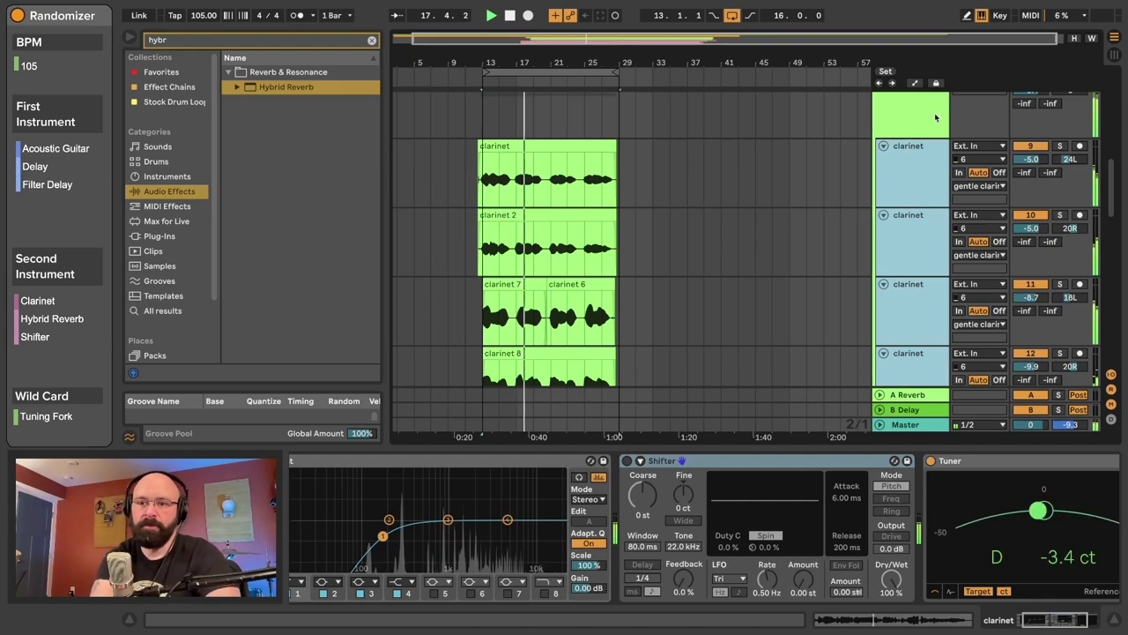
left_click(917, 114)
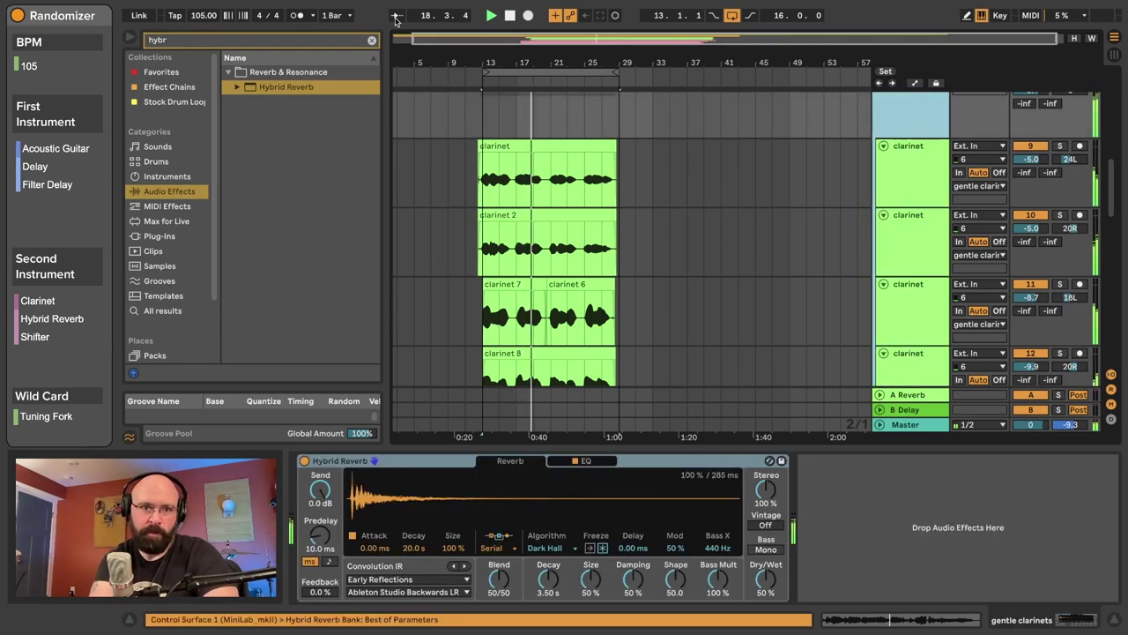
left_click(372, 40)
type("eq")
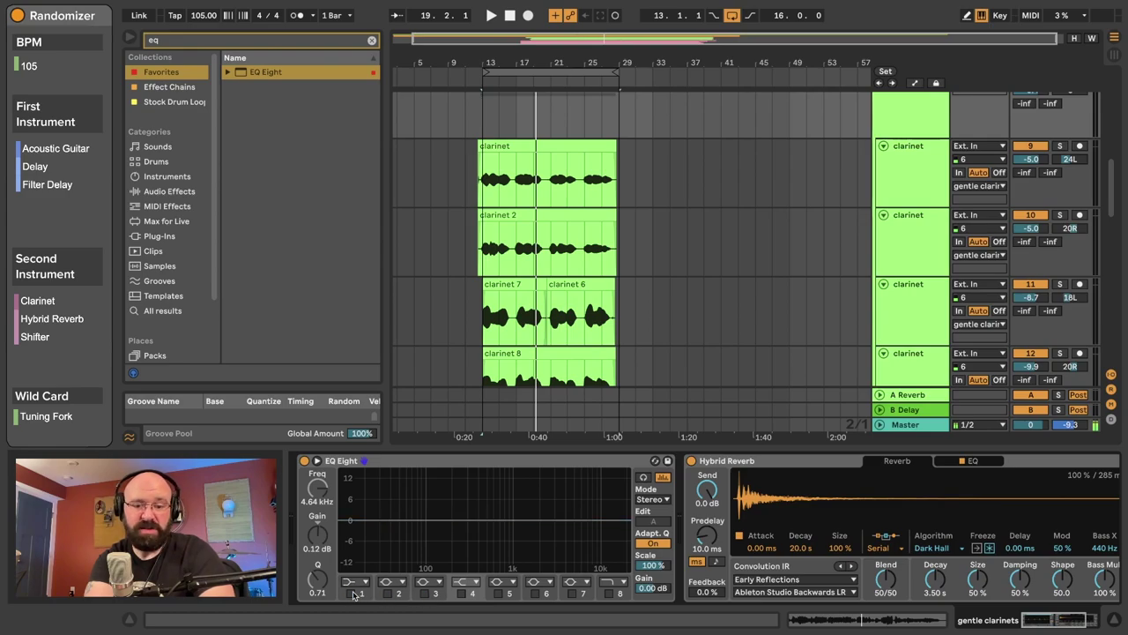
Enable band 8 of the EQ Eight as a high shelf boosting about 6 dB at 2.90 kHz
left_click(608, 593)
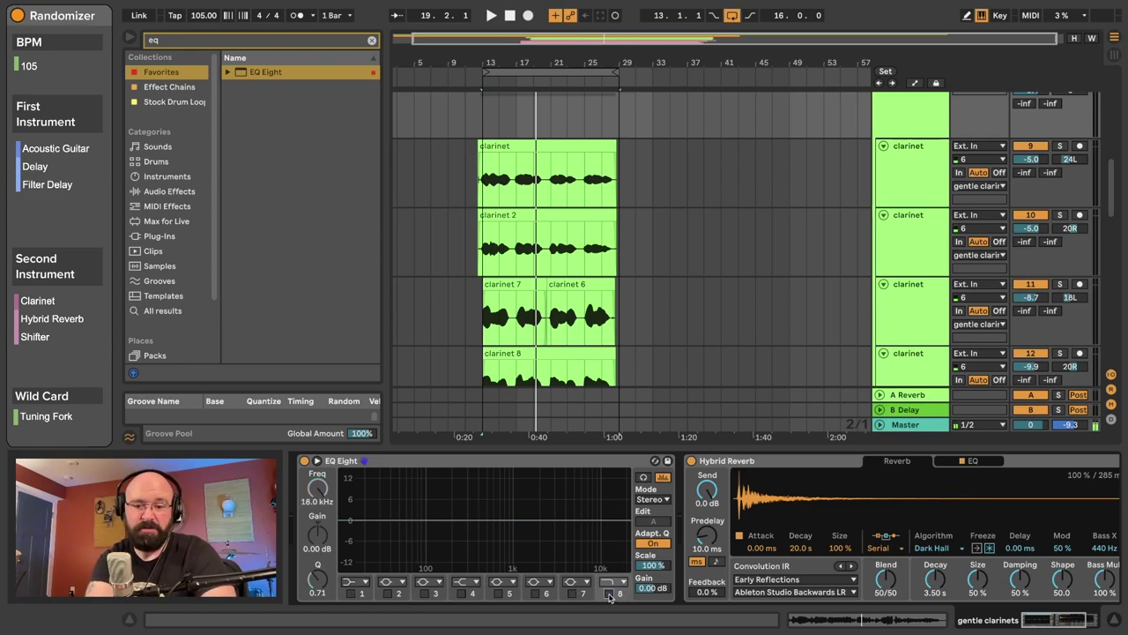
left_click(611, 583)
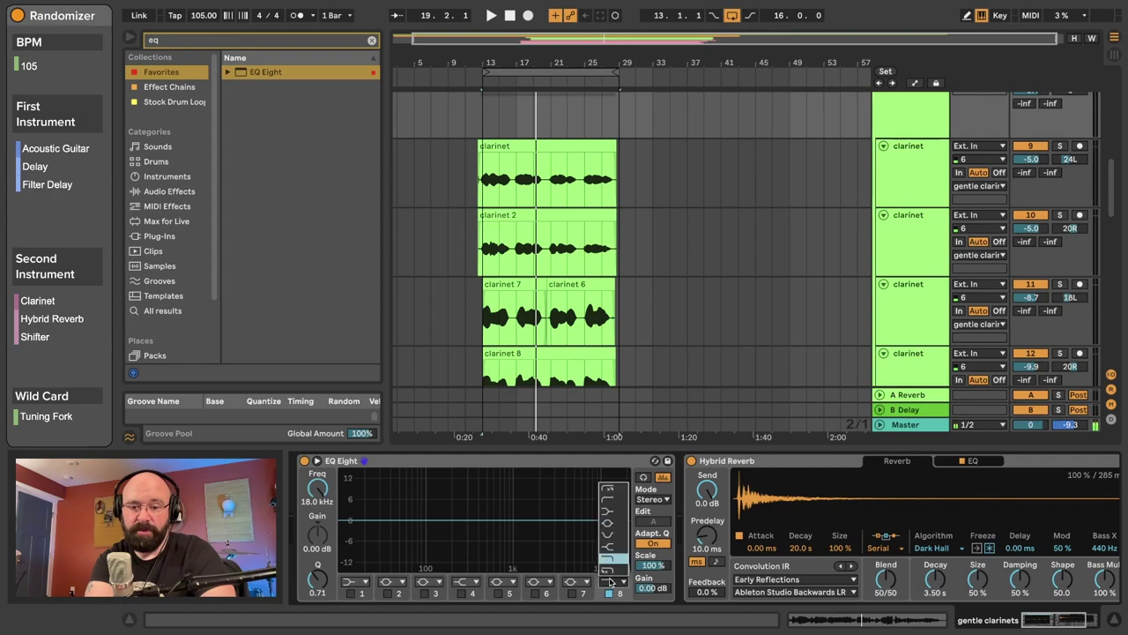
left_click(609, 512)
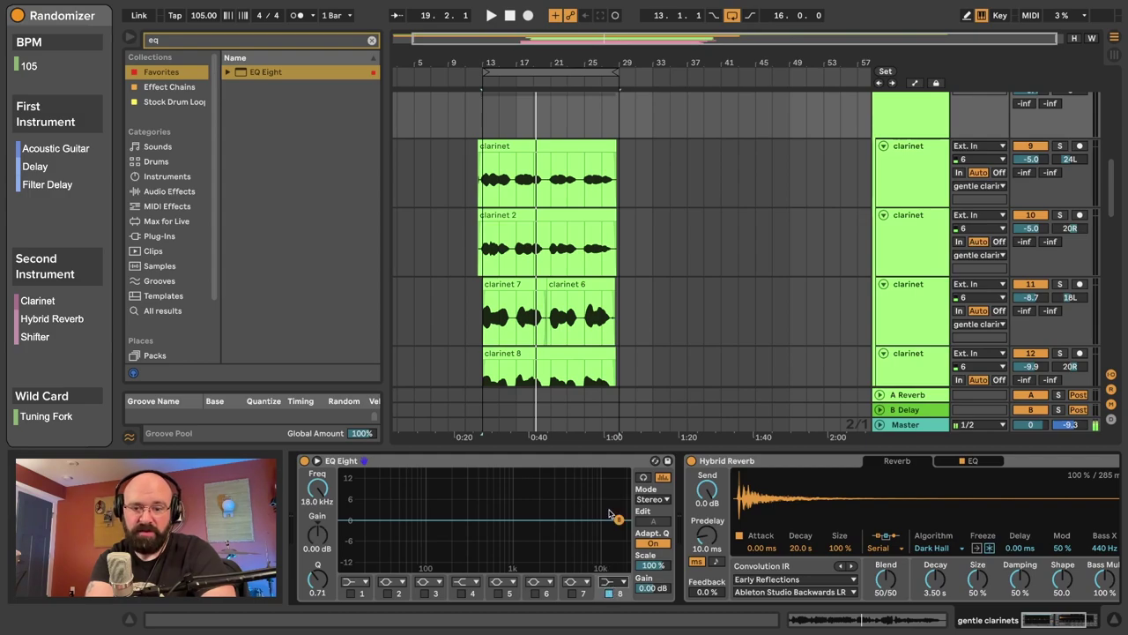
left_click_drag(619, 521, 565, 505)
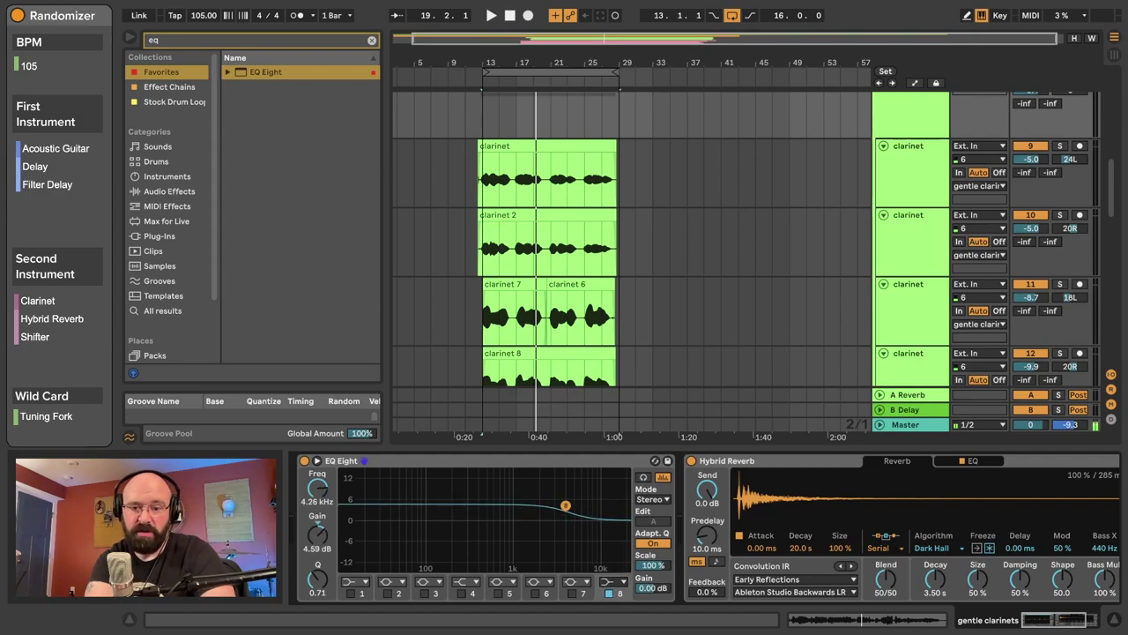
left_click(609, 584)
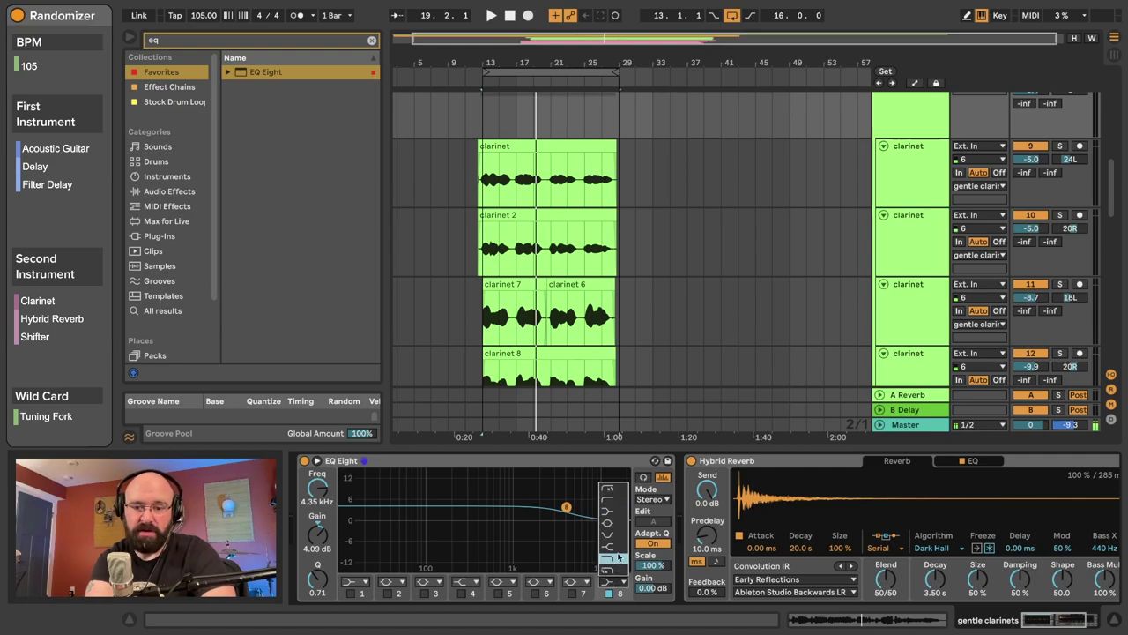
left_click(618, 553)
key("space")
mouse_move(566, 506)
left_mouse_down()
mouse_move(497, 490)
mouse_move(547, 488)
mouse_move(551, 501)
left_mouse_up()
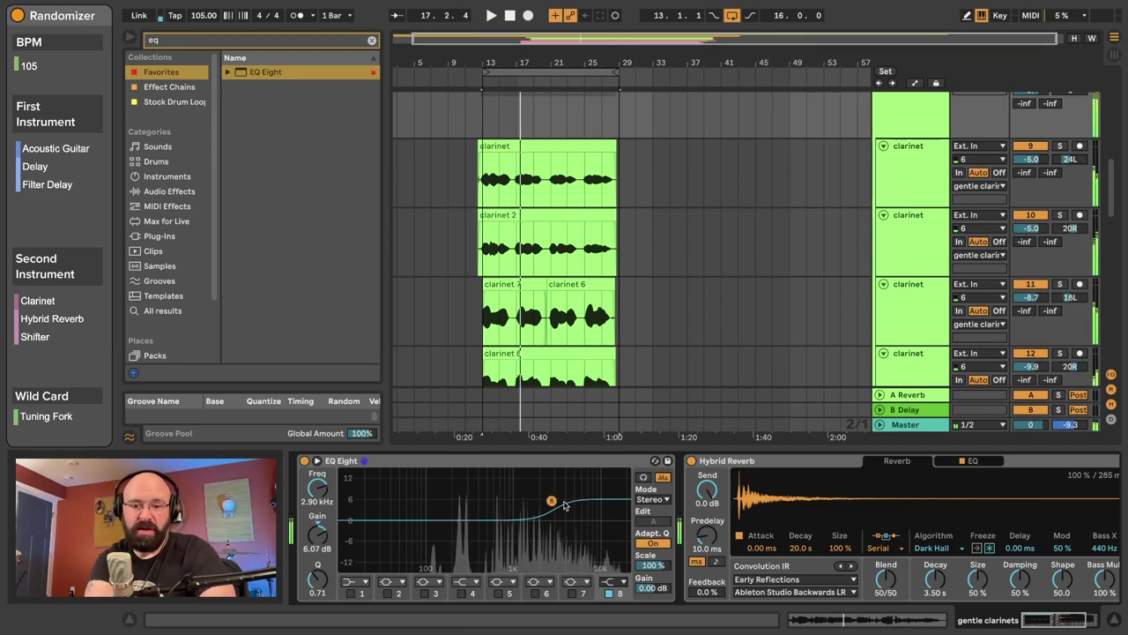
Set Hybrid Reverb to Digital Chamber with 65/35 blend, 6.29 s decay and 40% size, and add another EQ Eight after it
scroll(599, 472, "right", 5)
left_click(643, 462)
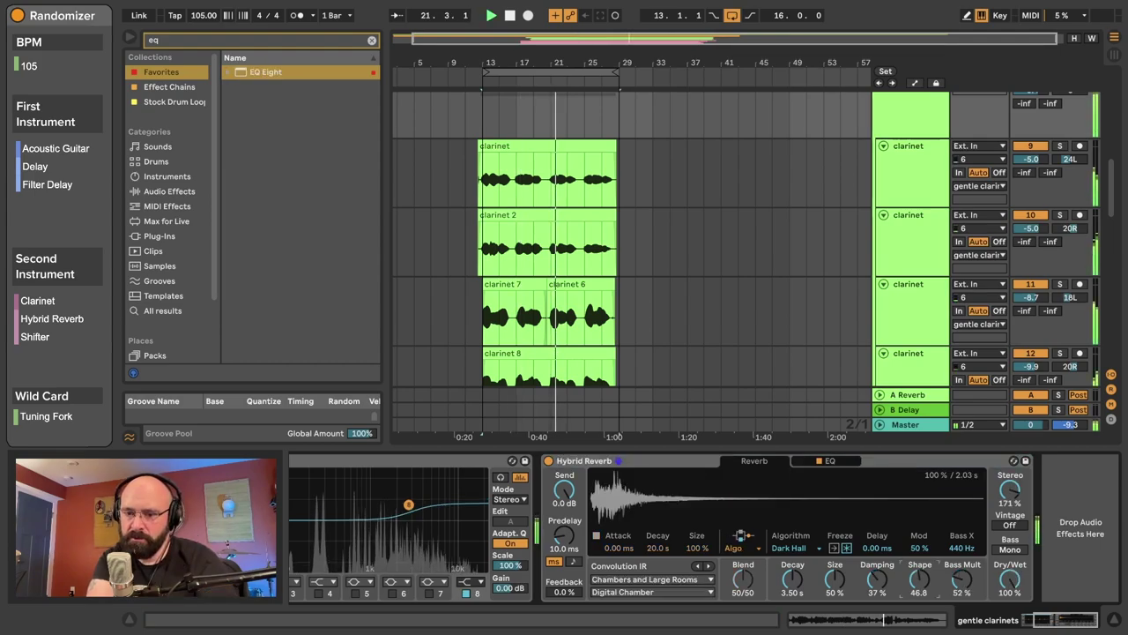
left_click_drag(240, 73, 1057, 504)
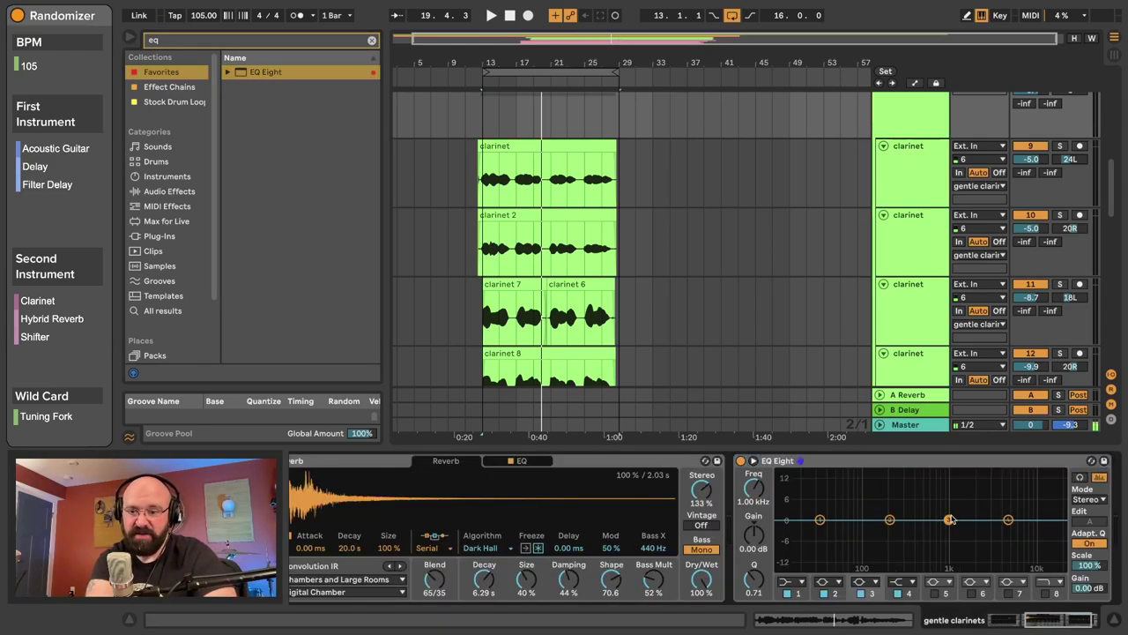
During playback, dip band 2 of the new EQ Eight at about 261 Hz and turn off band 1
key("space")
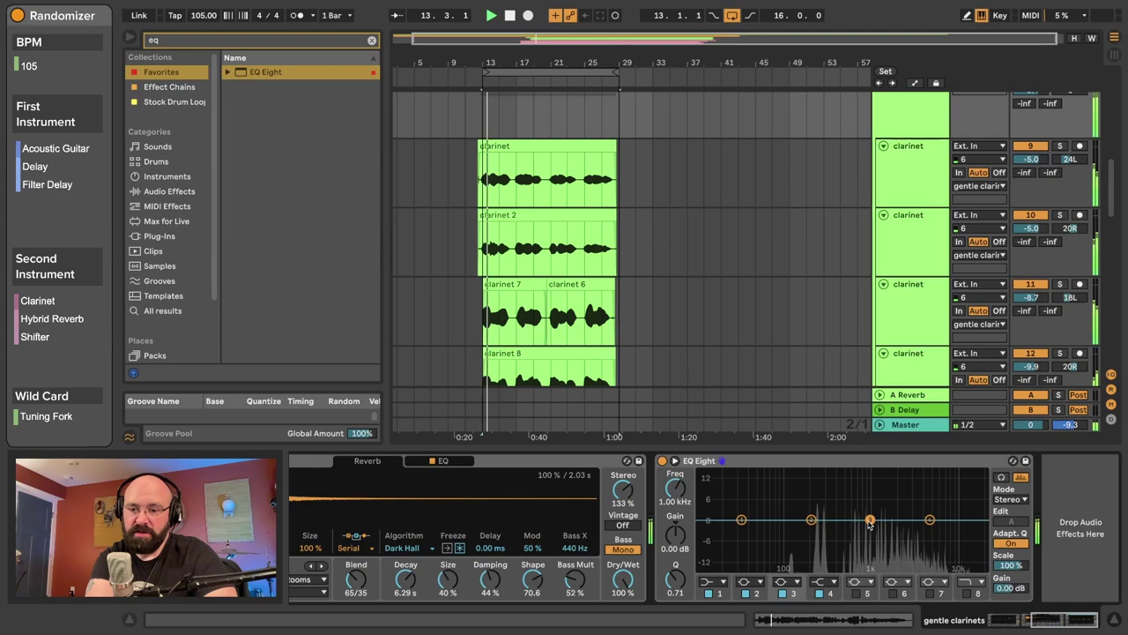
mouse_move(811, 519)
left_mouse_down()
mouse_move(819, 473)
mouse_move(820, 522)
left_mouse_up()
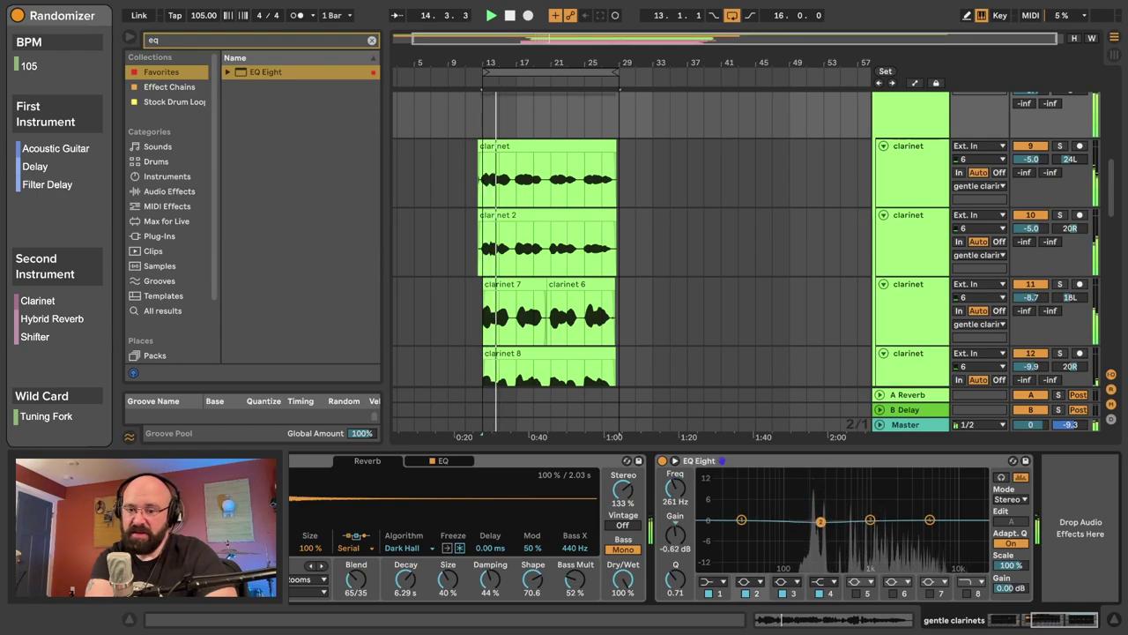
left_click(708, 593)
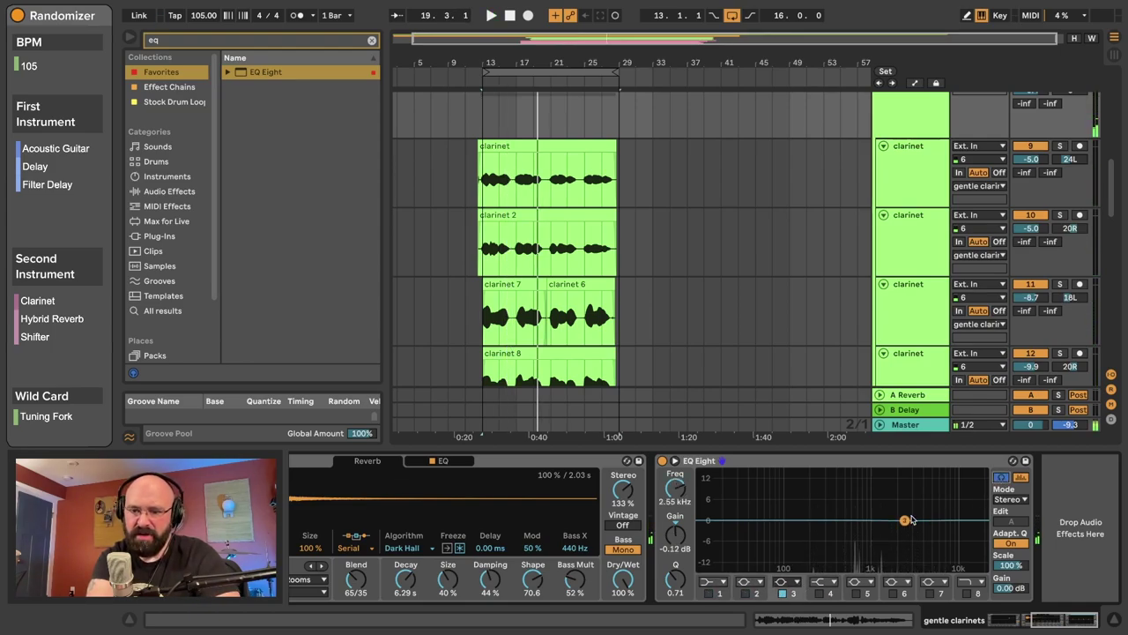
Sweep band 3 for the clarinets' resonance and cut it by about 5 dB at 681 Hz with a Q of 3.46
key("space")
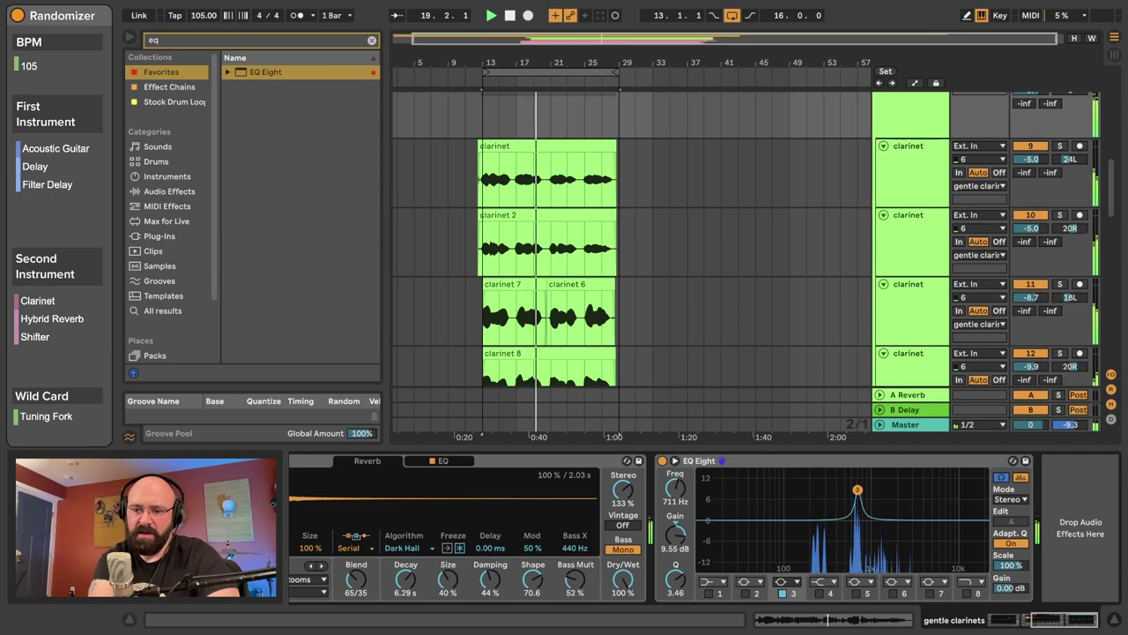
left_click_drag(858, 489, 856, 536)
key("space")
key("space")
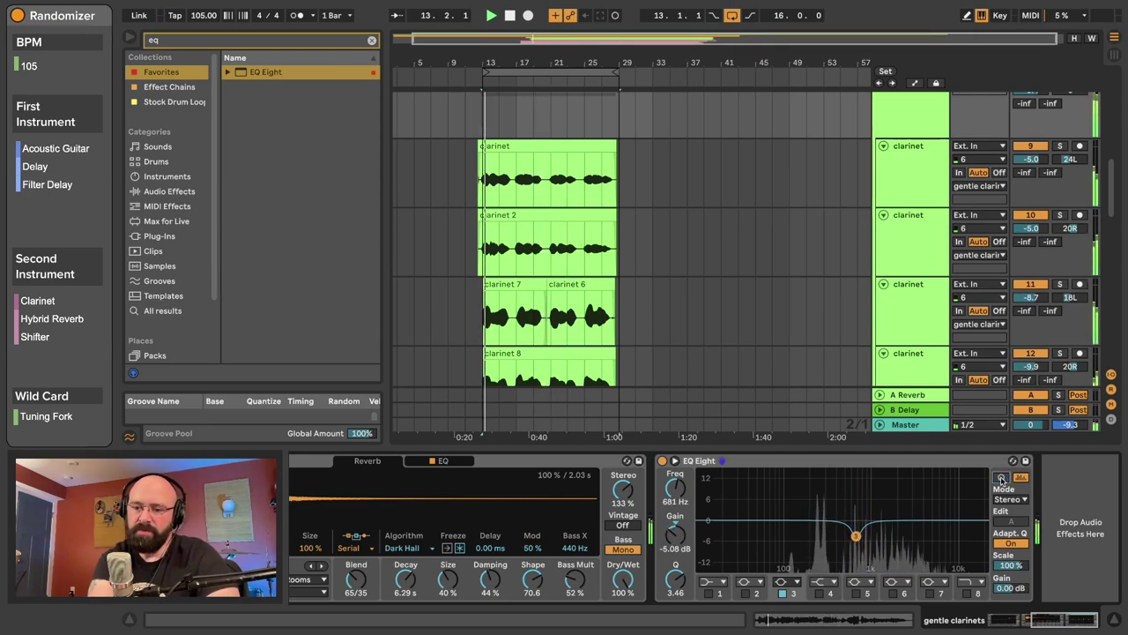
Select the gentle clarinets group and raise its volume to 0 dB during playback
left_click(778, 460)
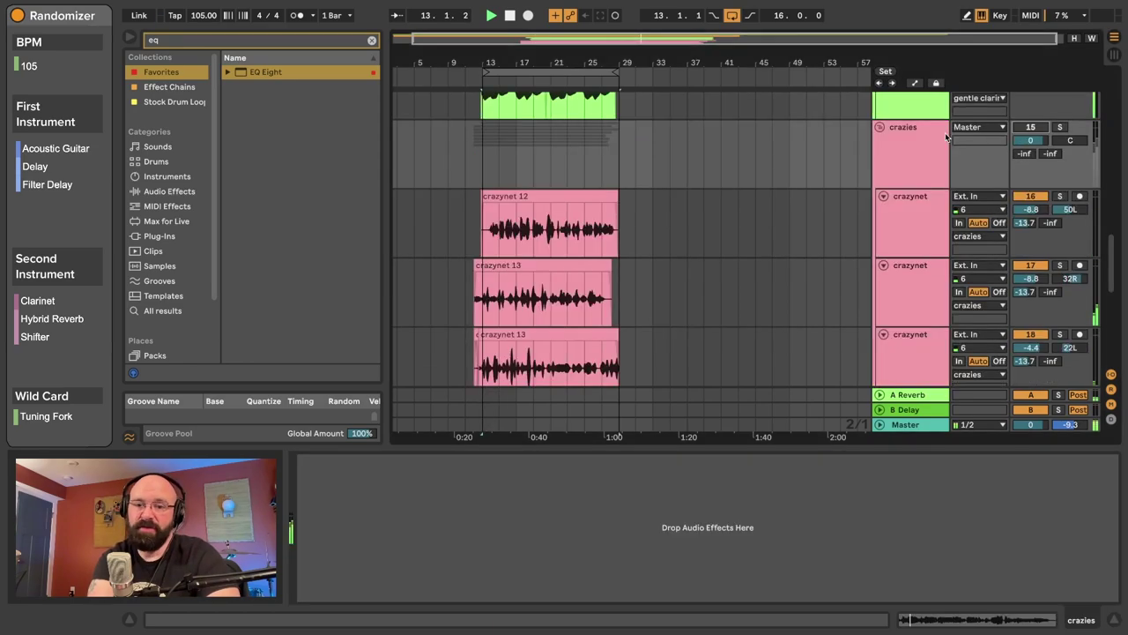
scroll(946, 135, "up", 5)
left_click(901, 208)
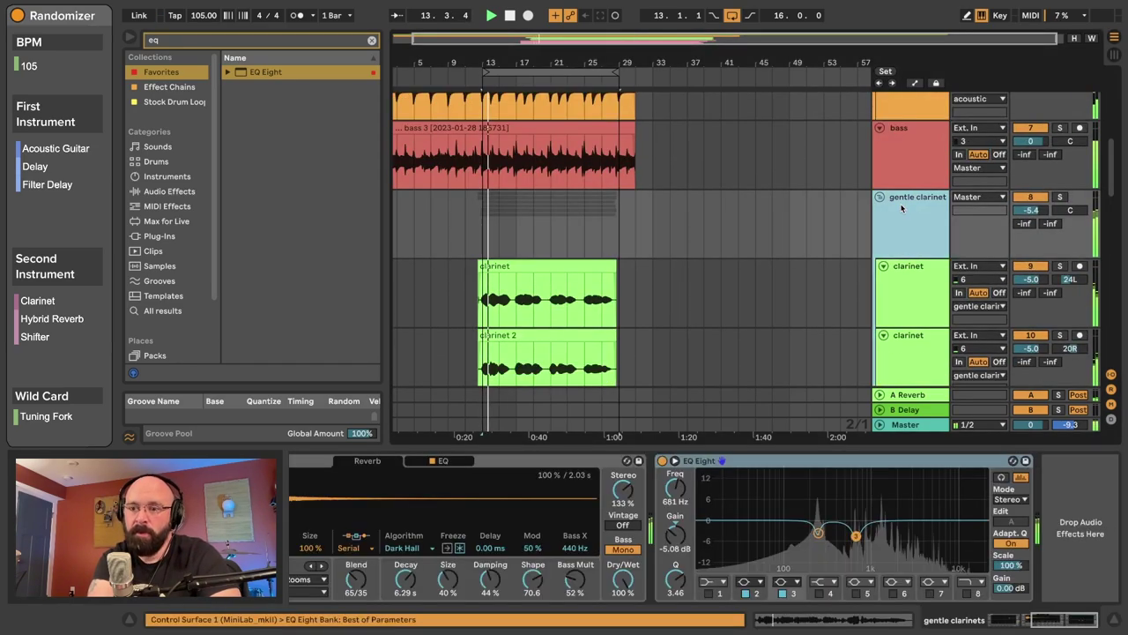
mouse_move(1028, 209)
left_mouse_down()
mouse_move(1028, 220)
mouse_move(1028, 193)
left_mouse_up()
left_click(802, 231)
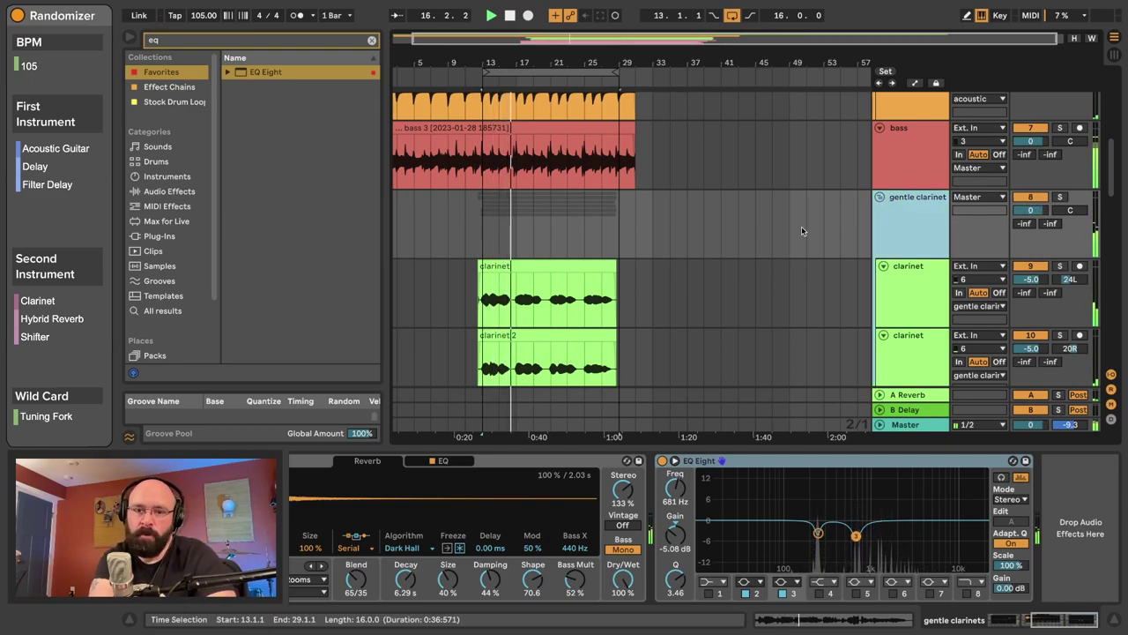
Delete the Shifter and Tuner from clarinet track 11, leaving only its EQ Eight
scroll(802, 231, "down", 3)
left_click(917, 317)
left_click(758, 460)
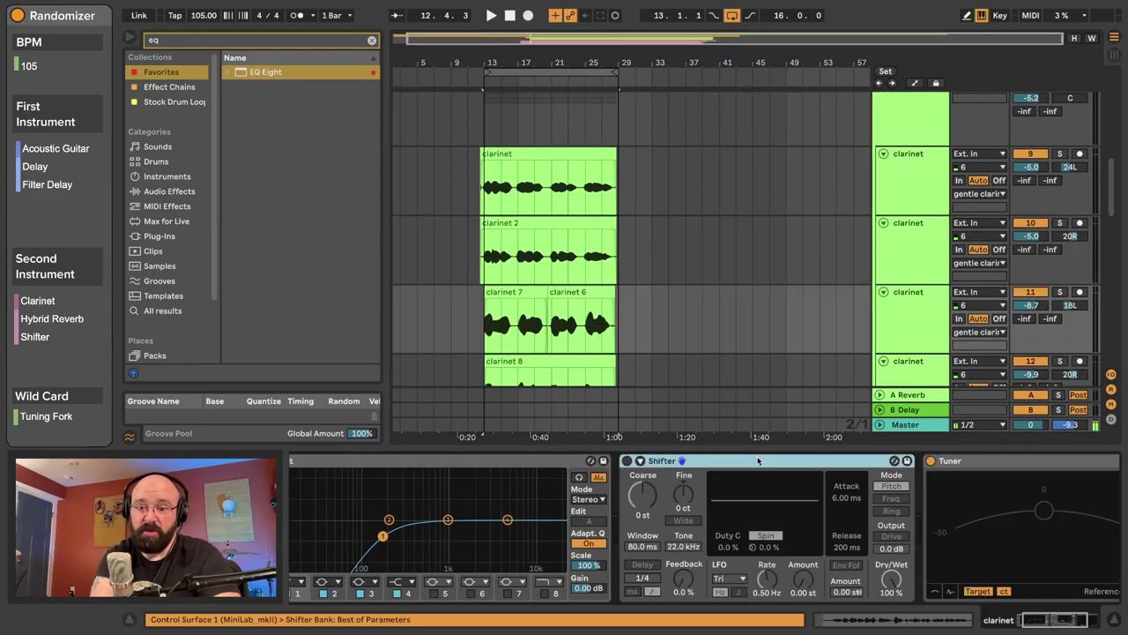
key("BackSpace")
key("BackSpace")
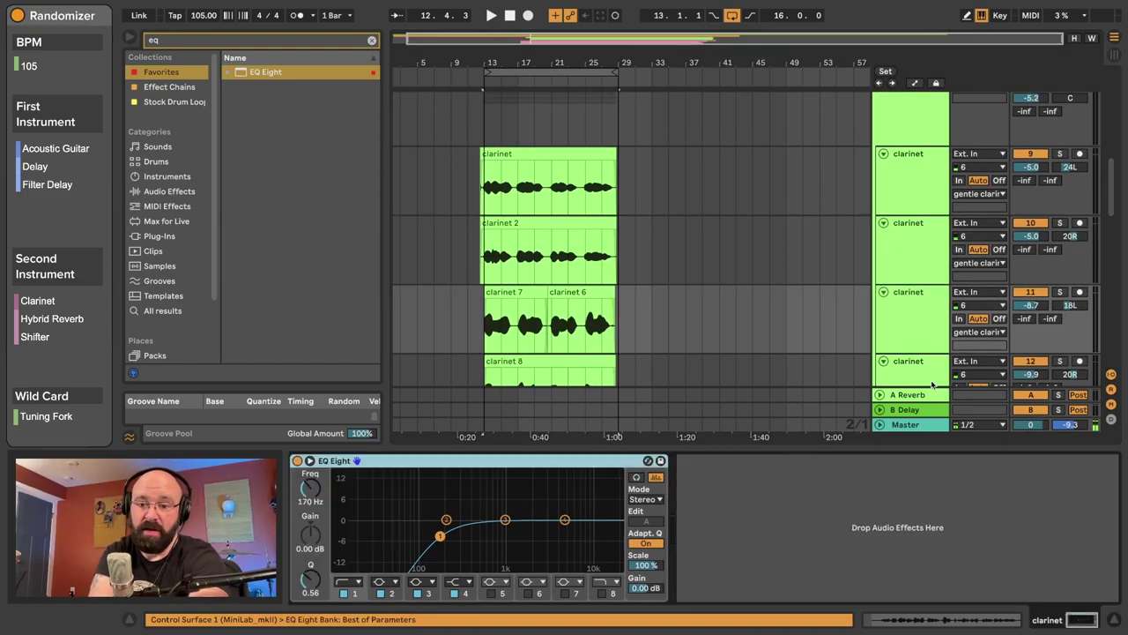
Check the effect chains on the remaining clarinet tracks for leftover devices
left_click(904, 258)
left_click(898, 307)
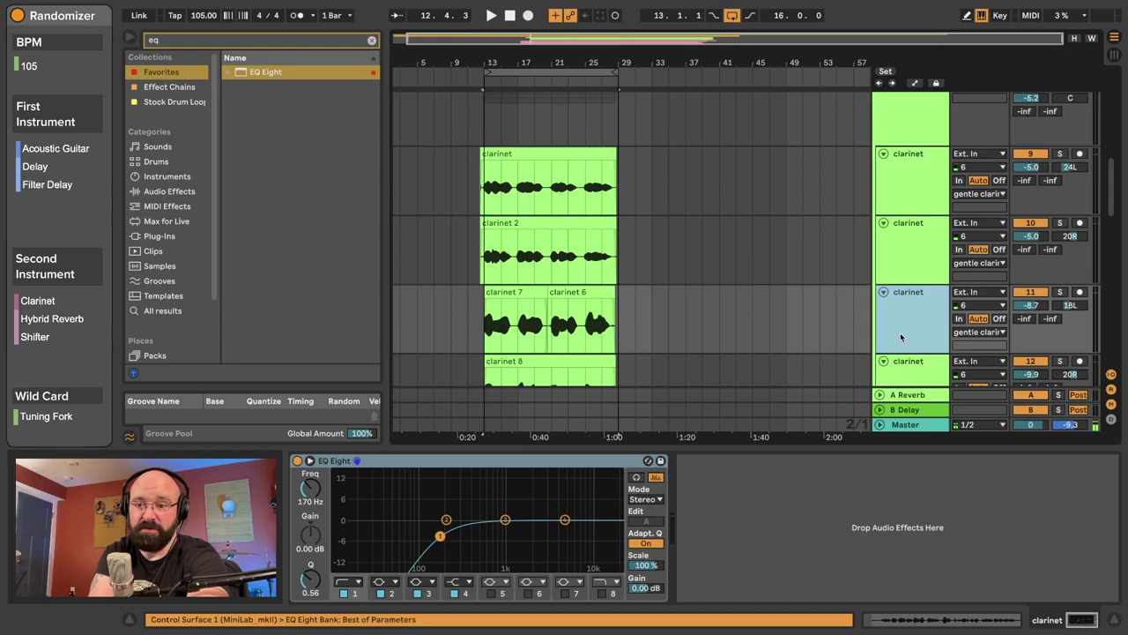
scroll(900, 339, "down", 4)
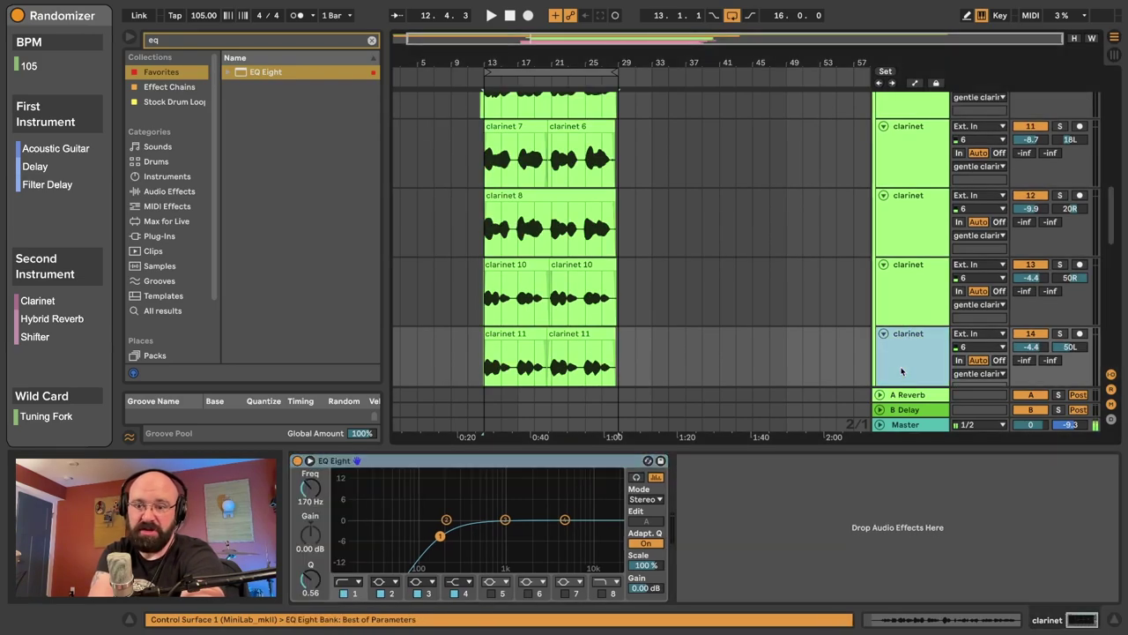
left_click(908, 329)
scroll(915, 255, "down", 3)
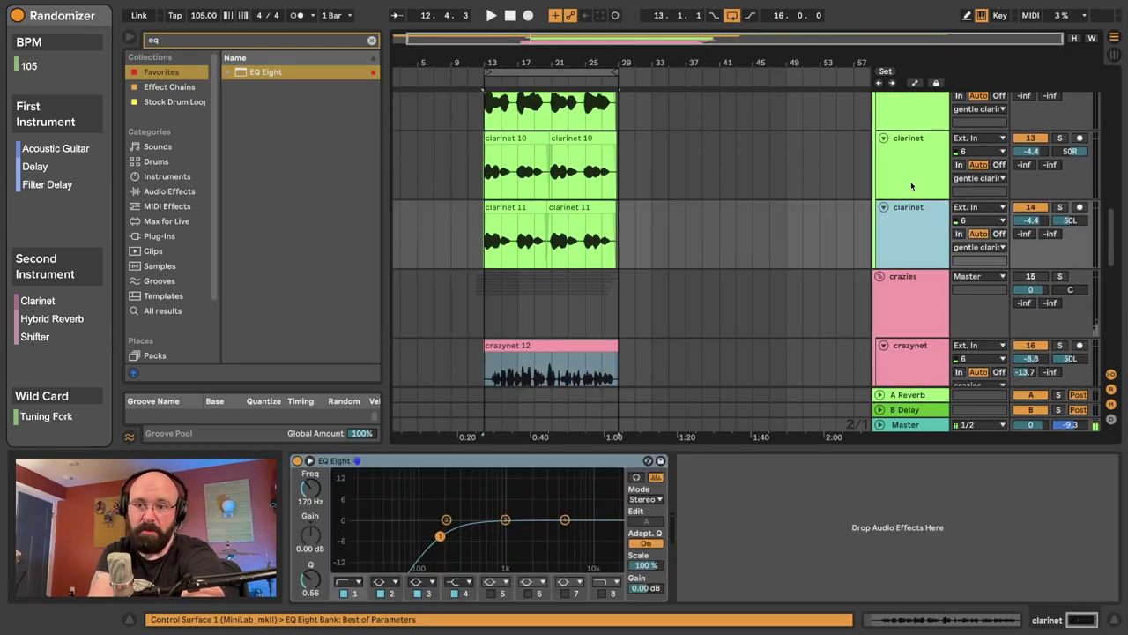
scroll(911, 184, "down", 4)
Solo the crazies group and lower its volume to about -12.7 dB during playback
left_click(924, 168)
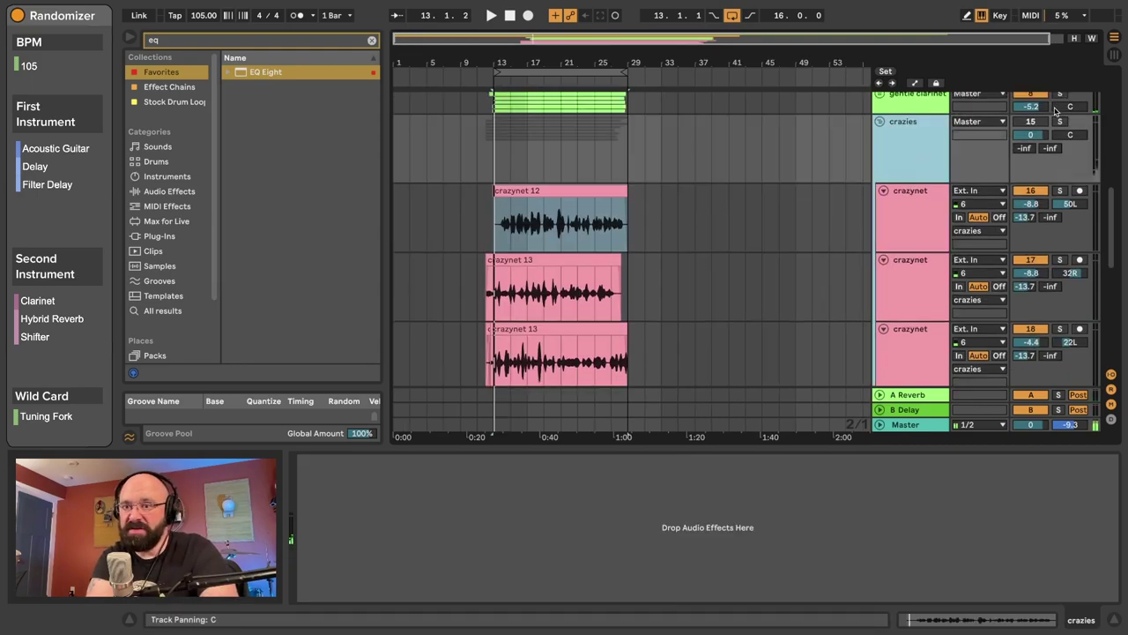
left_click(1029, 122)
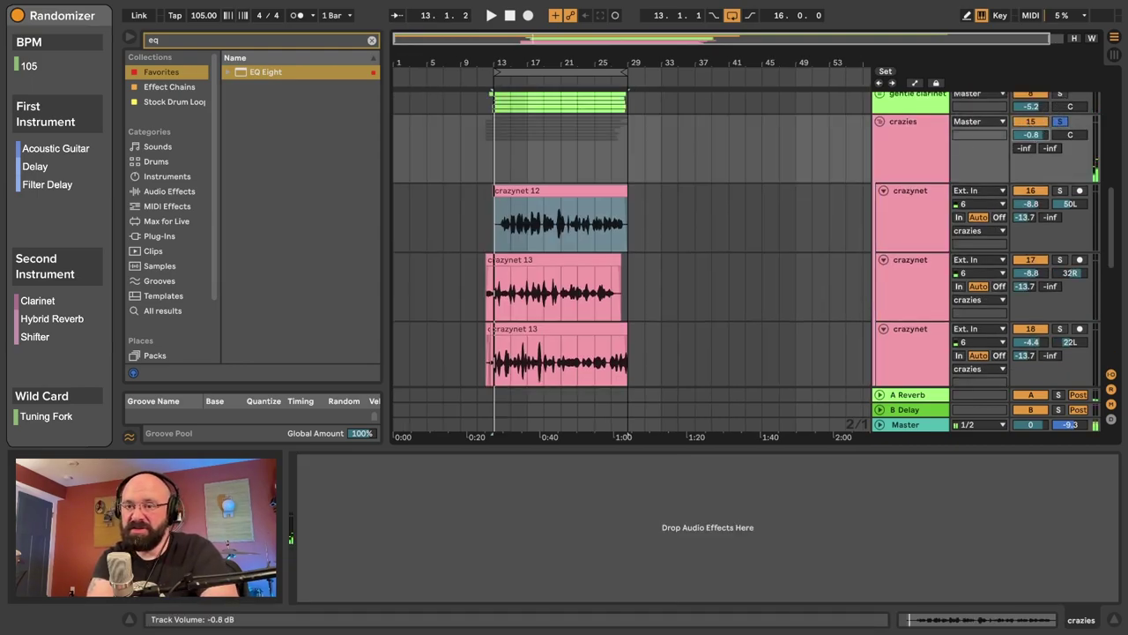
key("space")
left_click_drag(1030, 135, 1031, 149)
Find Auto Pan in the browser, add it after the EQ Eight on crazynet track 16, and raise its Amount
left_click(900, 231)
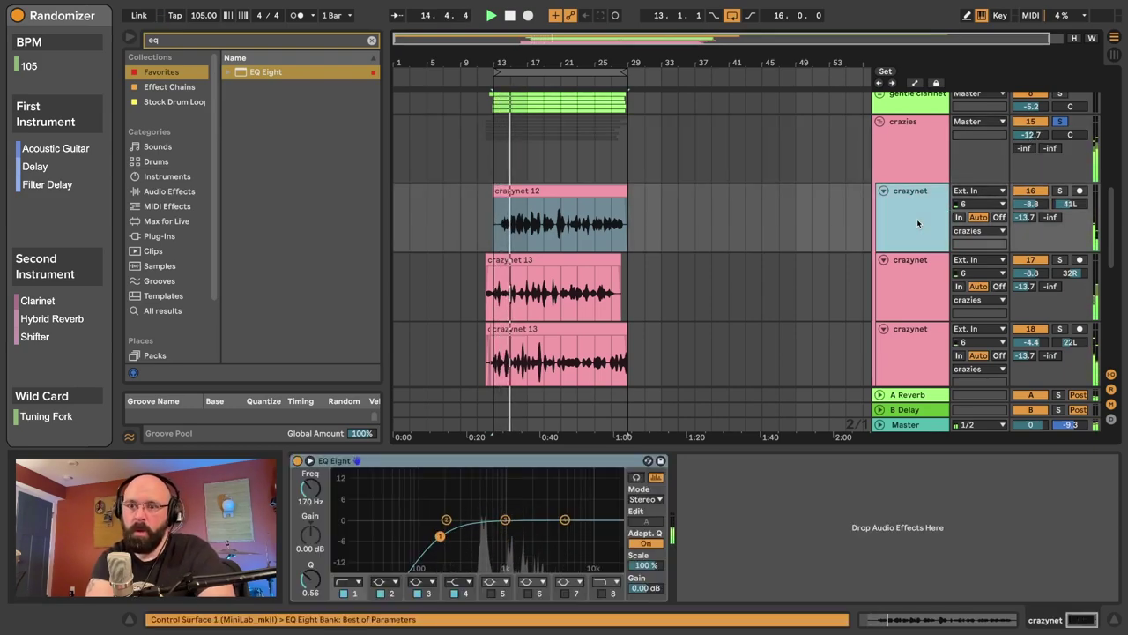
left_click(909, 285)
scroll(904, 335, "down", 3)
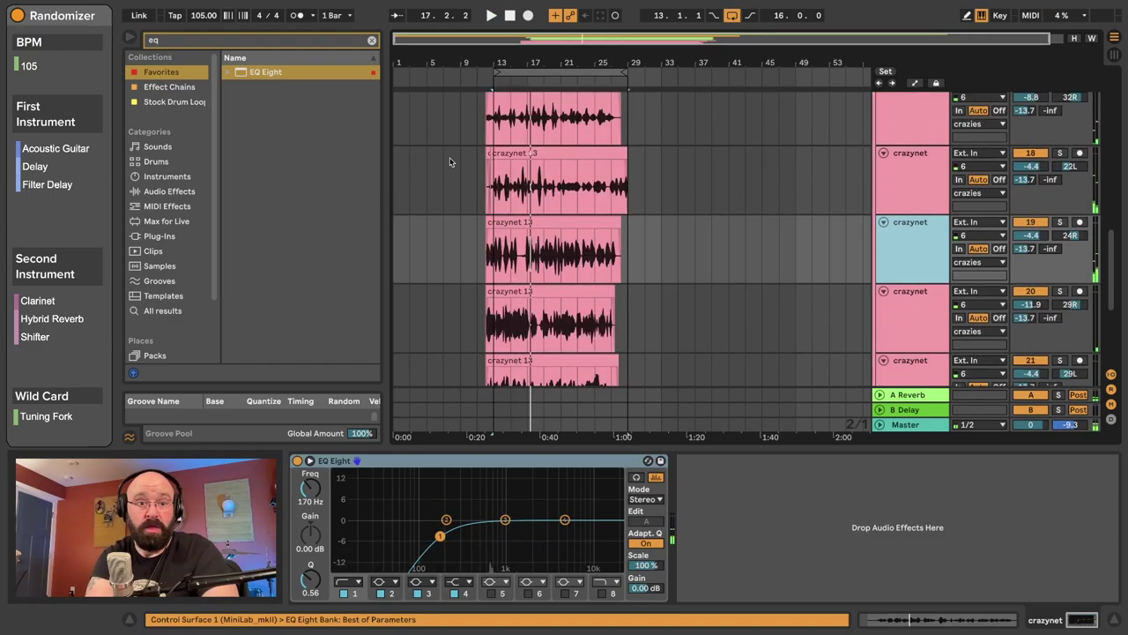
left_click(371, 41)
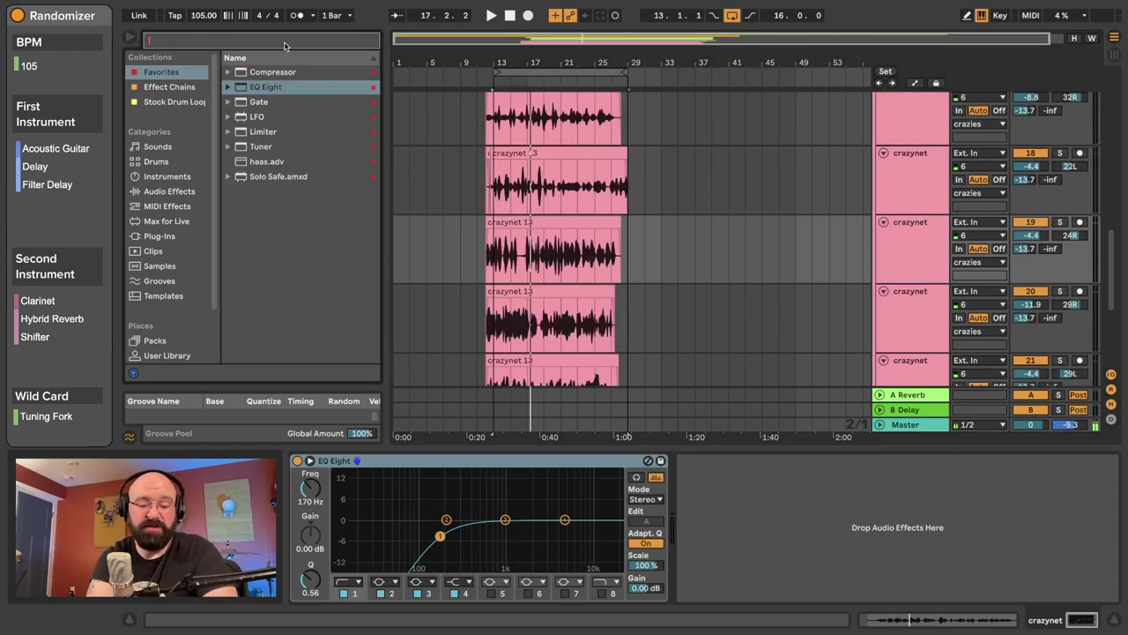
type("auto")
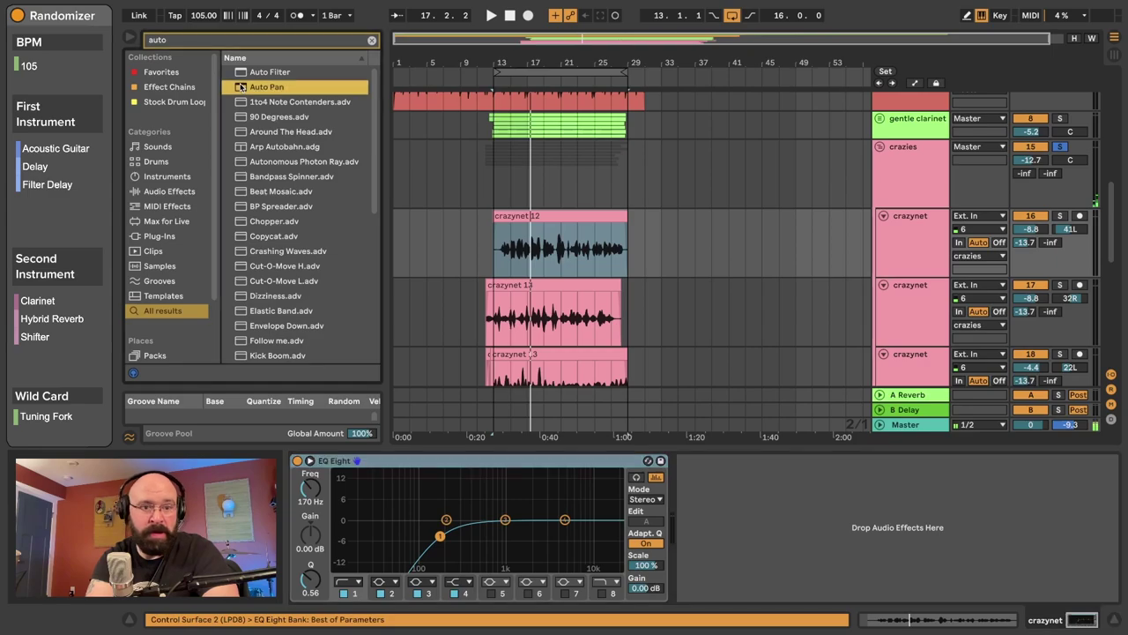
key("Return")
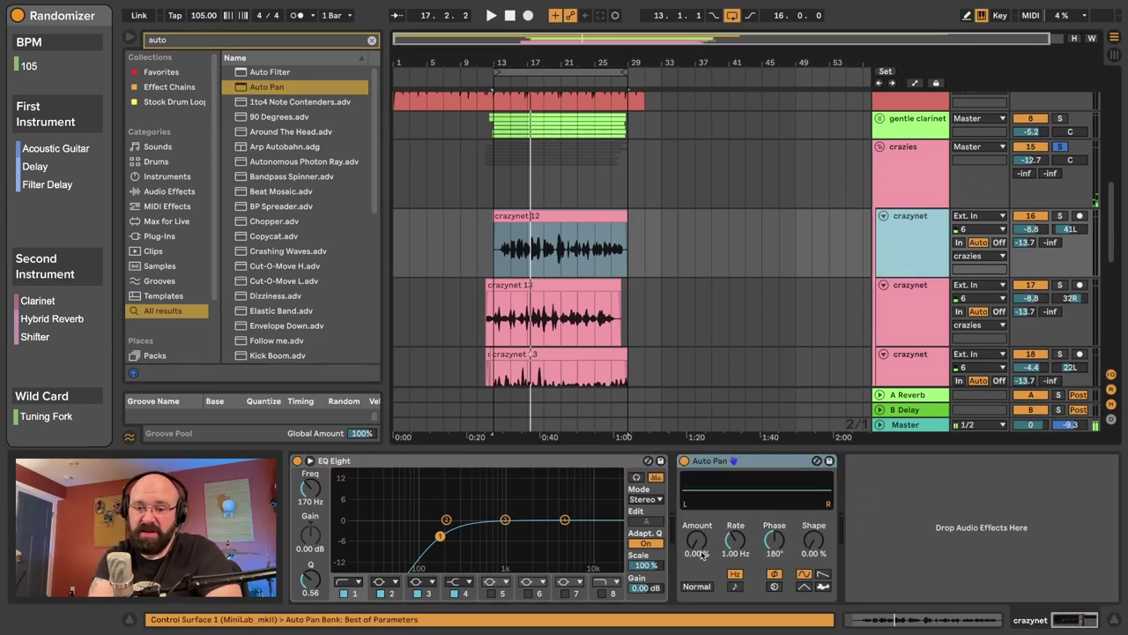
left_click_drag(701, 554, 700, 512)
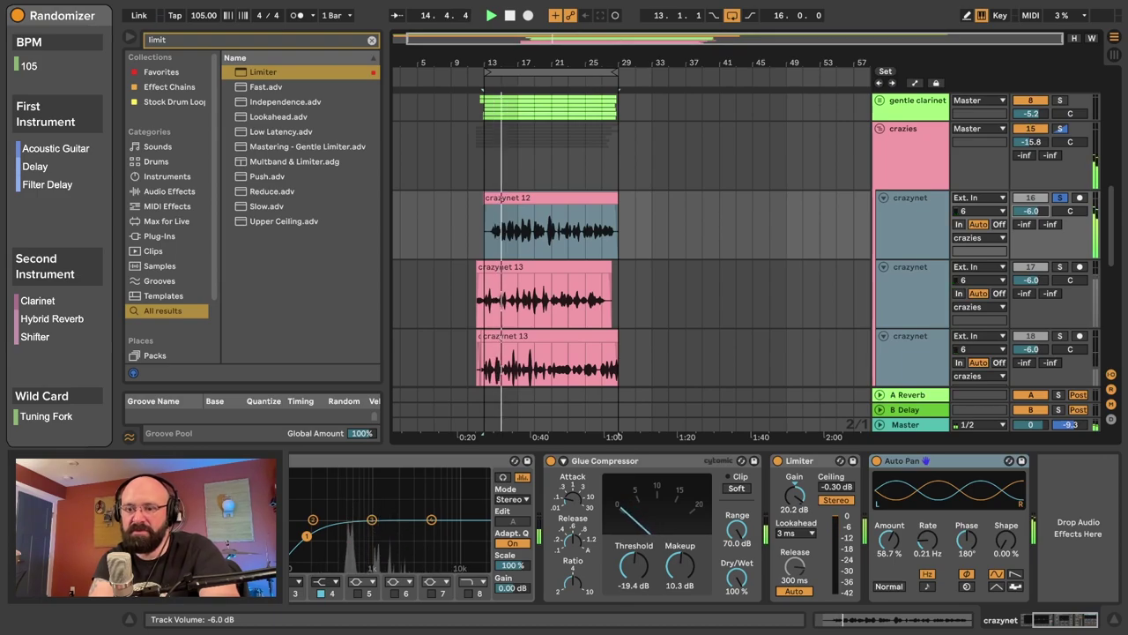
Set the crazynet tracks' volume to -5.0 dB and adjust the Auto Pan phase on crazynet track 17
left_click_drag(1031, 211, 1030, 204)
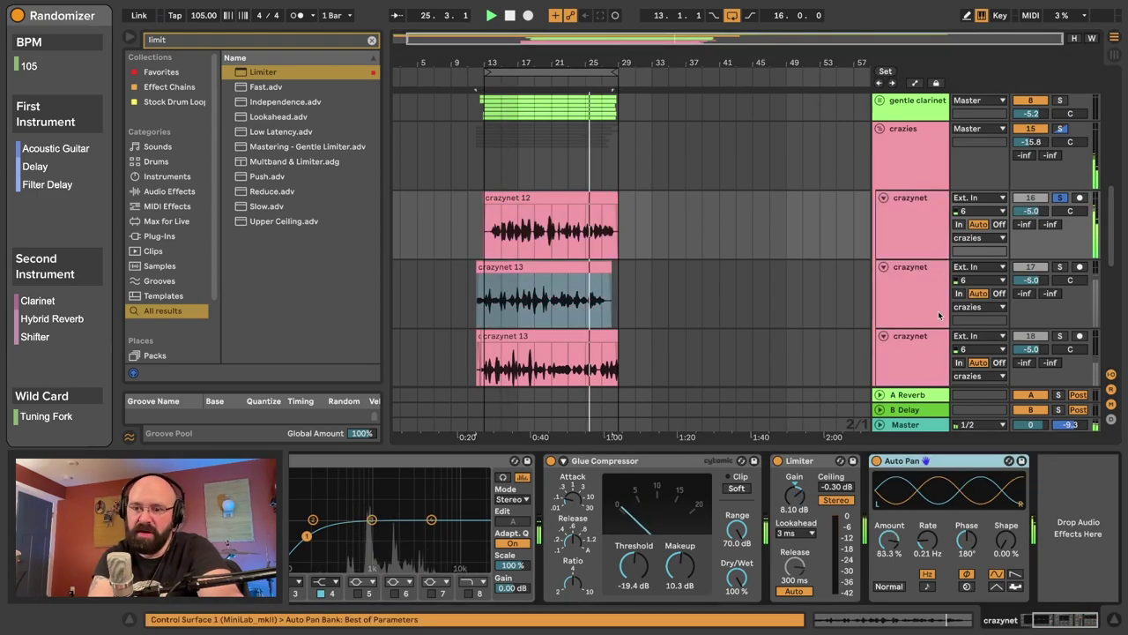
left_click(917, 282)
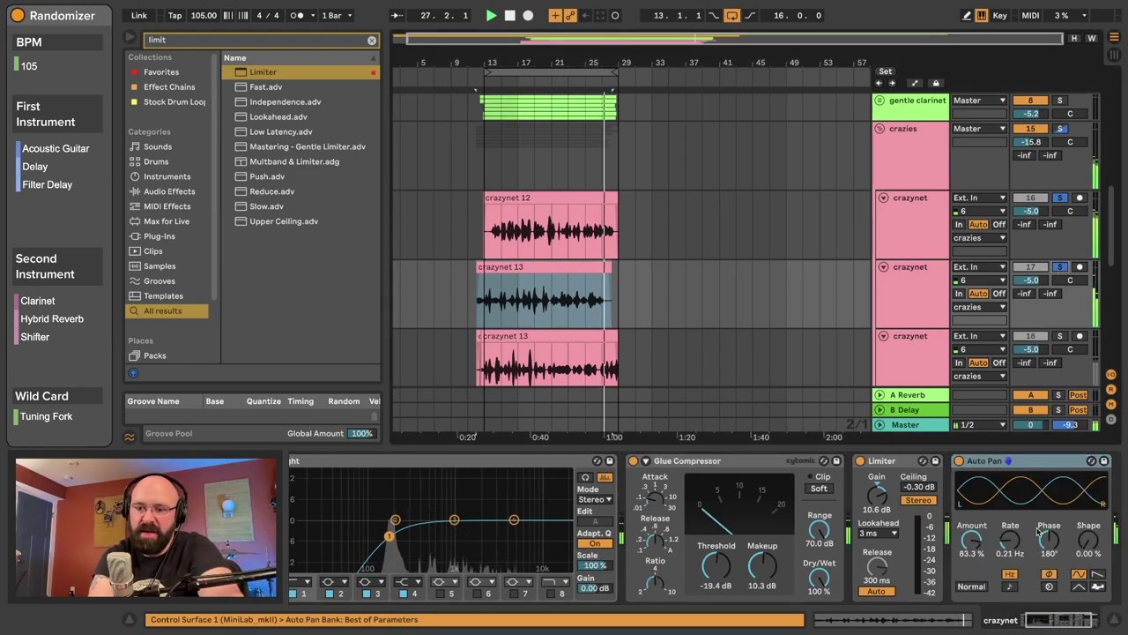
left_click_drag(1049, 540, 1010, 520)
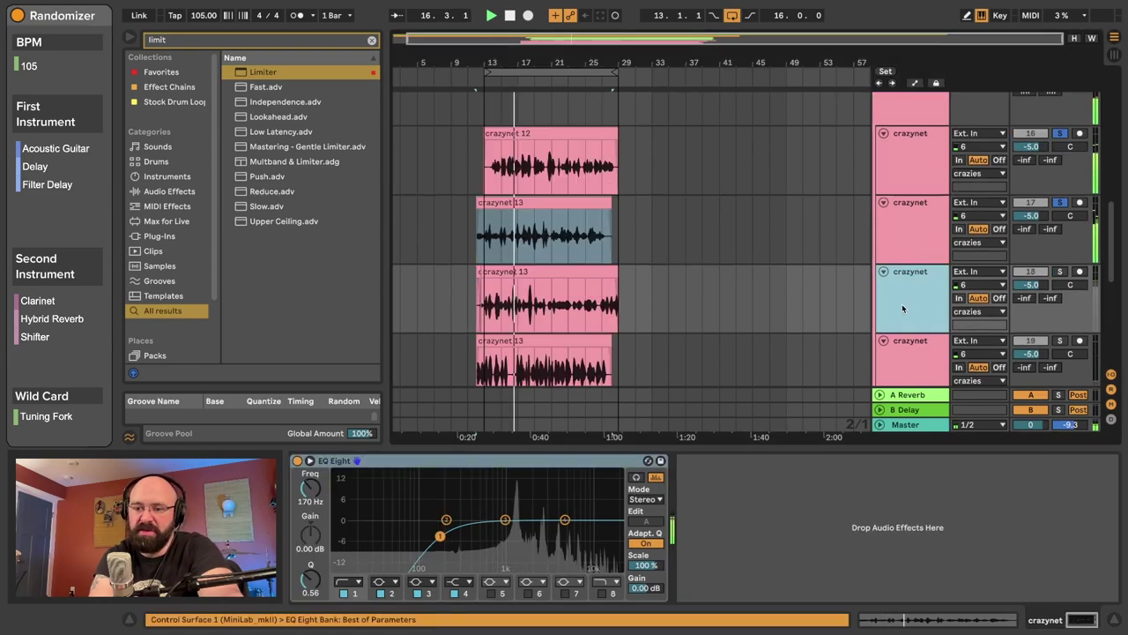
Set the Auto Pan on crazynet track 18 to a 171° phase and switch it to the random waveform
left_click(963, 533)
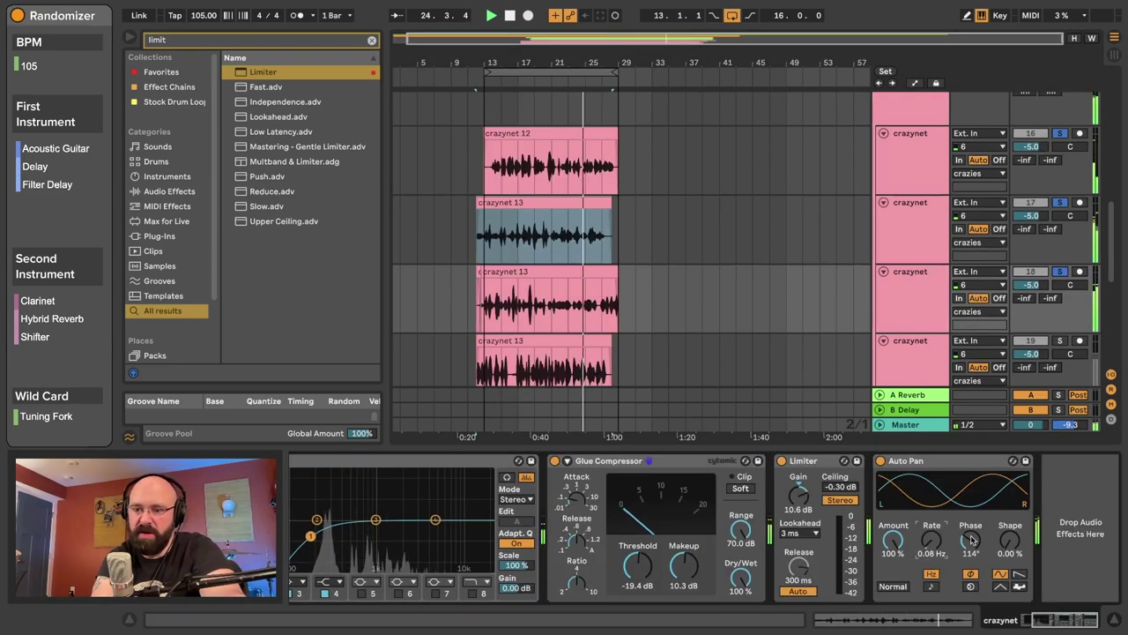
left_click_drag(970, 542, 970, 532)
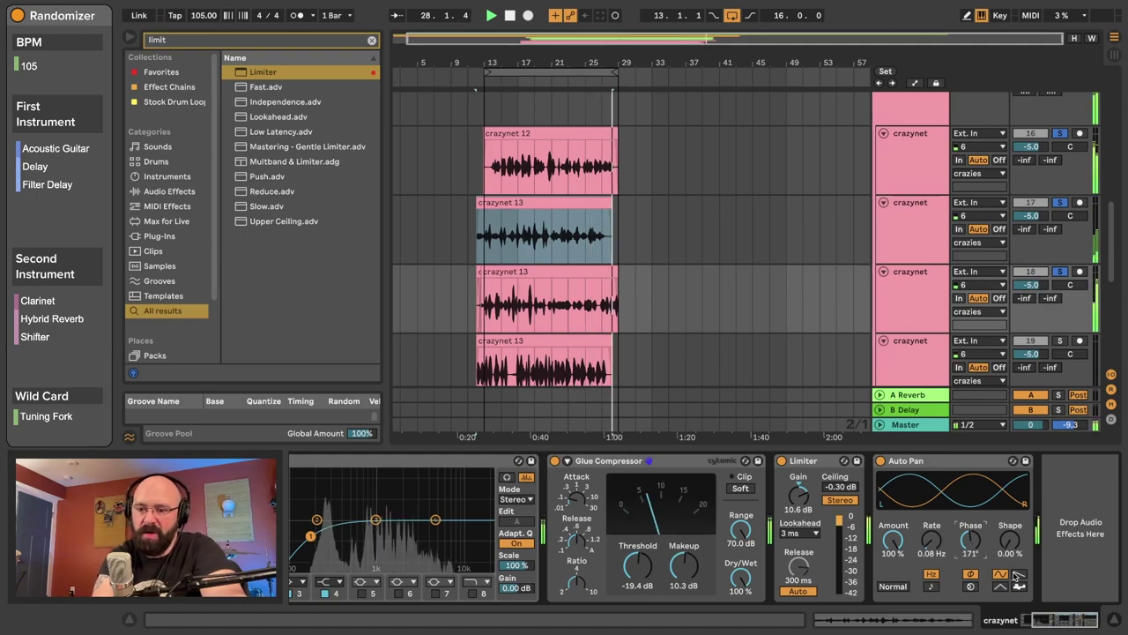
left_click(1020, 586)
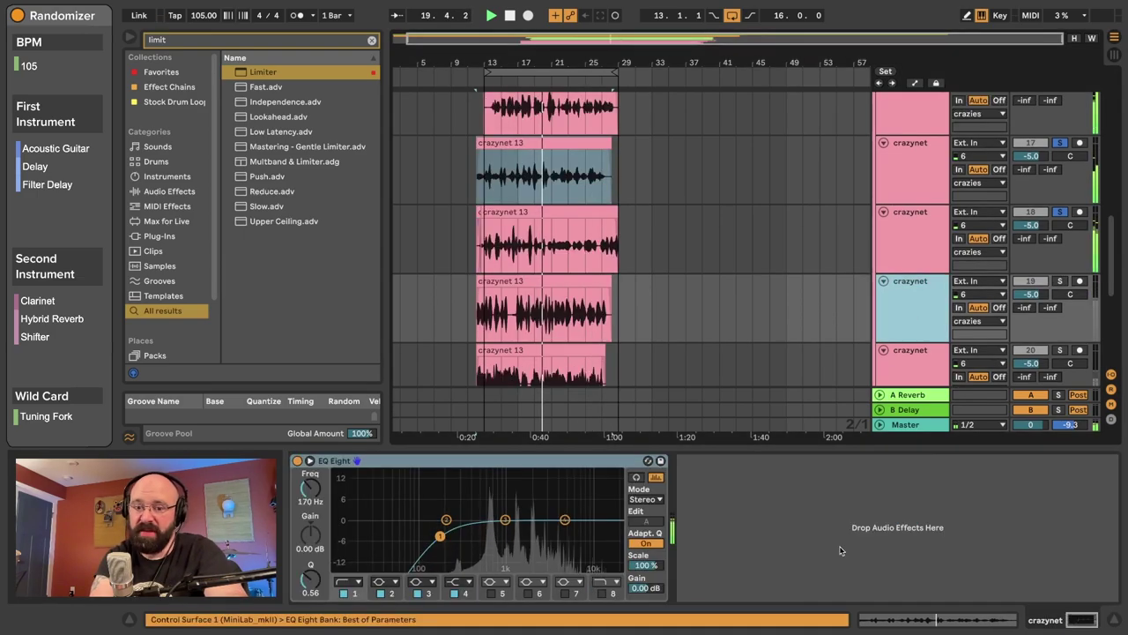
Paste the Glue Compressor, Limiter and Auto Pan chain onto crazynet track 19, with a random pan of about 1.17 Hz
left_click(867, 534)
key("super+v")
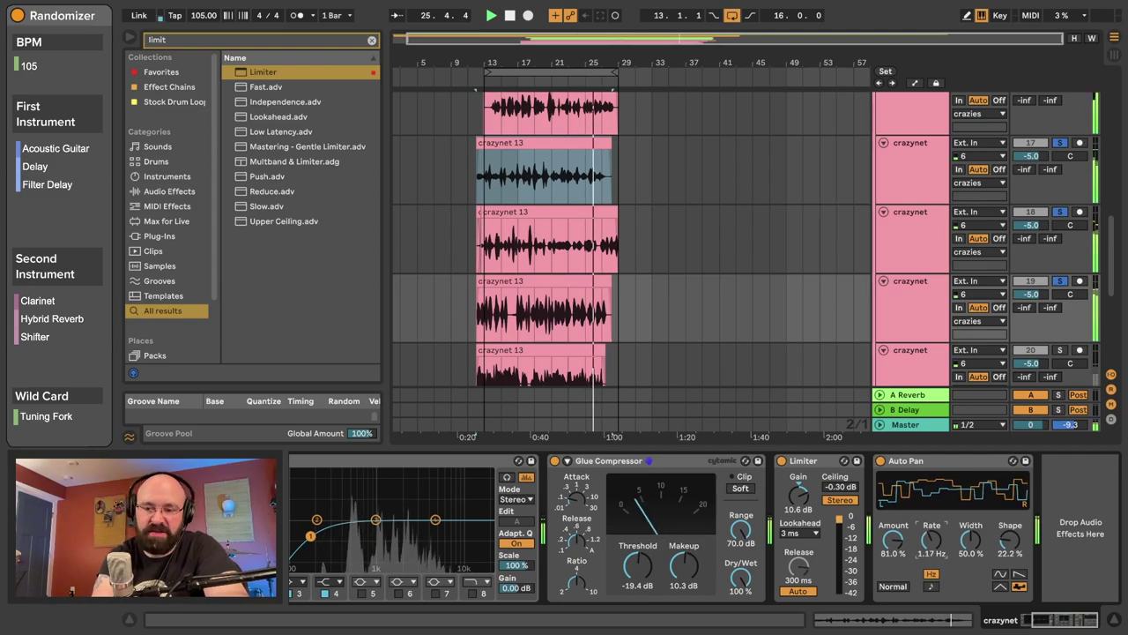
key("Down")
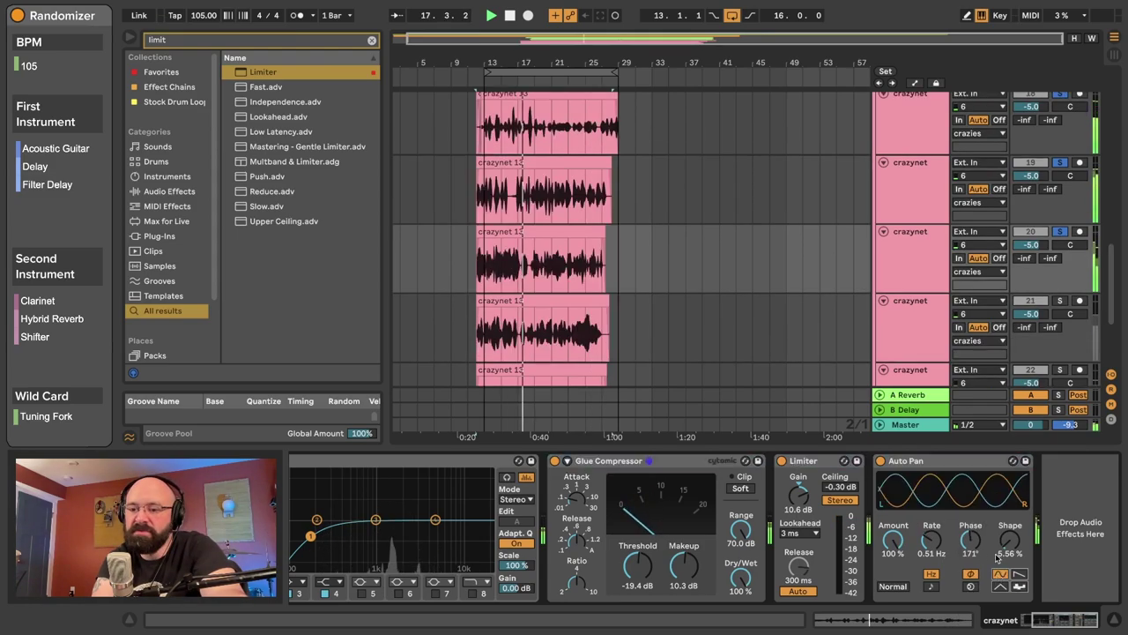
Solo crazynet track 21 and set its Auto Pan to 4.88 Hz with a 249° phase and 37.3% shape
left_click_drag(893, 540, 1001, 319)
left_click(1060, 300)
left_click_drag(1008, 544, 1008, 525)
scroll(911, 239, "down", 3)
left_click(912, 239)
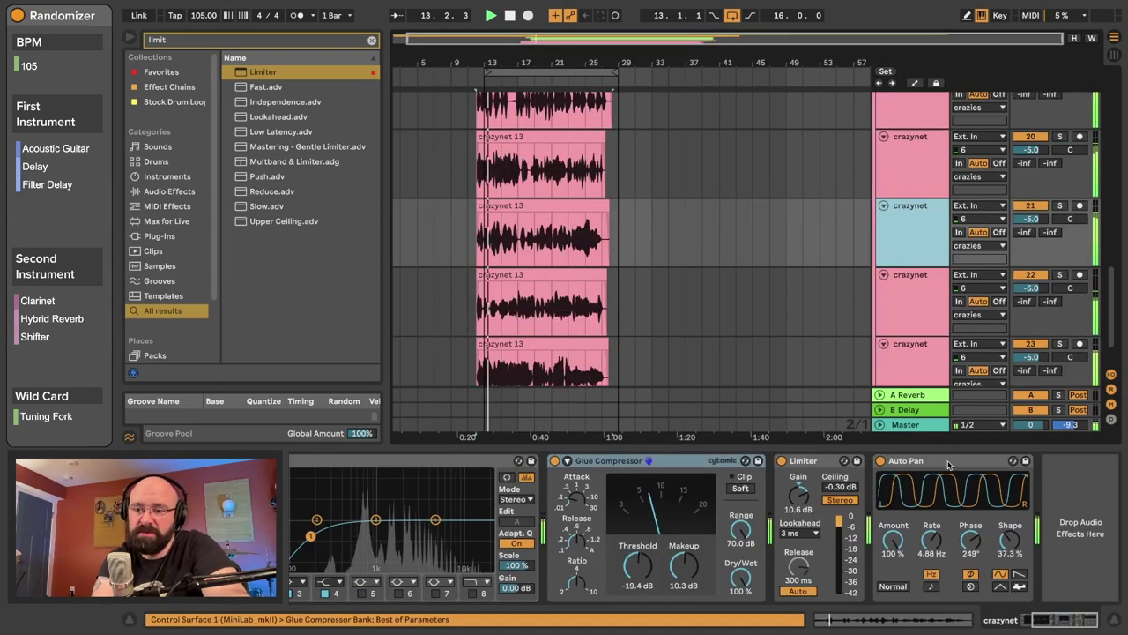
Set the Auto Pan on crazynet track 22 to 0.32 Hz and paste the effect chain onto track 23
left_click(899, 298)
scroll(899, 298, "down", 2)
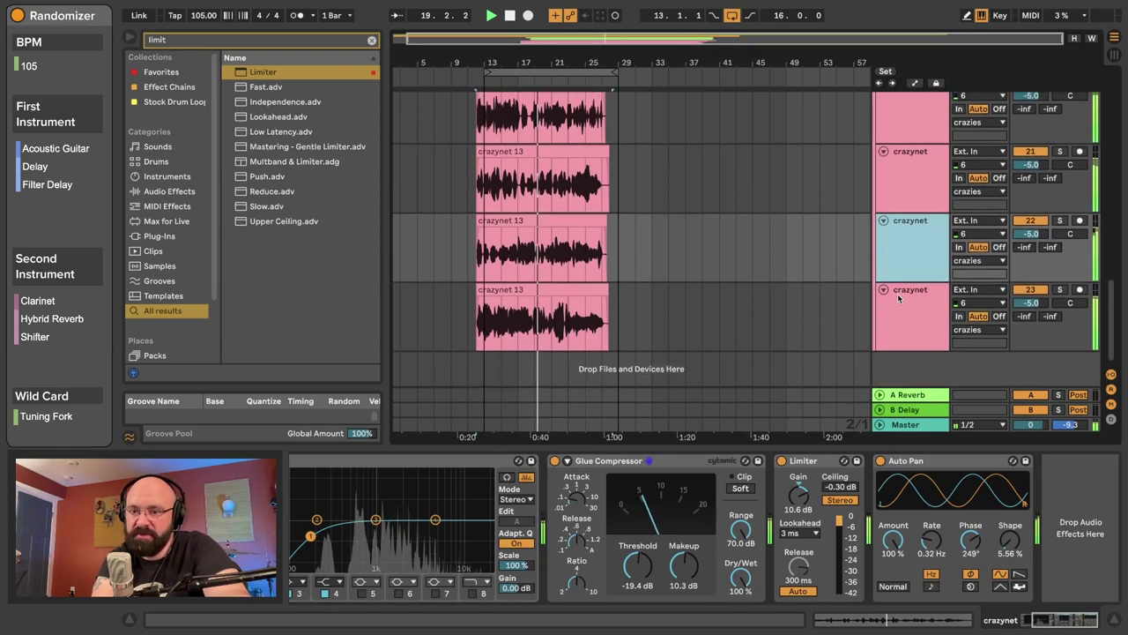
key("Delete")
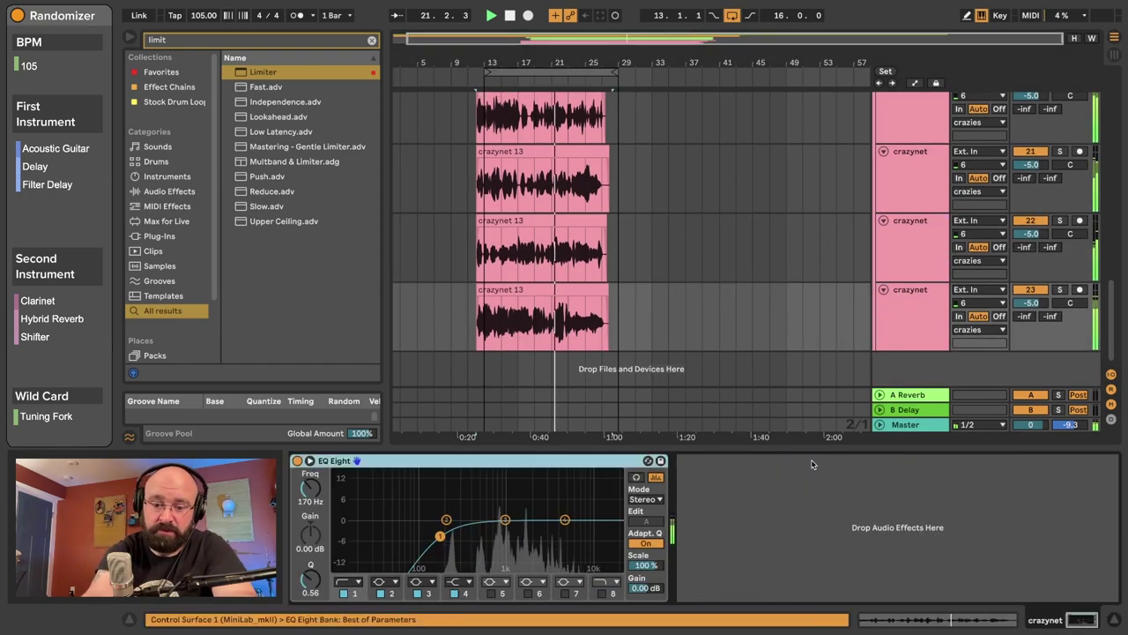
key("super+v")
Add a Shifter in Ring mode at 1.00 kHz to the crazies group and raise its output drive to 3.6 dB
scroll(820, 499, "right", 3)
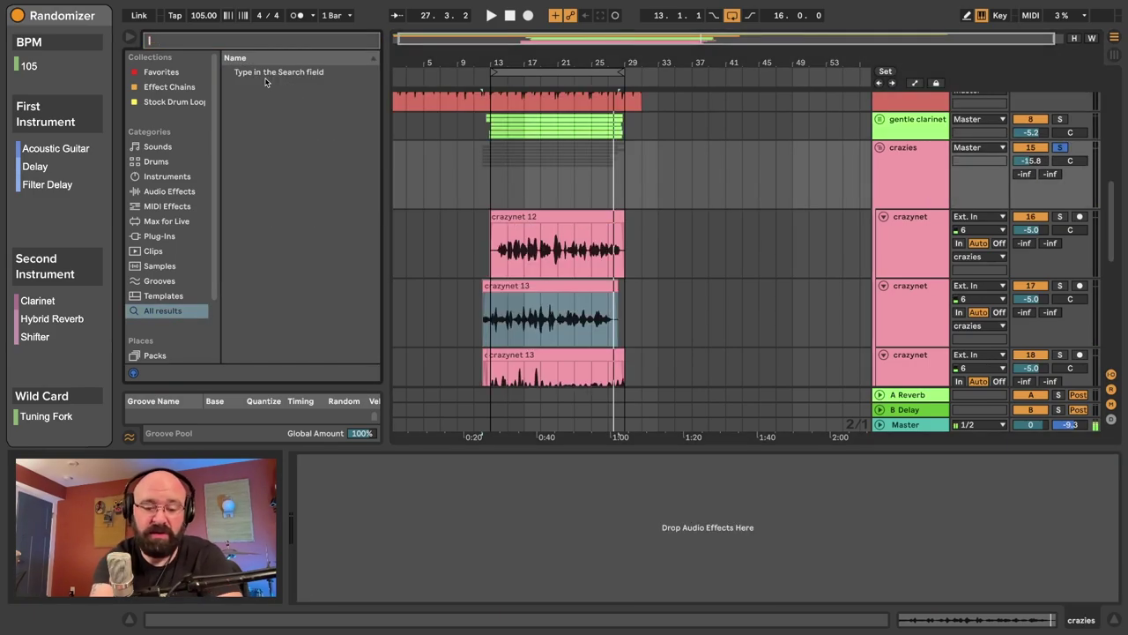
type("shifter")
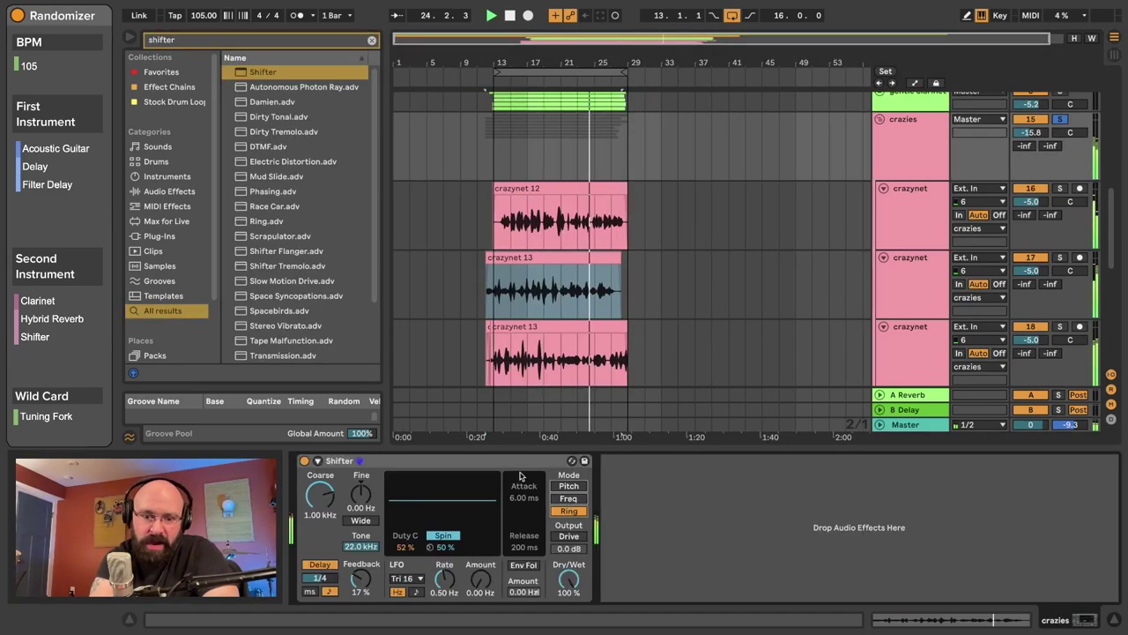
left_click_drag(569, 548, 567, 542)
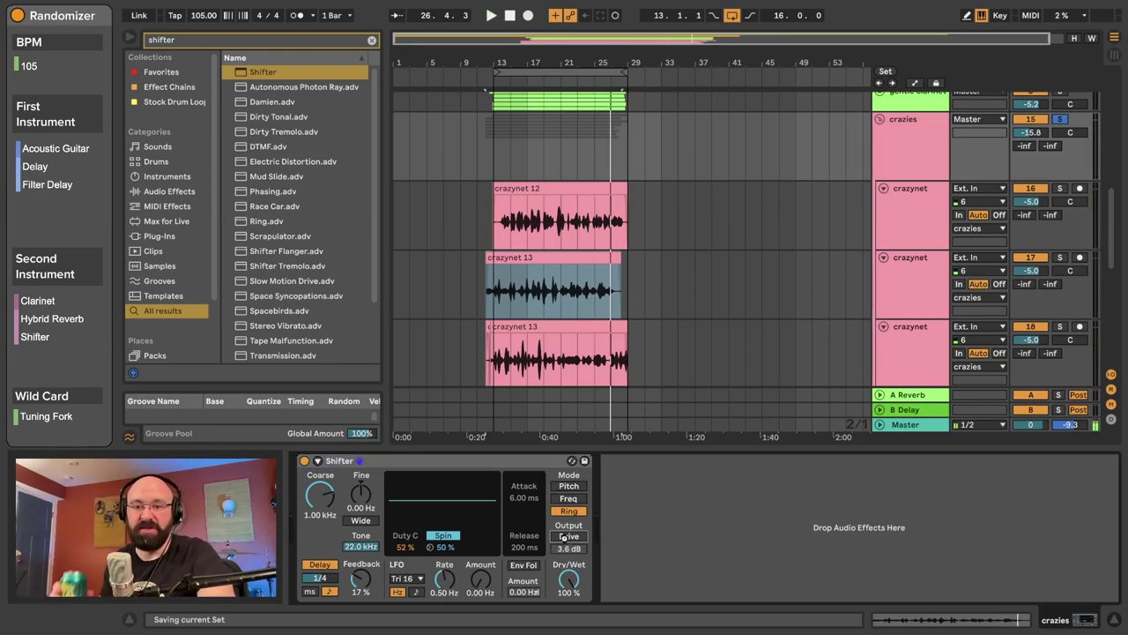
Solo crazynet track 16 and place the Shifter at 57% dry/wet and an EQ Eight after its Auto Pan
left_click(910, 217)
left_click(1061, 189)
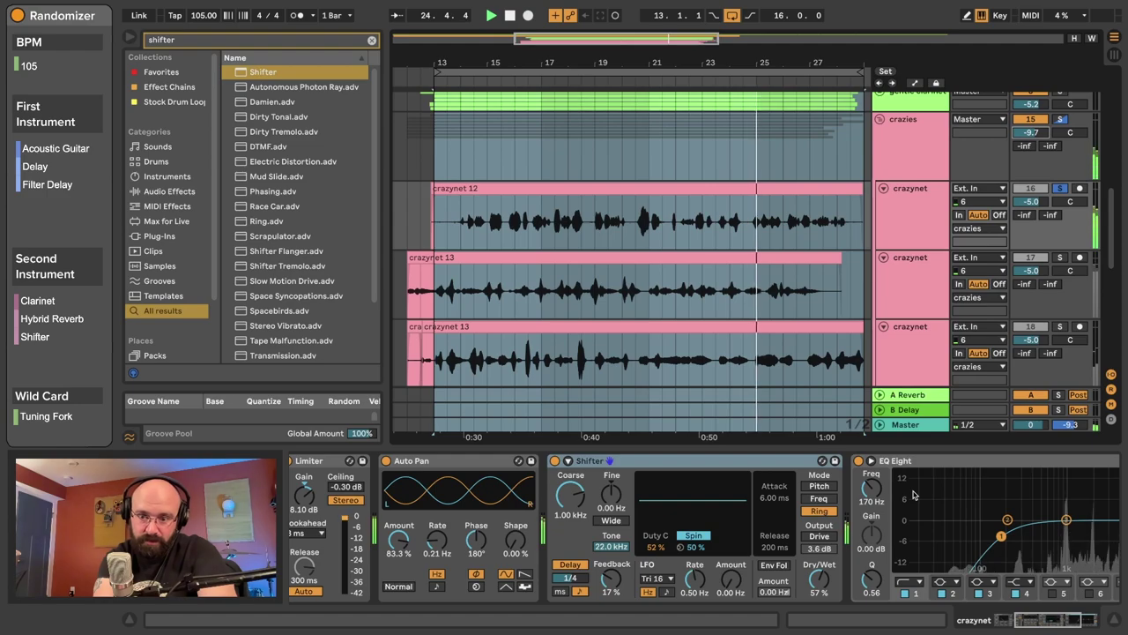
scroll(589, 493, "right", 5)
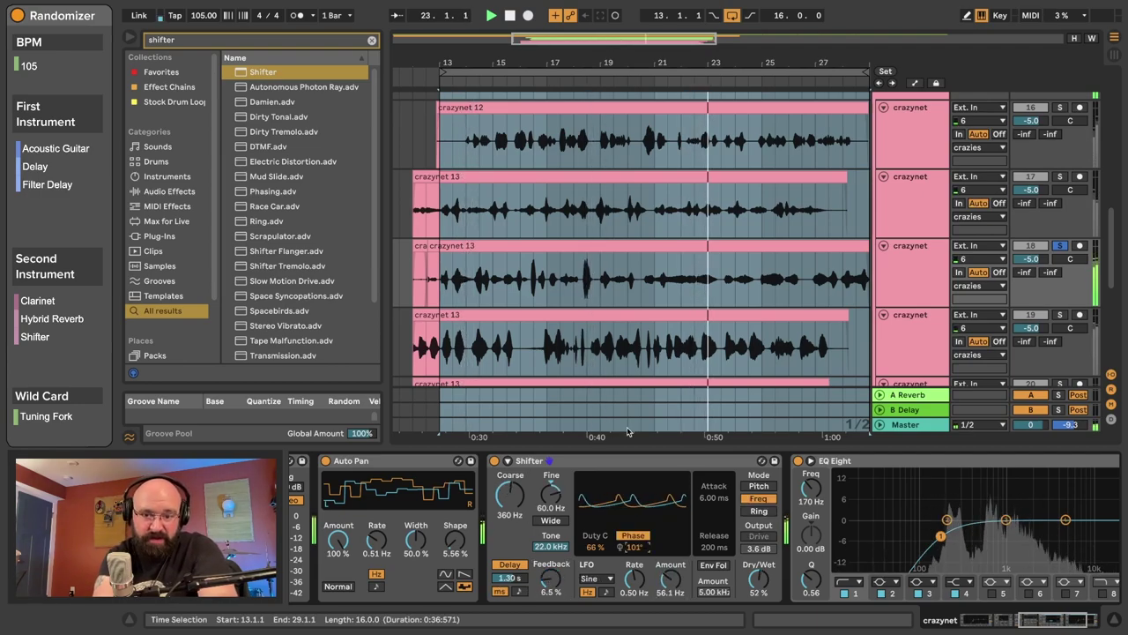
Copy the Shifter and EQ Eight from crazynet tracks 18, 19 and 21 for use on the tracks below them
left_click(643, 460)
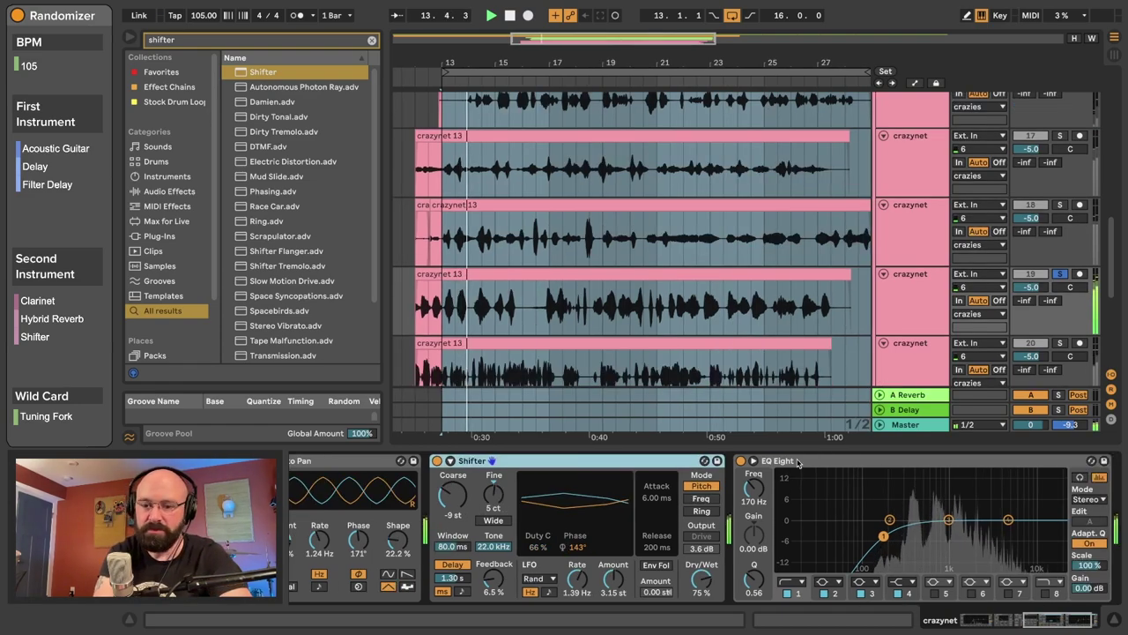
left_click(804, 463)
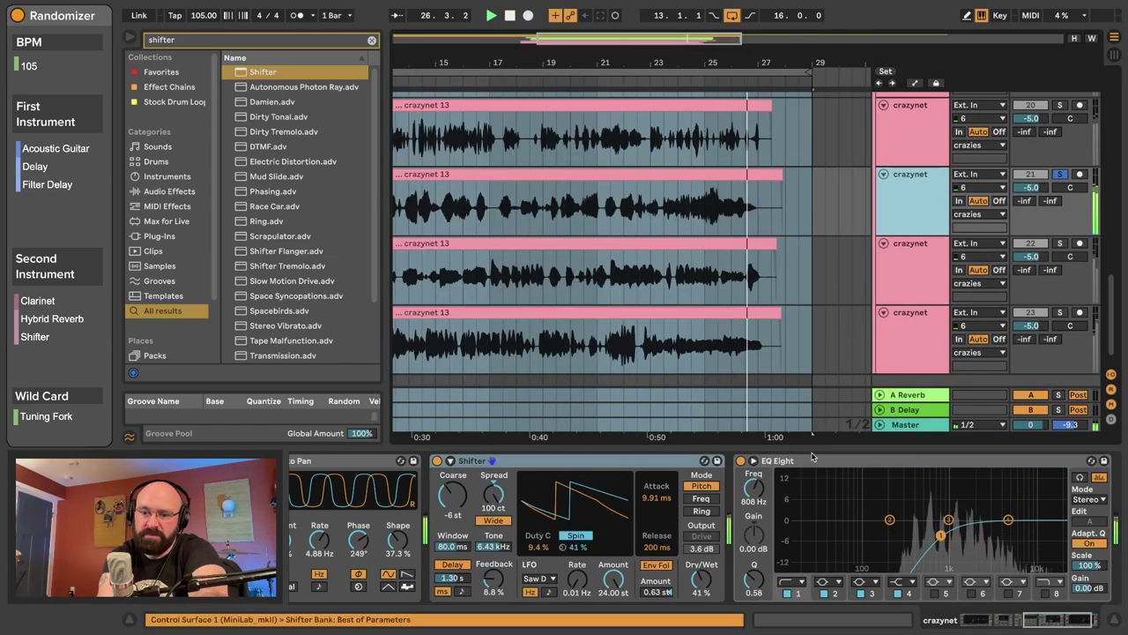
left_click(812, 460)
left_click(594, 460, "shift")
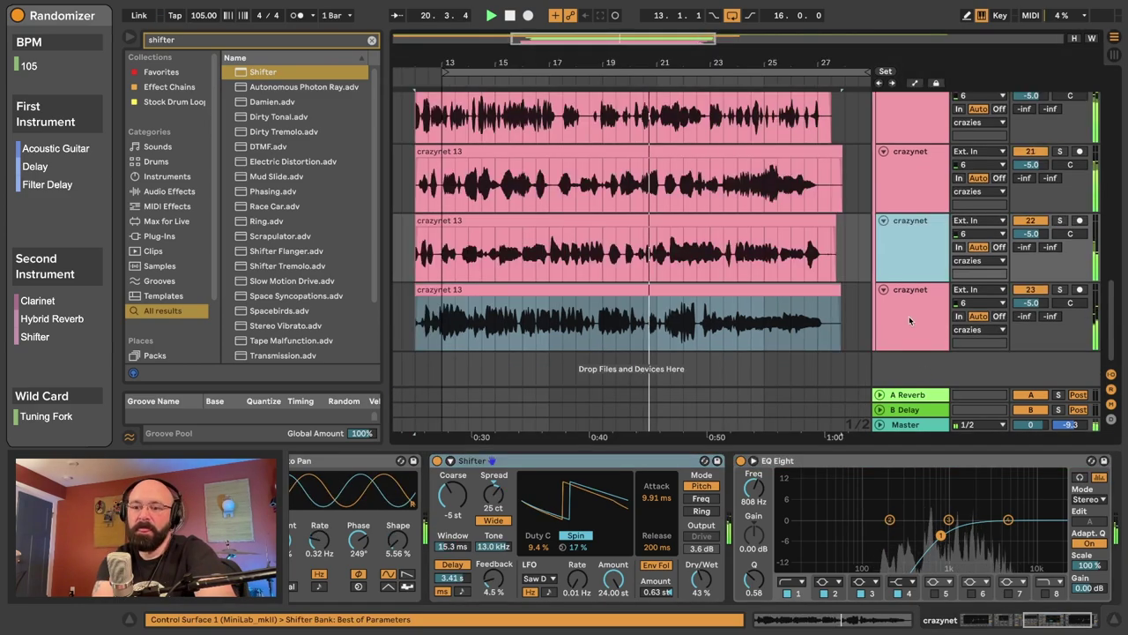
Inspect the devices on crazynet track 23 and take the crazies group out of solo
left_click(909, 317)
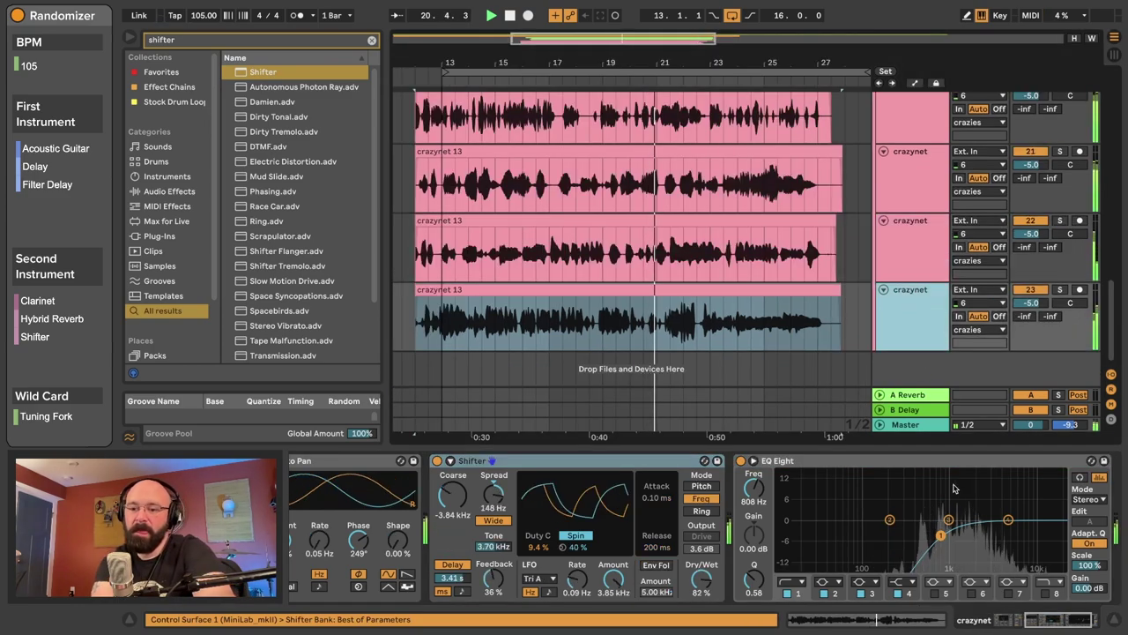
scroll(937, 187, "up", 5)
left_click(924, 189)
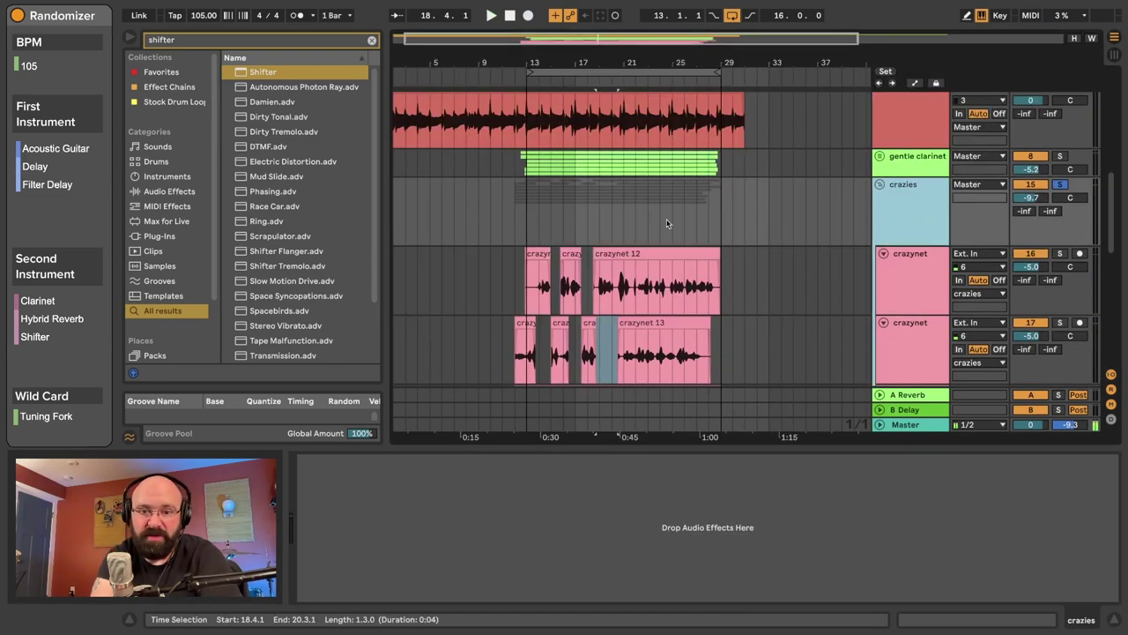
scroll(668, 224, "down", 2)
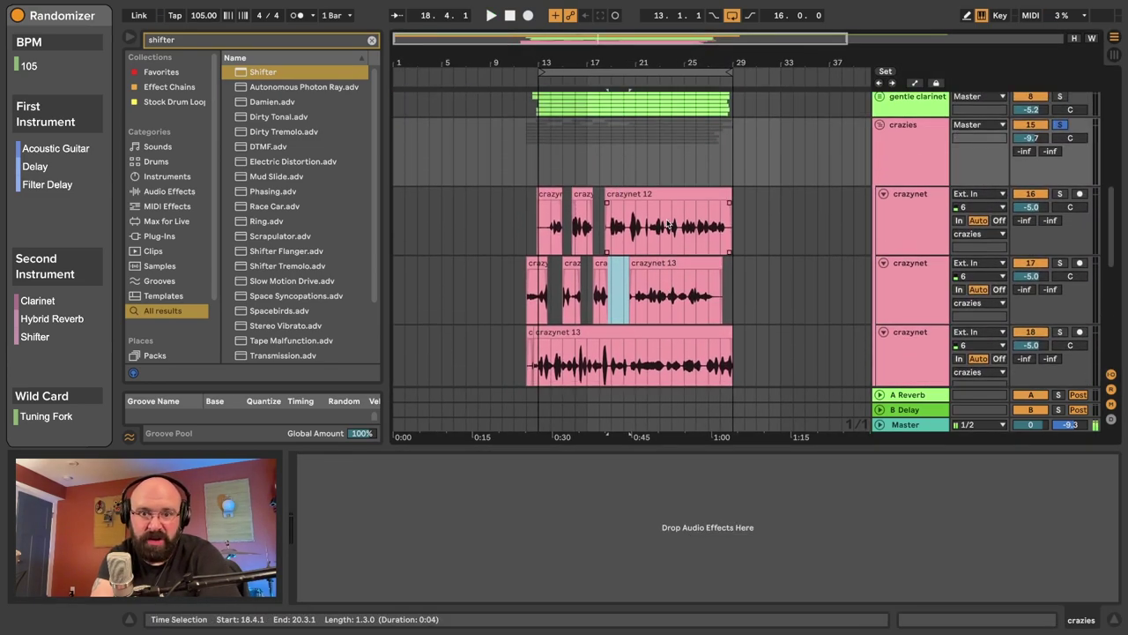
left_click(924, 157)
left_click(1062, 125)
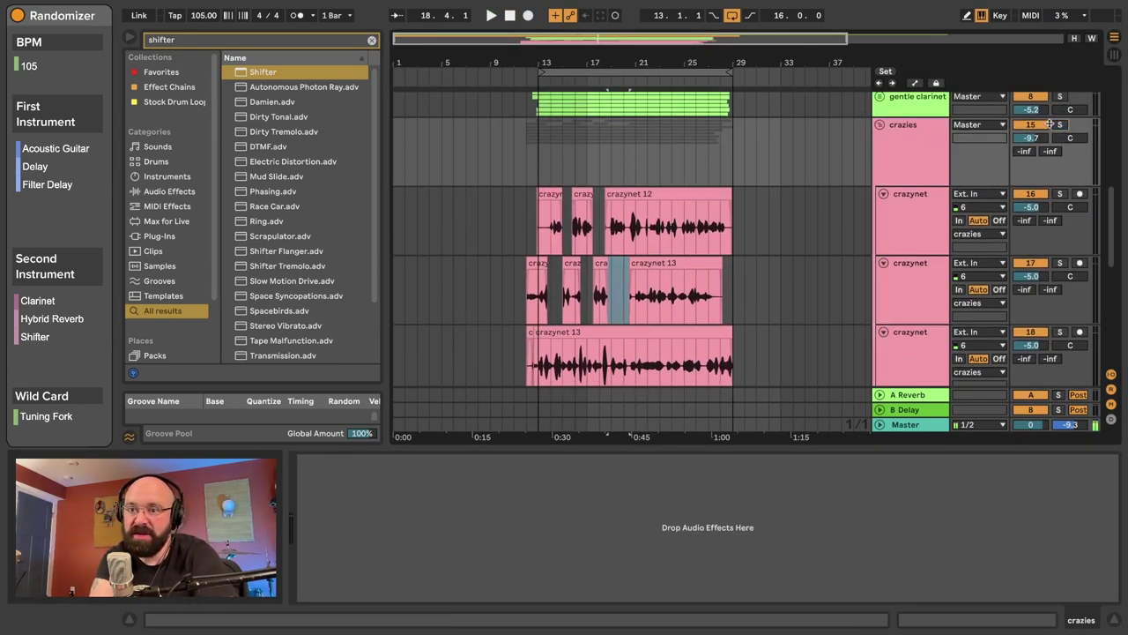
Place the tuning 01 track below the acoustic group and record a tuning fork take starting at bar 1
scroll(970, 141, "up", 8)
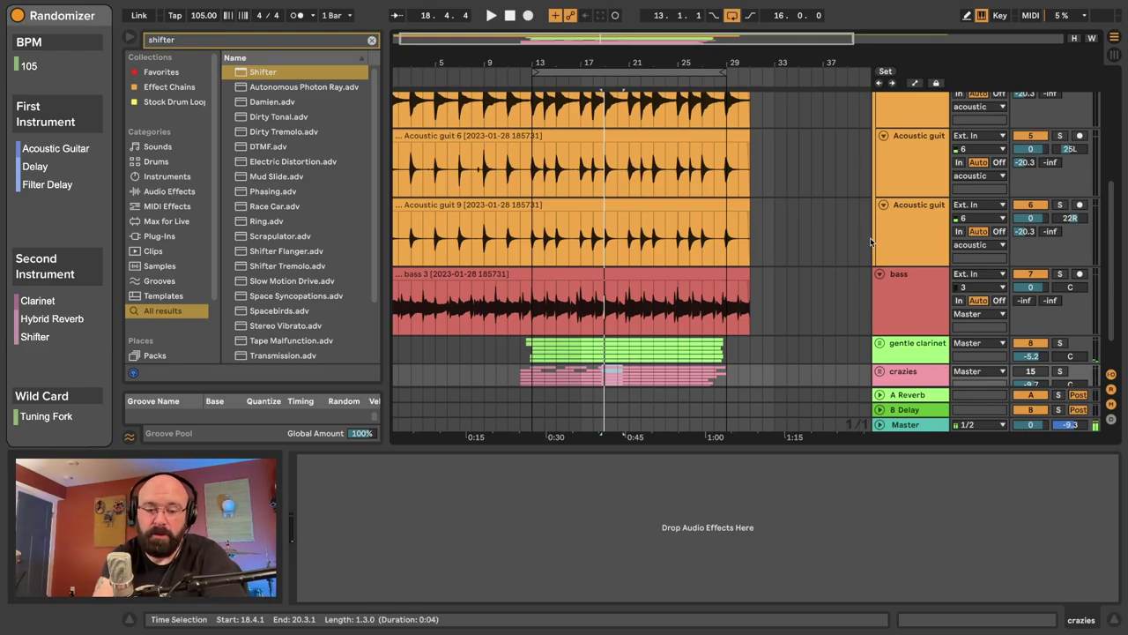
left_click(908, 304)
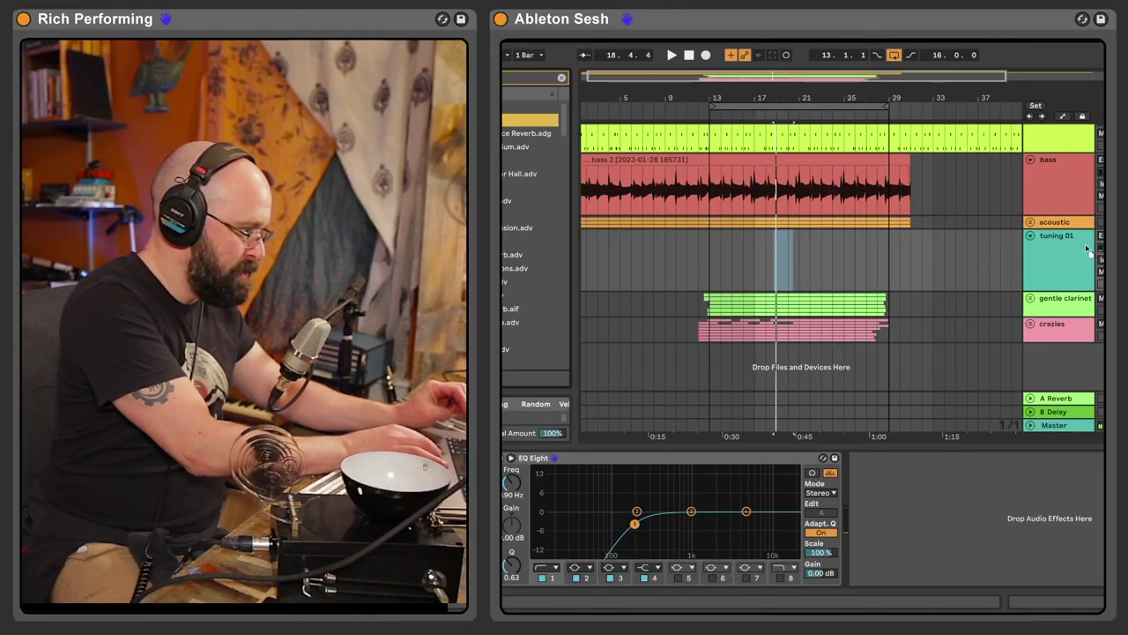
left_click_drag(1086, 245, 1046, 264)
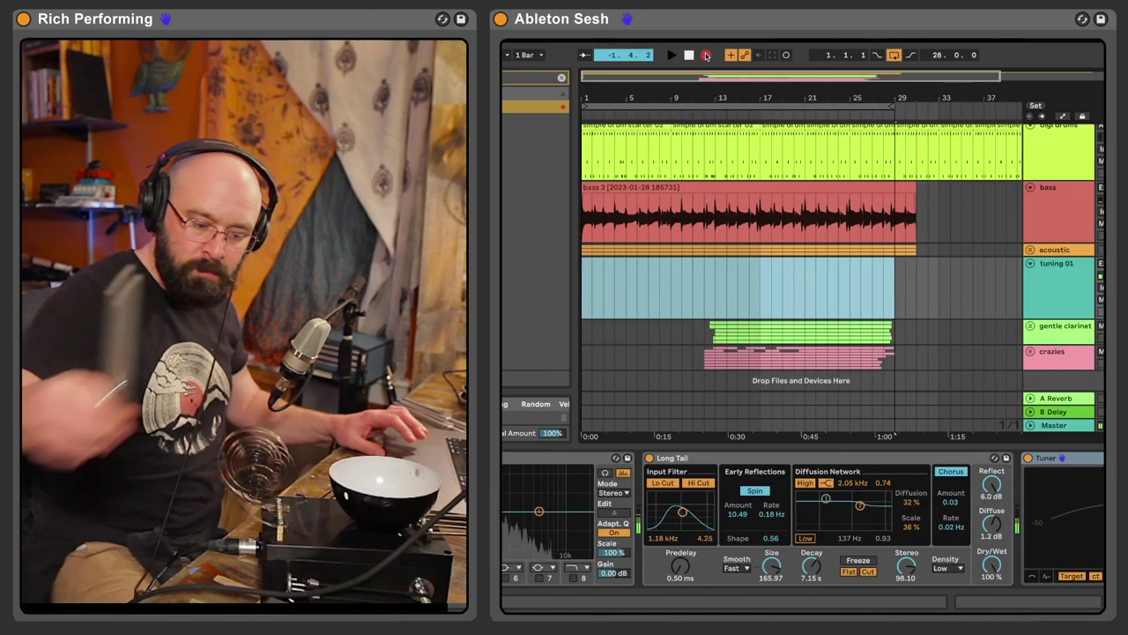
left_click(706, 55)
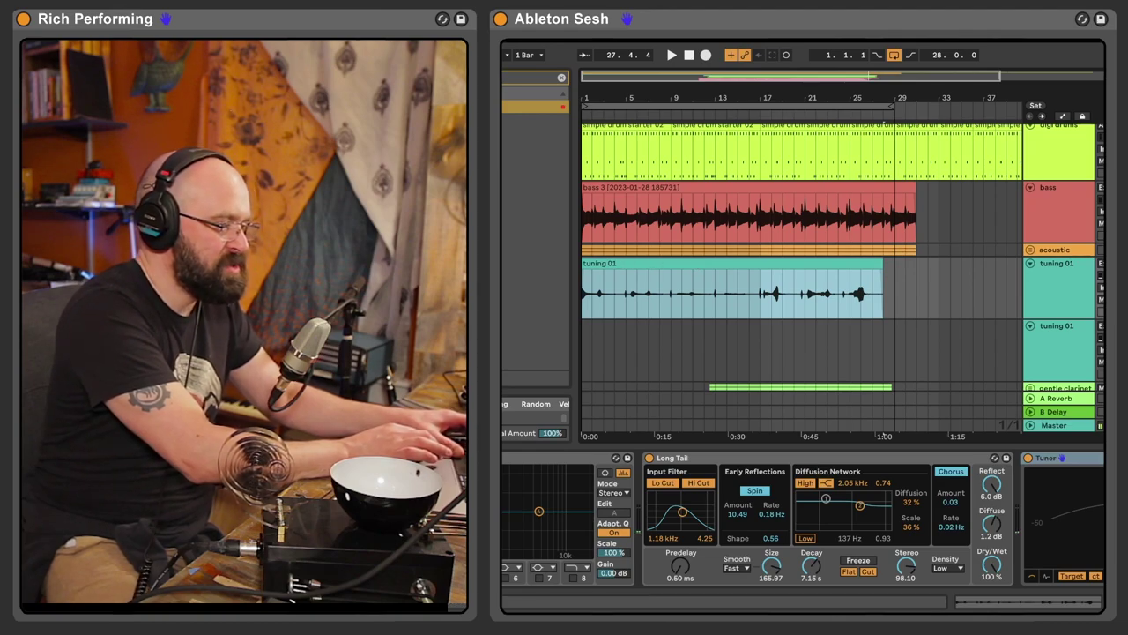
key("0")
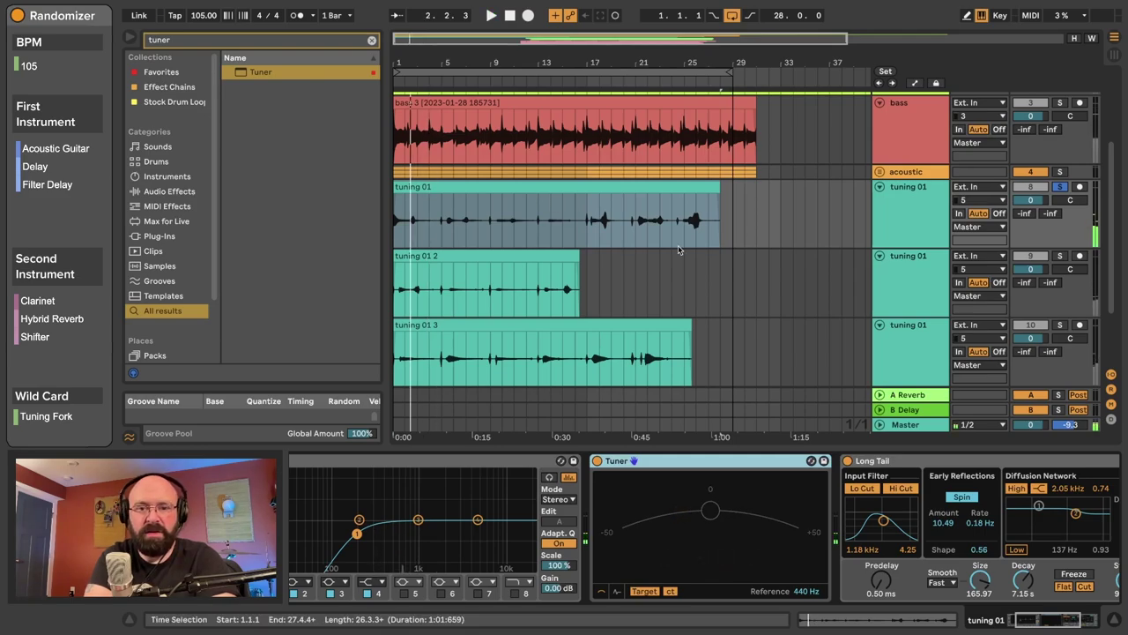
Inspect the first tuning 01 recording and its track's devices
double_click(590, 186)
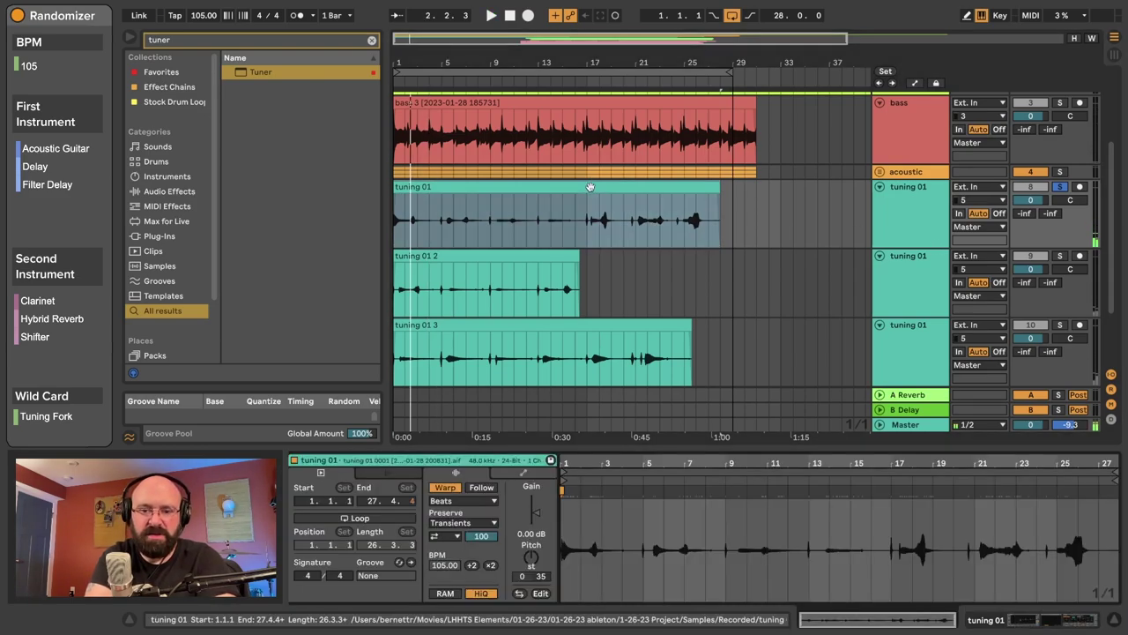
left_click(1041, 624)
key("space")
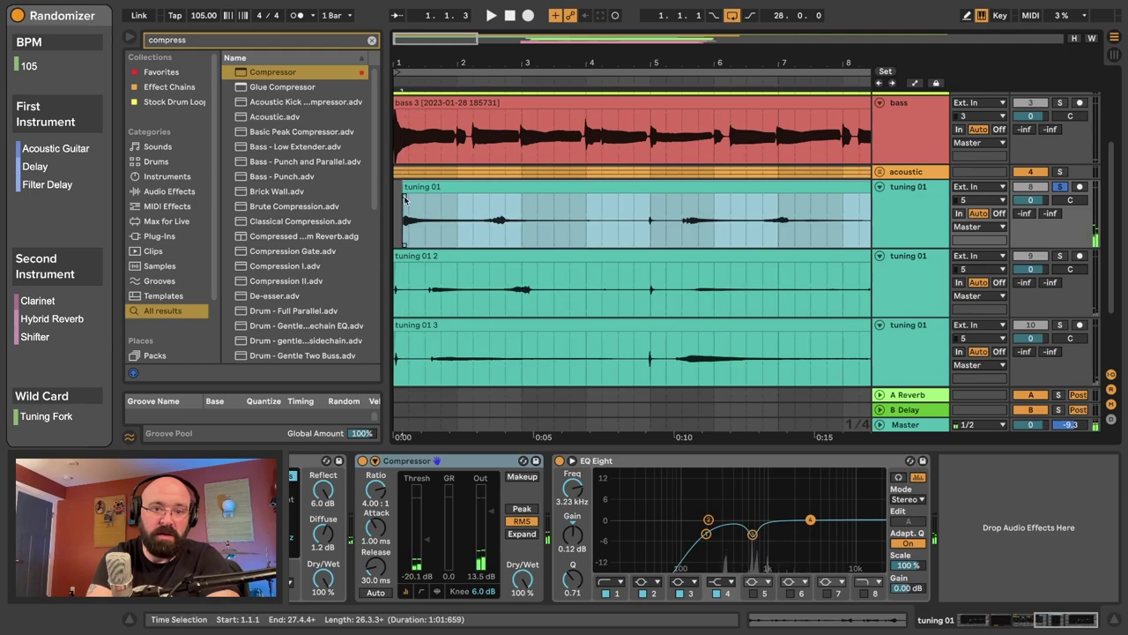
Add a short fade-in at the start of the first tuning 01 clip and cut out the gap in bar 2
left_click(406, 200)
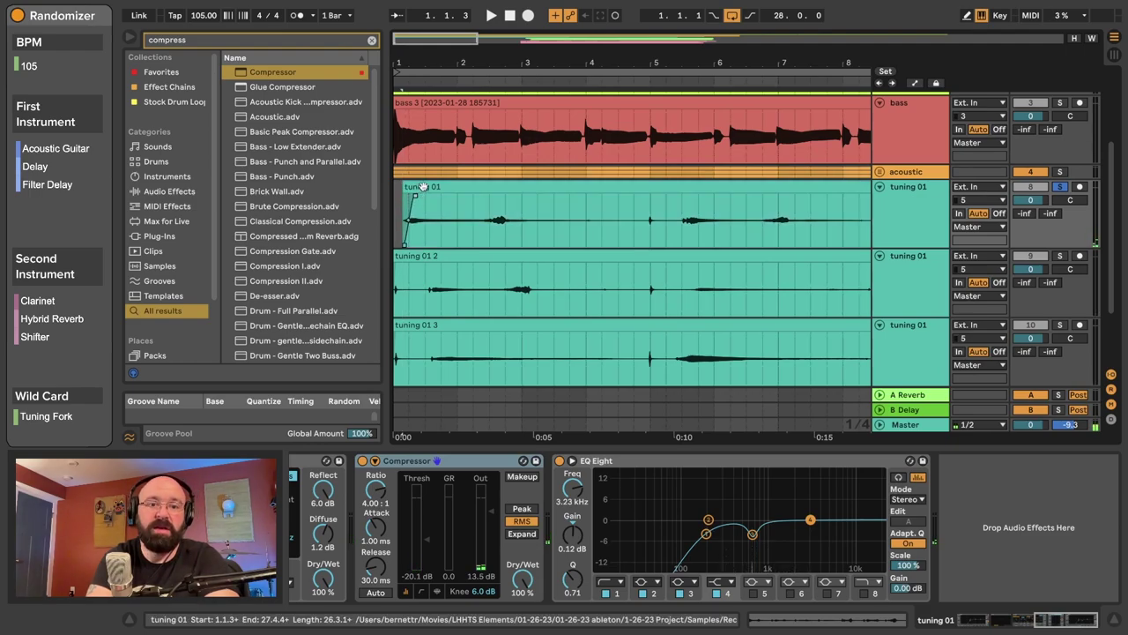
left_click(418, 198)
key("space")
left_click(489, 220)
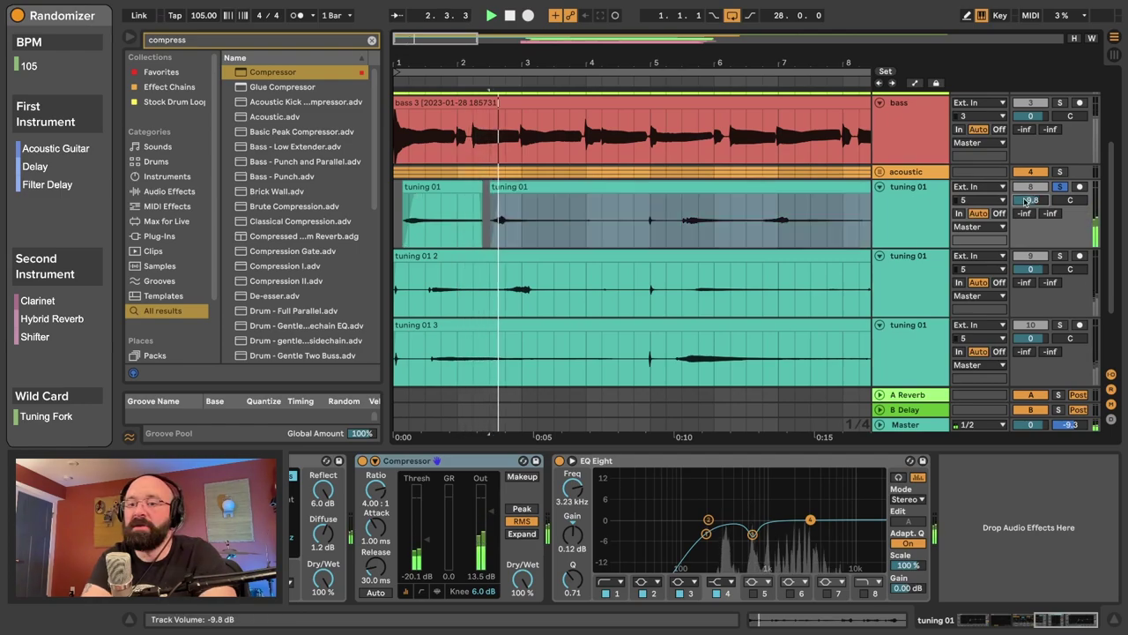
Lower the first tuning 01 track's volume to -10.9 dB and clear its audio from 4.4.1 to 5.3.1
left_click_drag(1024, 202, 1025, 212)
key("space")
key("space")
left_click(915, 216)
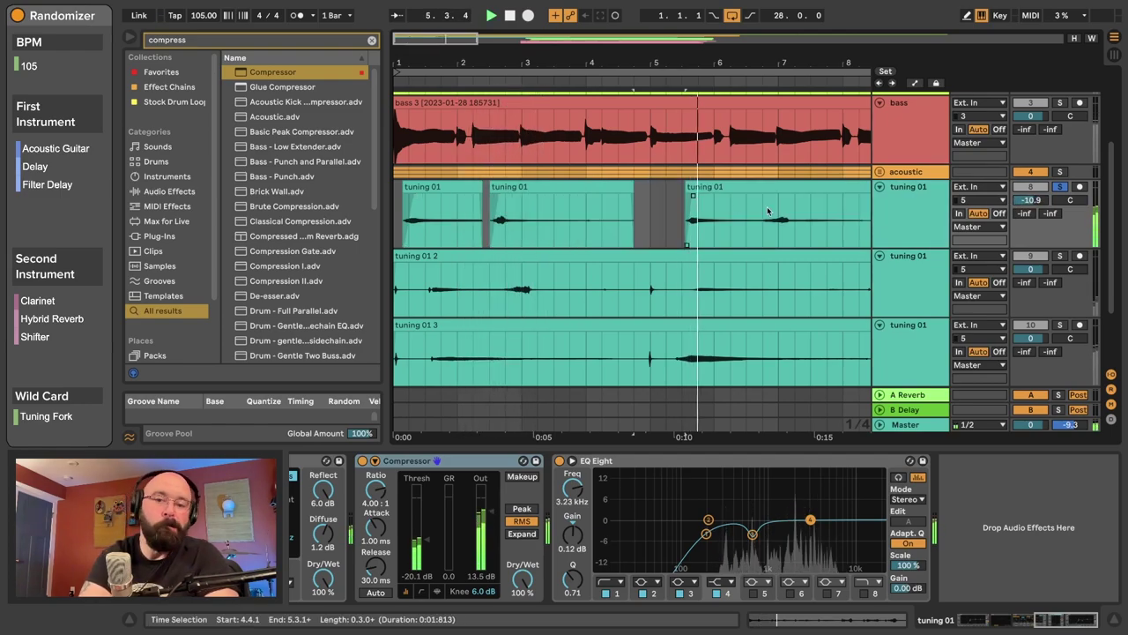
key("space")
left_click_drag(695, 71, 695, 53)
left_click(544, 187)
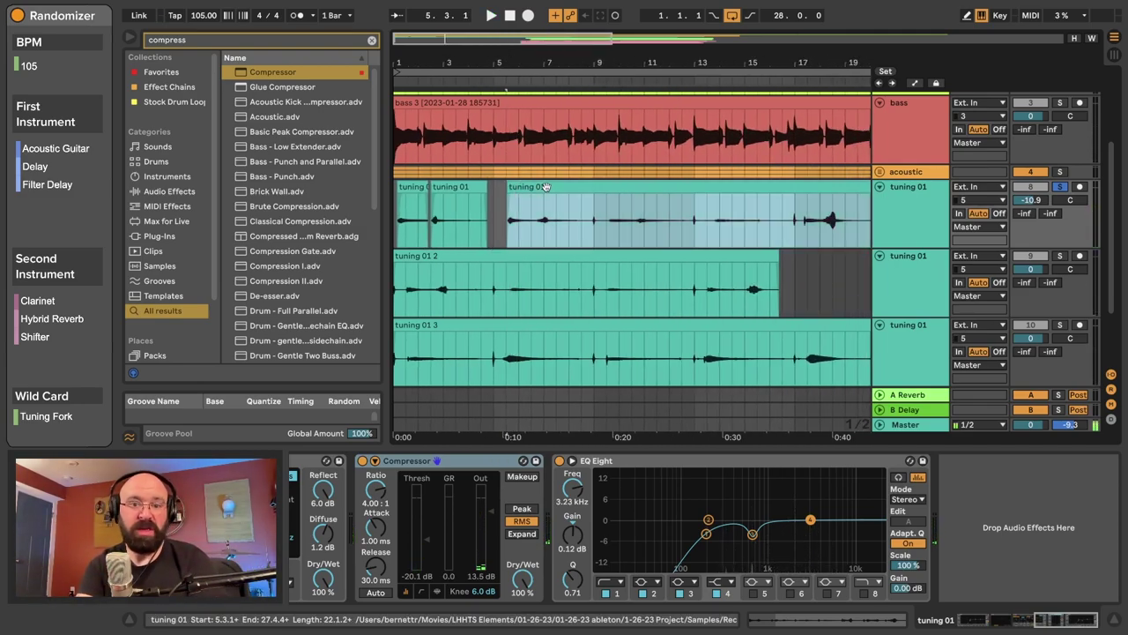
left_click_drag(513, 59, 513, 46)
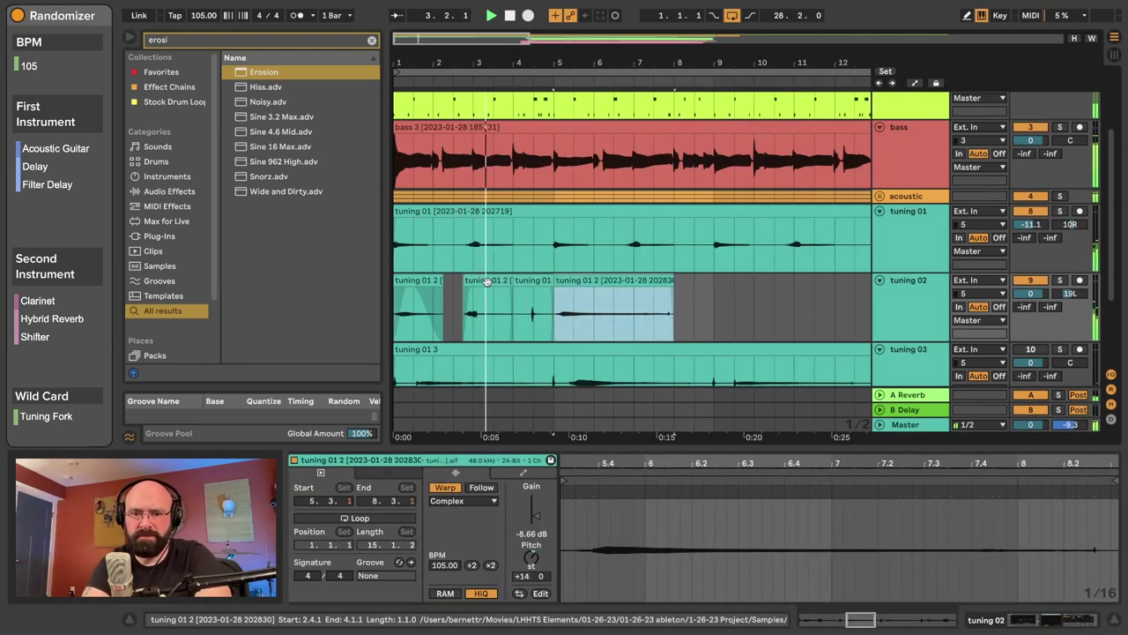
Shape a clip transposition envelope on the tuning 02 clip at bar 5, gliding from a raised pitch down to 0 st near 1.3
left_click(487, 281)
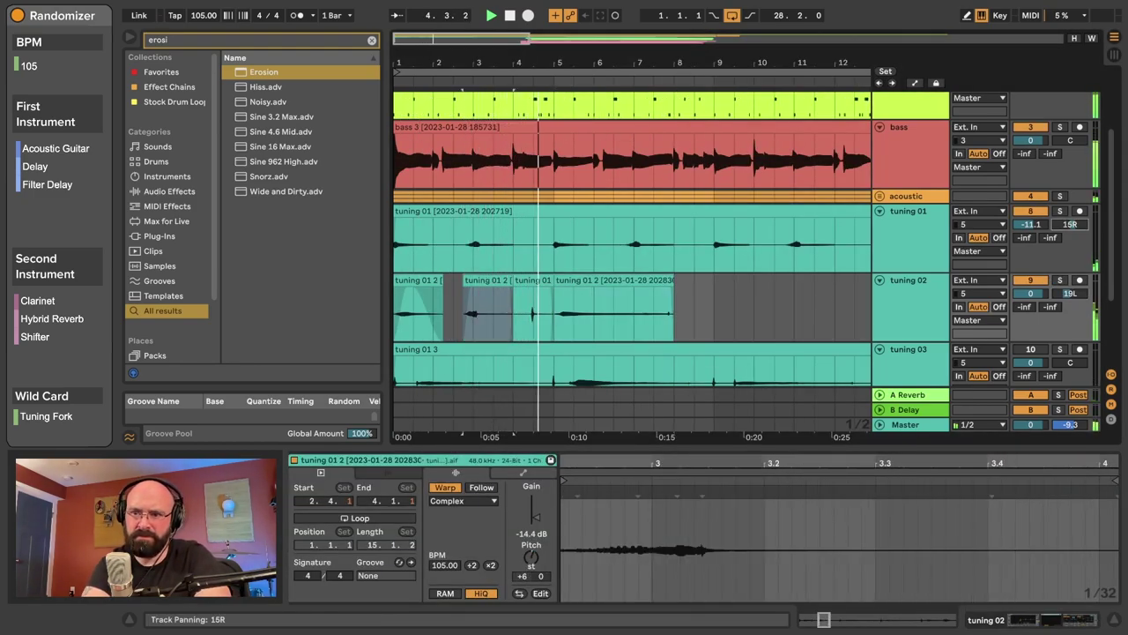
left_click(597, 294)
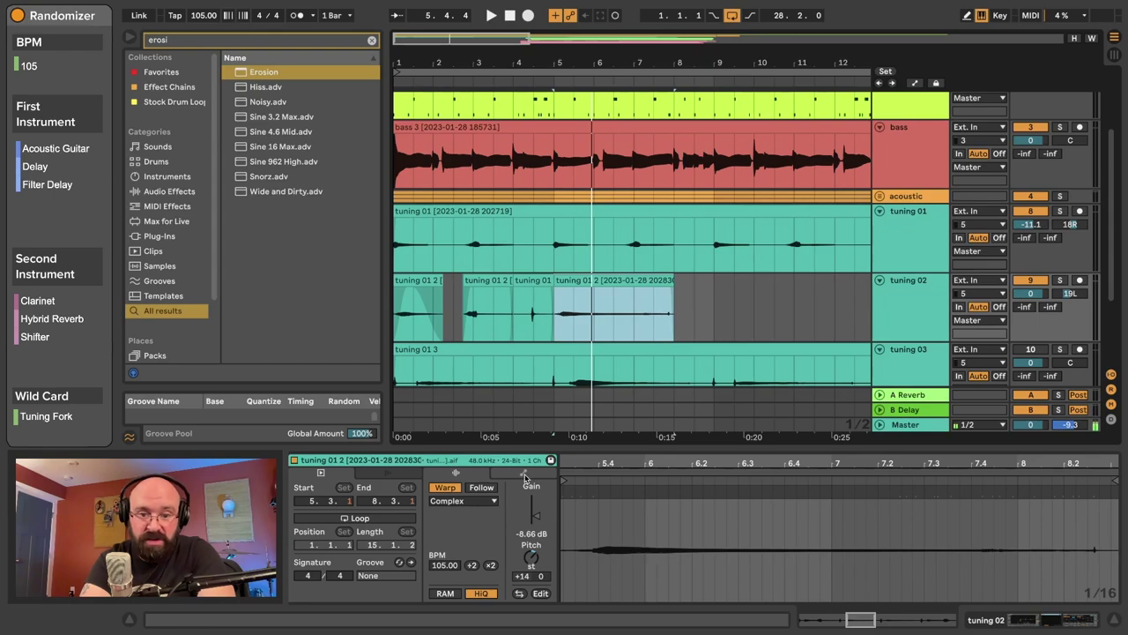
left_click(520, 474)
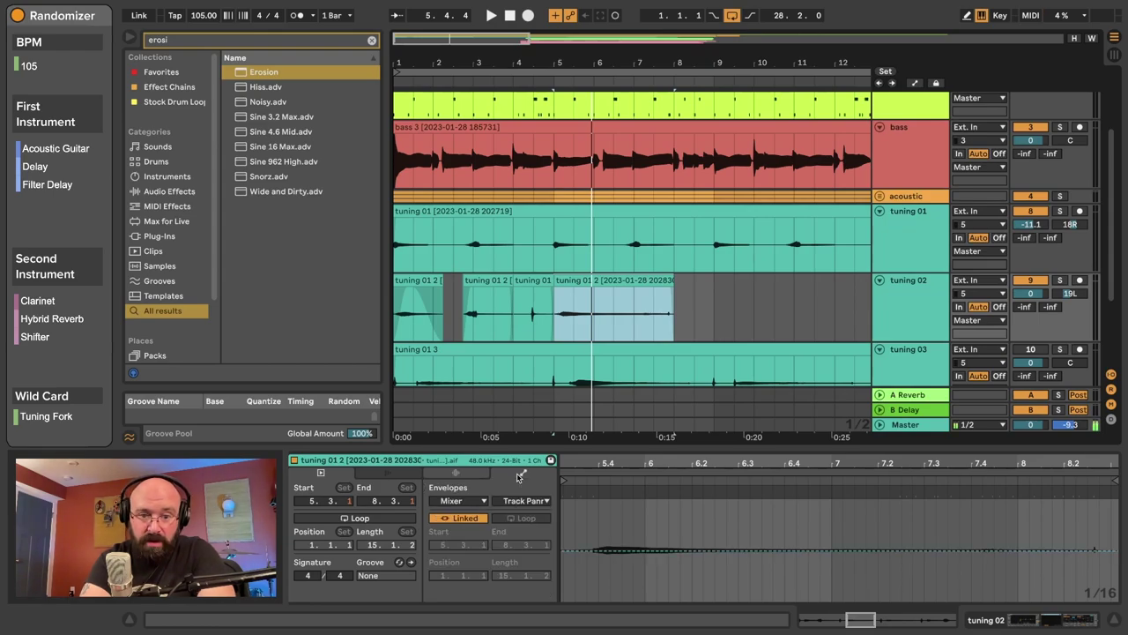
left_click(462, 500)
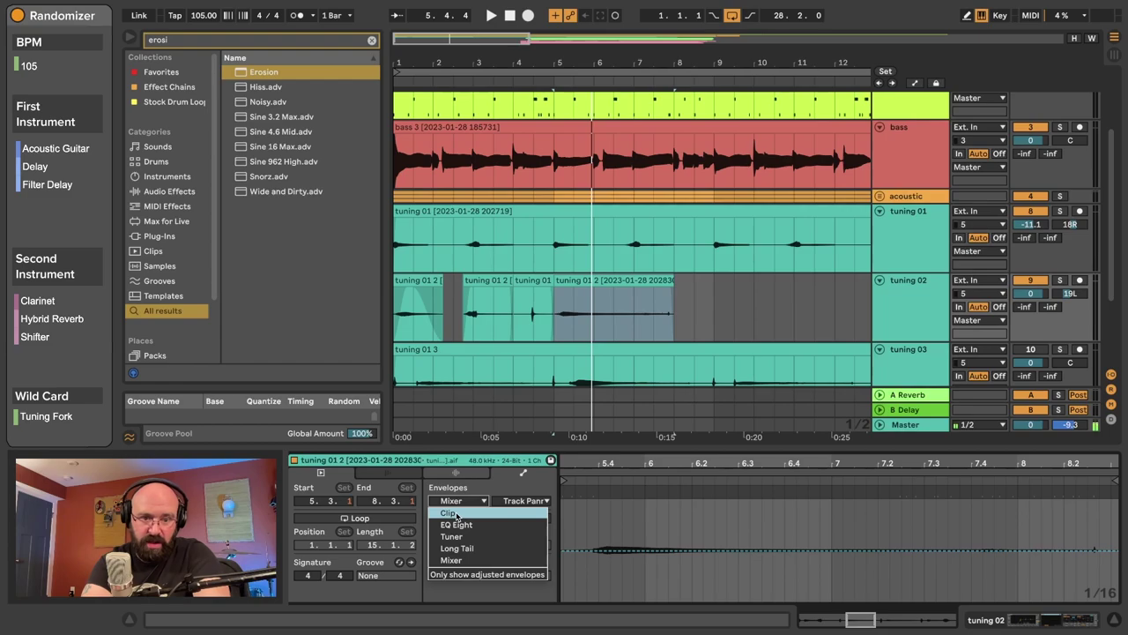
left_click(450, 513)
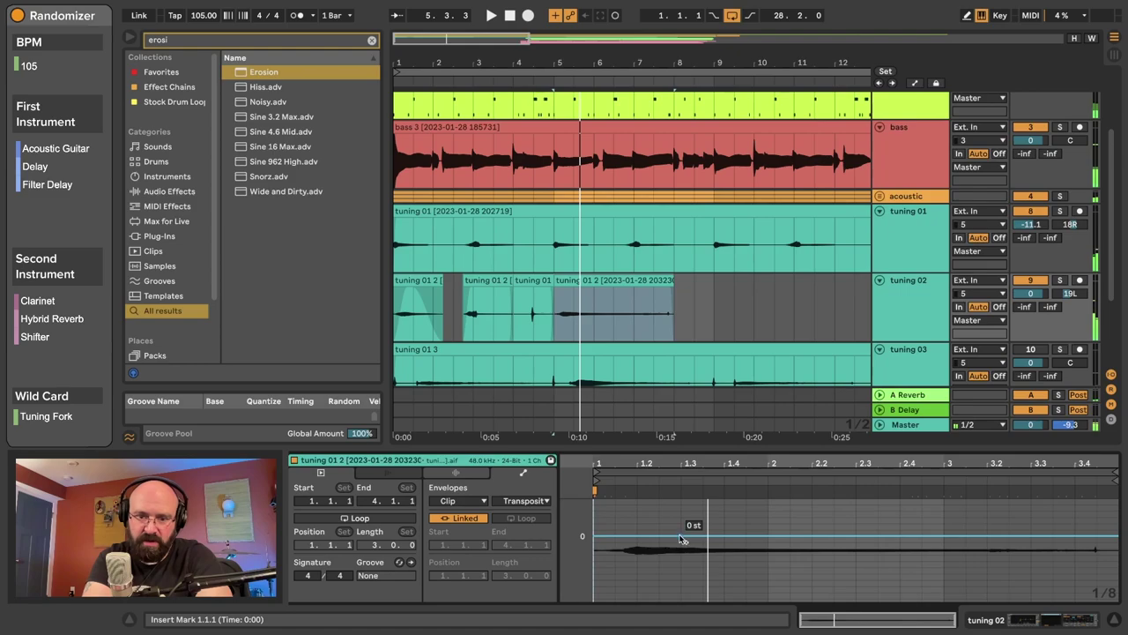
left_click(680, 537)
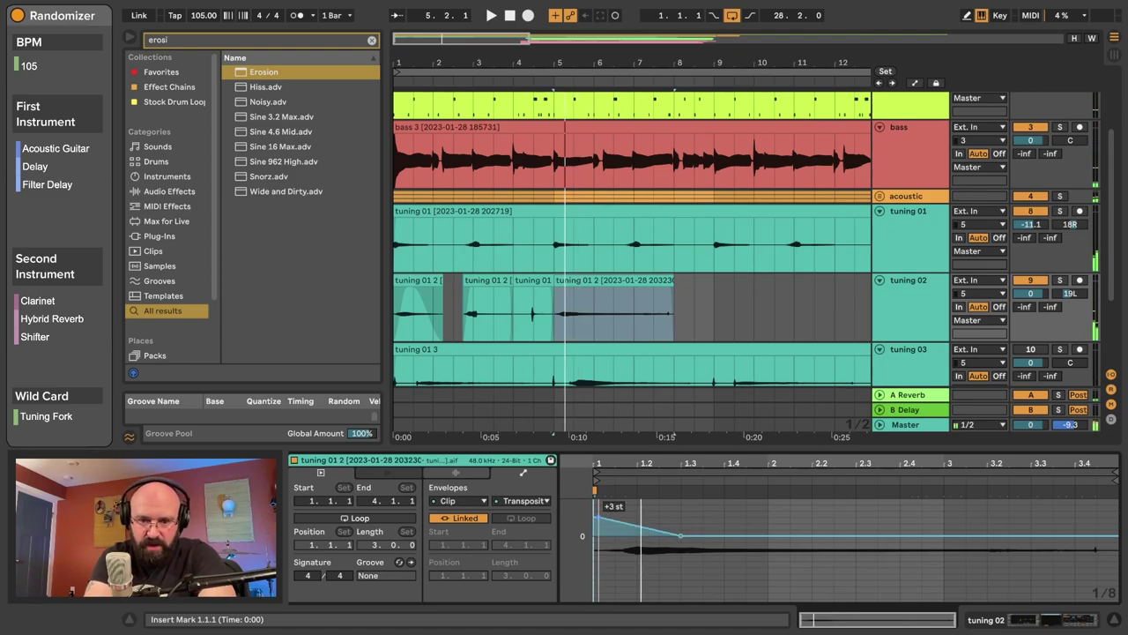
left_click_drag(594, 517, 594, 504)
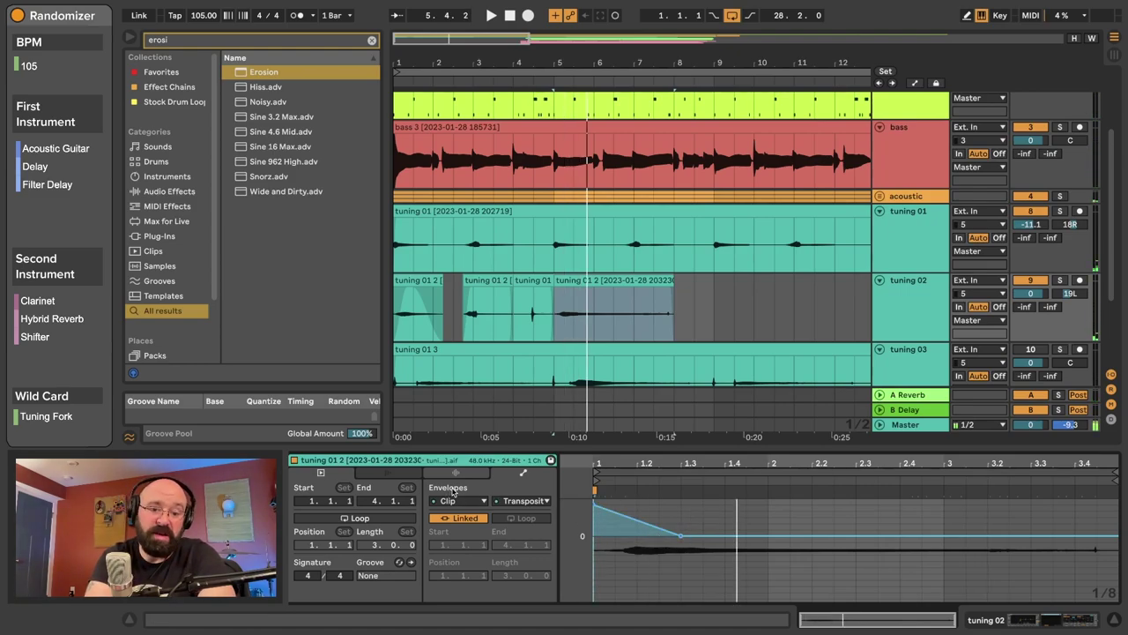
Set the warp mode of the tuning 02 clip at bar 5 to Complex and play it back
left_click(467, 474)
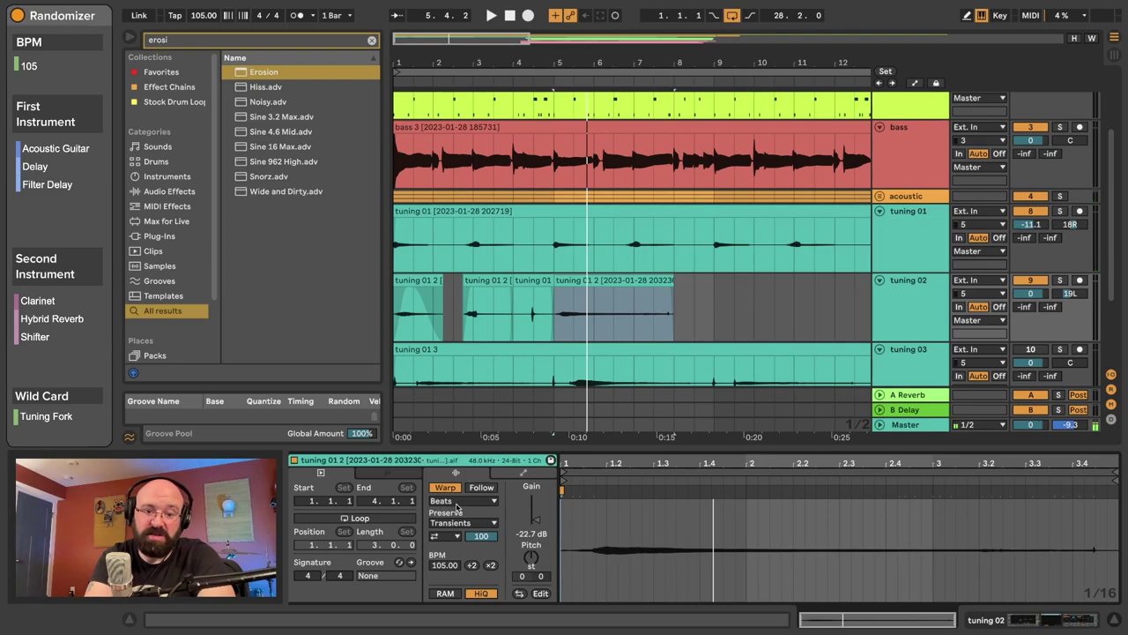
left_click(461, 500)
left_click(467, 558)
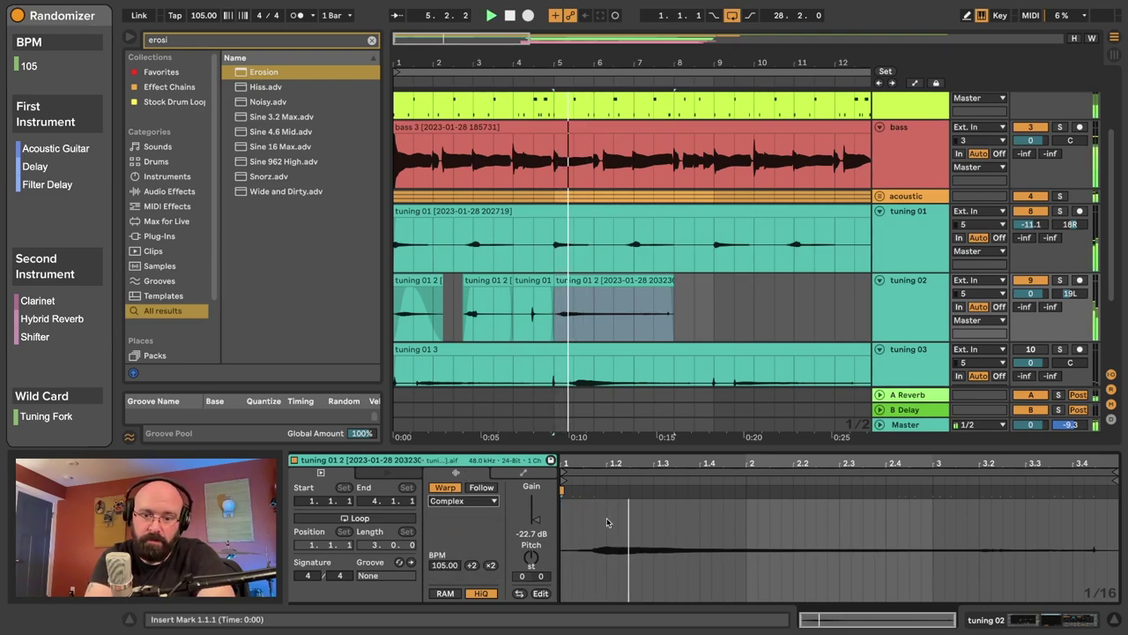
key("space")
Set the warp mode of the short pitch-bent tuning 02 clip before bar 4 to Complex
left_click(586, 280)
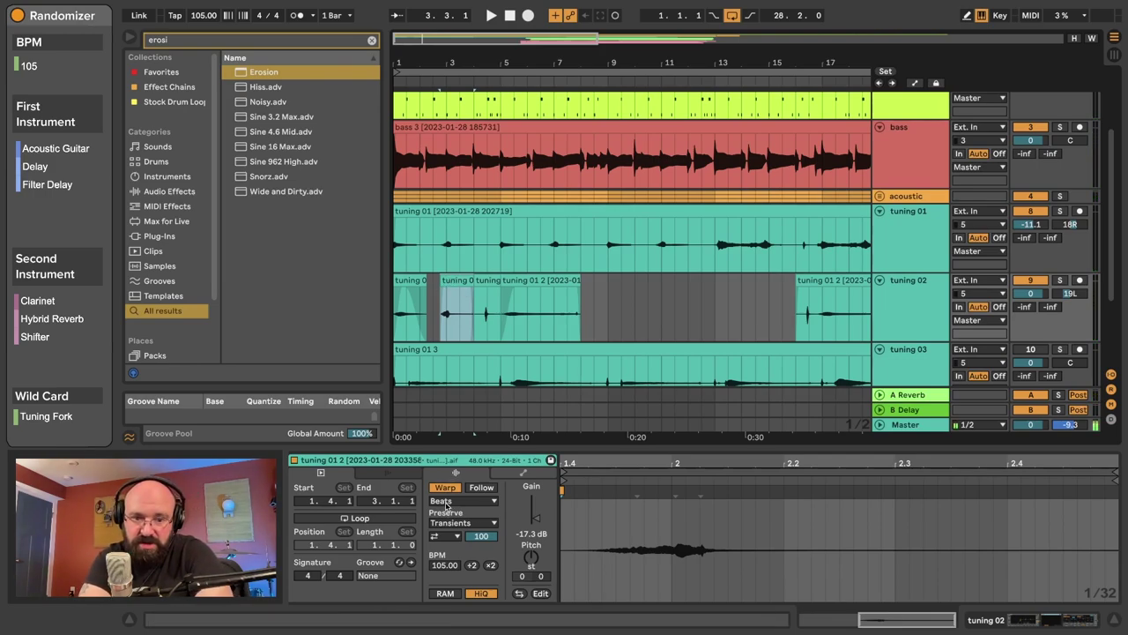
left_click(447, 500)
left_click(456, 563)
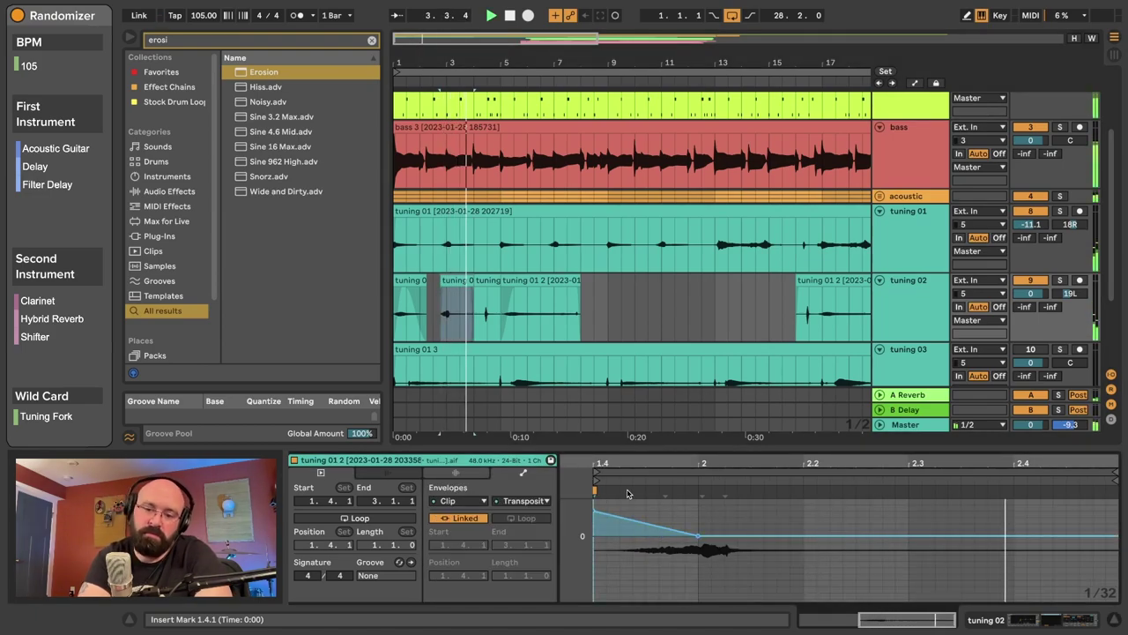
Select the looped range from 1.1.1 to 29.3.1 and review the tuning 01 and tuning 02 tracks during playback
key("ctrl+a")
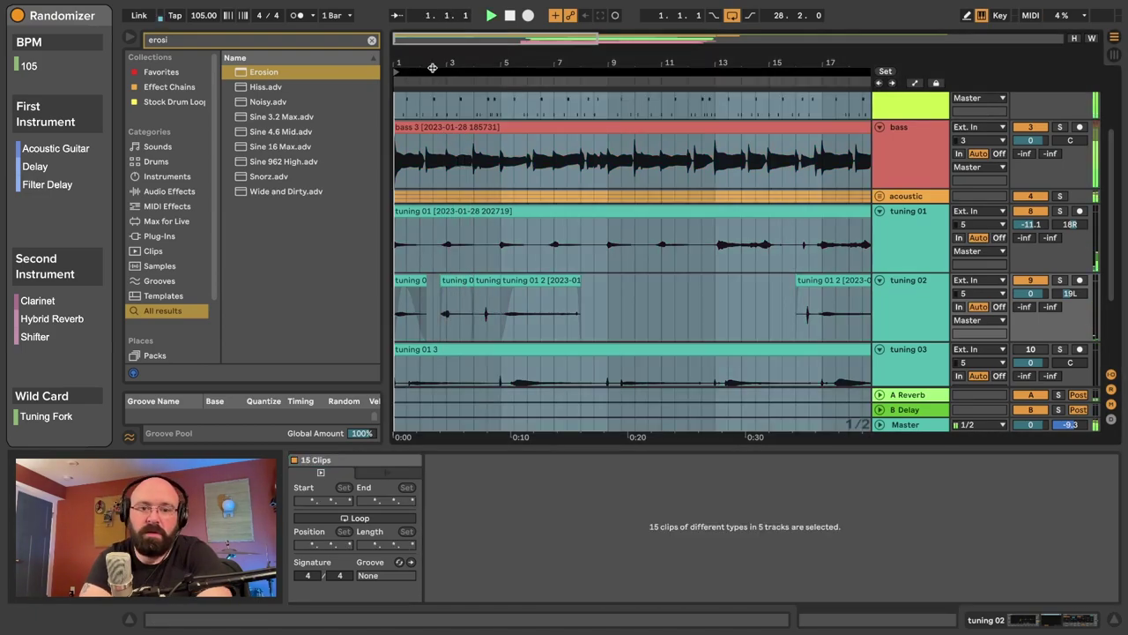
left_click(913, 225)
left_click(917, 305)
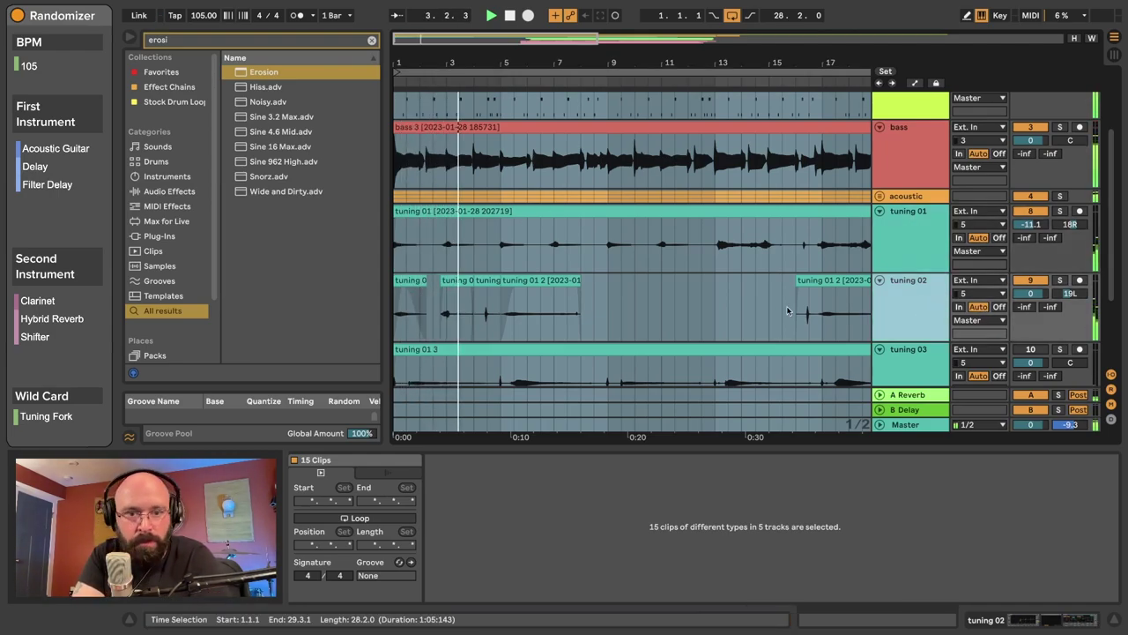
left_click_drag(526, 64, 517, 64)
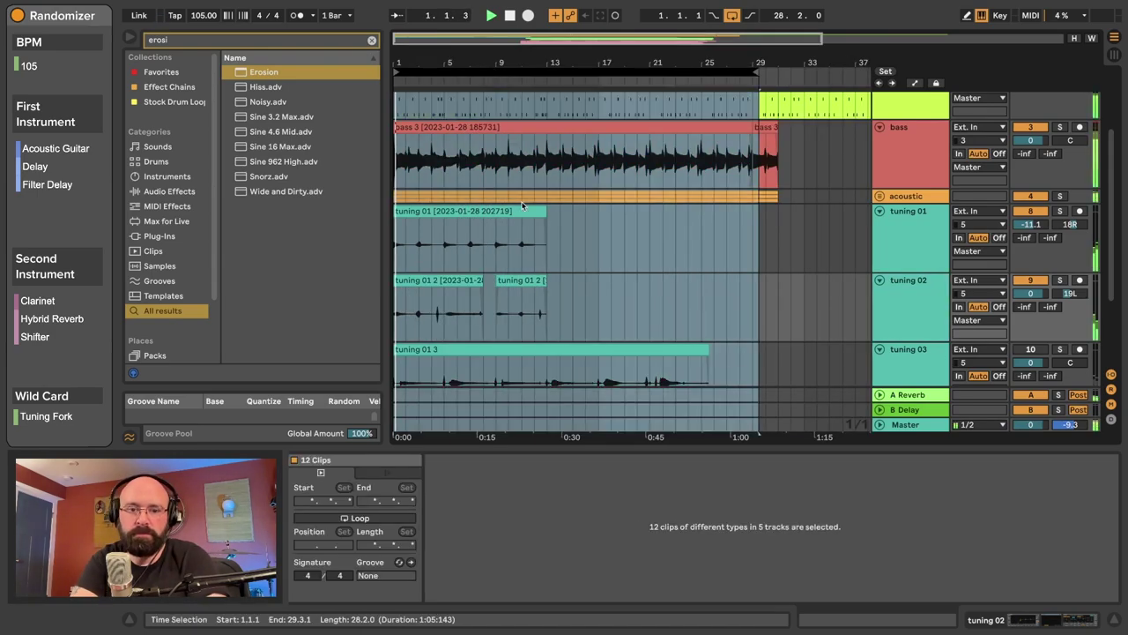
scroll(887, 264, "down", 3)
Delete the tuning 03 track
left_click(898, 303)
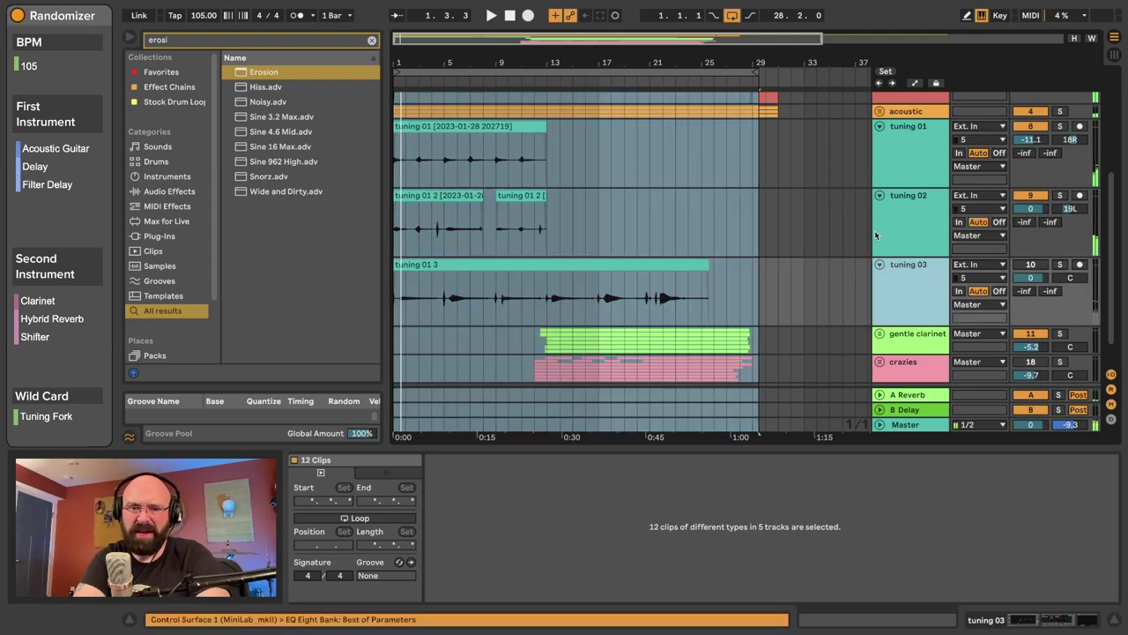
left_click(778, 260)
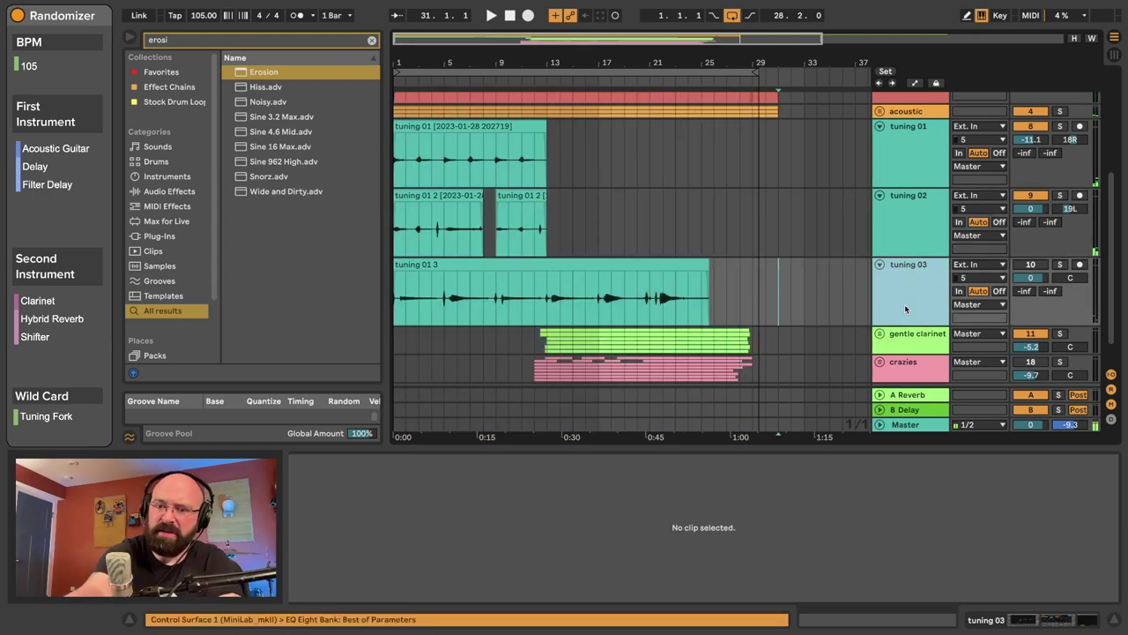
key("Delete")
Play the looped arrangement from 1.1.1 to 29.3.1 and look over the drum, bass, acoustic and tuning tracks
key("ctrl+a")
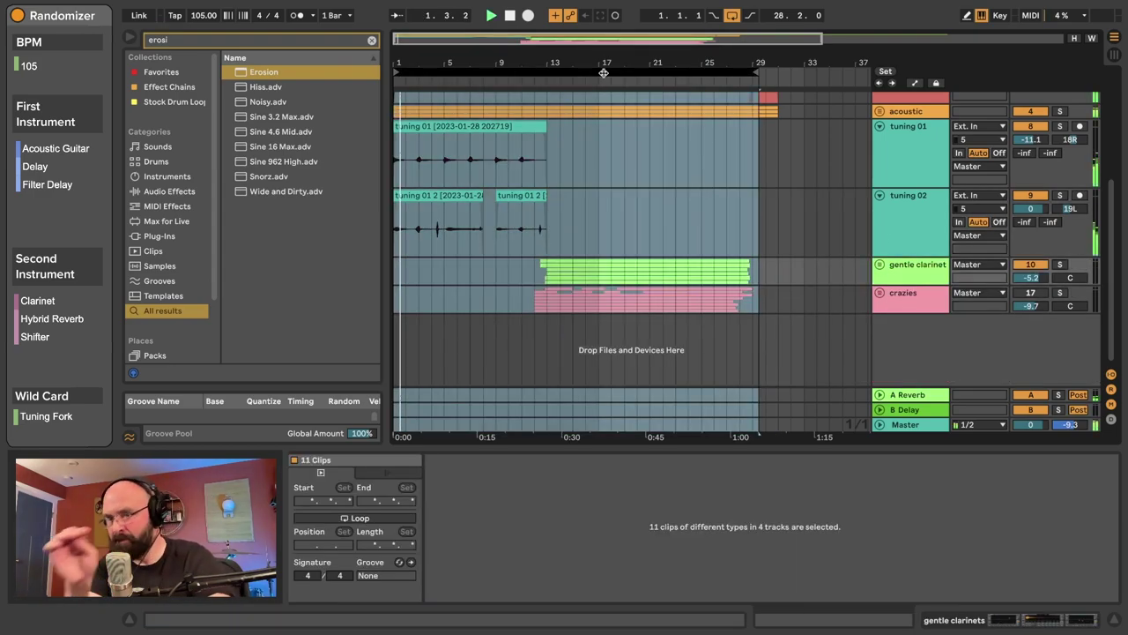
scroll(763, 198, "up", 4)
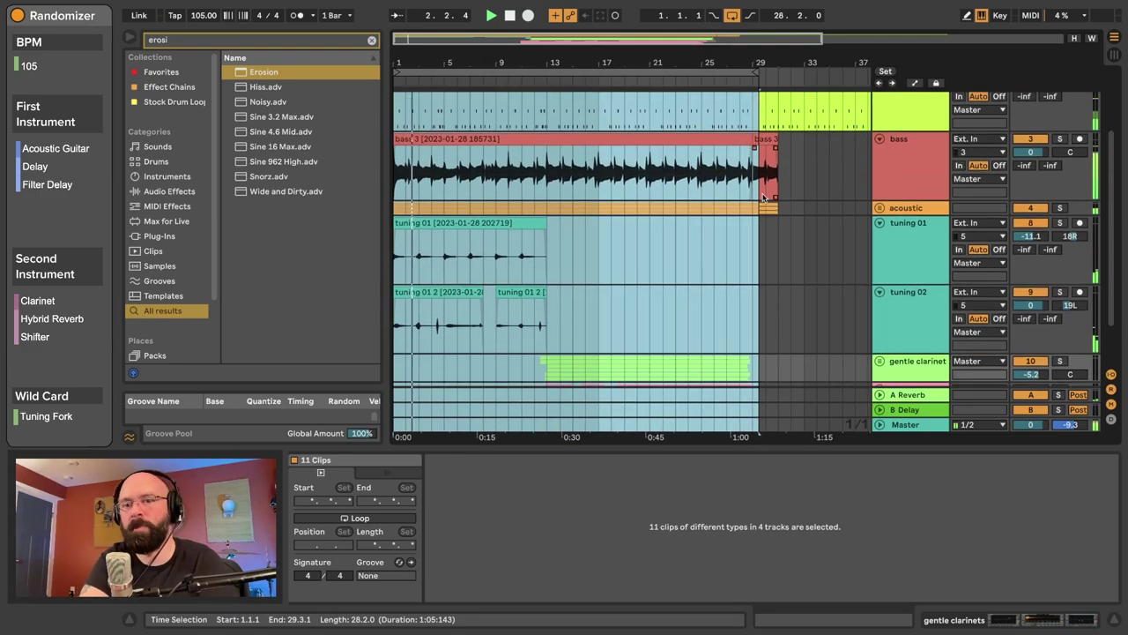
scroll(893, 206, "up", 3)
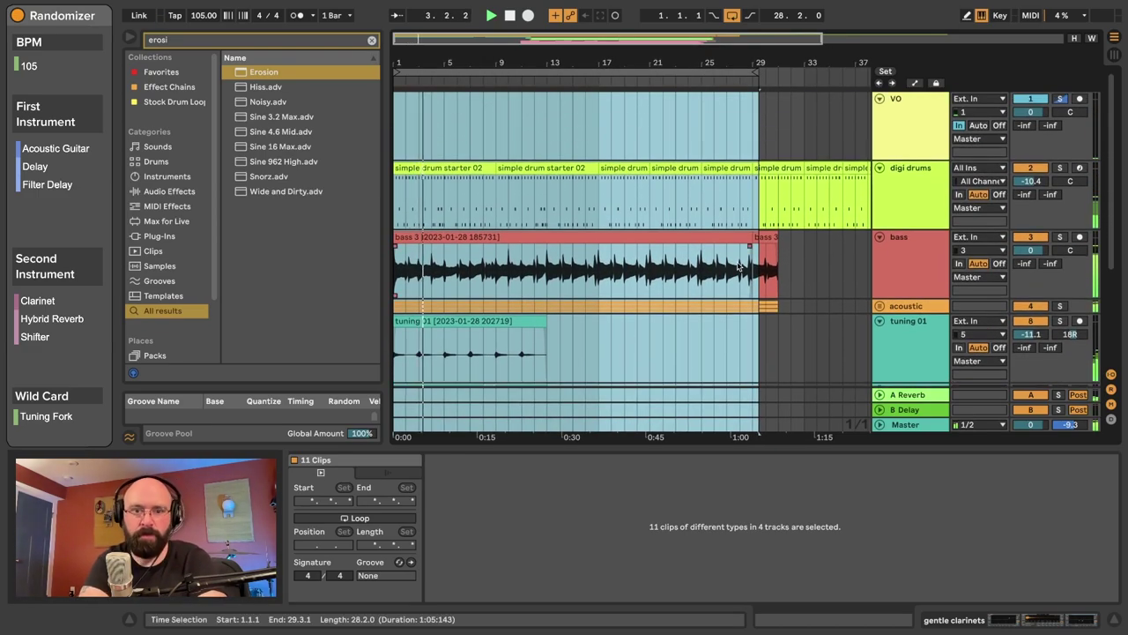
Insert a new audio track below the digi drums track and group the two snaps tracks
scroll(876, 155, "down", 1)
left_click(899, 169)
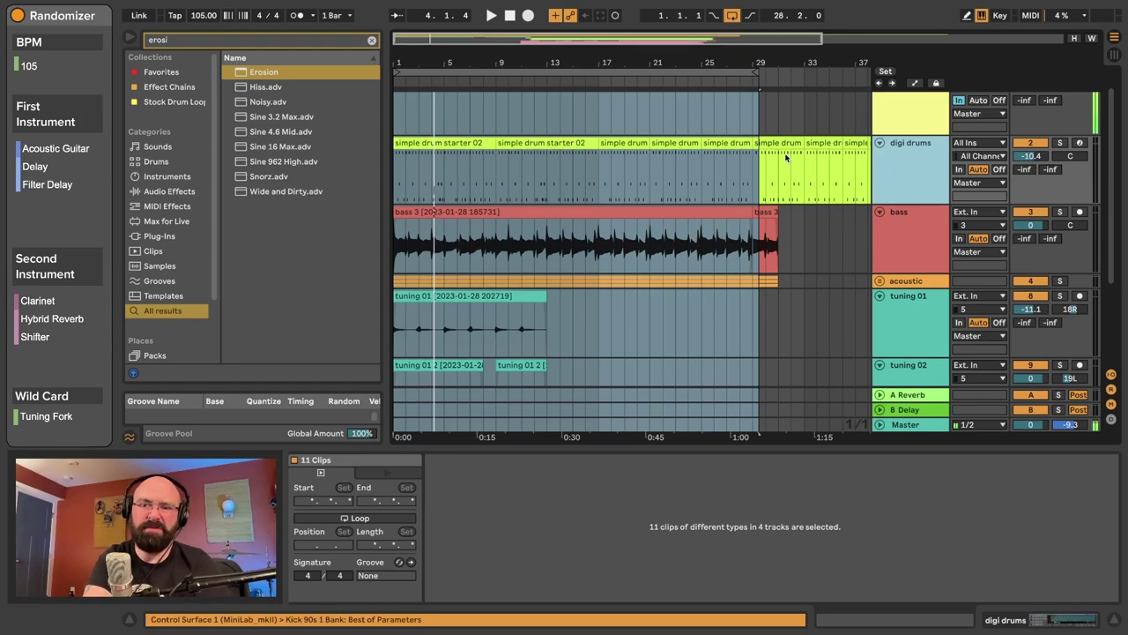
left_click(787, 157)
left_click_drag(758, 167, 703, 168)
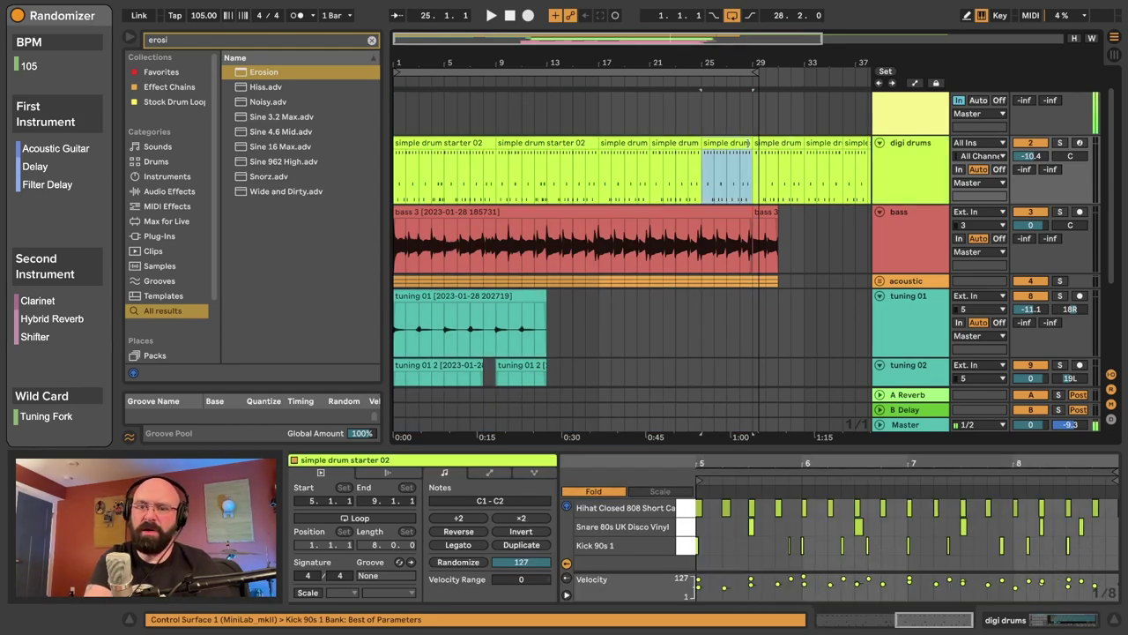
left_click(734, 72)
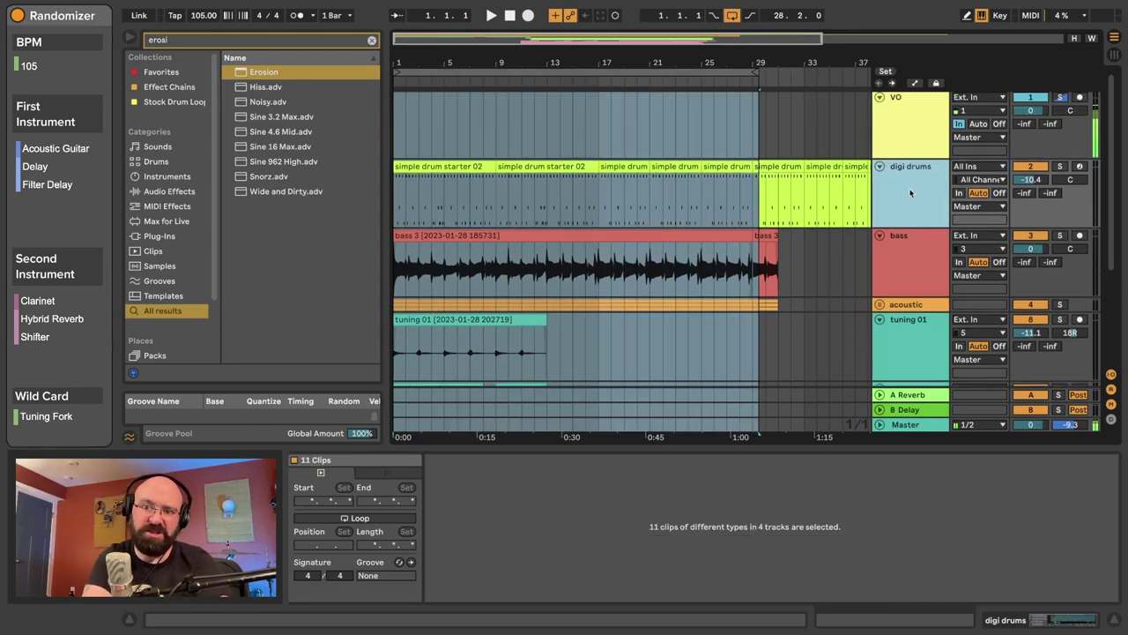
key("super+t")
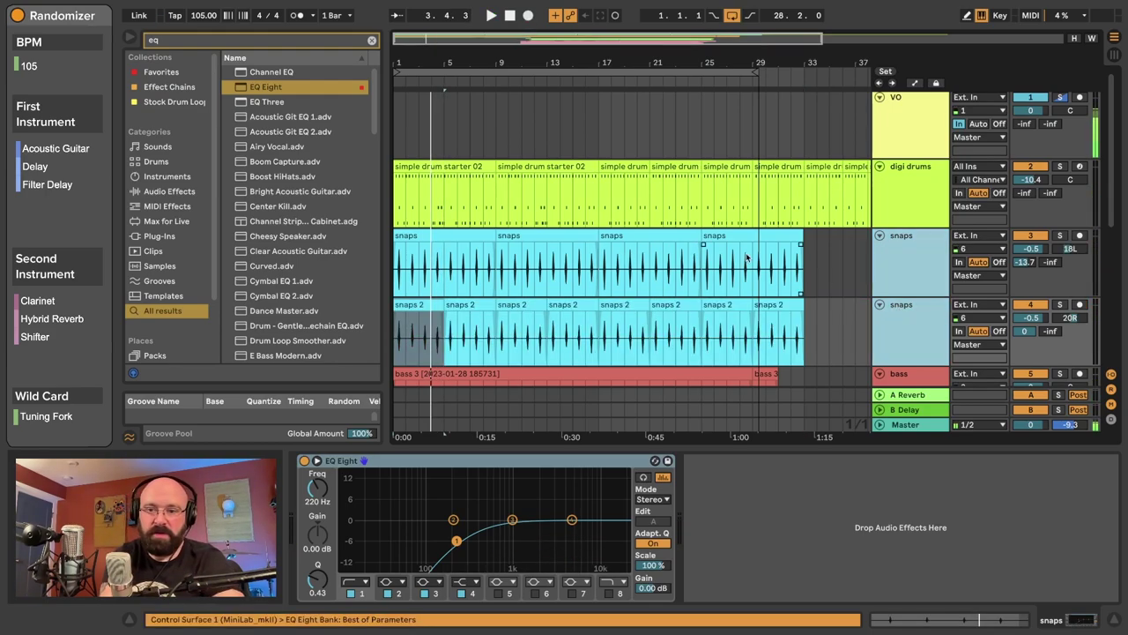
key("ctrl+g")
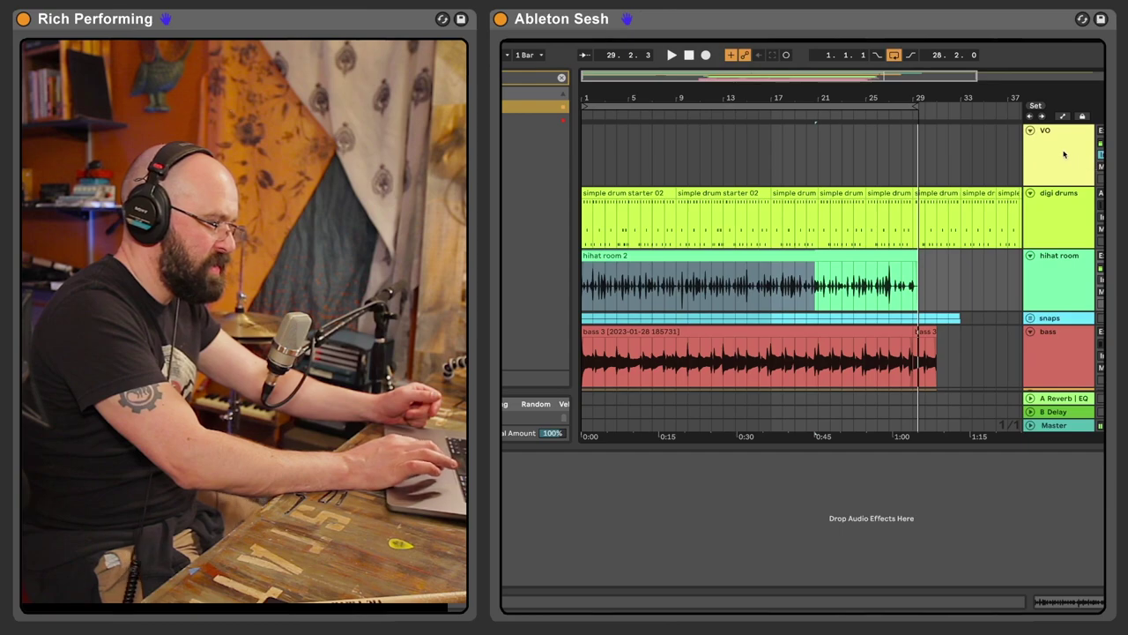
Select the hihat room 2 clip and play the arrangement with it
left_click(1063, 154)
left_click(802, 257)
key("space")
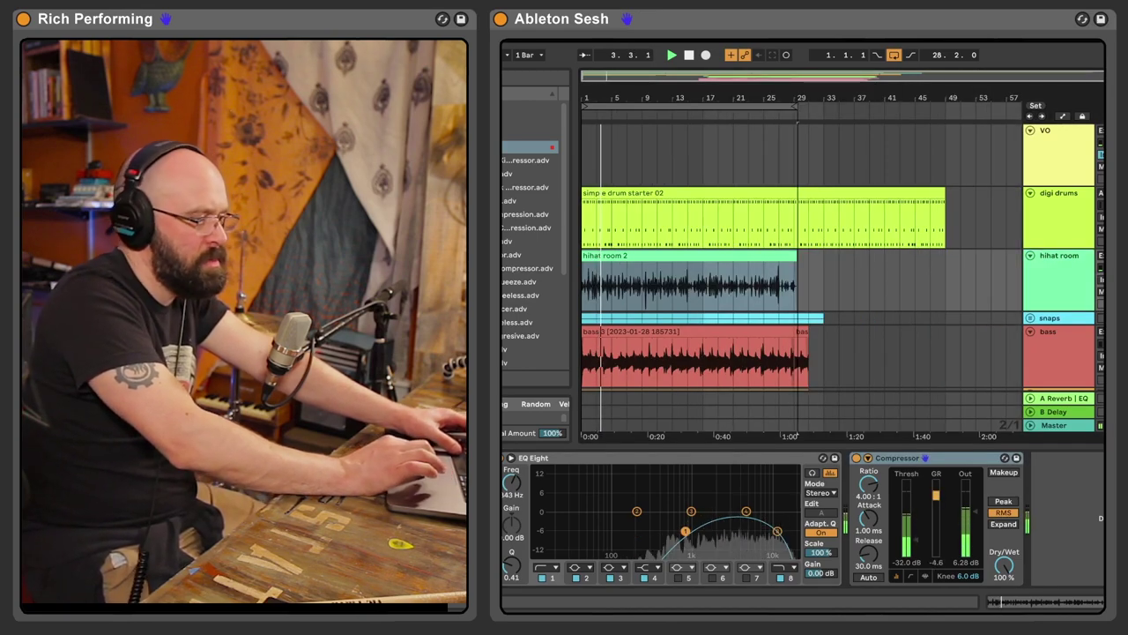
Insert a new audio track below the hihat room track and lower the Compressor threshold on the tambo track
left_click(1062, 213)
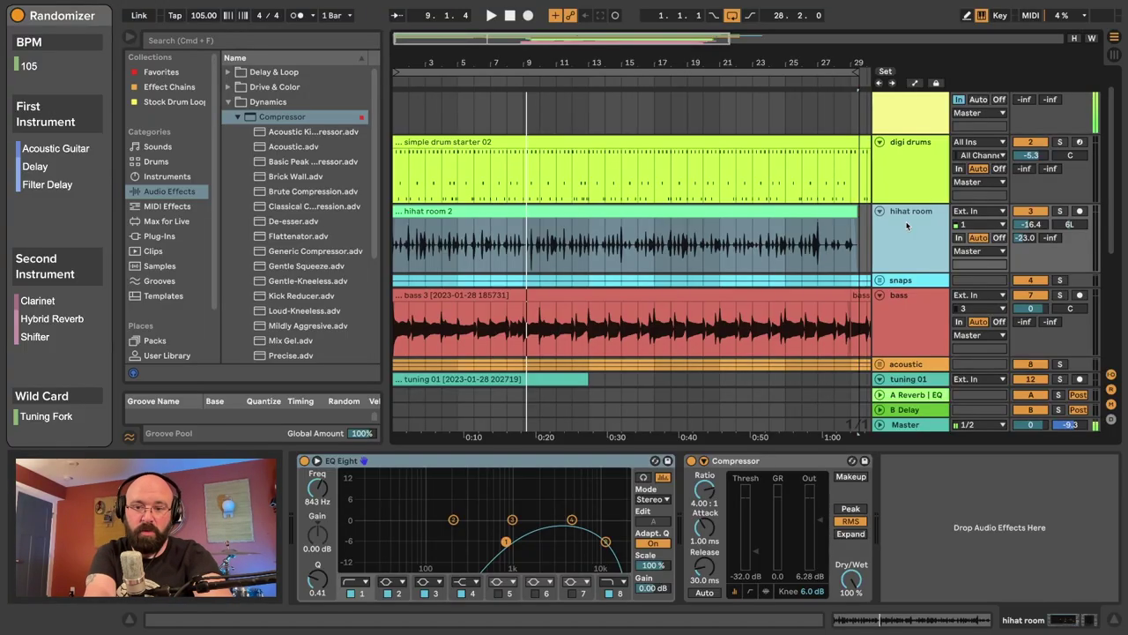
key("super+t")
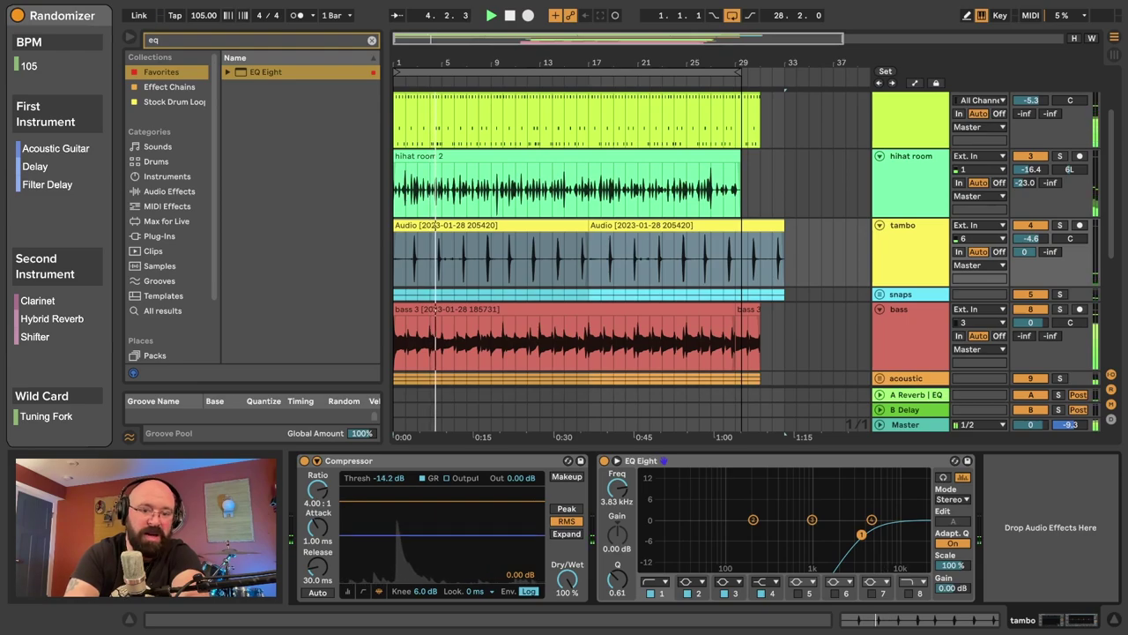
left_click_drag(488, 535, 489, 540)
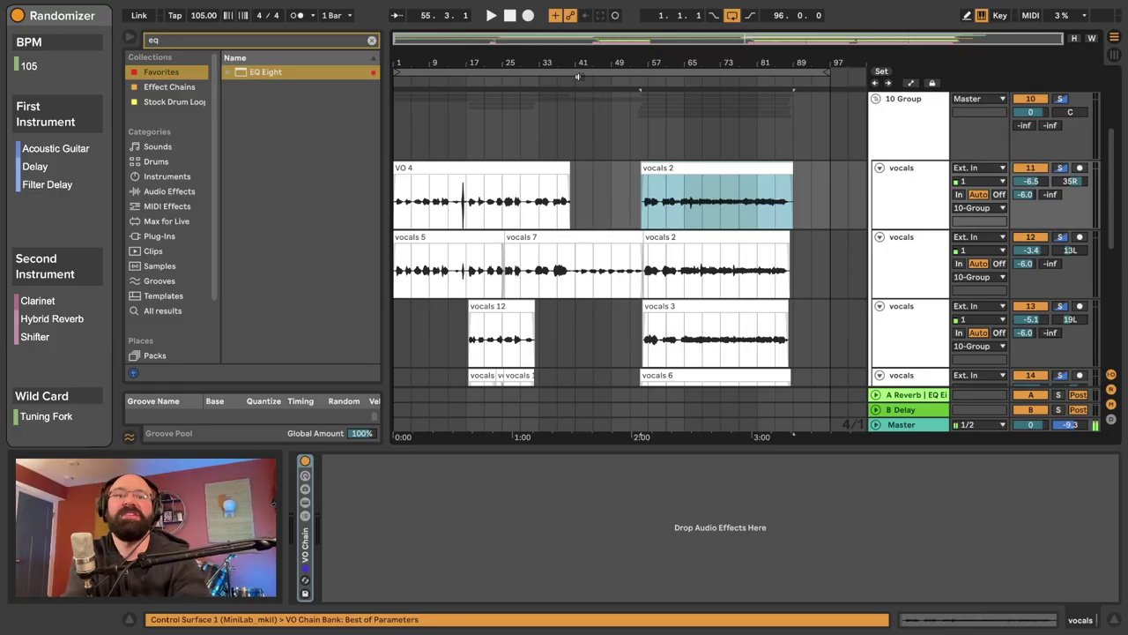
Look over the vocals, acoustic, snaps and bass tracks in the opening bars of the arrangement during playback
scroll(567, 81, "down", 2)
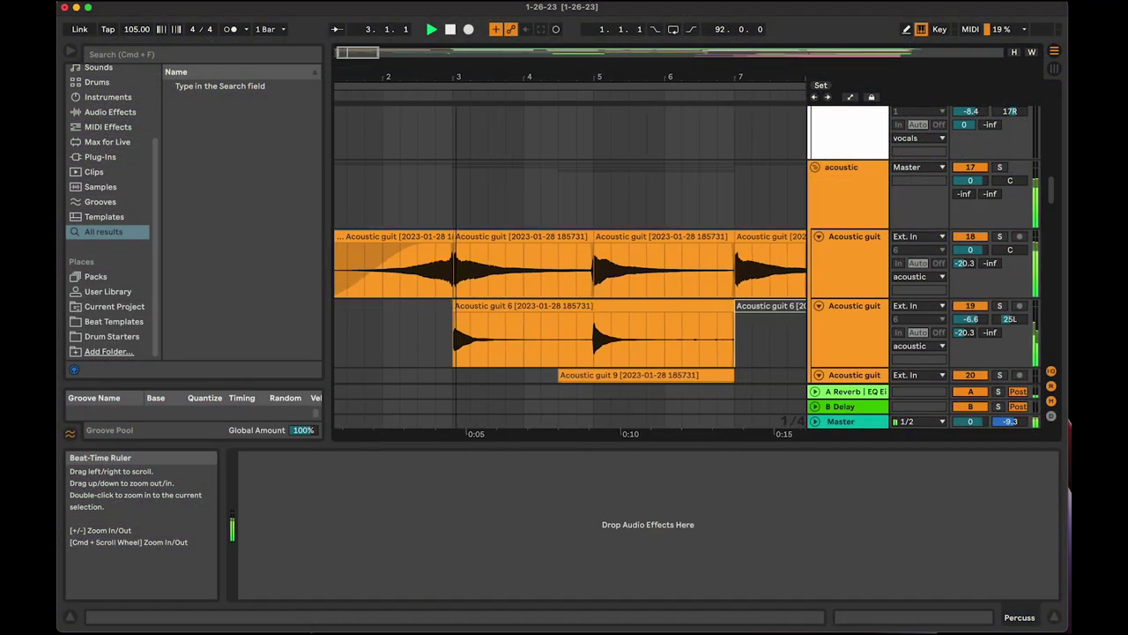
left_click_drag(456, 77, 457, 36)
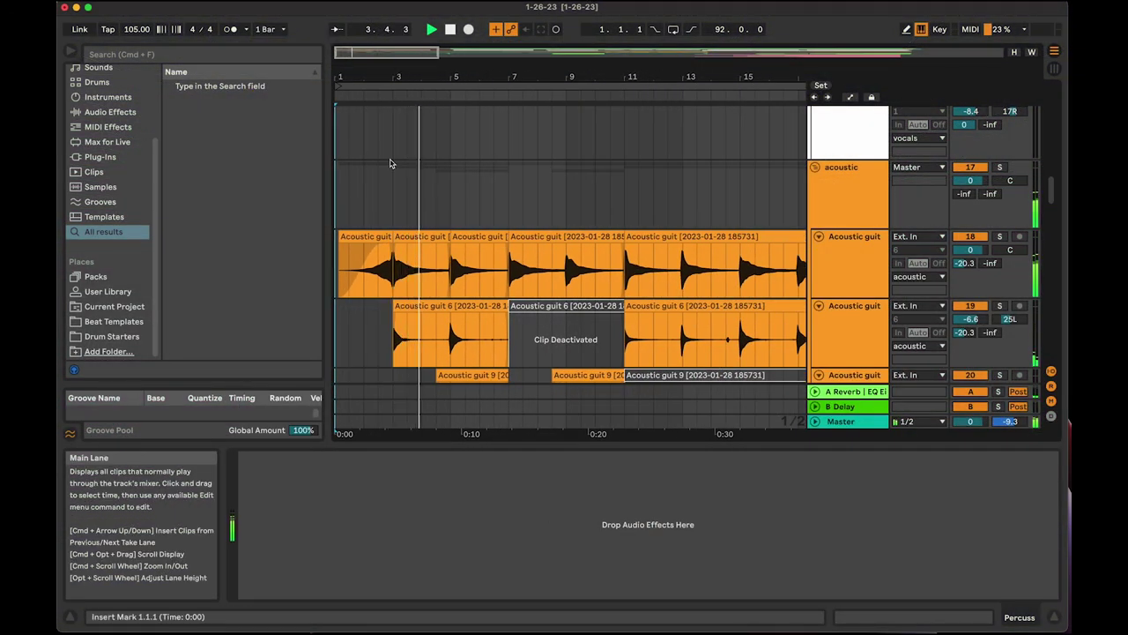
scroll(391, 163, "up", 10)
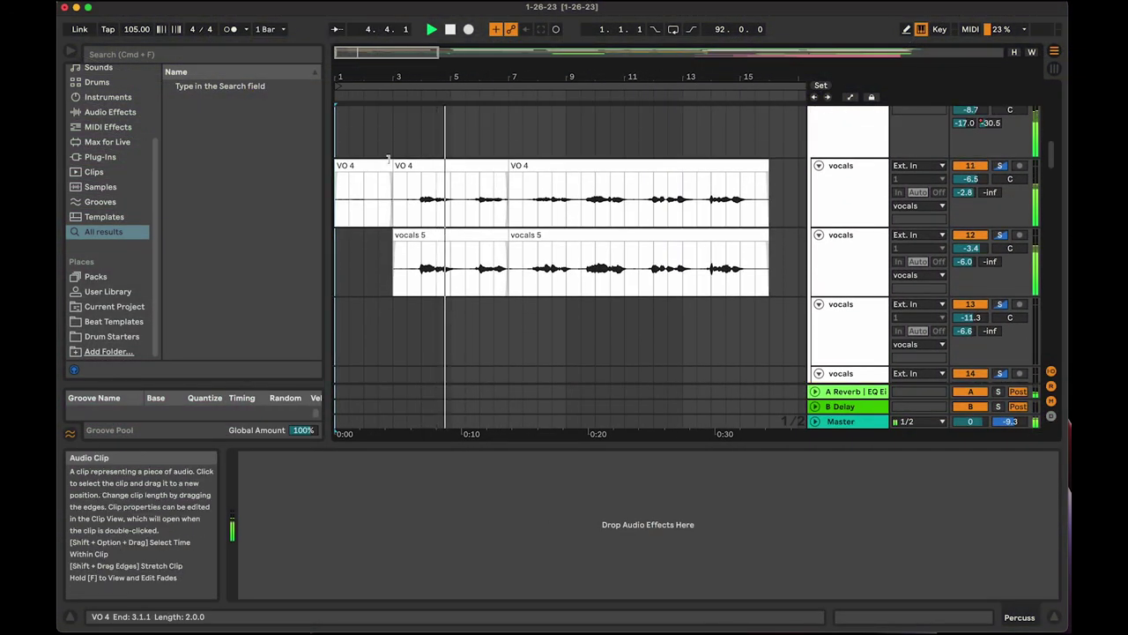
key("minus")
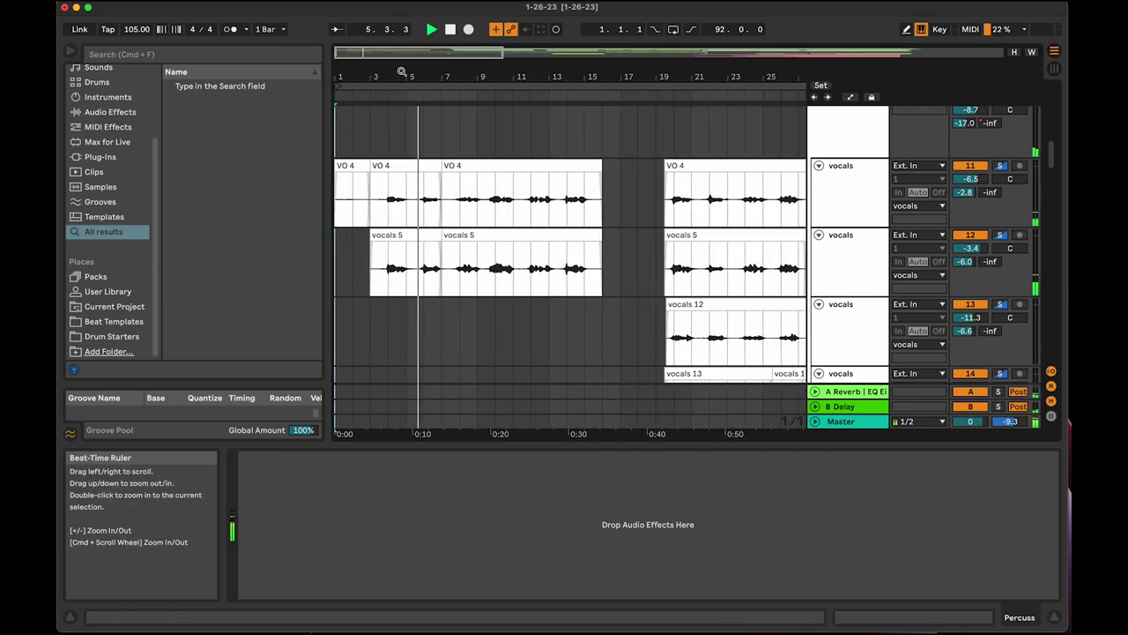
scroll(424, 204, "down", 3)
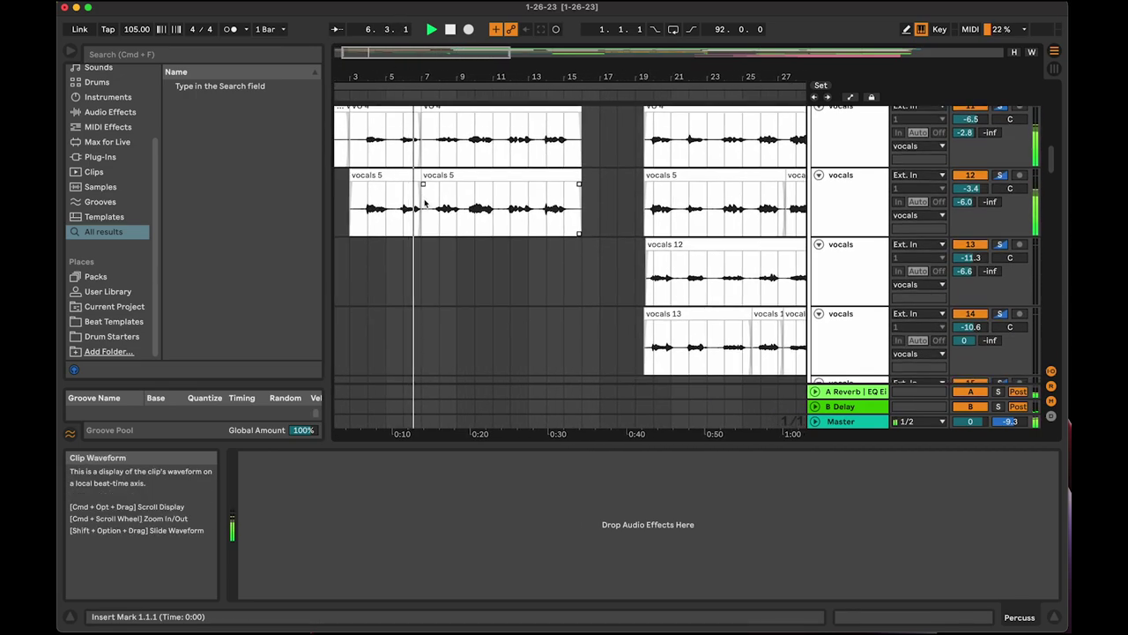
scroll(424, 204, "up", 5)
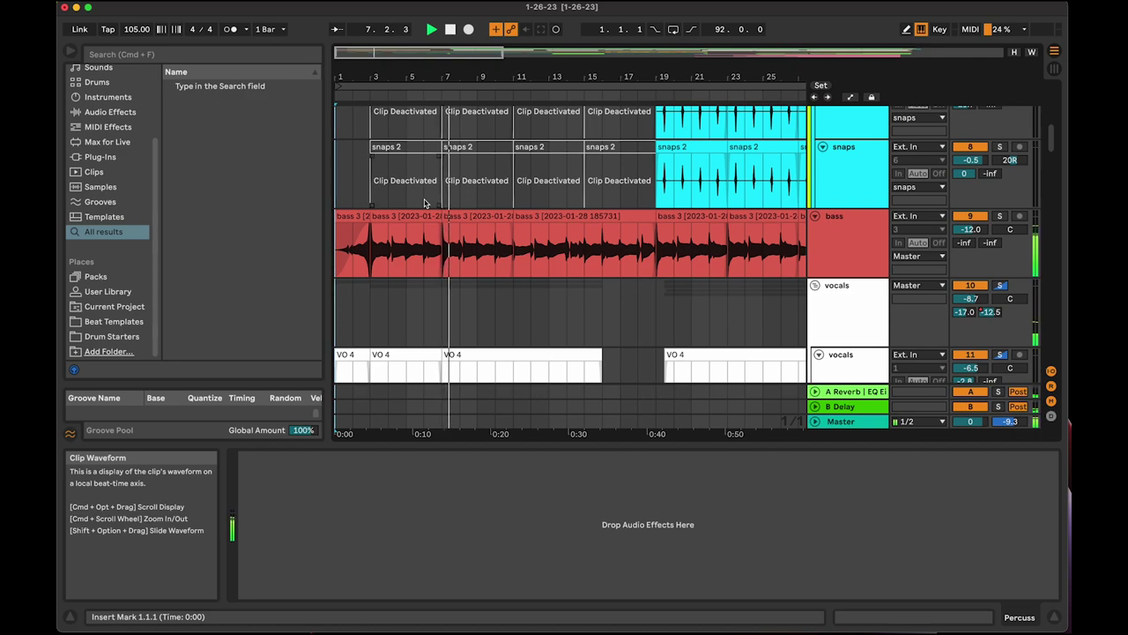
scroll(424, 204, "up", 1)
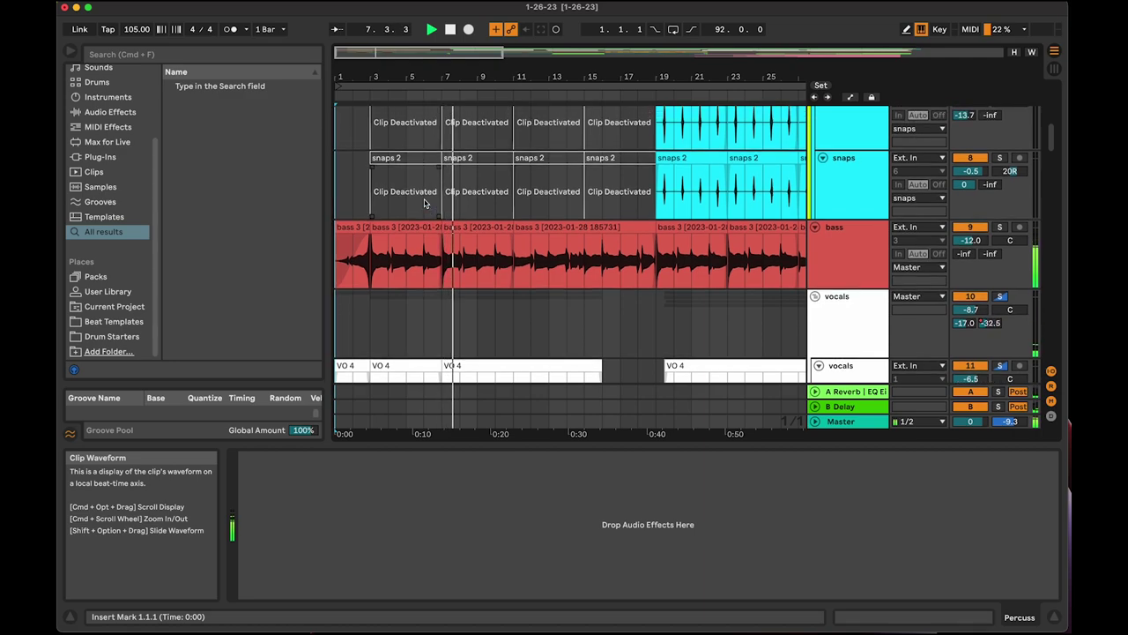
Examine the bass track's device chain from the Tuner and EQ Eight through to the Bass Roundup amp
left_click(828, 251)
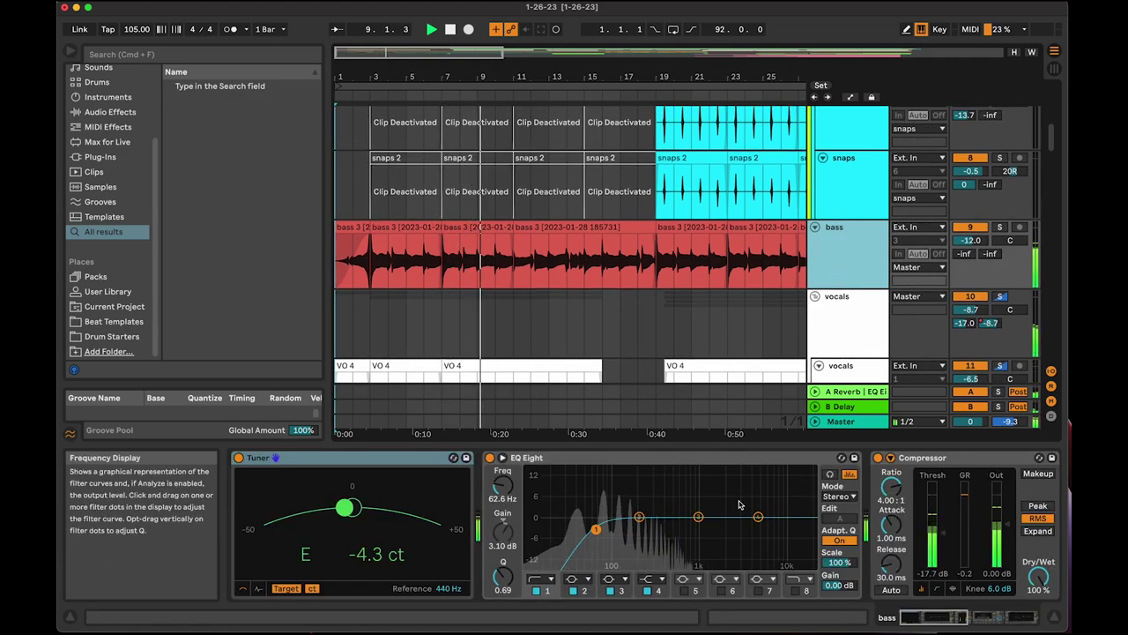
scroll(741, 504, "right", 6)
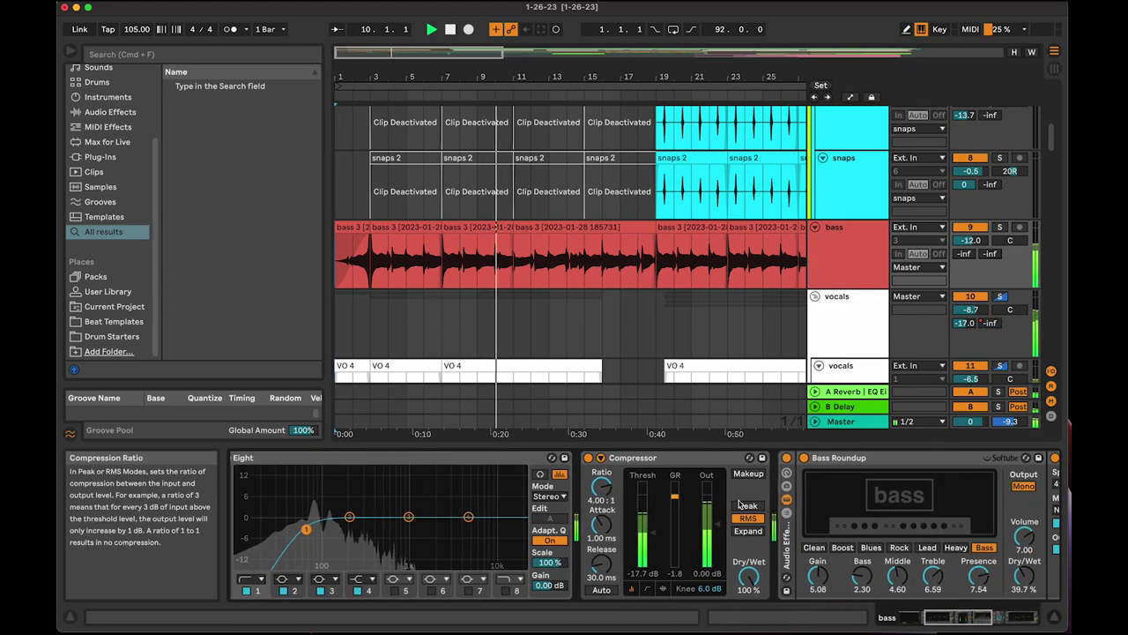
scroll(748, 505, "right", 3)
Examine the vocals group's Reverb and Grain Delay devices and its B Delay send during playback
scroll(600, 268, "down", 5)
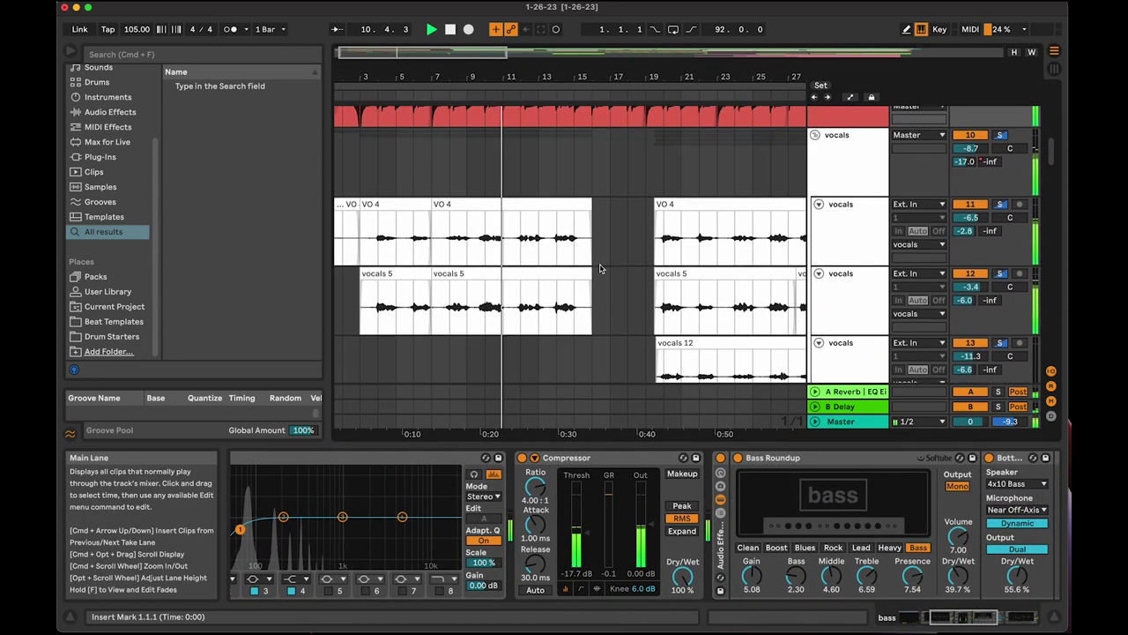
scroll(600, 268, "down", 1)
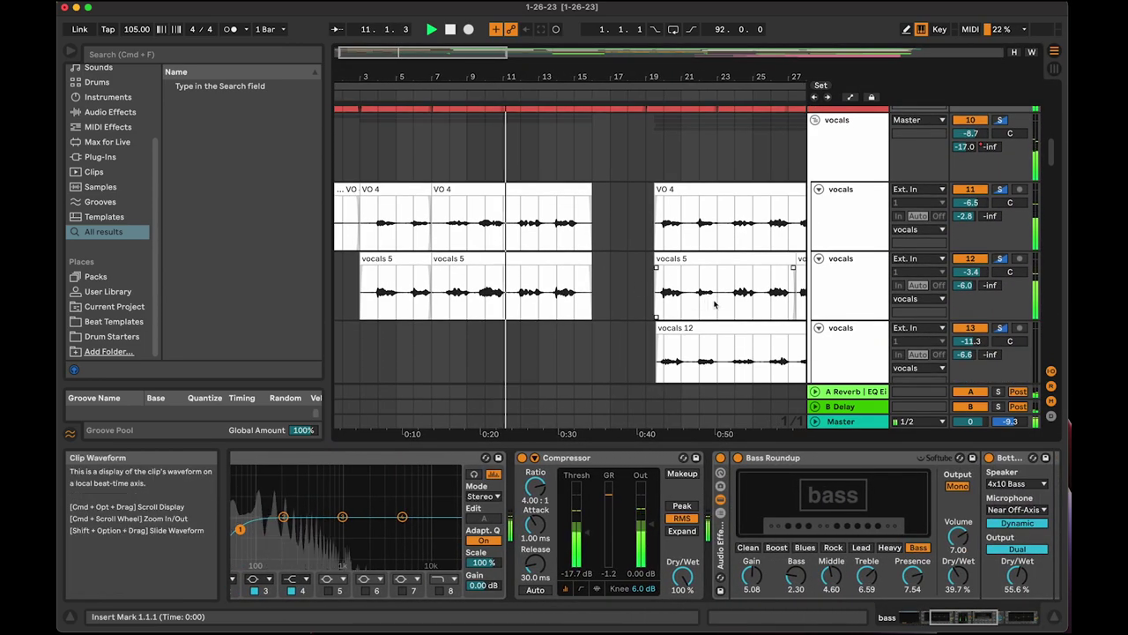
left_click(831, 175)
left_click_drag(993, 149, 998, 155)
scroll(998, 154, "up", 3)
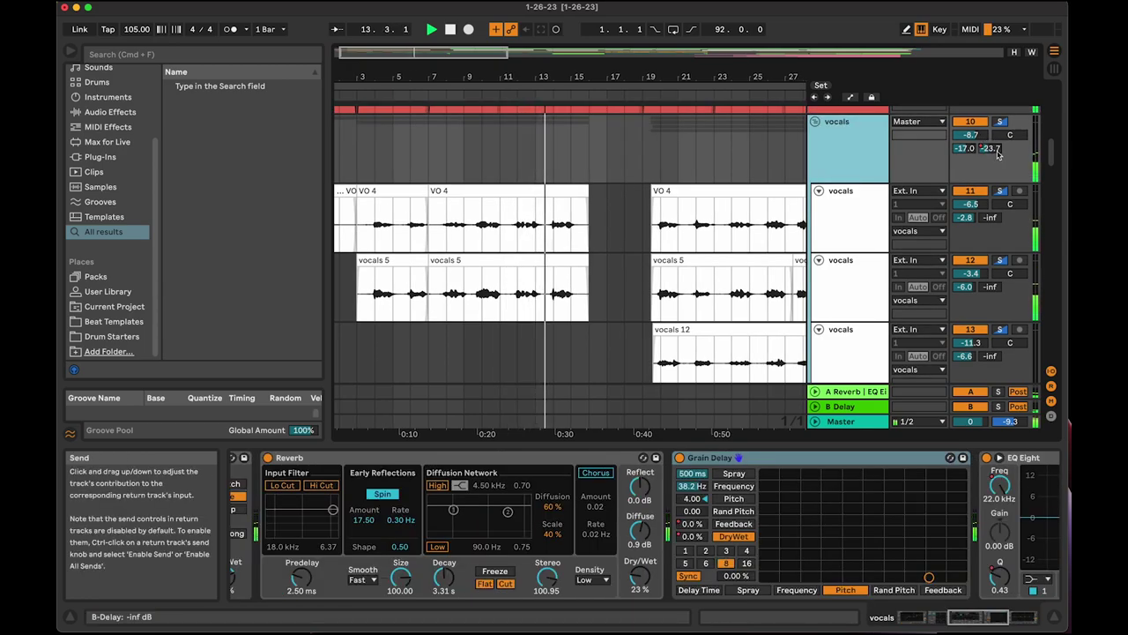
scroll(816, 170, "down", 3)
scroll(816, 170, "right", 1)
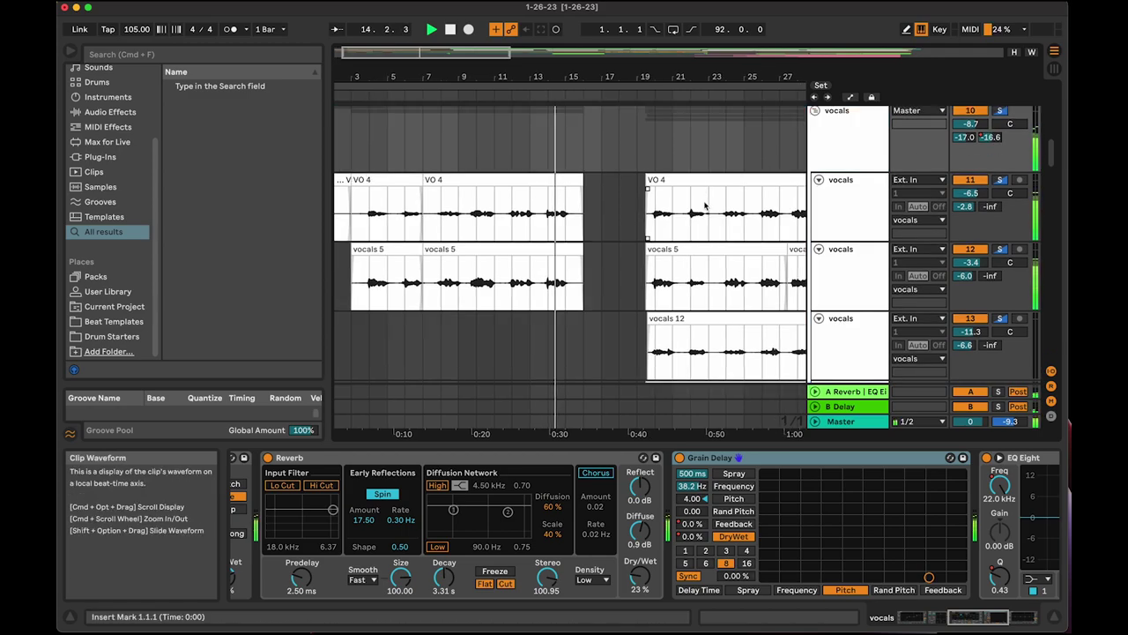
left_click(842, 134)
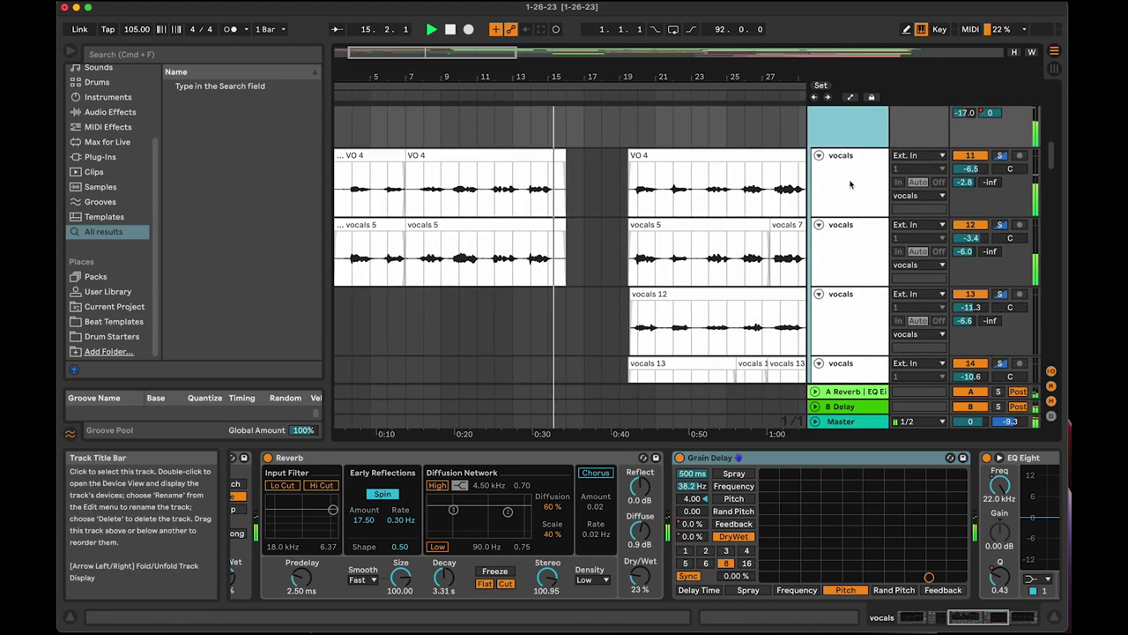
scroll(851, 183, "up", 1)
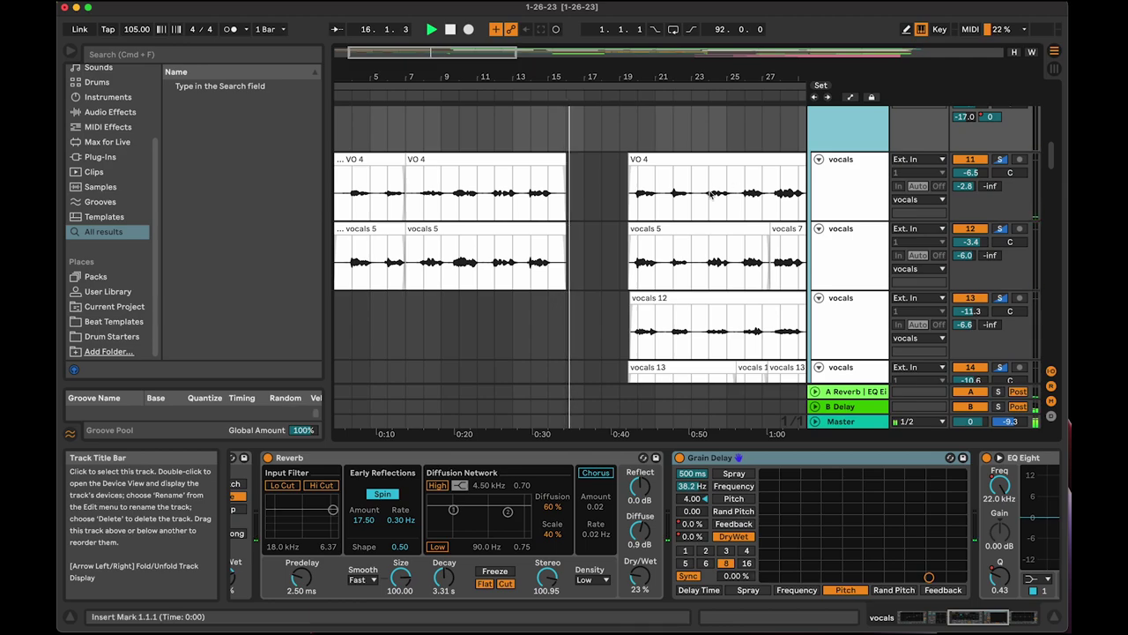
Look over the acoustic guitar, snaps, tambo, hihat room and digi drums tracks around bar 19 during playback
scroll(708, 191, "down", 10)
scroll(708, 190, "down", 3)
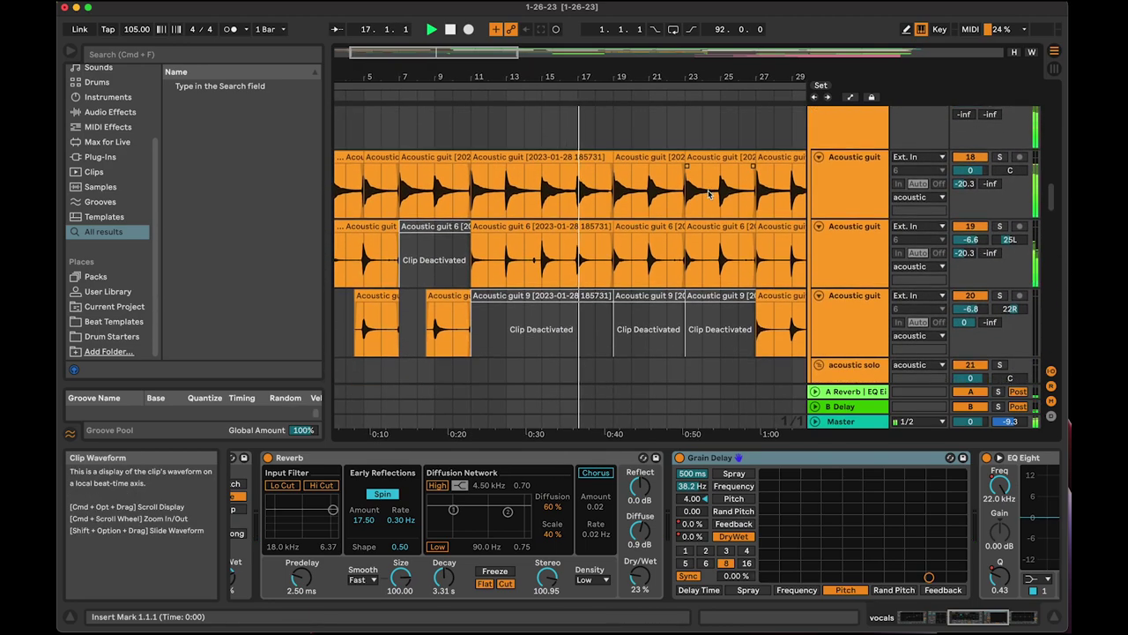
scroll(708, 194, "up", 20)
scroll(710, 195, "up", 2)
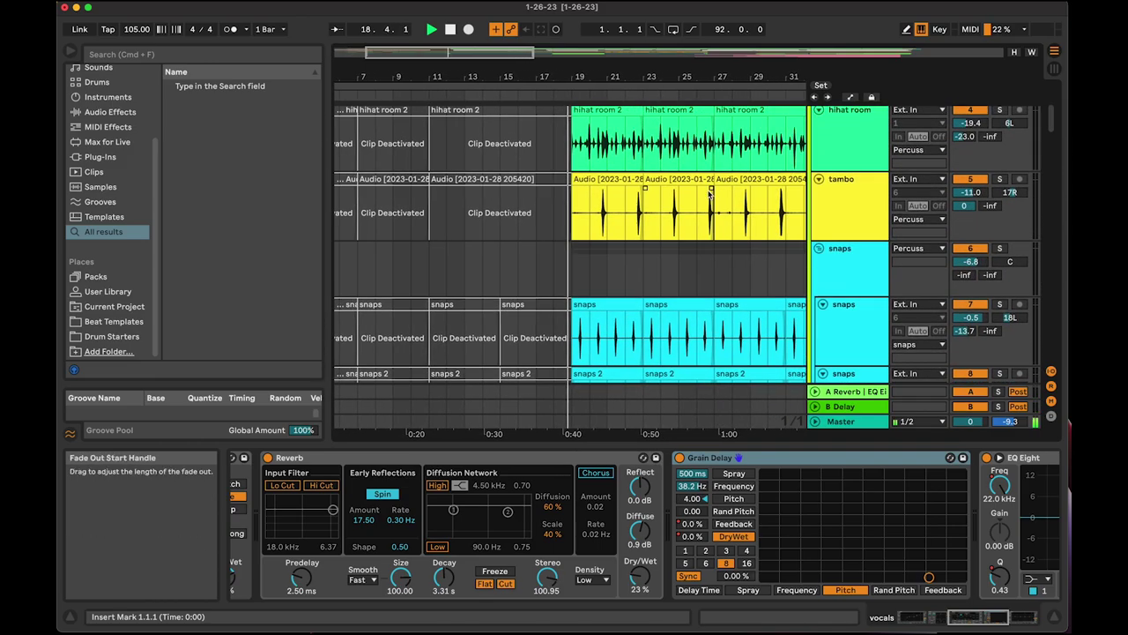
scroll(710, 194, "down", 2)
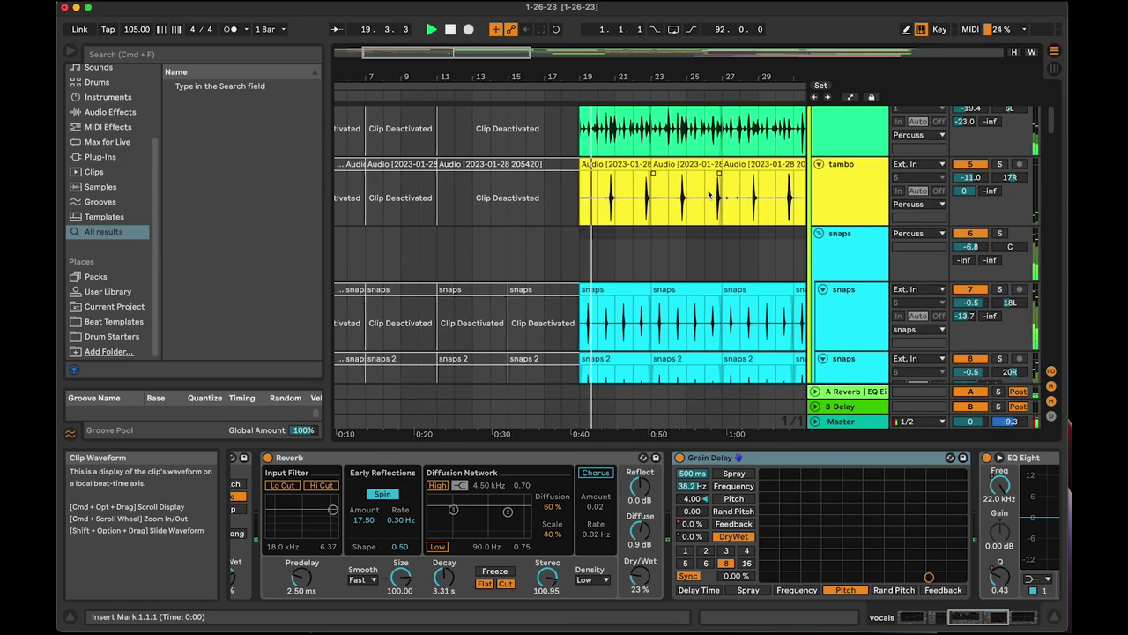
scroll(679, 231, "down", 5)
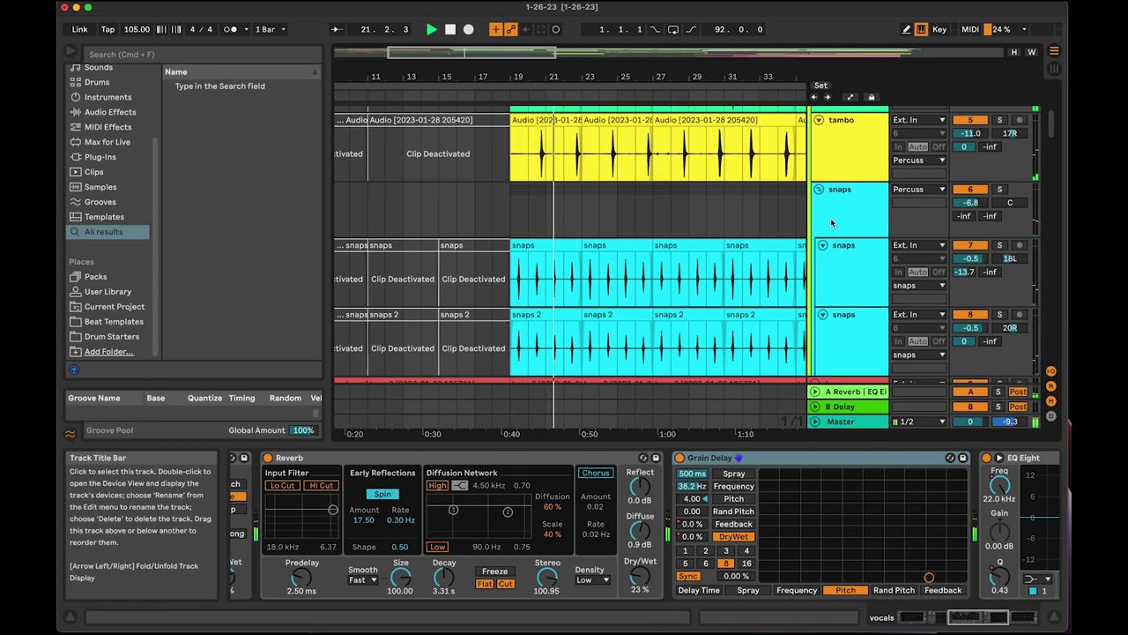
scroll(830, 220, "up", 10)
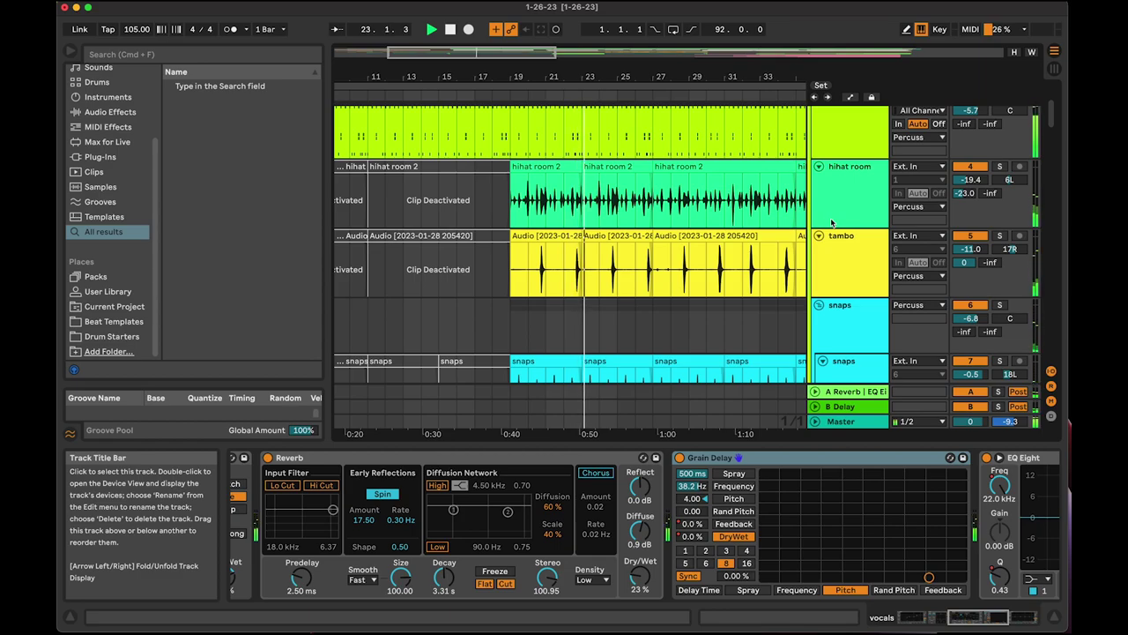
scroll(707, 204, "up", 3)
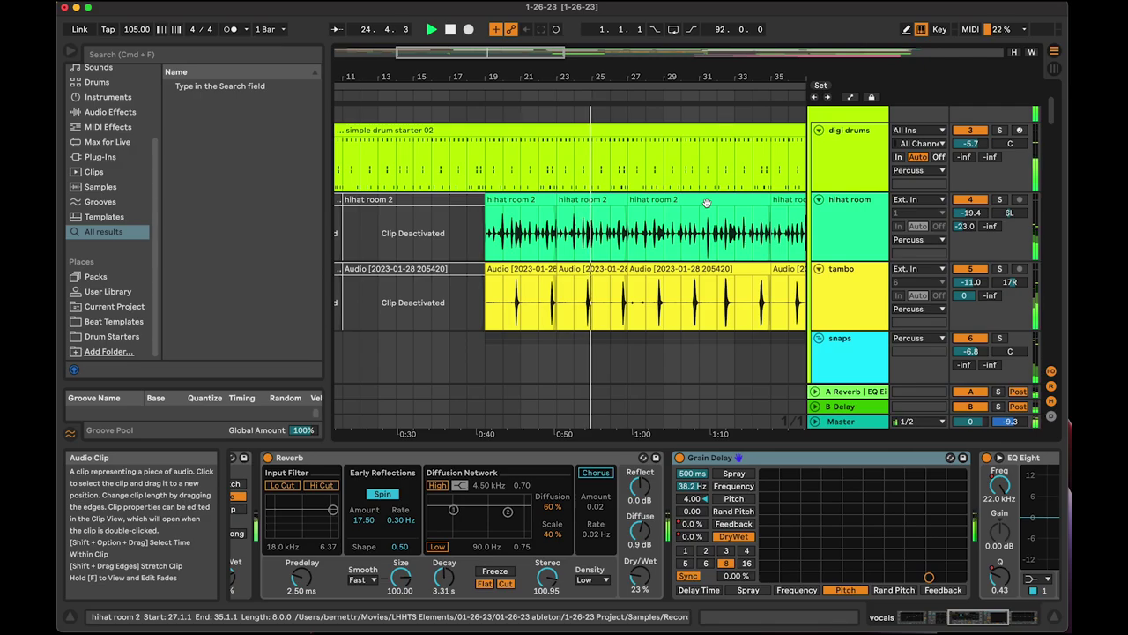
Look over the layered vocals tracks from bar 19 to bar 43 during playback
scroll(707, 204, "down", 20)
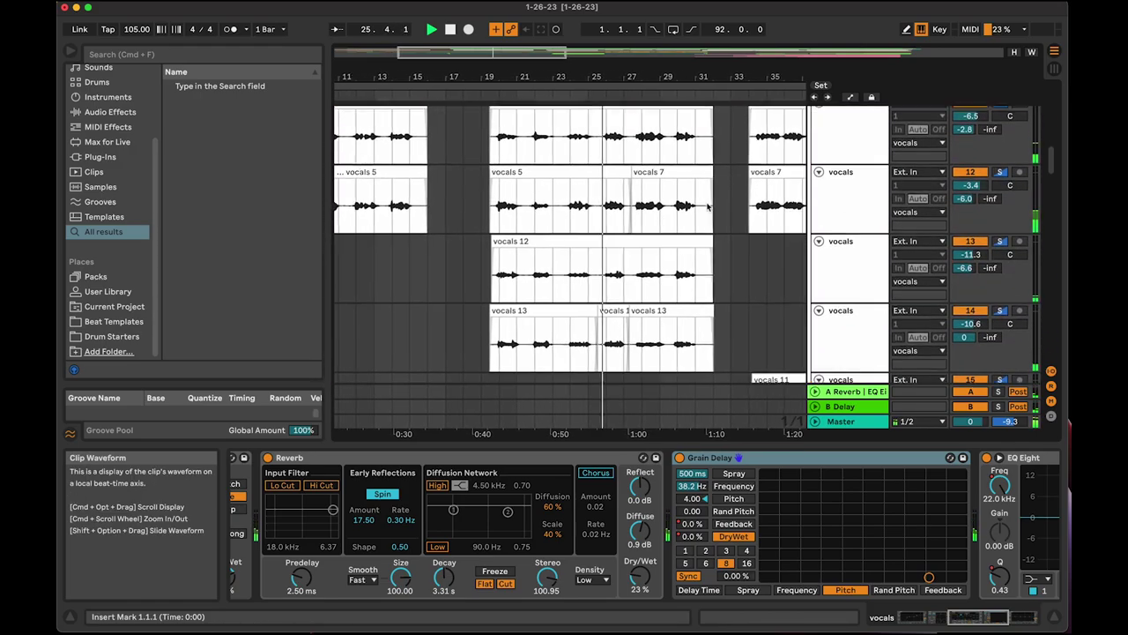
scroll(708, 206, "up", 2)
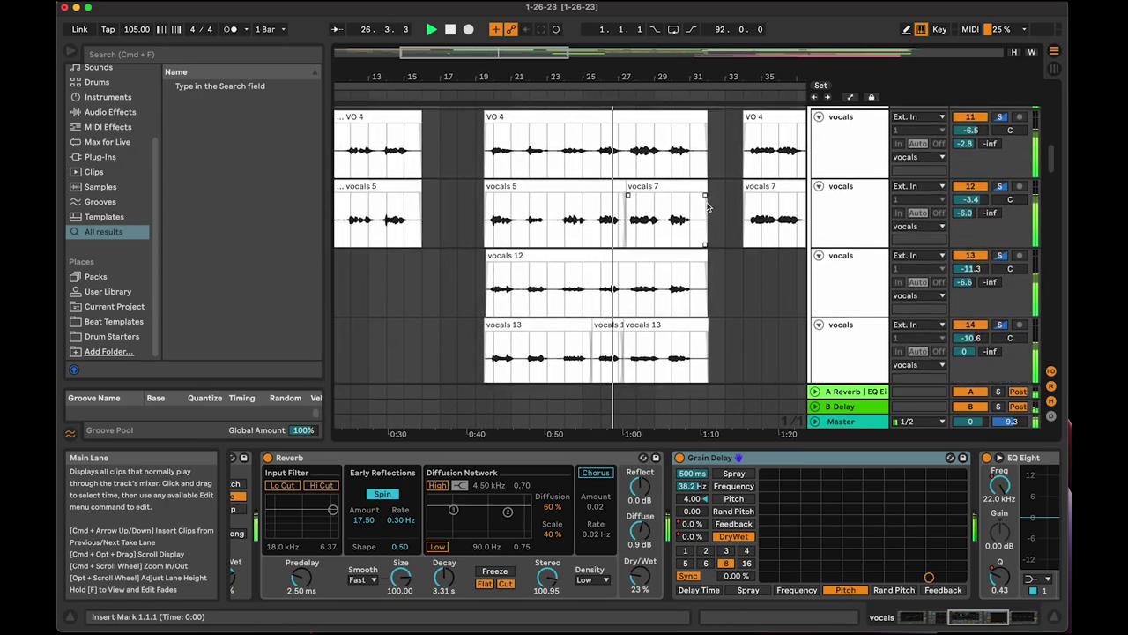
scroll(706, 206, "right", 3)
scroll(679, 206, "down", 1)
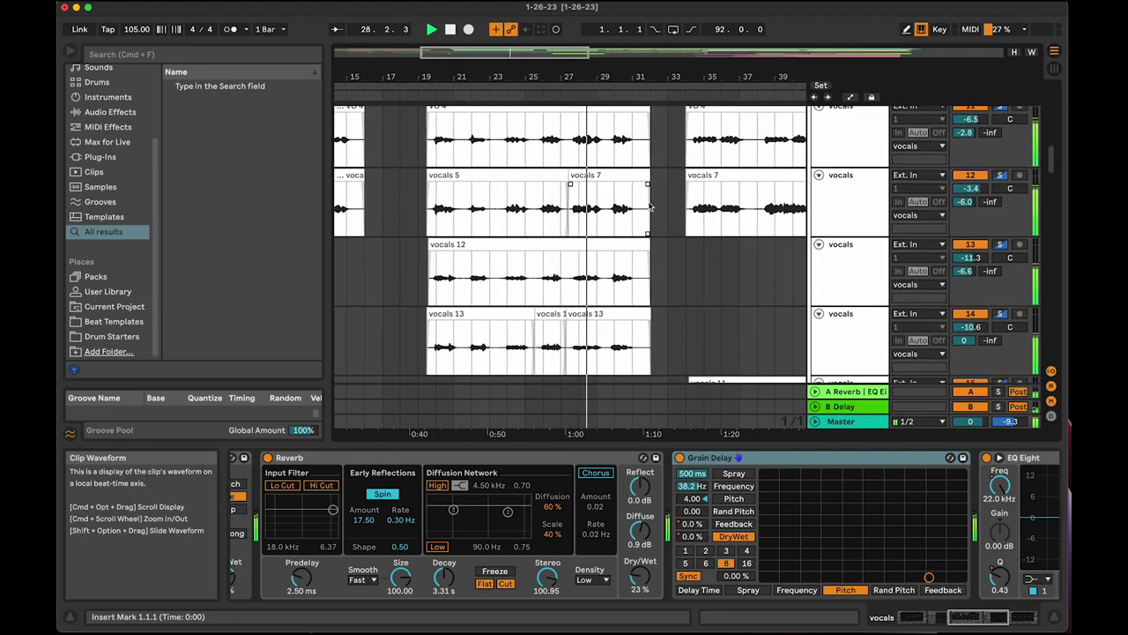
scroll(650, 206, "right", 3)
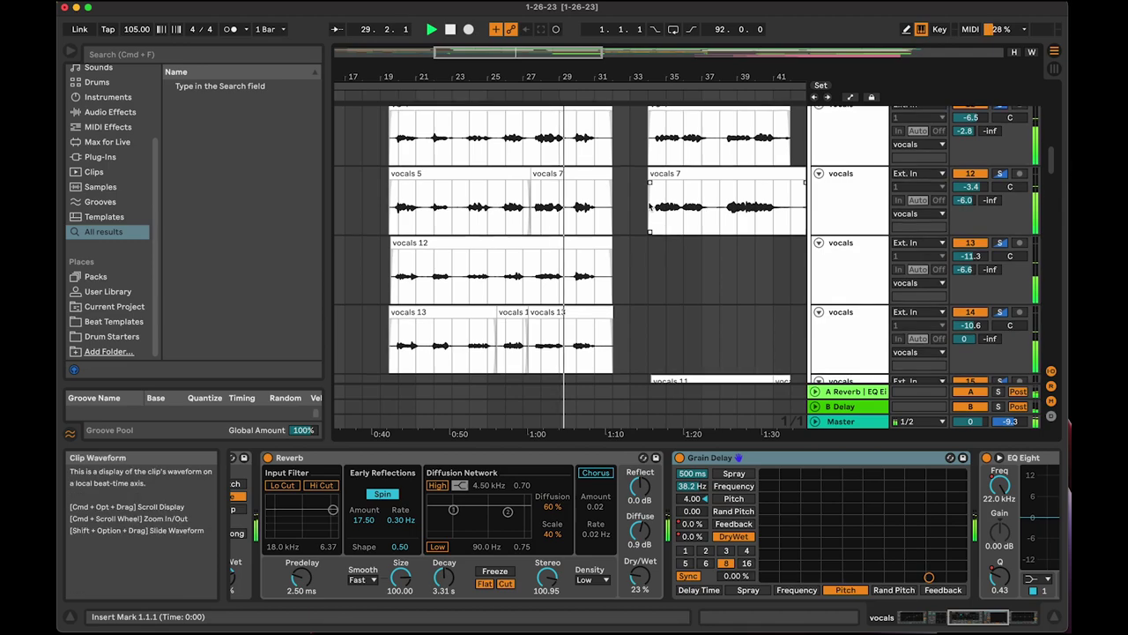
scroll(650, 207, "right", 2)
scroll(650, 207, "up", 1)
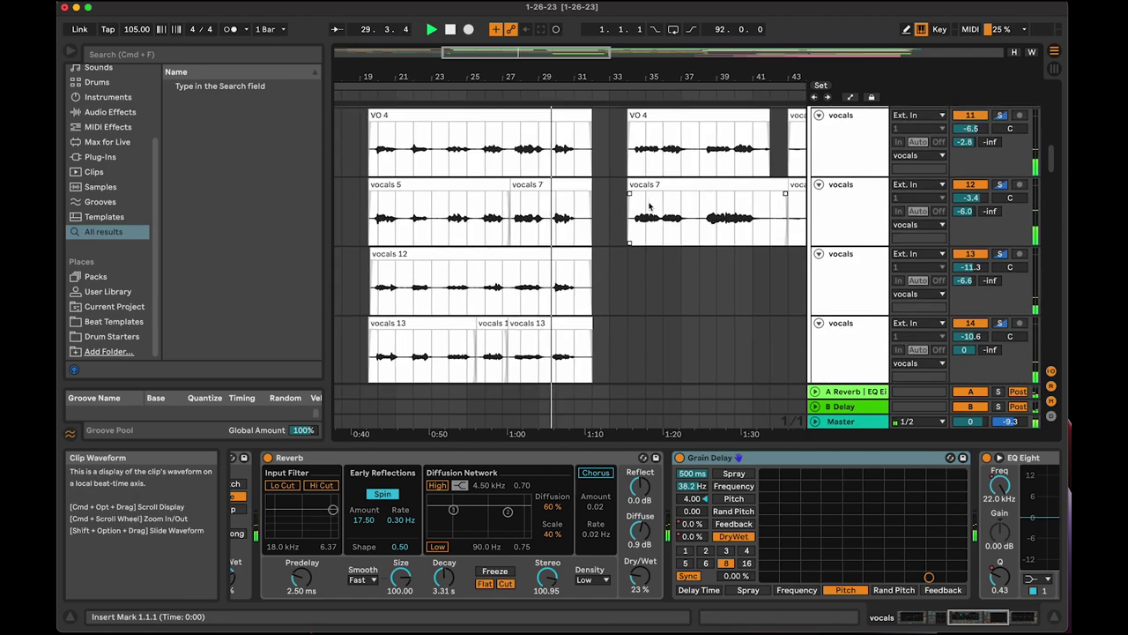
Look over the lower vocals tracks and the acoustic guitar tracks, including the first guitar's EQ Eight, Delay and Filter Delay
left_click(853, 217)
scroll(842, 284, "down", 8)
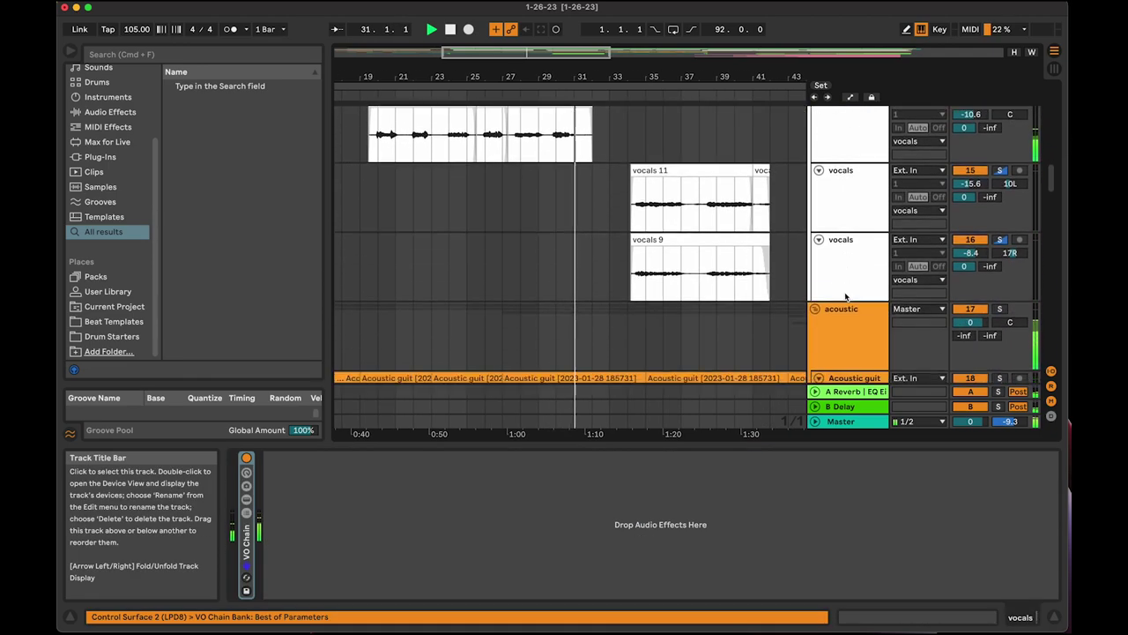
scroll(845, 296, "down", 3)
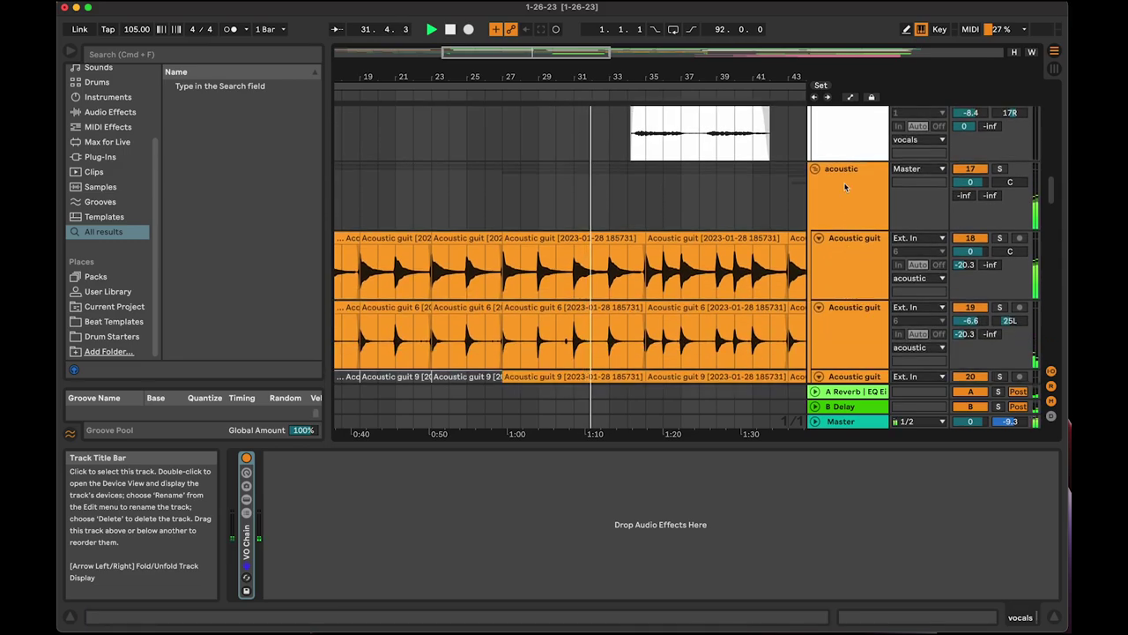
left_click(843, 266)
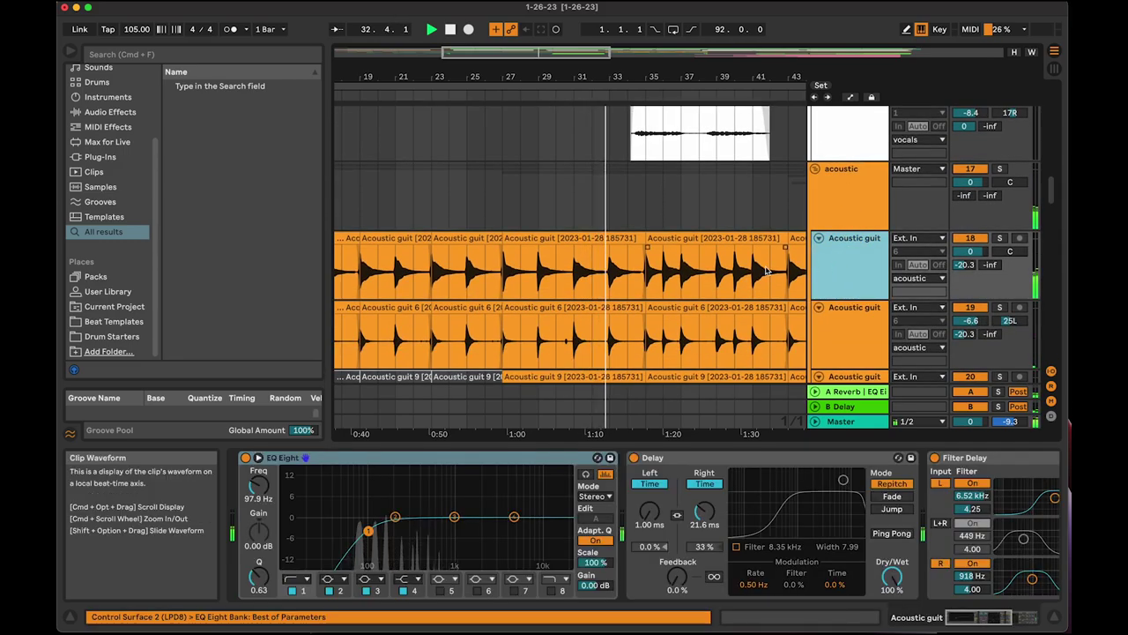
scroll(766, 270, "down", 3)
scroll(766, 270, "down", 10)
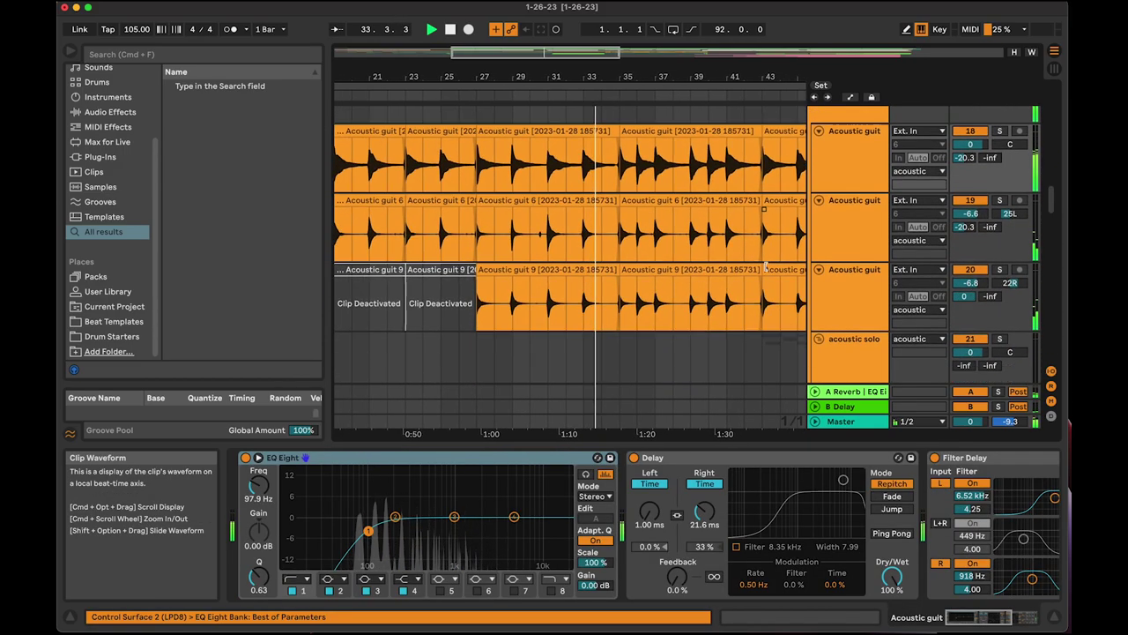
Unfold the gentle clarinets group and examine its layered clarinet clips and its EQ Eight and Hybrid Reverb during playback
scroll(766, 270, "down", 10)
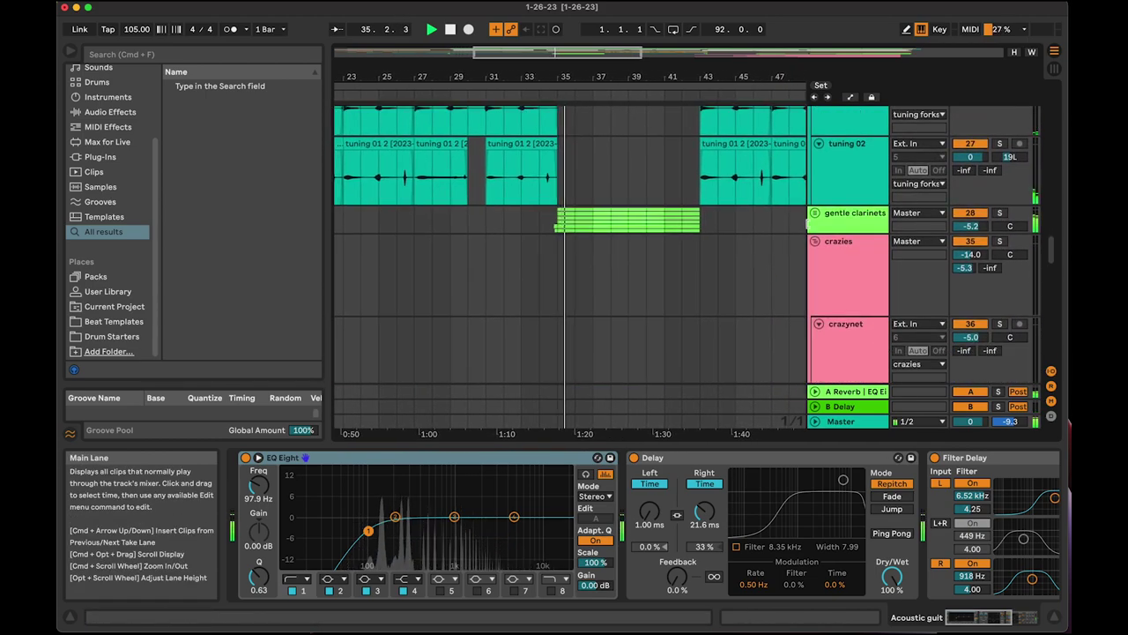
left_click(815, 212)
scroll(732, 204, "down", 5)
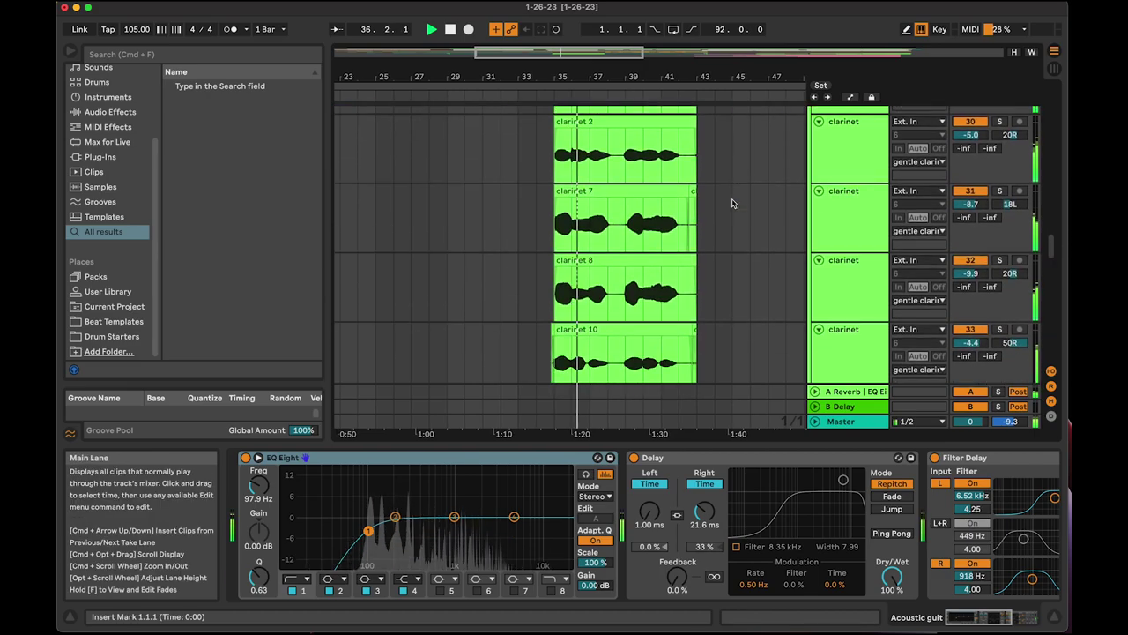
scroll(731, 204, "up", 1)
scroll(732, 204, "up", 2)
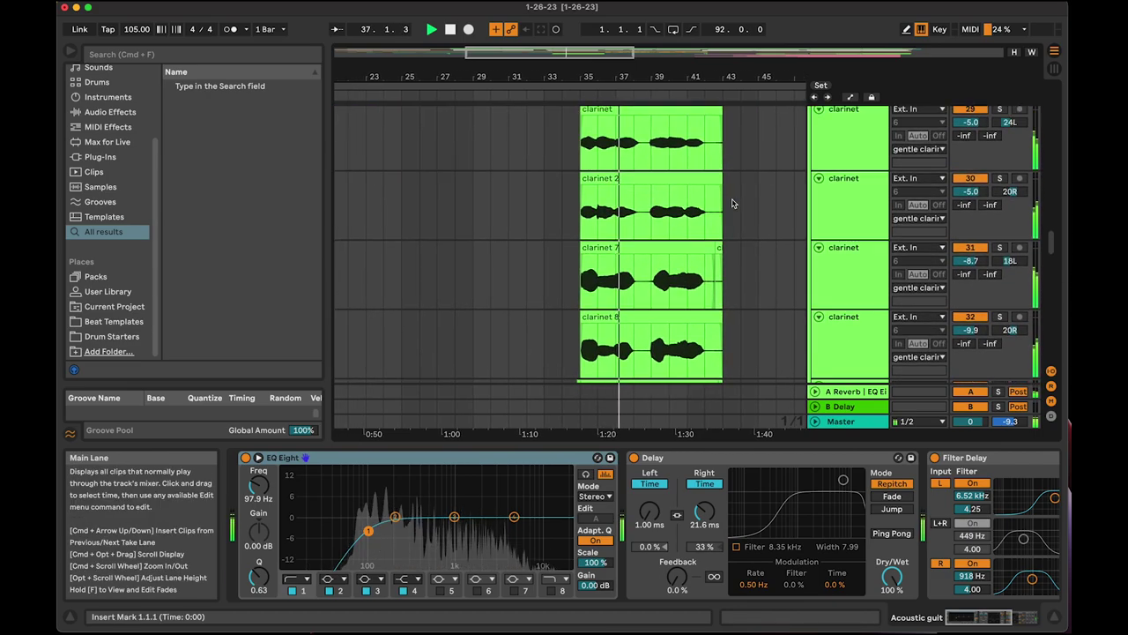
left_click(841, 126)
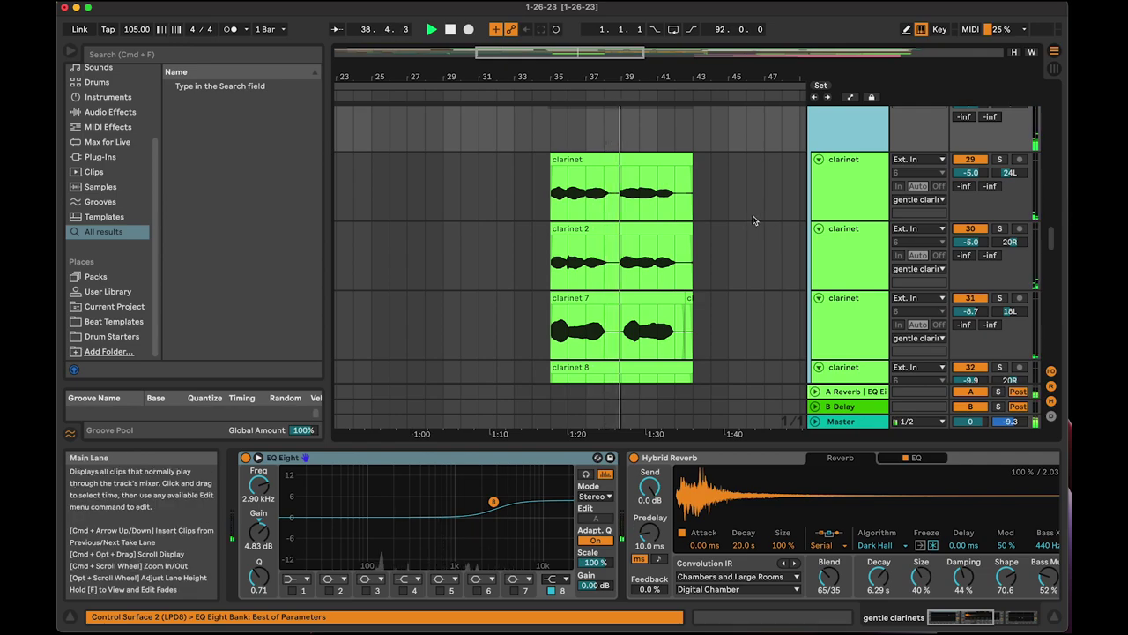
scroll(754, 221, "right", 1)
scroll(754, 220, "down", 5)
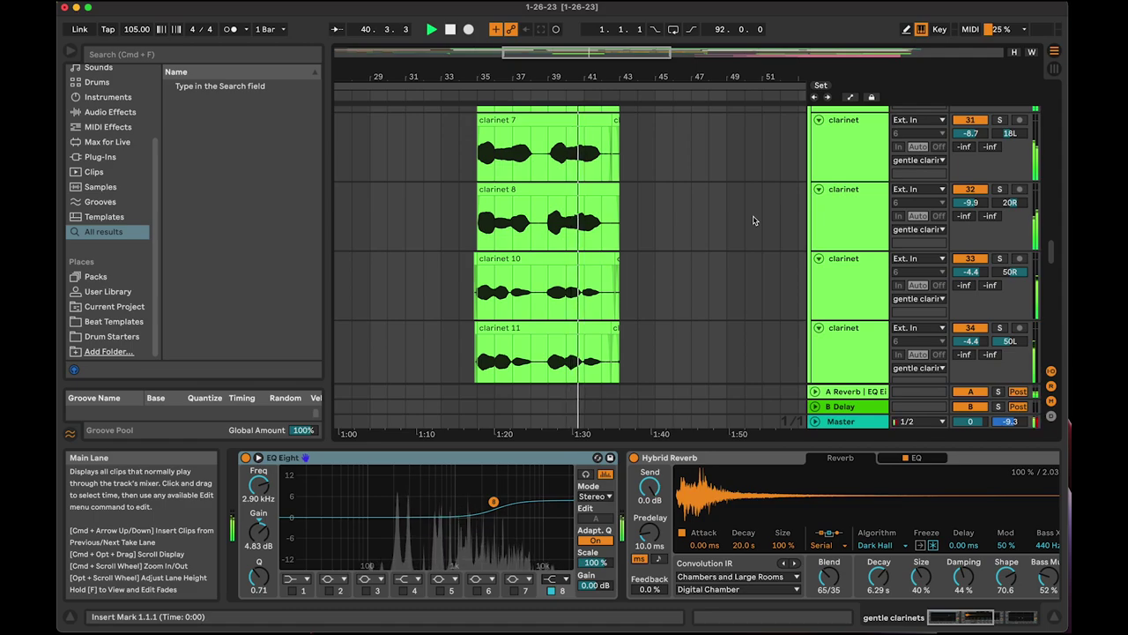
scroll(753, 220, "up", 7)
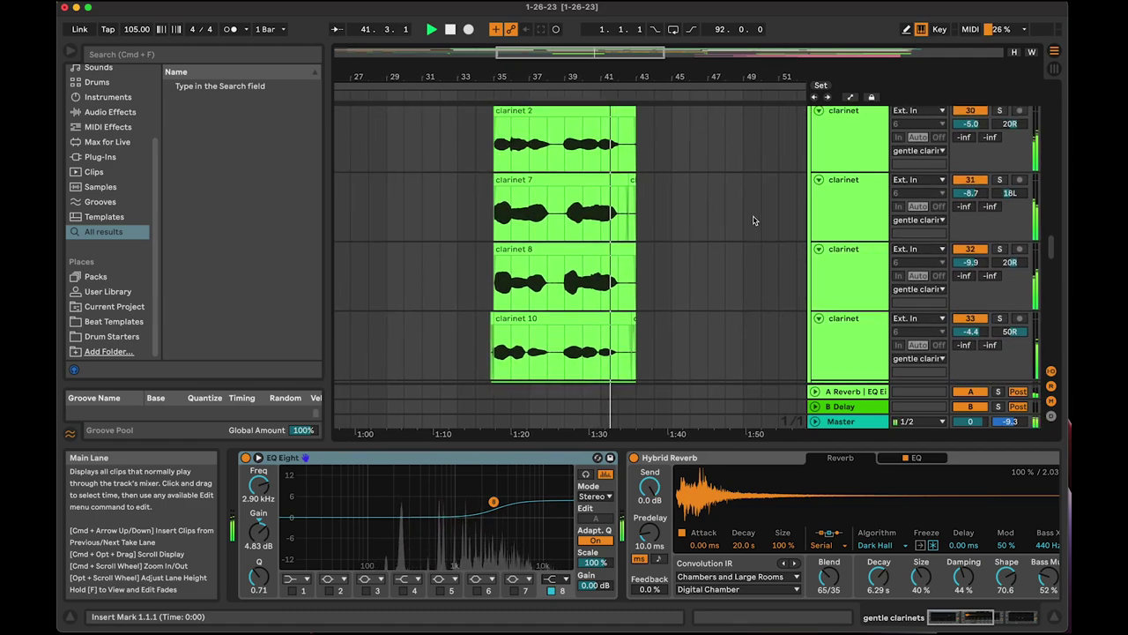
Examine the acoustic solo group's guitar clips from bar 43 to bar 59 and its Shifter and Reverb devices during playback
scroll(754, 220, "up", 10)
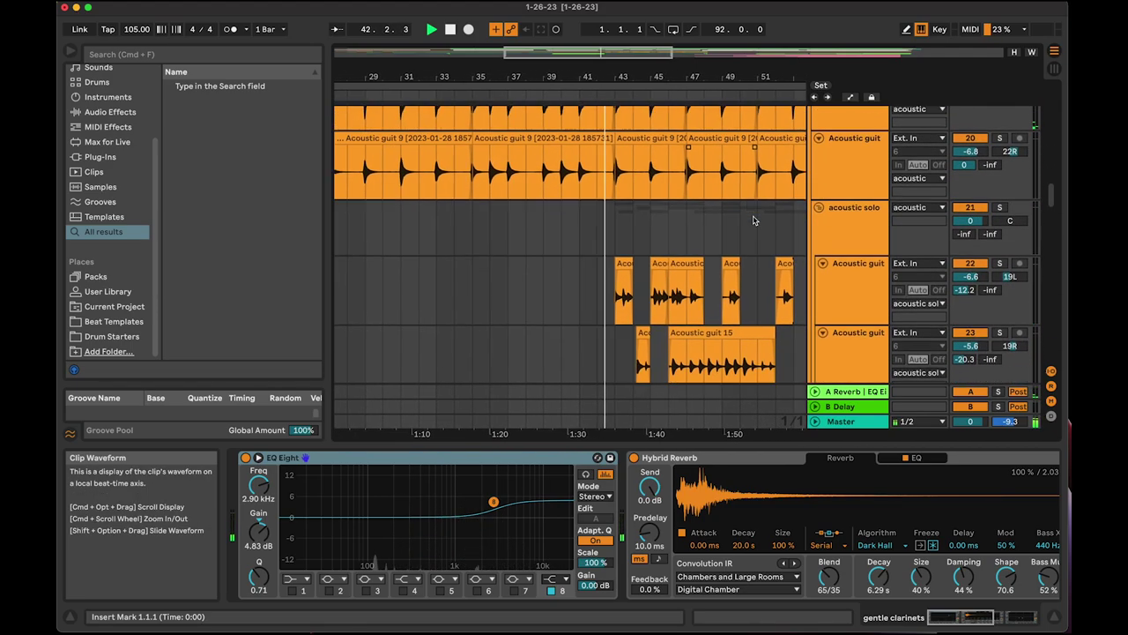
scroll(754, 220, "down", 1)
left_click(838, 145)
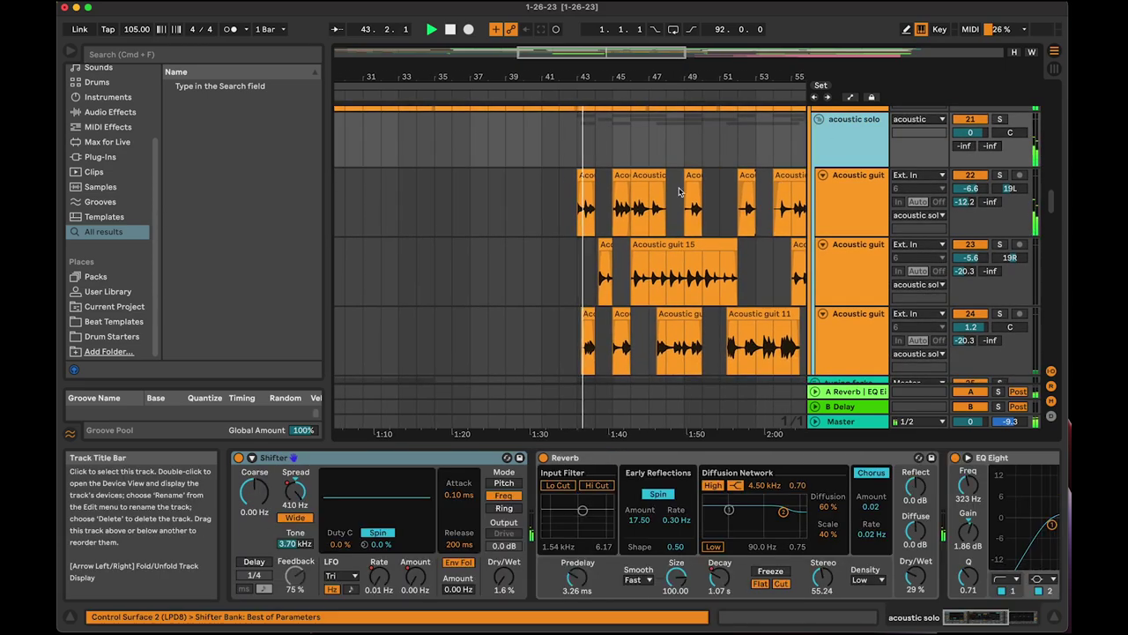
scroll(668, 198, "down", 2)
scroll(668, 197, "right", 3)
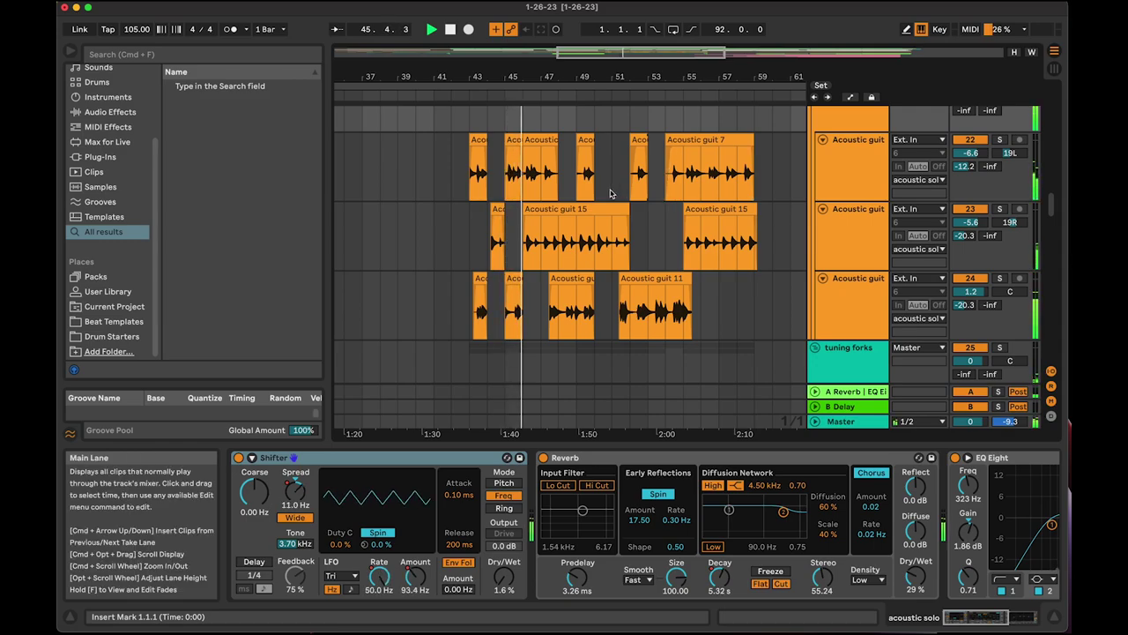
scroll(611, 193, "right", 2)
scroll(611, 193, "down", 1)
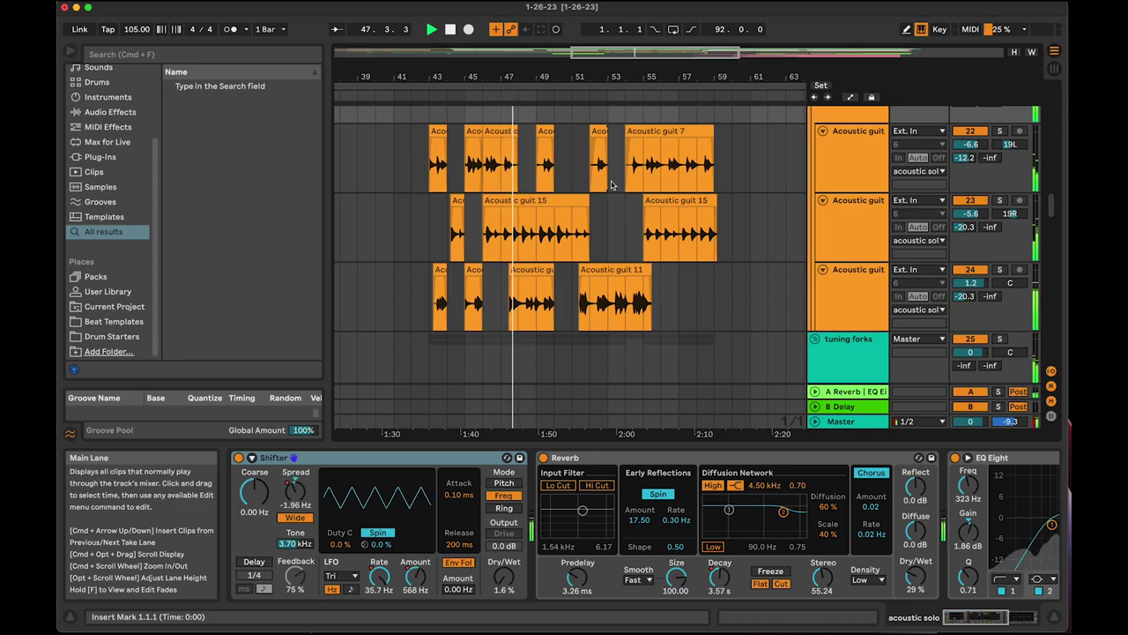
scroll(576, 185, "up", 2)
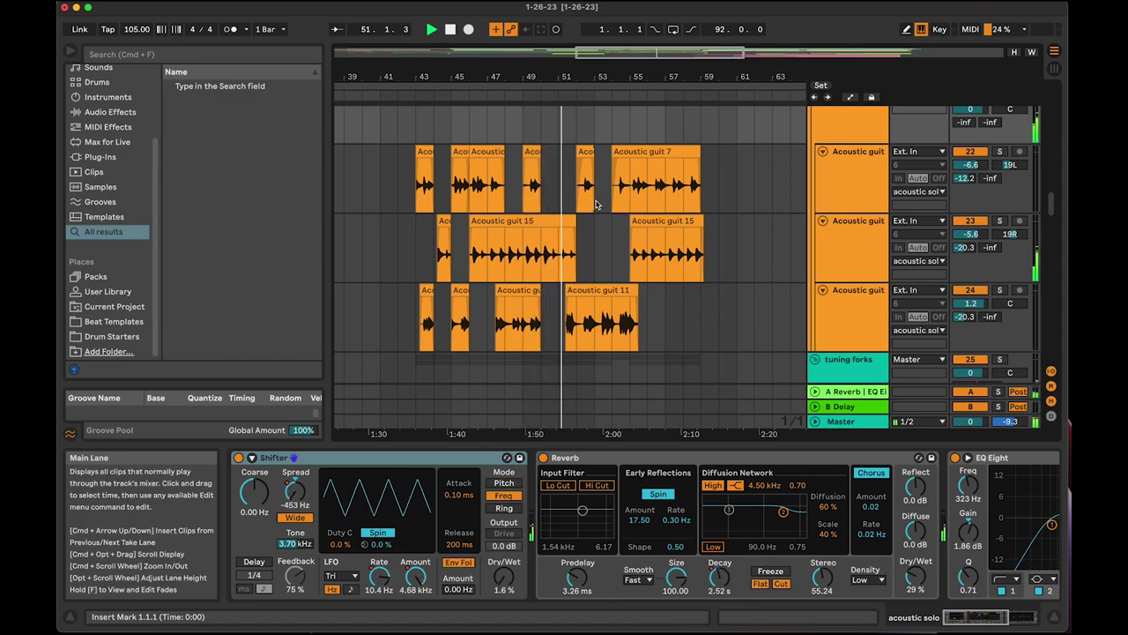
scroll(596, 205, "right", 1)
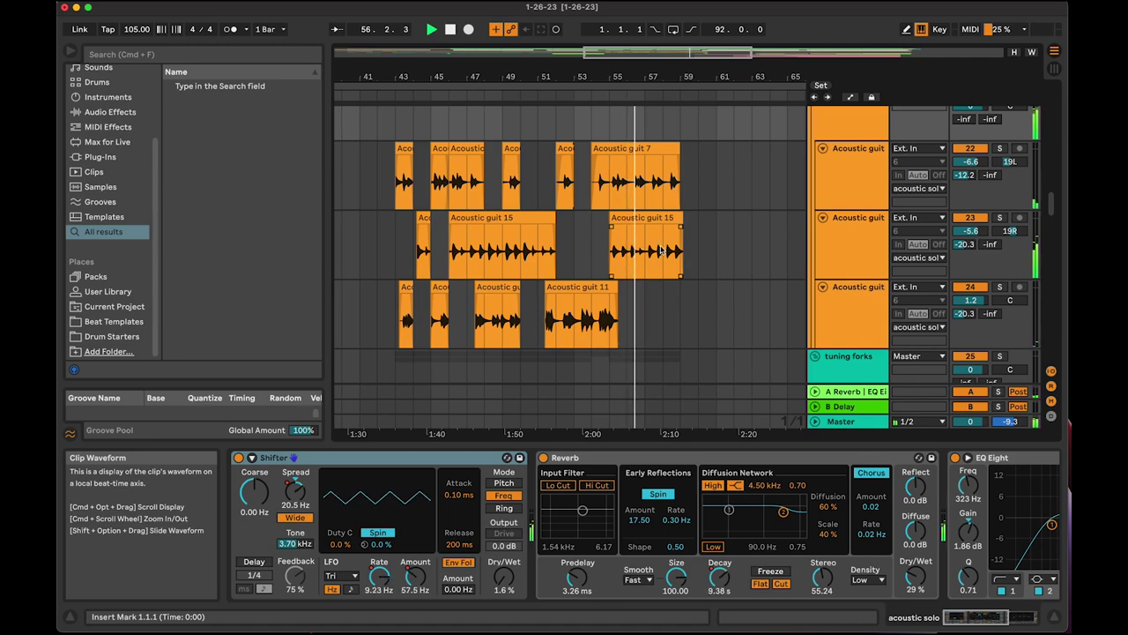
Look over the acoustic guitar clips and the layered vocals clips from around bar 58 onward during playback
scroll(660, 250, "up", 6)
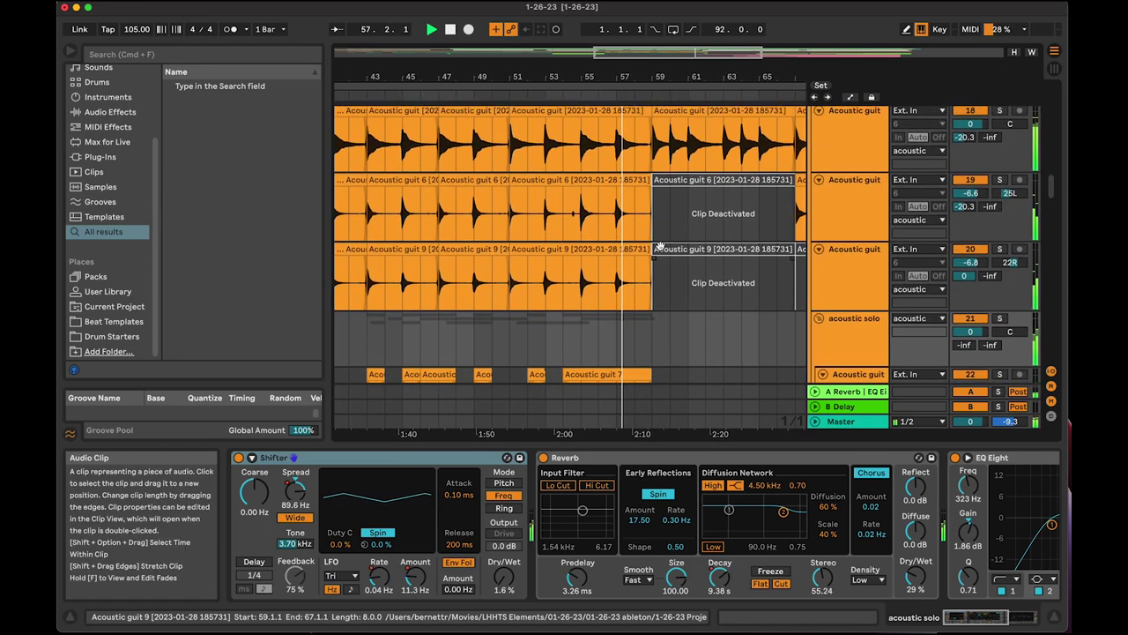
scroll(659, 247, "up", 5)
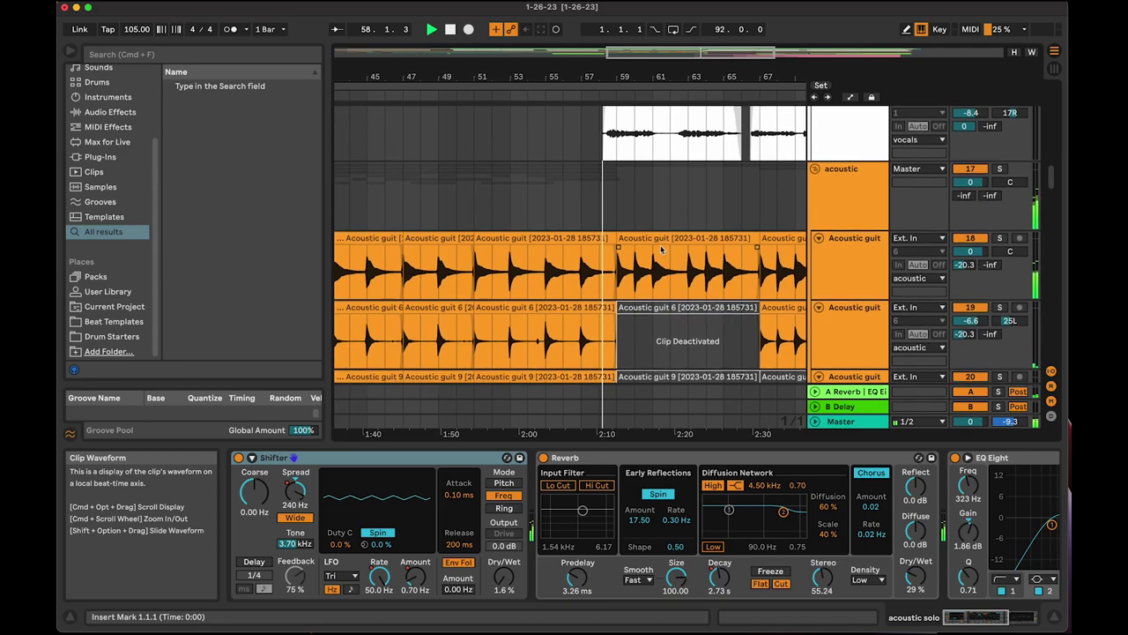
scroll(659, 247, "up", 8)
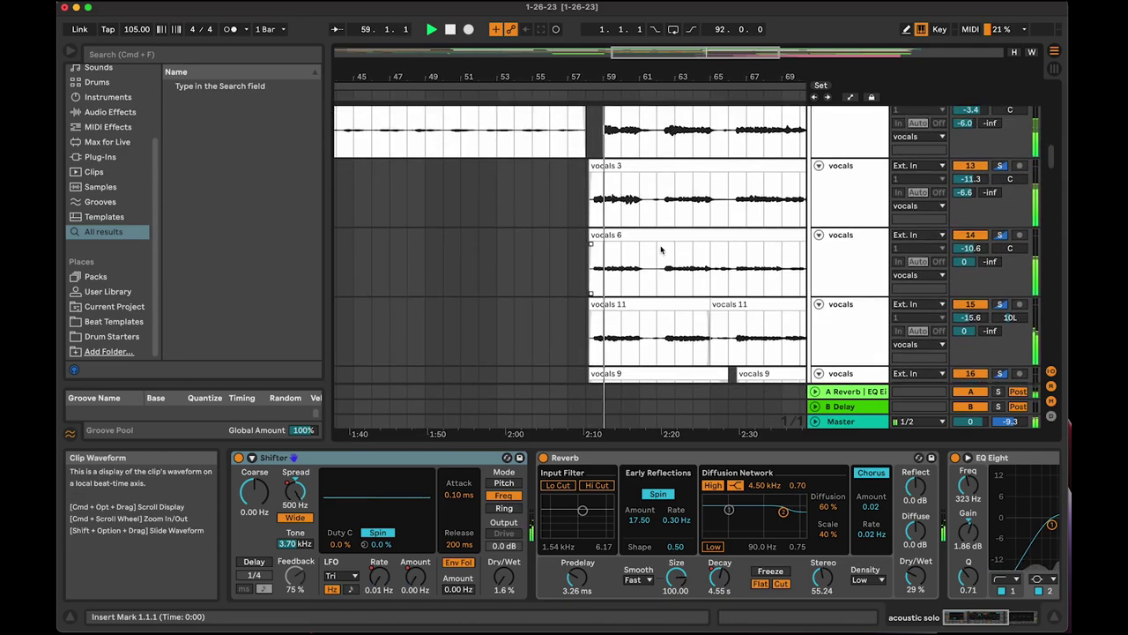
scroll(659, 246, "up", 1)
scroll(659, 247, "up", 4)
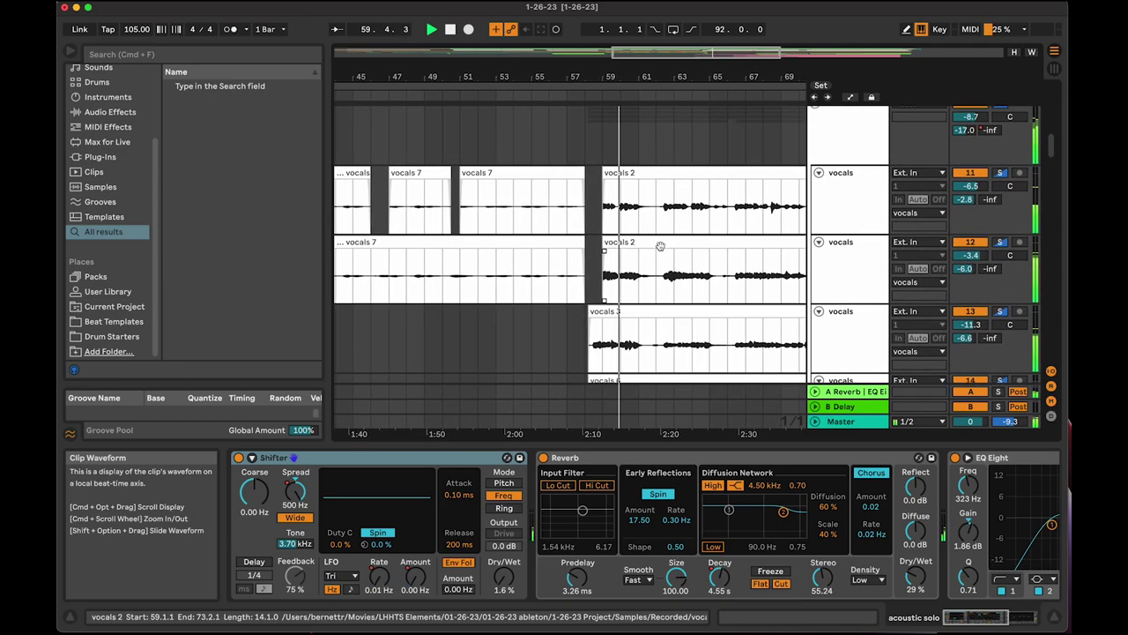
scroll(661, 250, "down", 2)
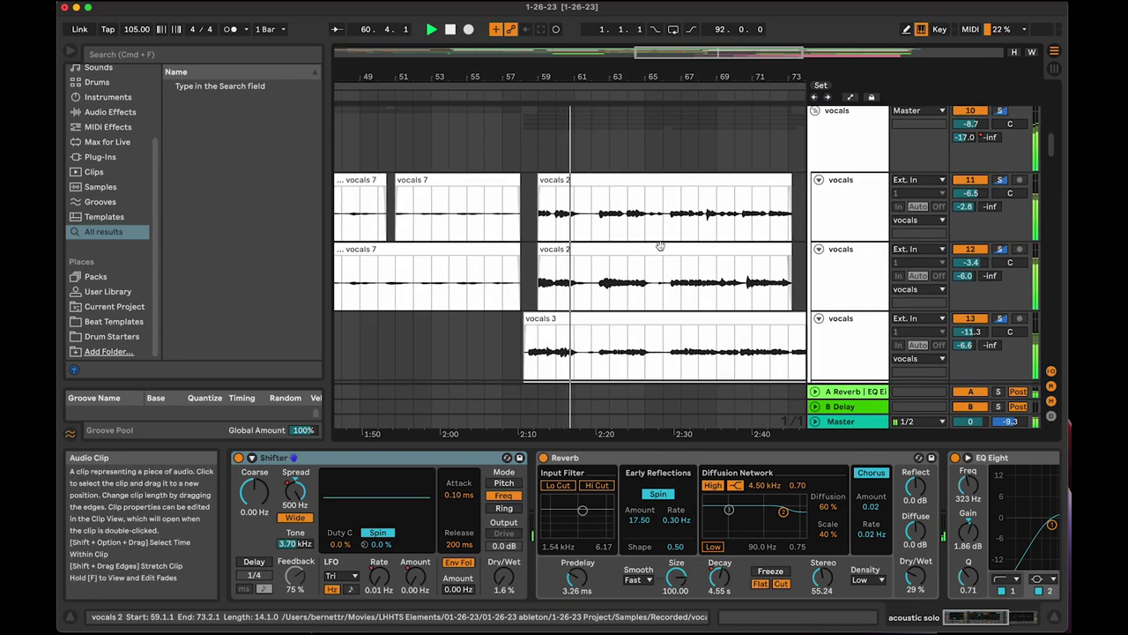
scroll(659, 246, "down", 3)
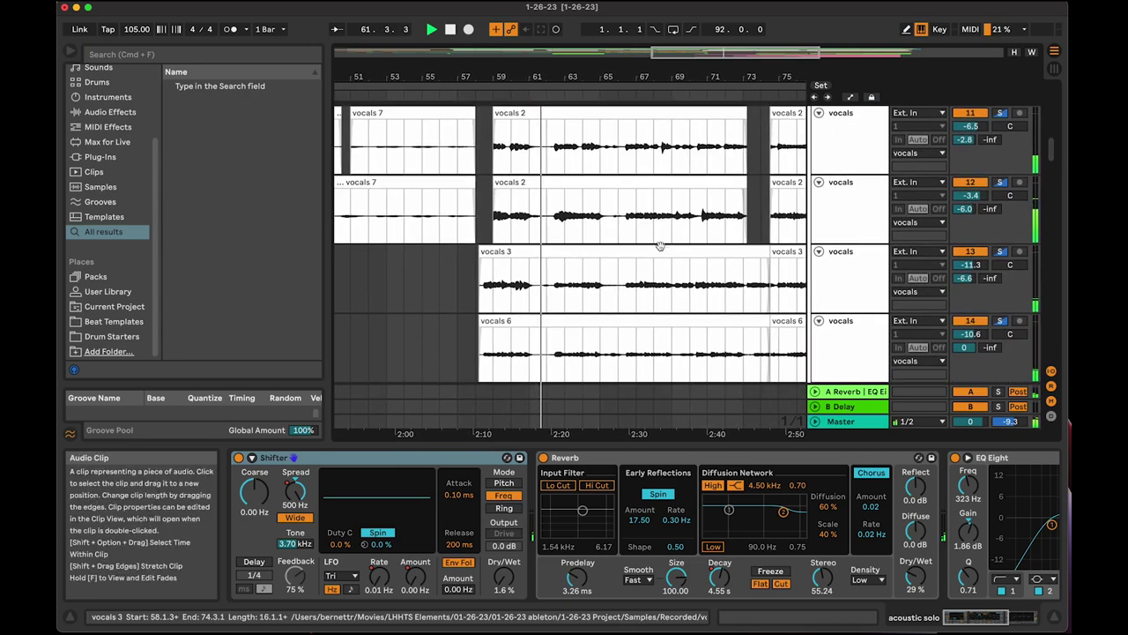
scroll(659, 247, "down", 4)
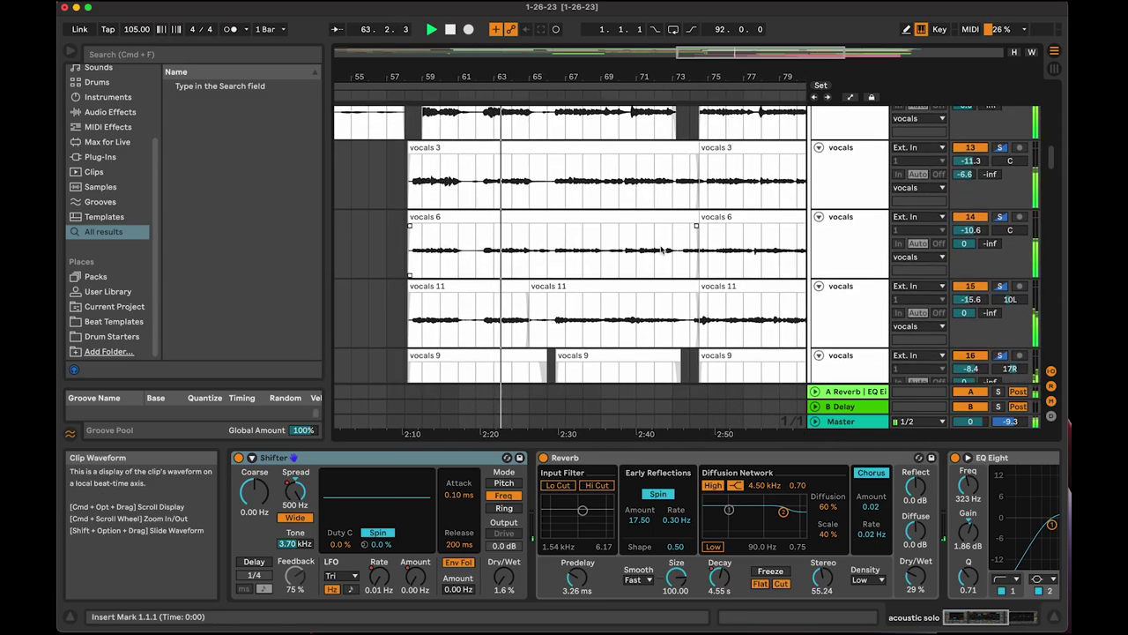
scroll(661, 251, "down", 4)
Look over the clarinet and crazynet clips from bar 57 onward, and examine the crazies group's Haas-1, EQ Eight and Reverb
scroll(661, 251, "down", 20)
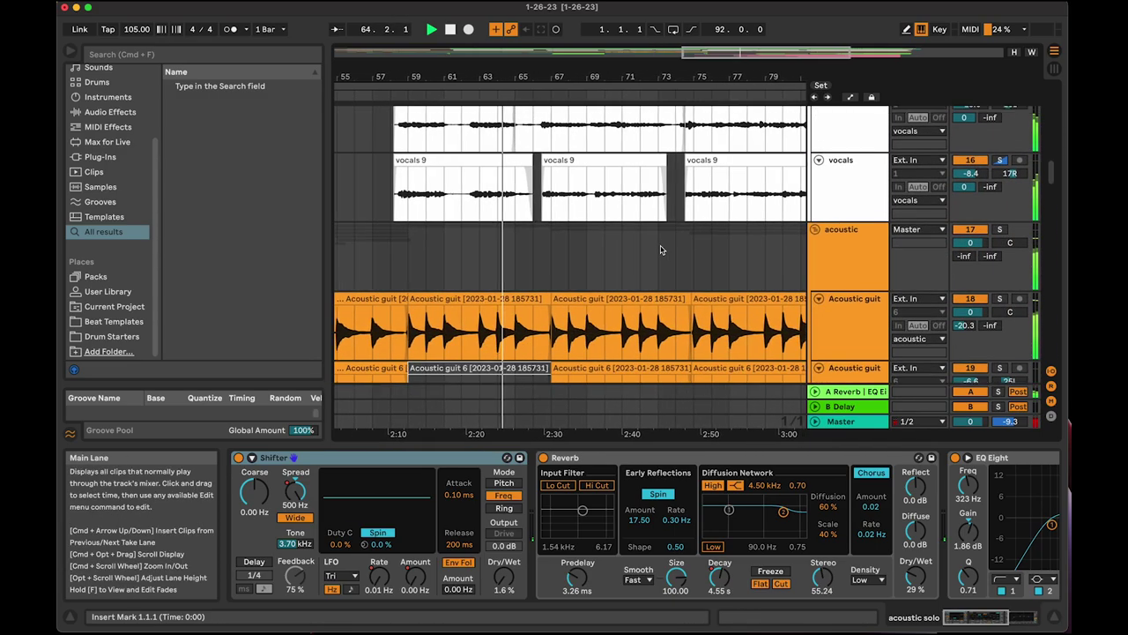
scroll(661, 251, "down", 10)
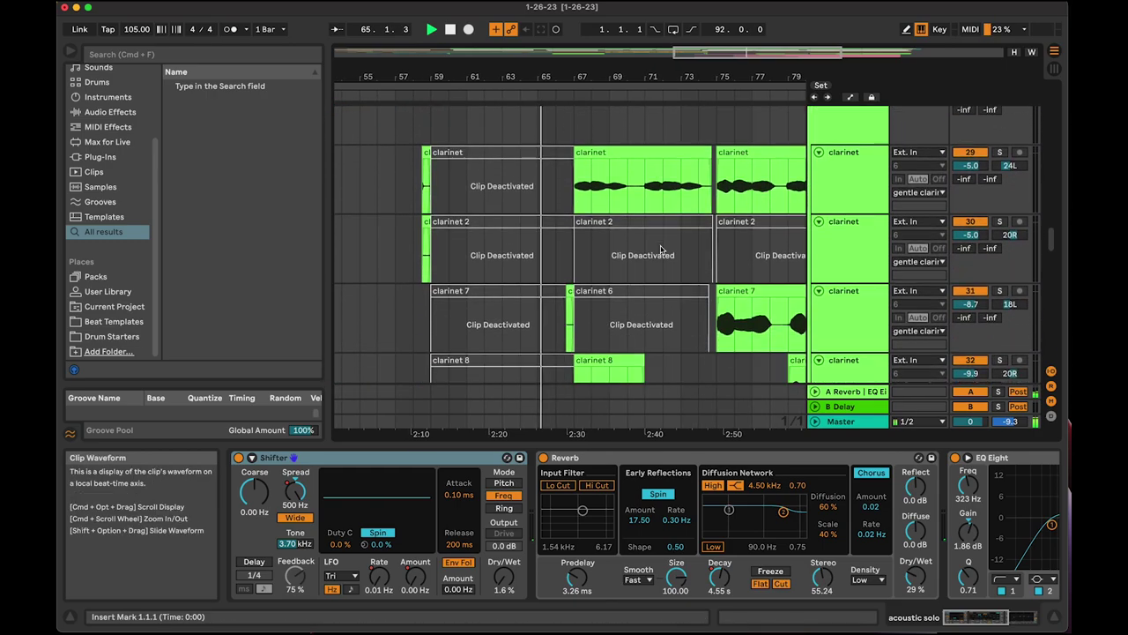
scroll(661, 250, "down", 6)
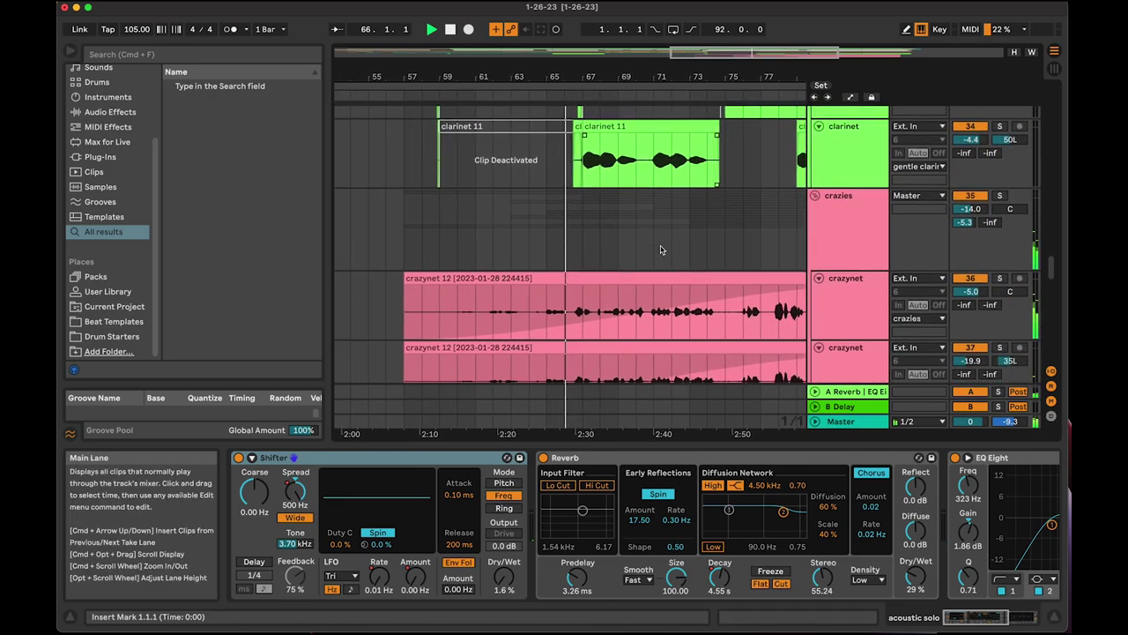
scroll(661, 250, "down", 2)
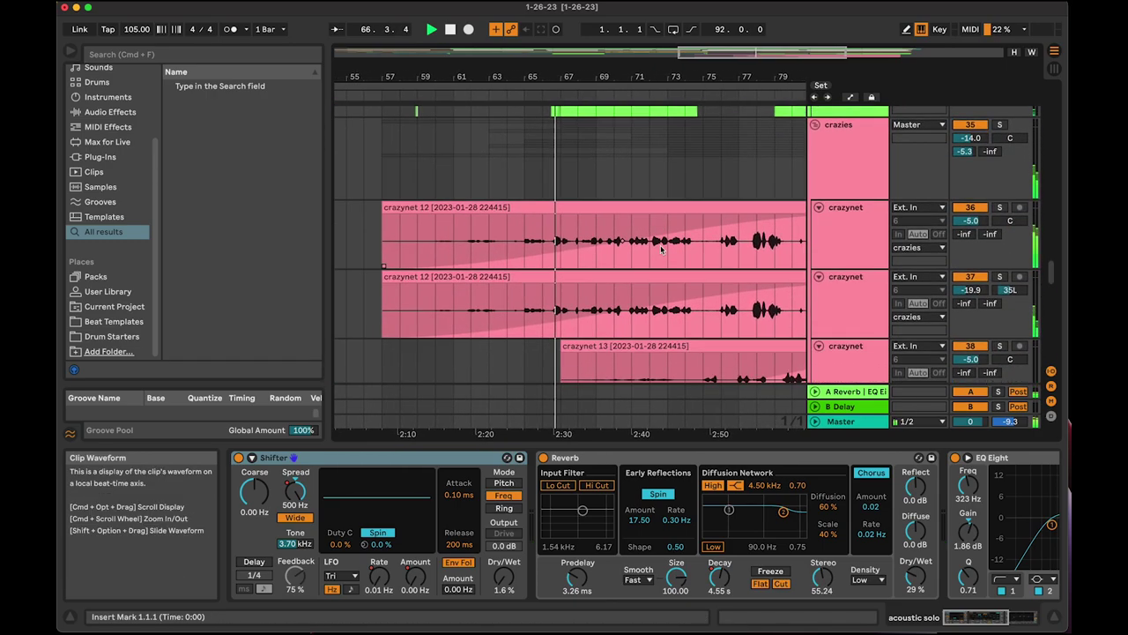
left_click(817, 159)
scroll(715, 186, "down", 1)
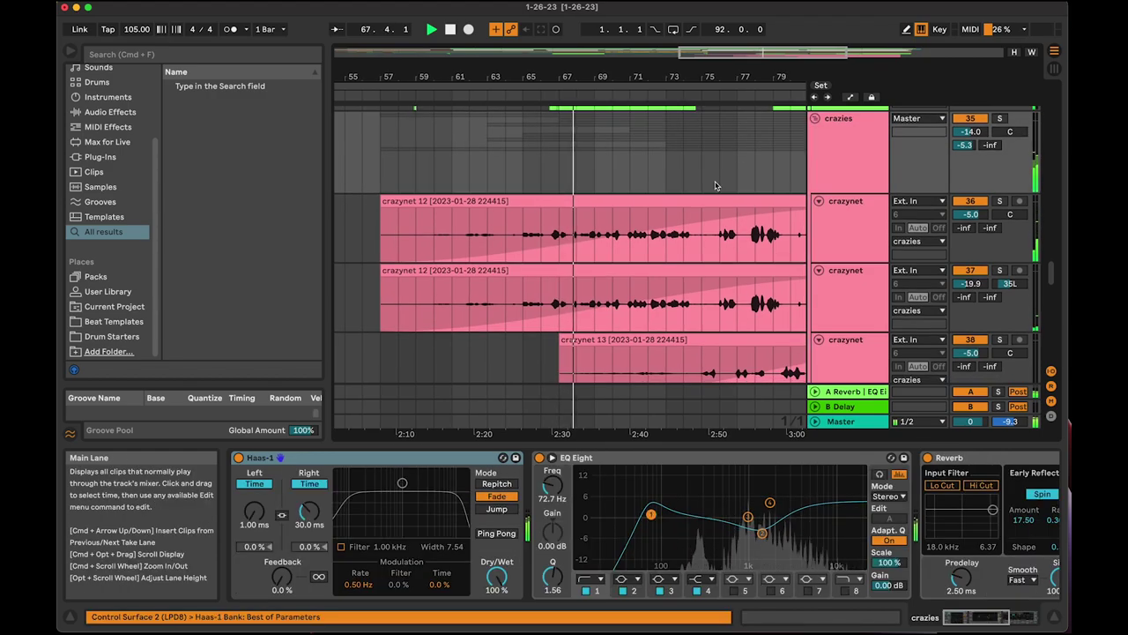
left_click(719, 172)
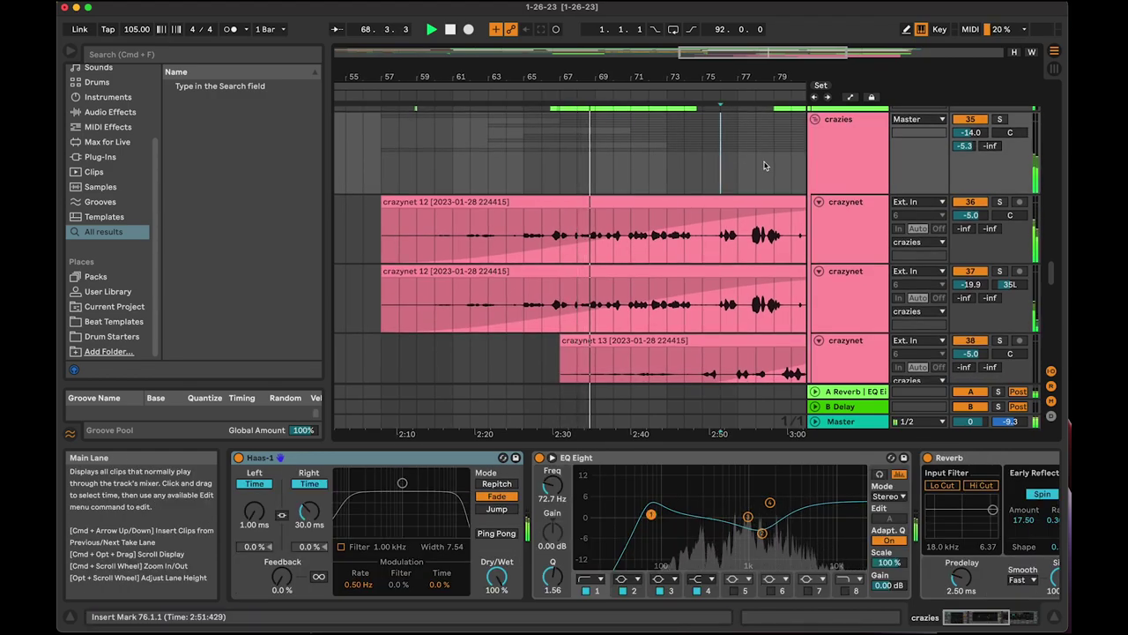
Examine the device chains on the first three crazynet tracks, including Glue Compressor, Limiter, Auto Pan, Shifter and EQ Eight
left_click(854, 235)
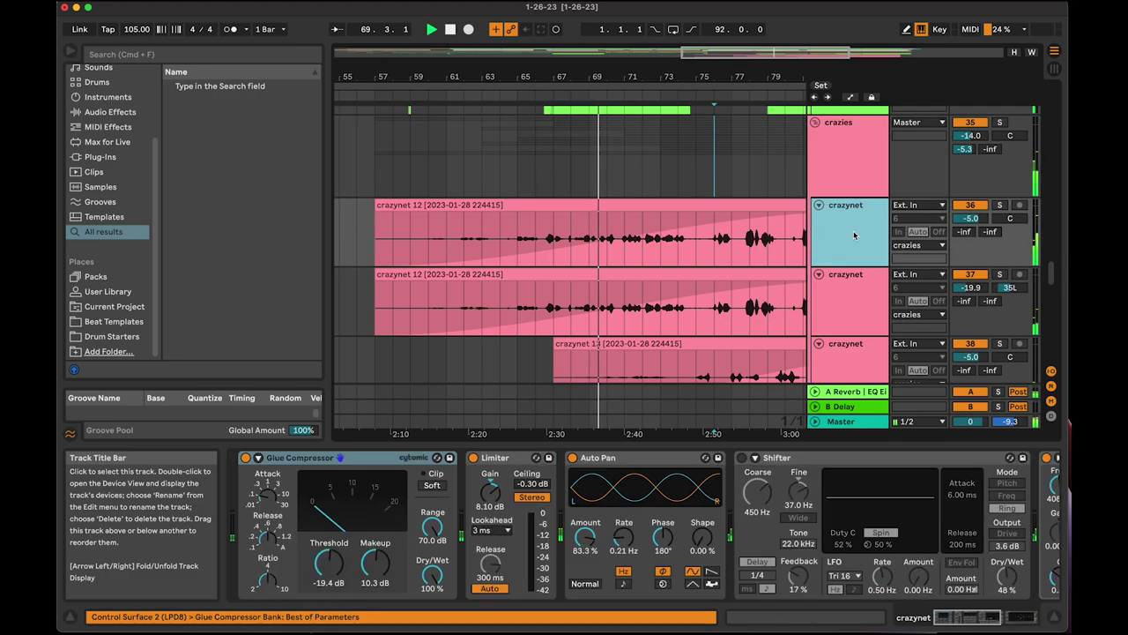
scroll(776, 493, "right", 6)
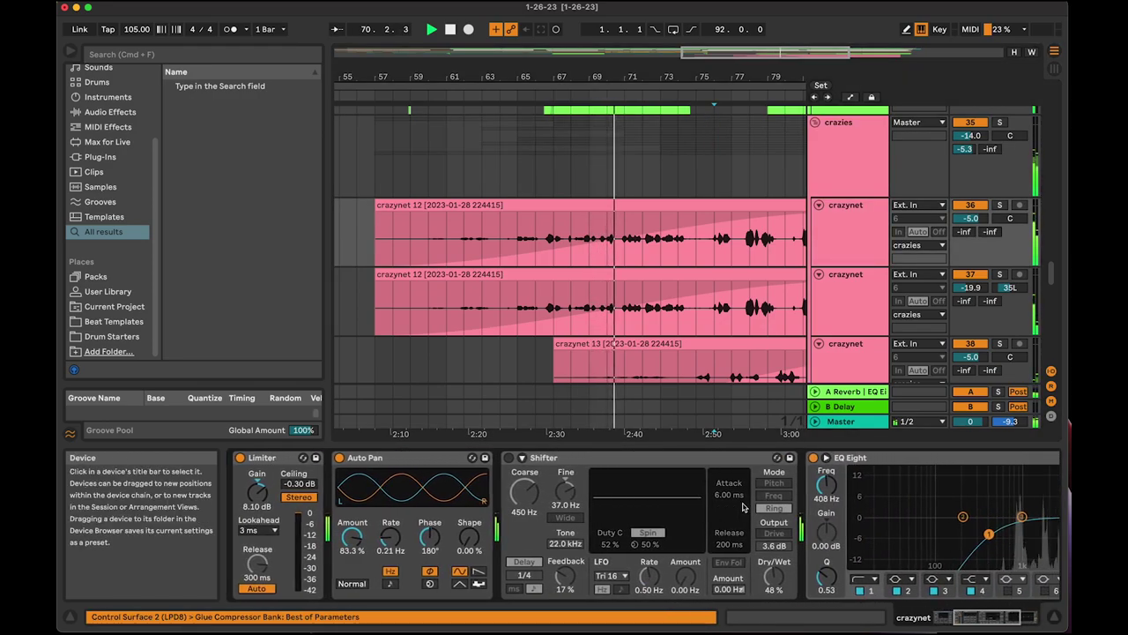
scroll(744, 507, "left", 5)
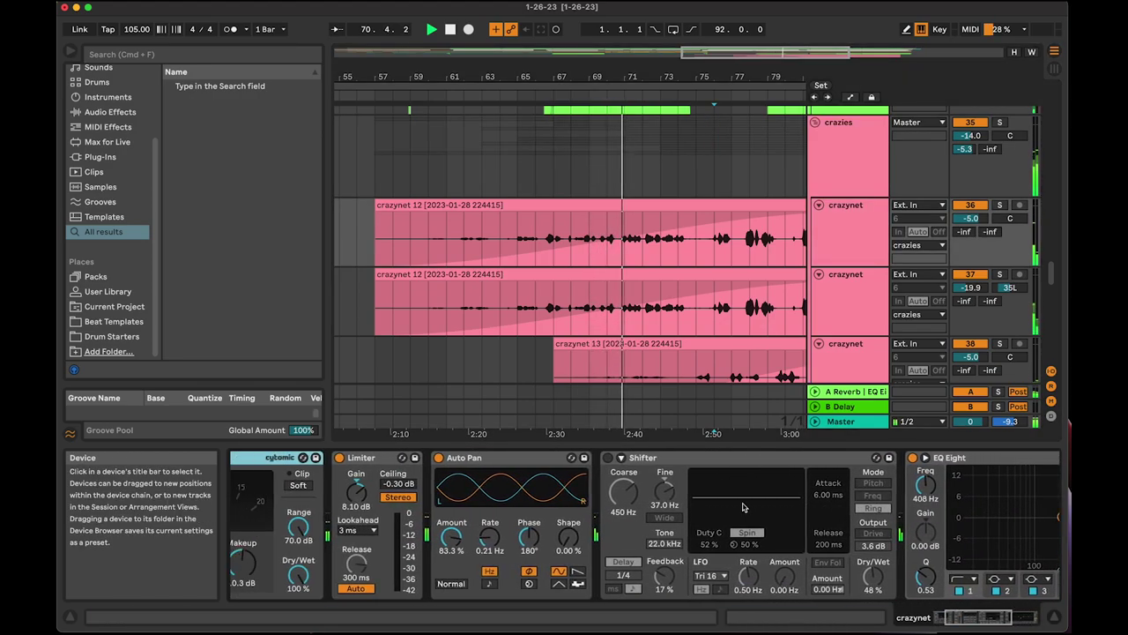
left_click(838, 312)
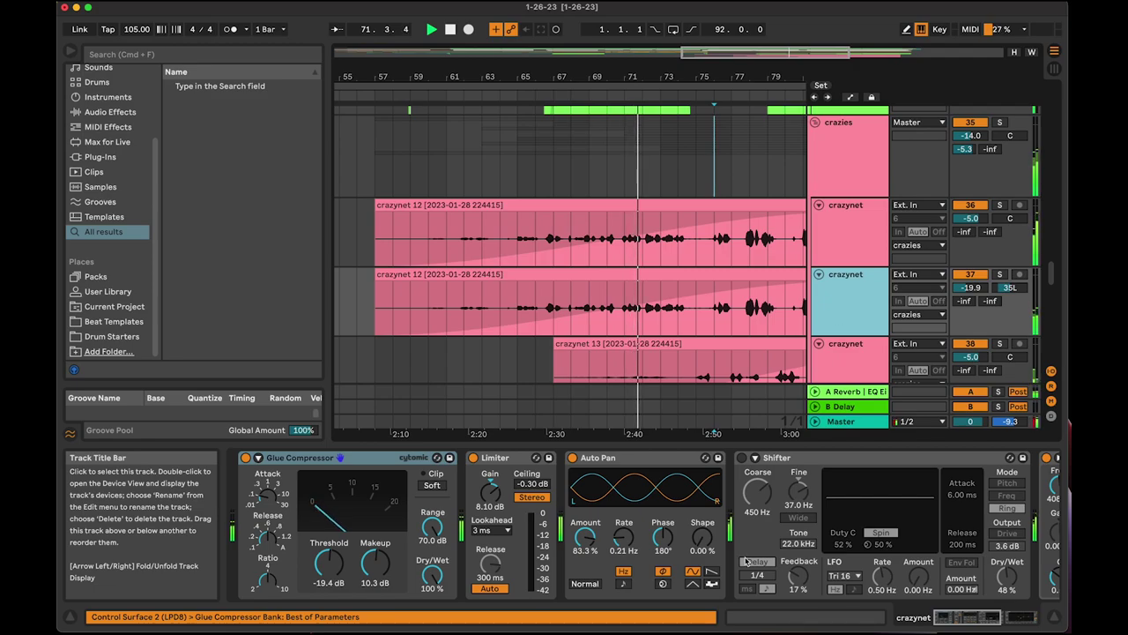
left_click(846, 362)
scroll(852, 362, "down", 2)
scroll(816, 529, "right", 8)
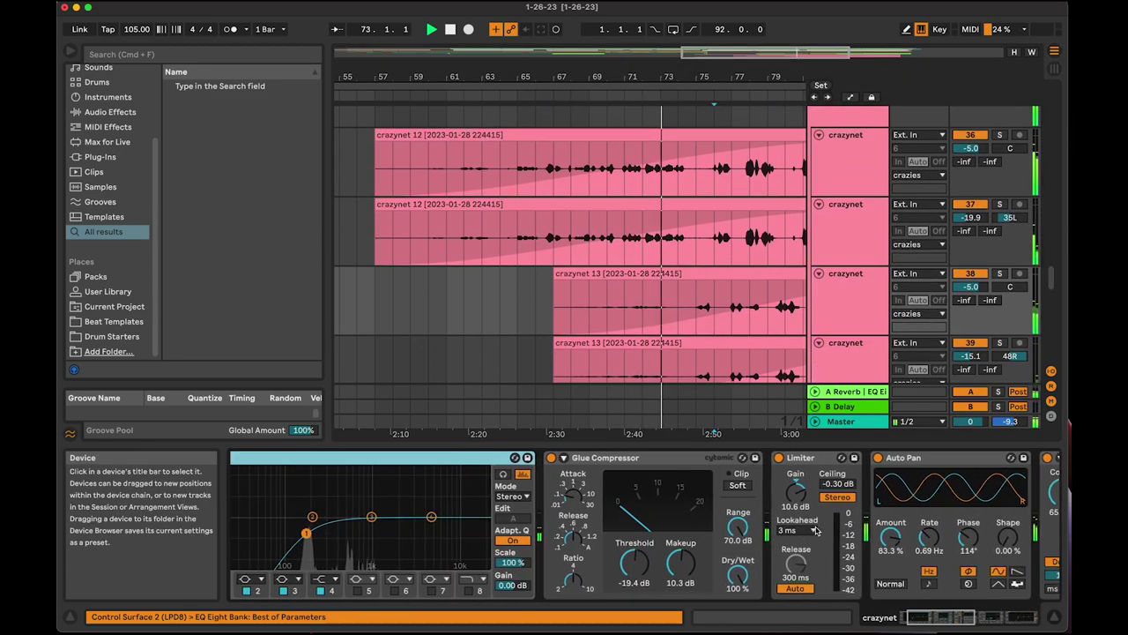
scroll(816, 530, "right", 4)
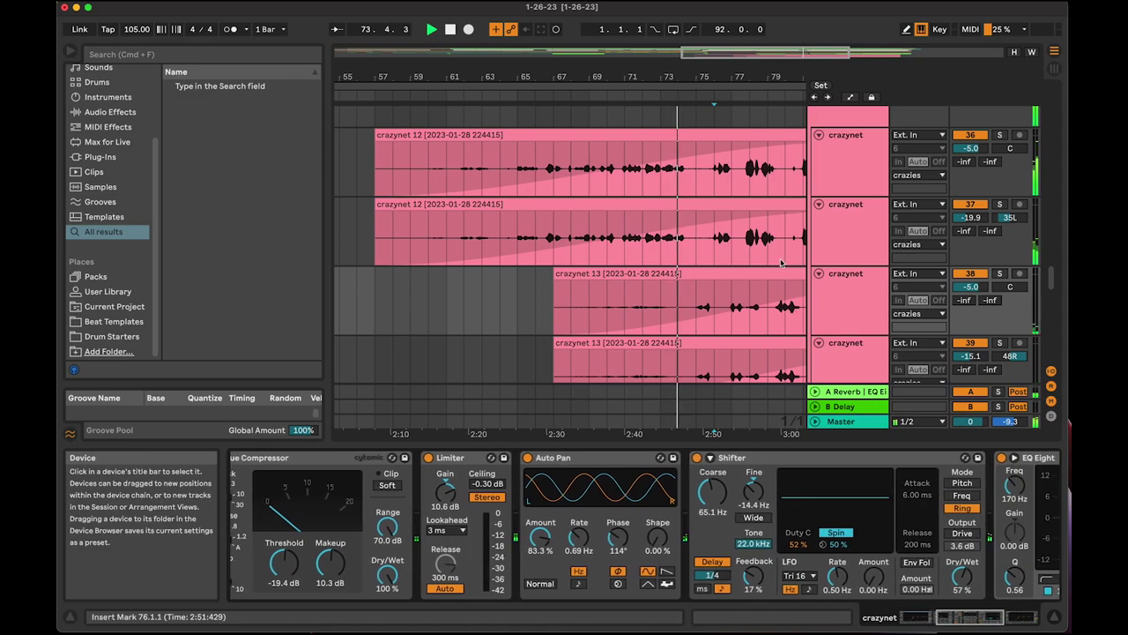
Examine the EQ Eight, Glue Compressor, Limiter and Auto Pan devices on crazynet tracks 39 and 40 during playback
scroll(784, 291, "down", 2)
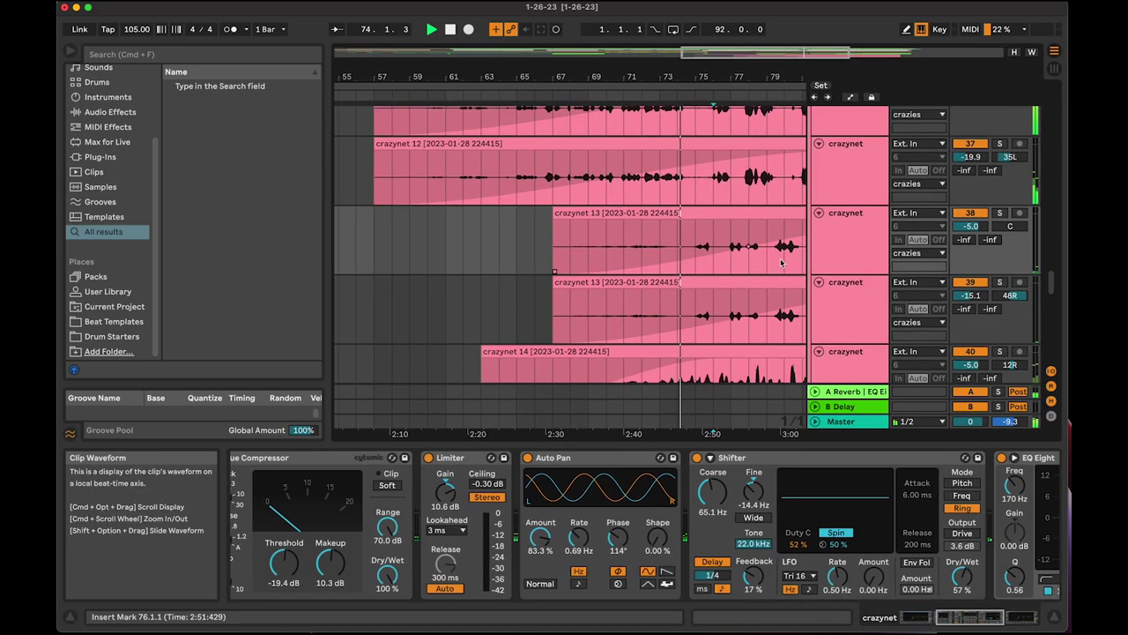
left_click(873, 304)
scroll(869, 317, "down", 2)
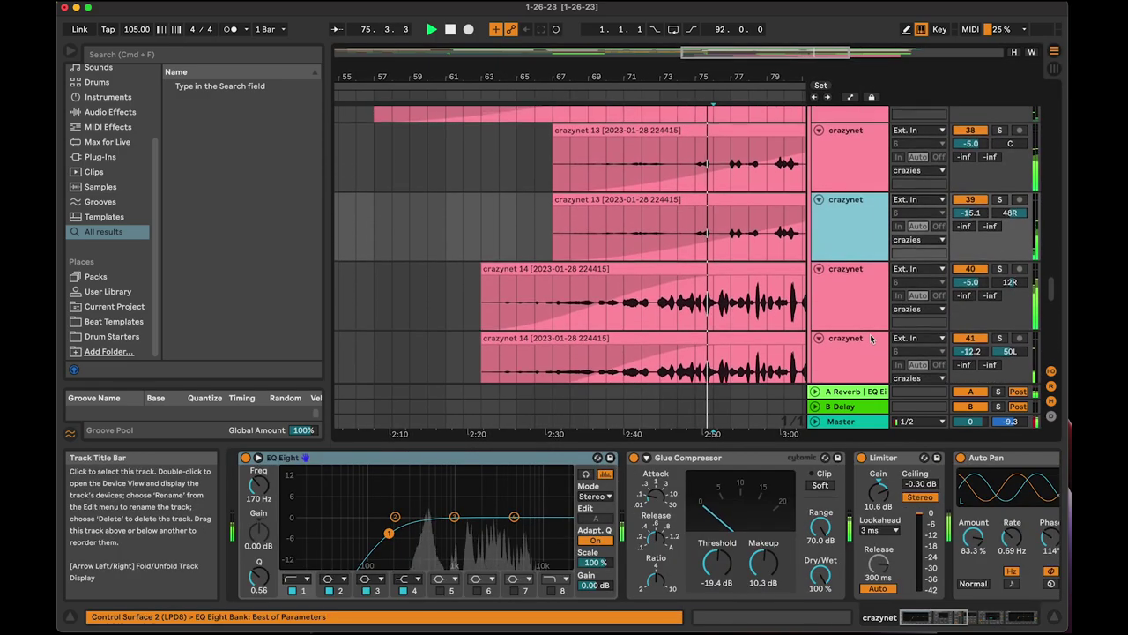
left_click(854, 294)
scroll(854, 294, "down", 2)
scroll(878, 495, "right", 2)
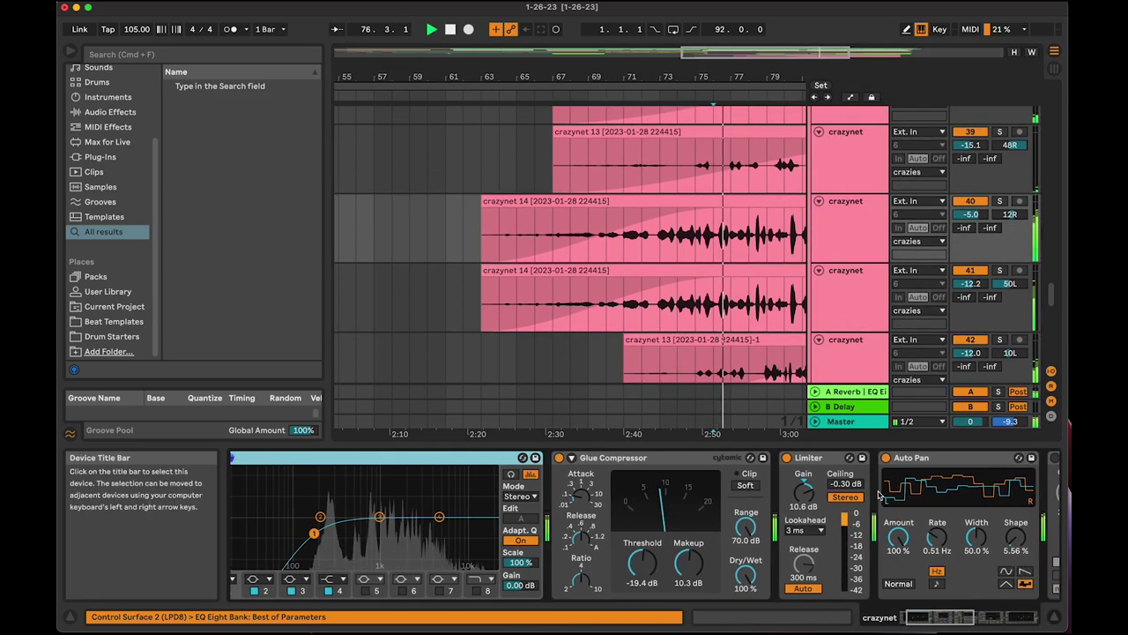
scroll(827, 300, "down", 2)
Examine the device chain on crazynet track 42, from EQ Eight and Glue Compressor through Auto Pan to Shifter
left_click(826, 301)
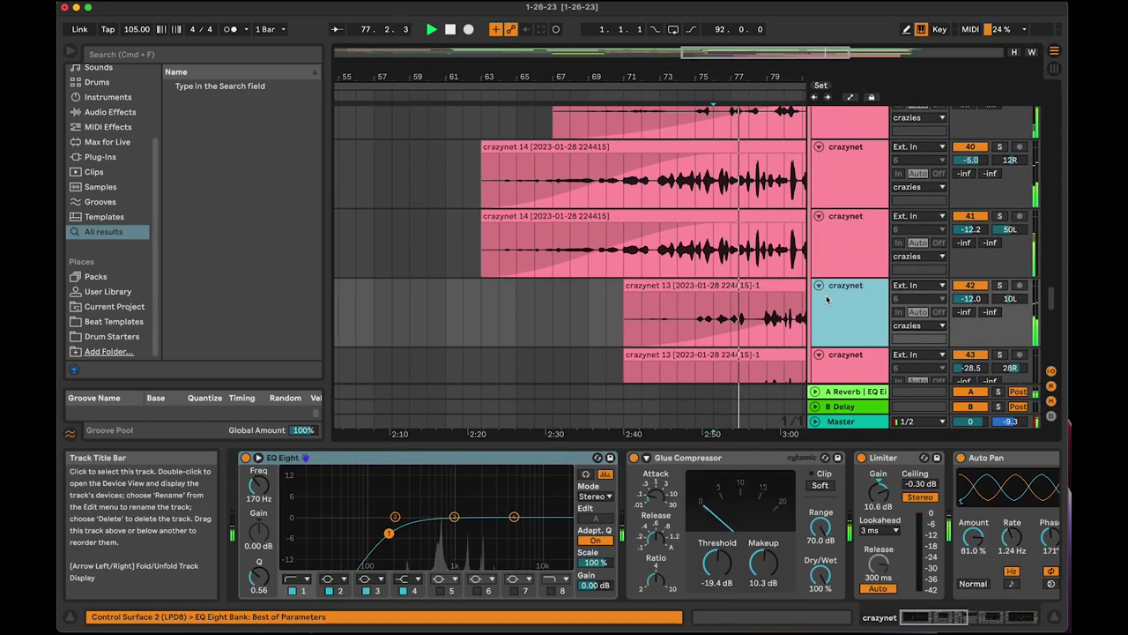
scroll(827, 300, "down", 4)
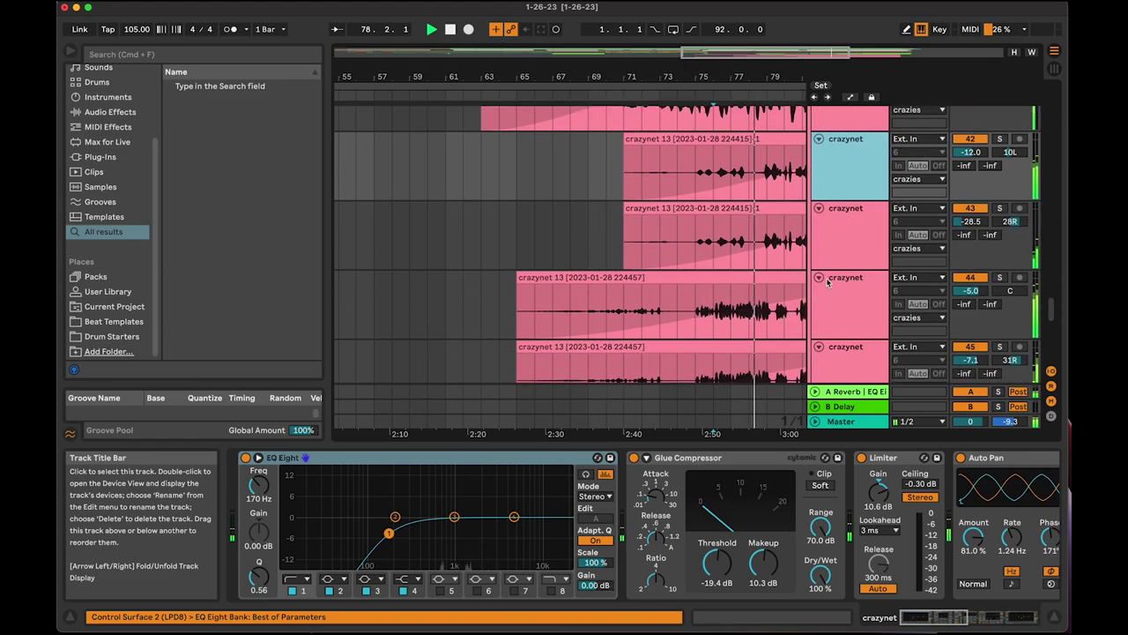
scroll(775, 511, "right", 5)
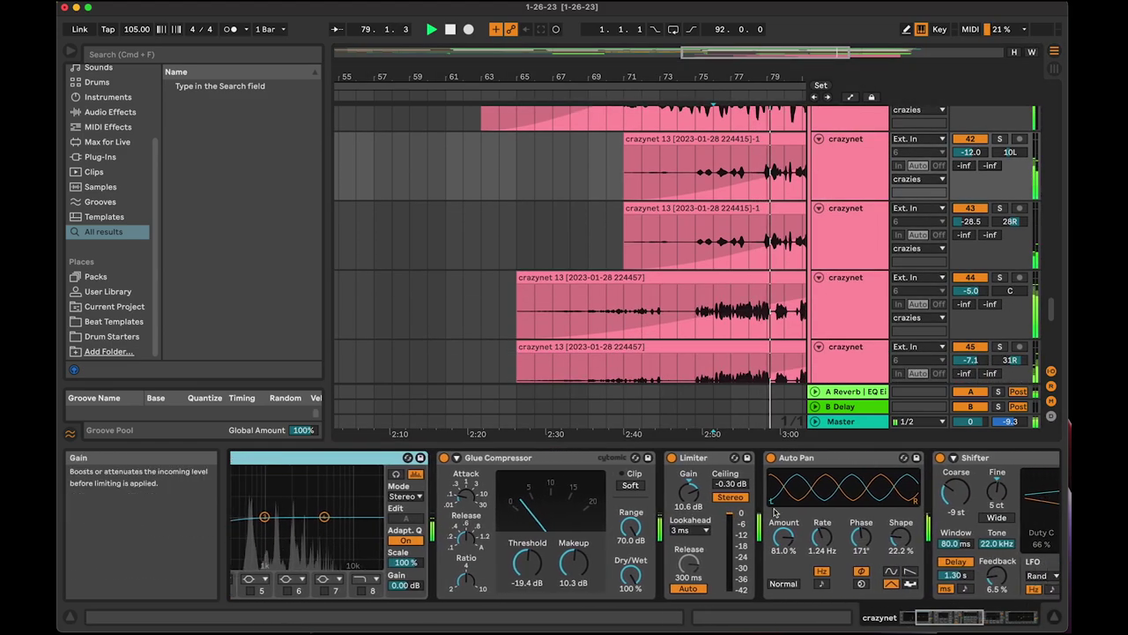
scroll(774, 511, "right", 5)
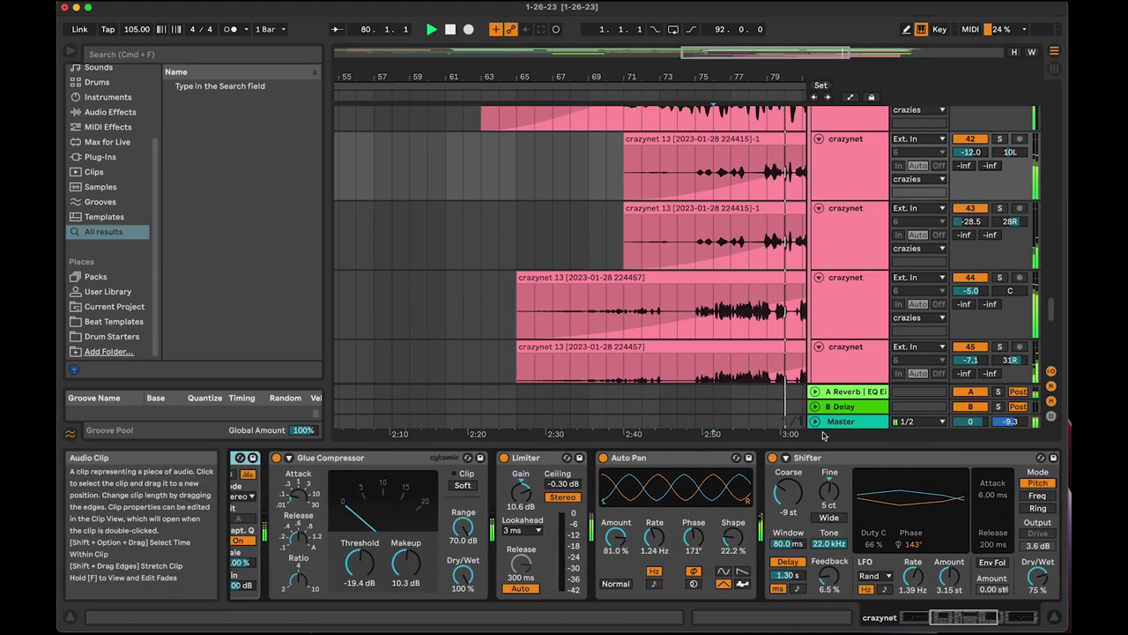
scroll(824, 499, "right", 2)
scroll(795, 307, "right", 1)
Go back to the vocals group and examine its Reverb, Grain Delay and EQ Eight devices during playback
scroll(796, 307, "up", 15)
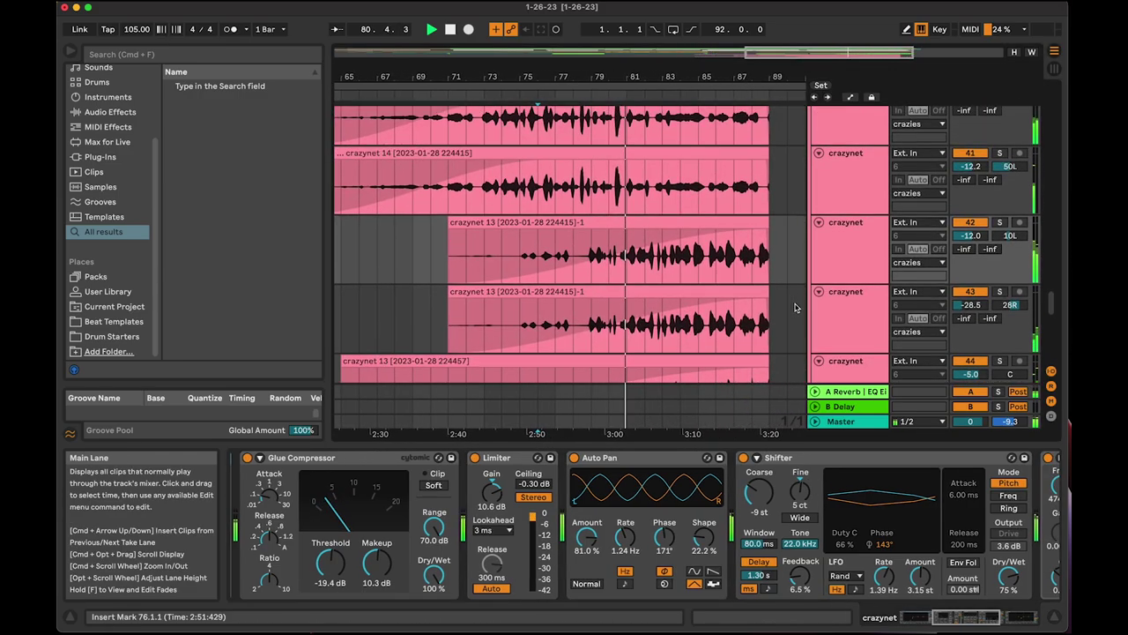
scroll(796, 307, "up", 15)
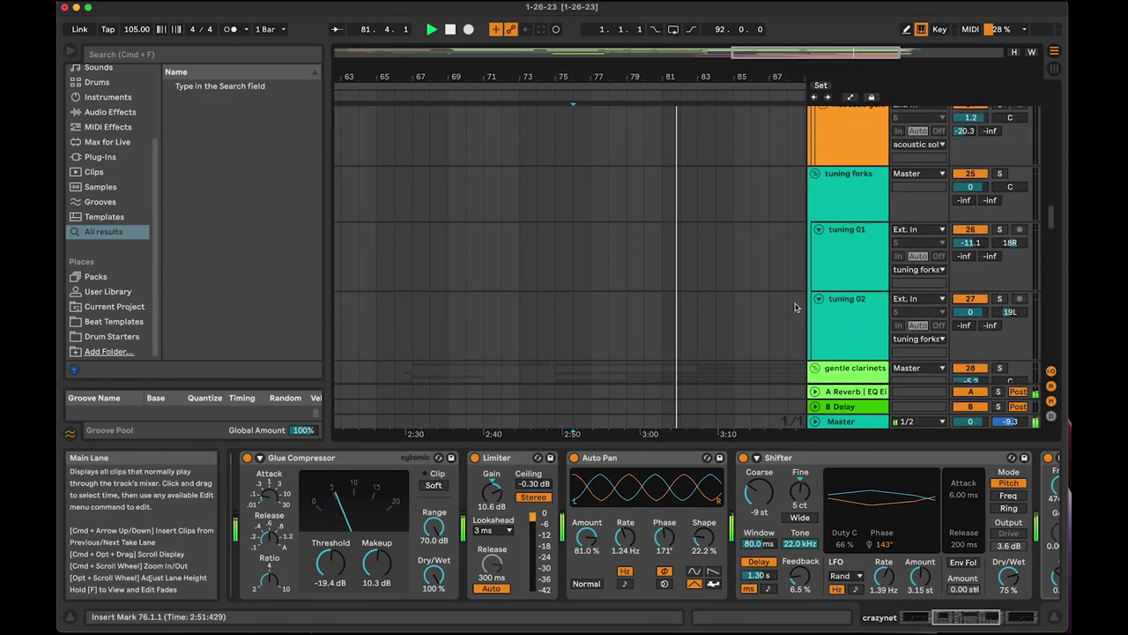
scroll(796, 307, "up", 5)
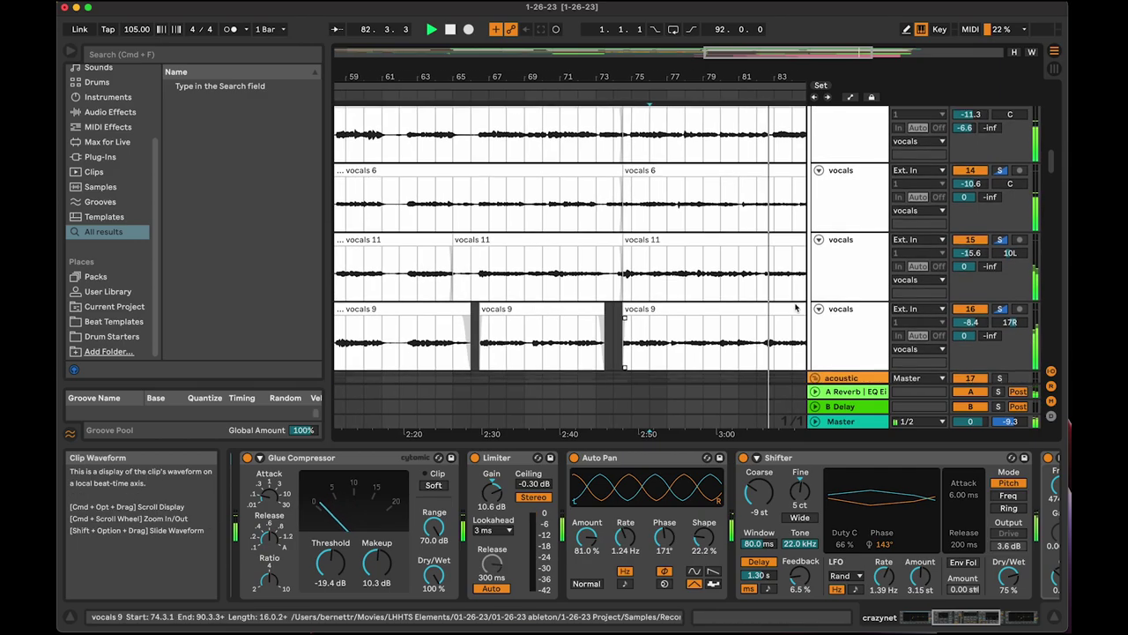
scroll(796, 306, "up", 1)
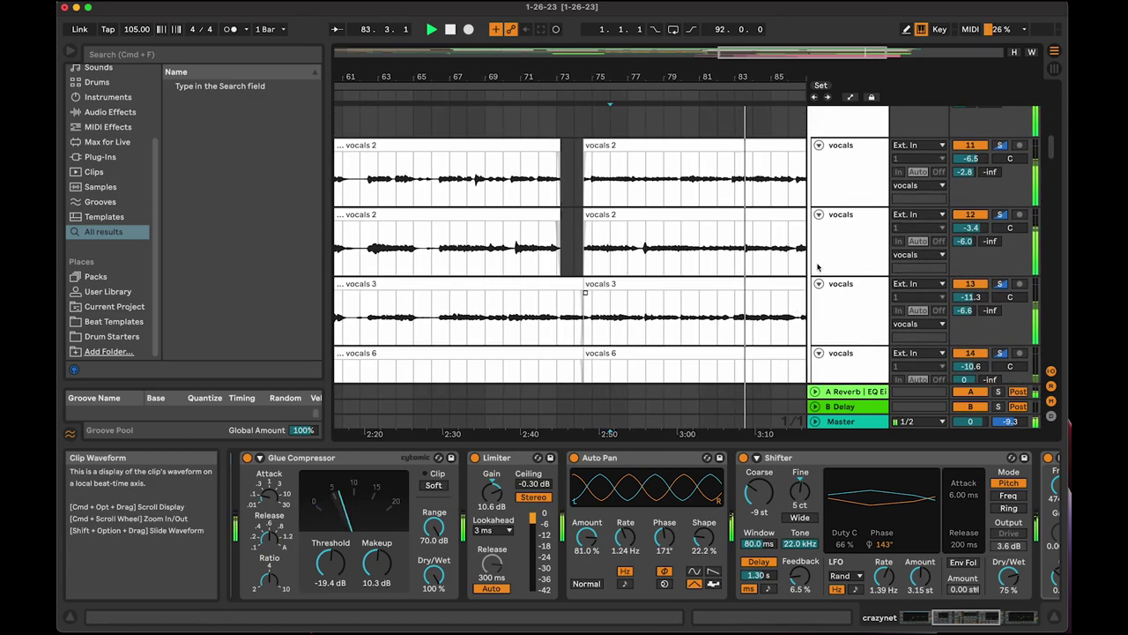
left_click(852, 132)
scroll(804, 549, "right", 2)
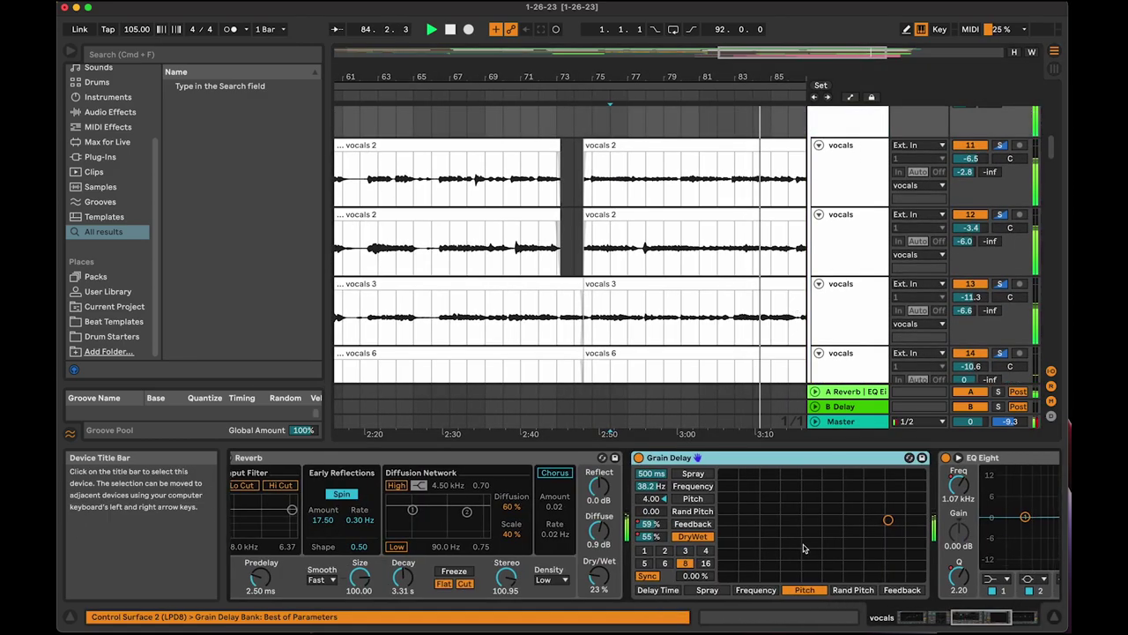
scroll(803, 548, "right", 8)
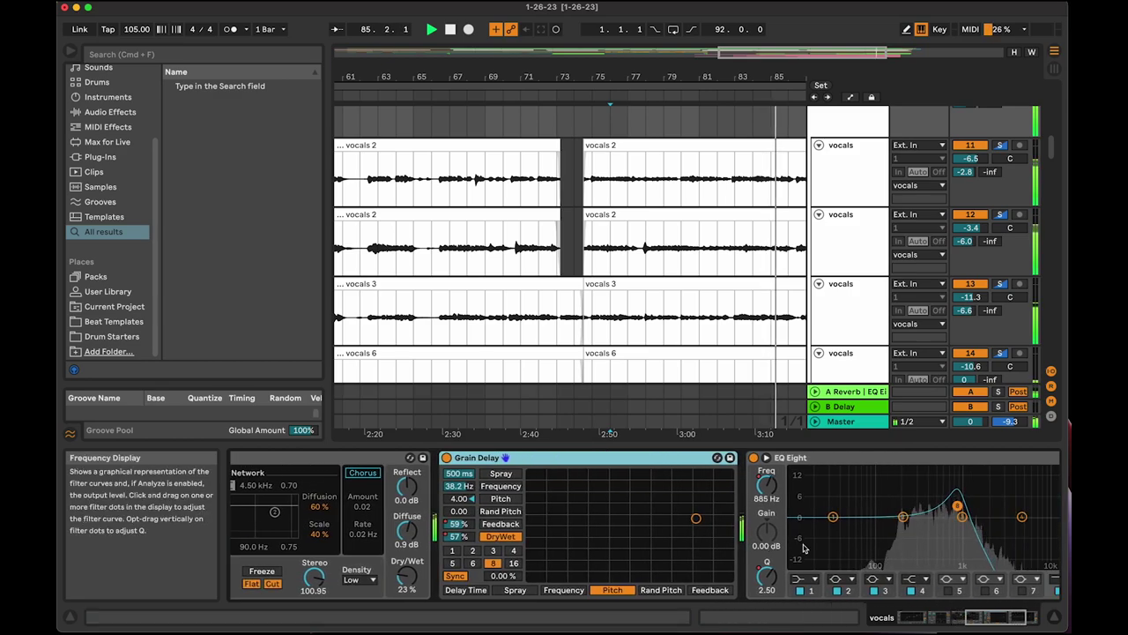
scroll(804, 549, "right", 2)
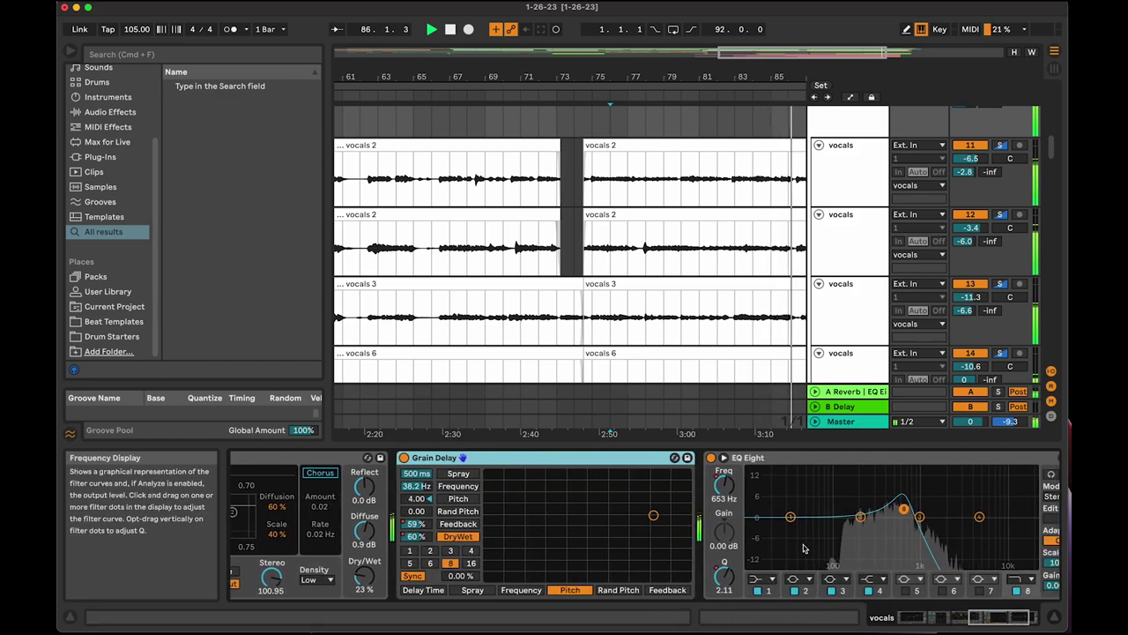
scroll(703, 283, "right", 7)
Look over how the vocals, snaps, tambo, hihat room and digi drums clips end around bars 89 to 92
scroll(703, 284, "up", 1)
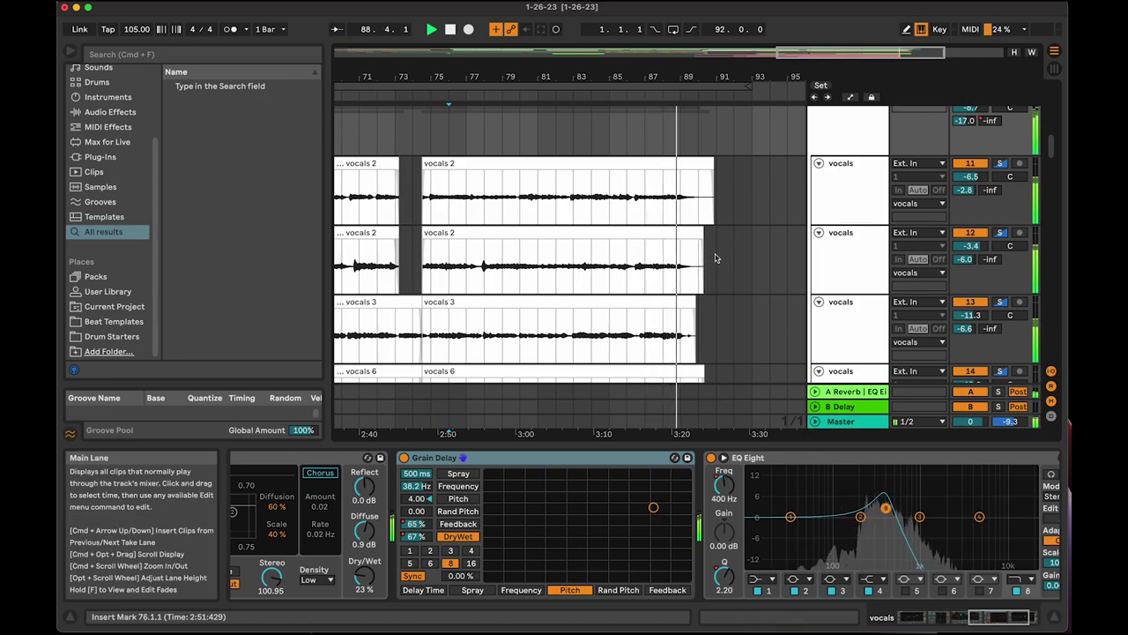
scroll(705, 261, "down", 2)
scroll(705, 261, "right", 1)
scroll(716, 257, "up", 5)
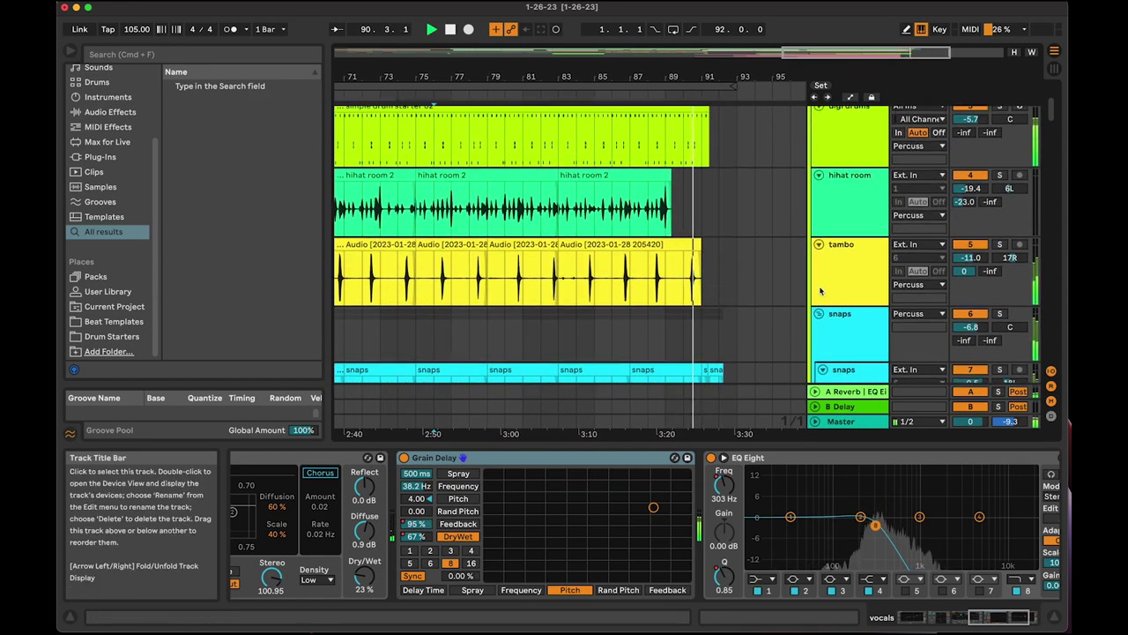
scroll(812, 285, "up", 5)
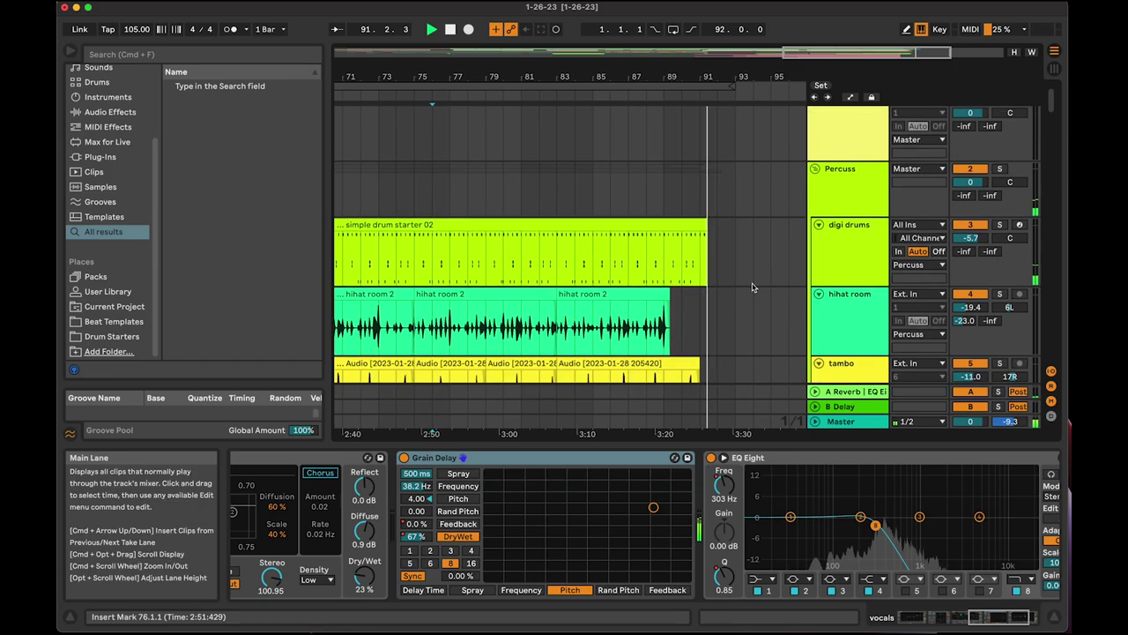